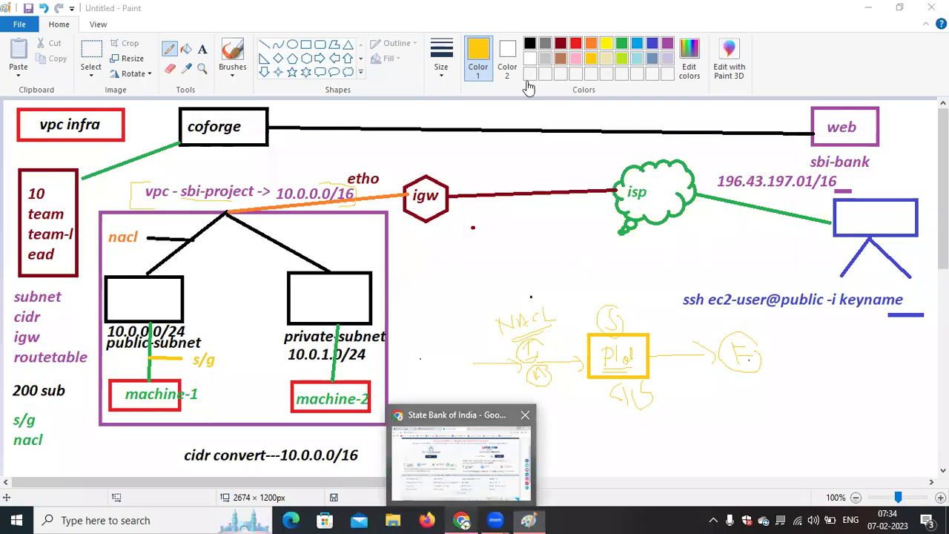
Switch to the sunil profile in Chrome and search for "aws" to reach the AWS sign-in page.
click(914, 50)
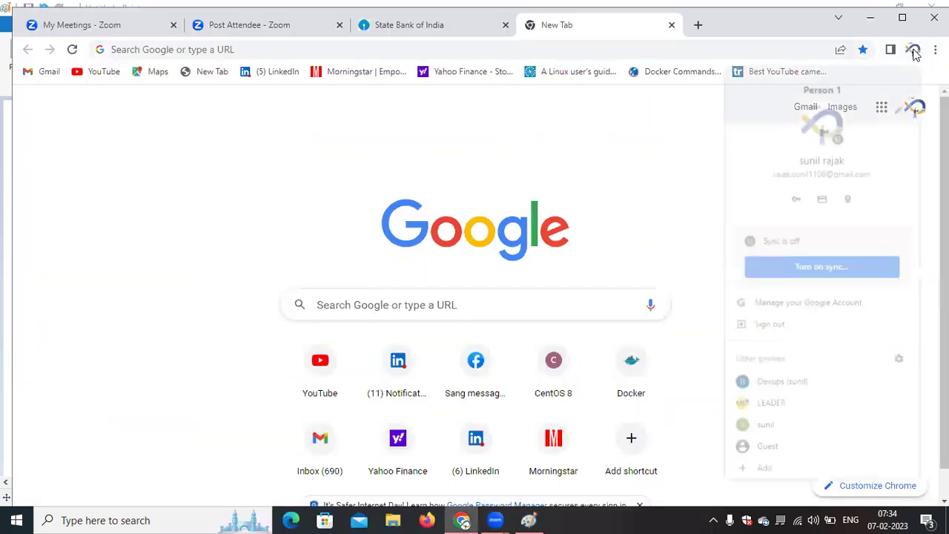
click(769, 433)
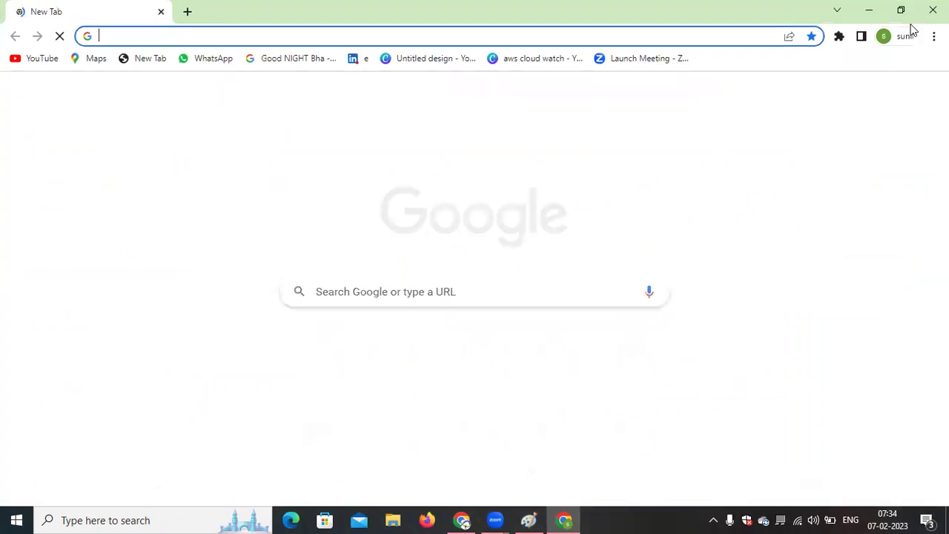
text(aws)
key(Return)
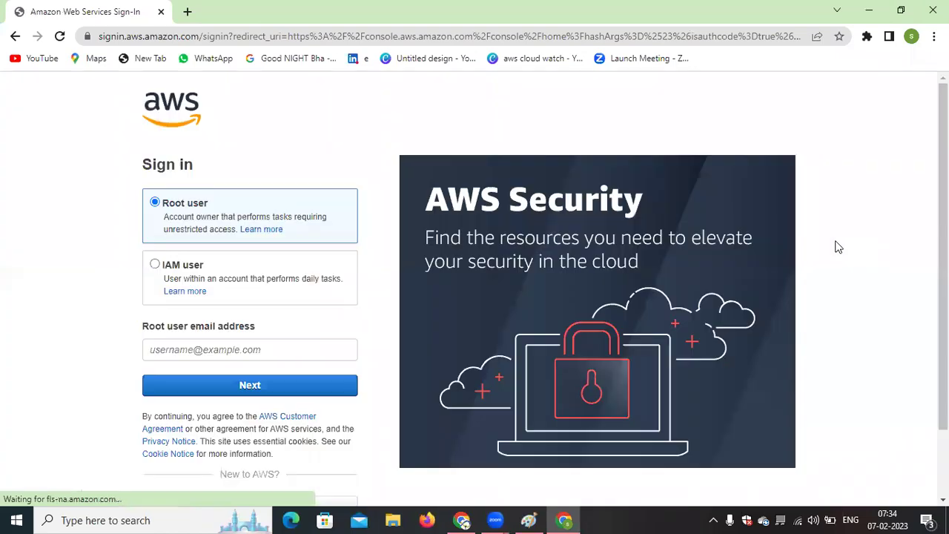
Sign in to AWS as root user with the saved account e-mail and the account password.
click(249, 348)
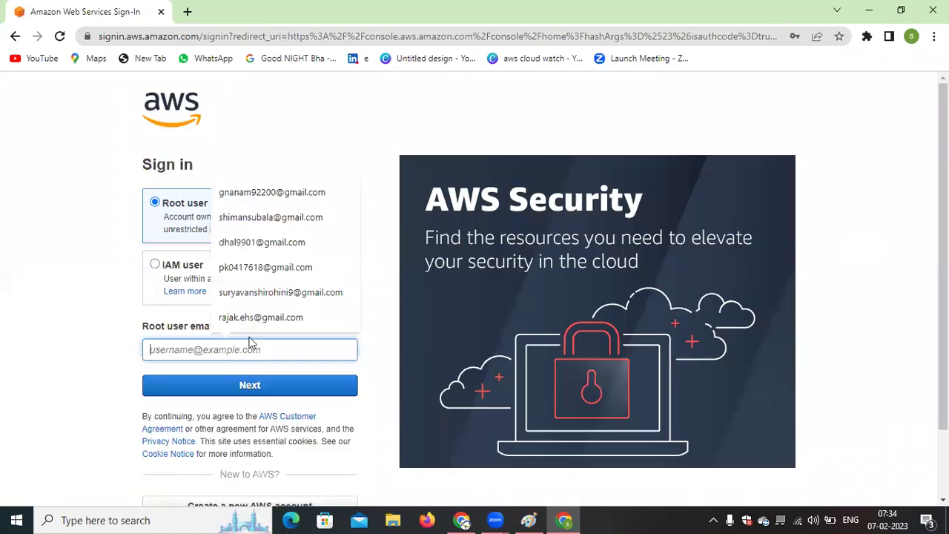
click(262, 242)
click(238, 385)
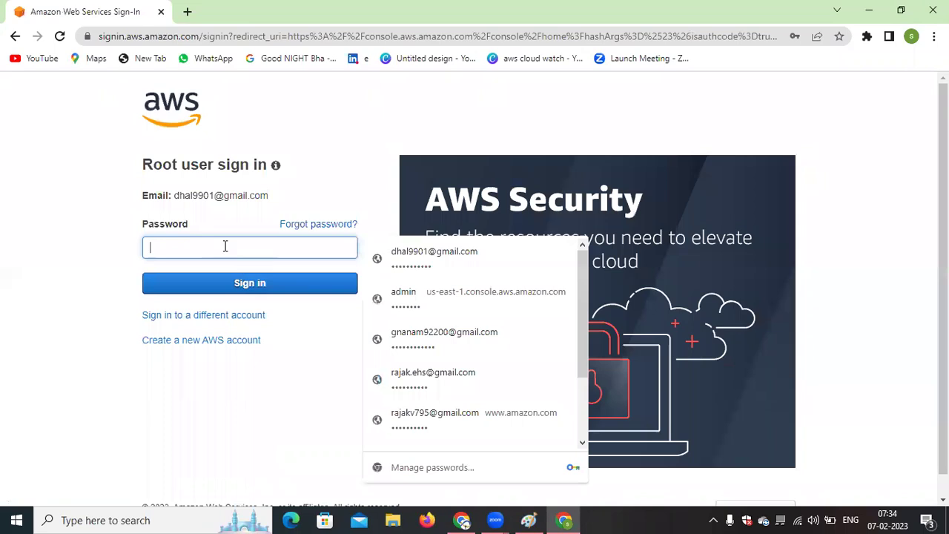
text(*******)
key(Return)
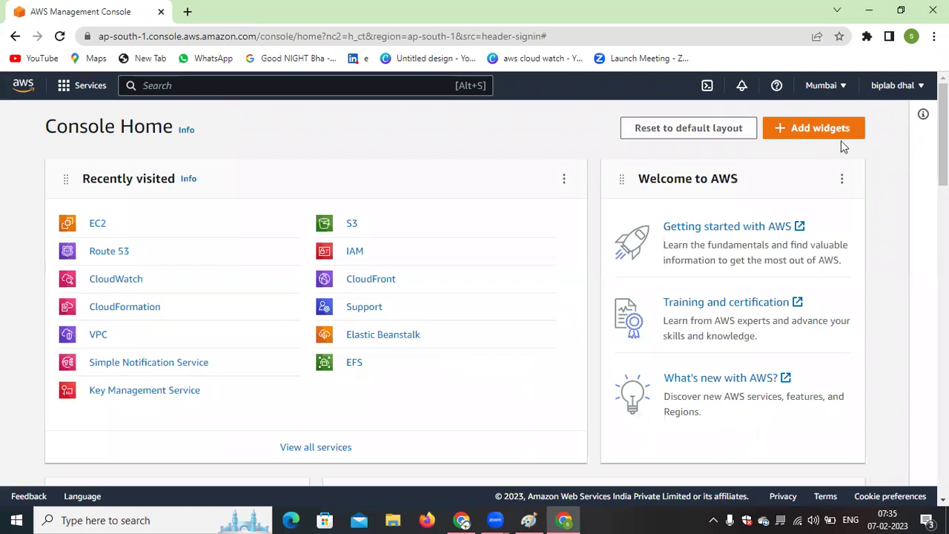
Look through the available AWS regions and switch to US East (N. Virginia).
click(823, 86)
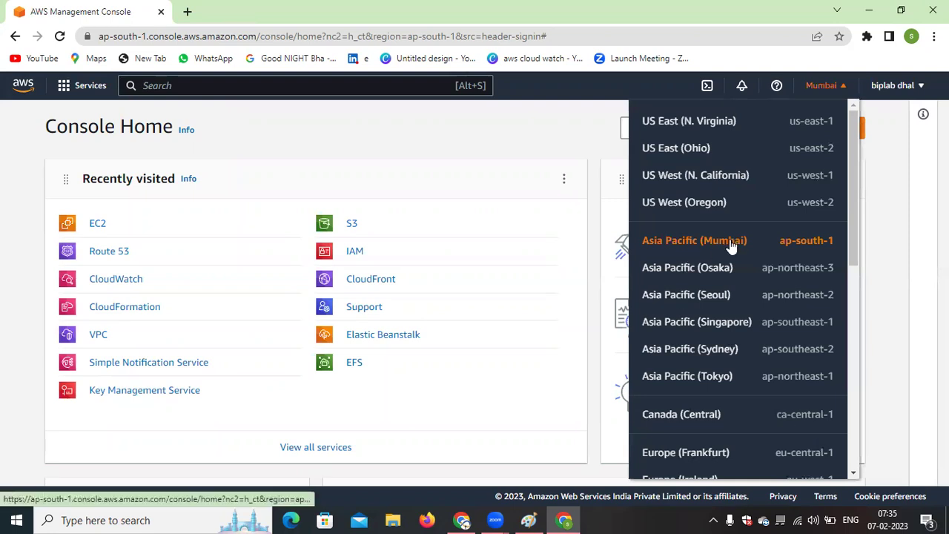
scroll(731, 244, down, 2)
scroll(730, 246, down, 2)
scroll(756, 256, up, 4)
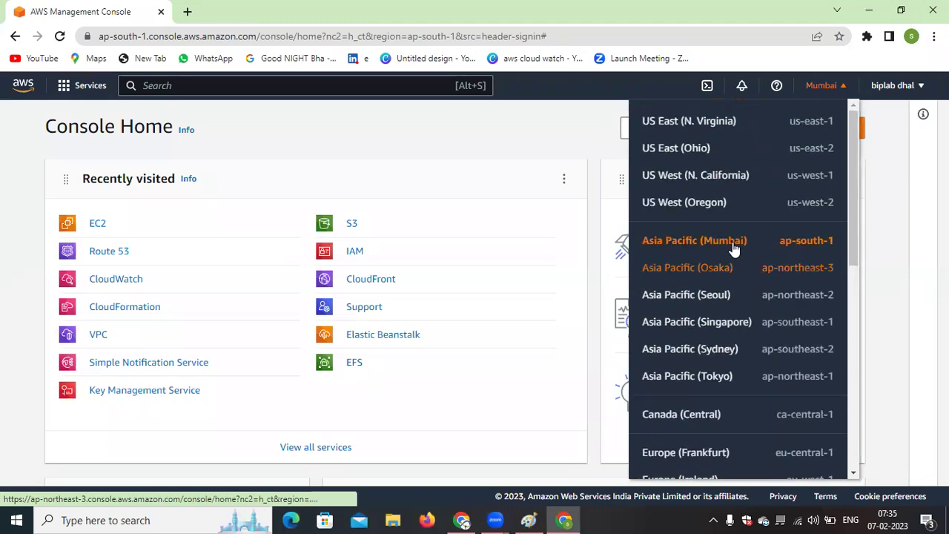
click(701, 121)
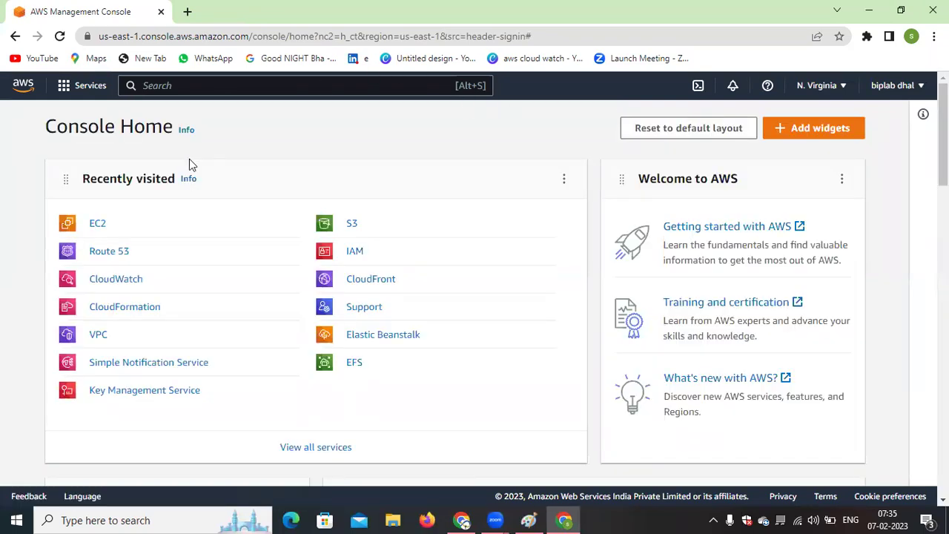
Open the EC2 instances list and remove the running-state filter to show all instances.
click(99, 225)
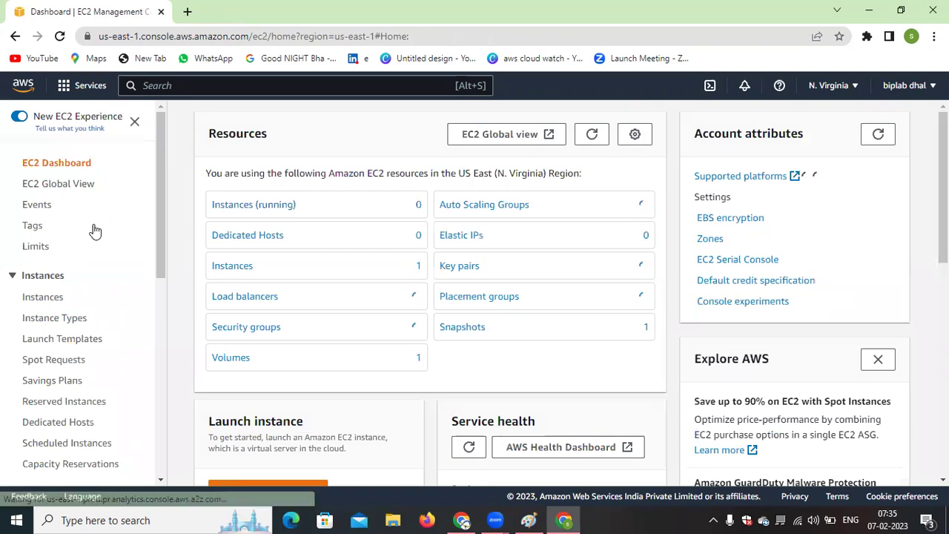
click(265, 205)
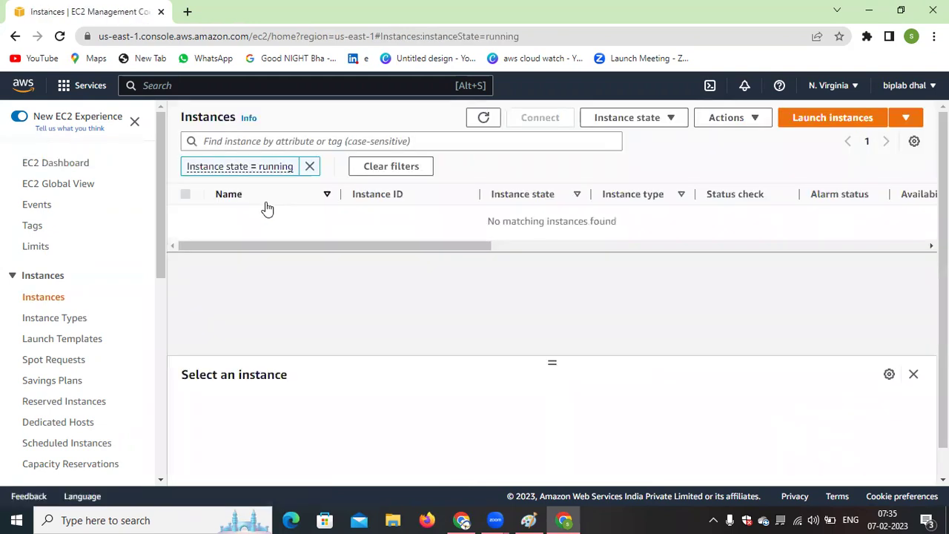
click(307, 167)
click(413, 185)
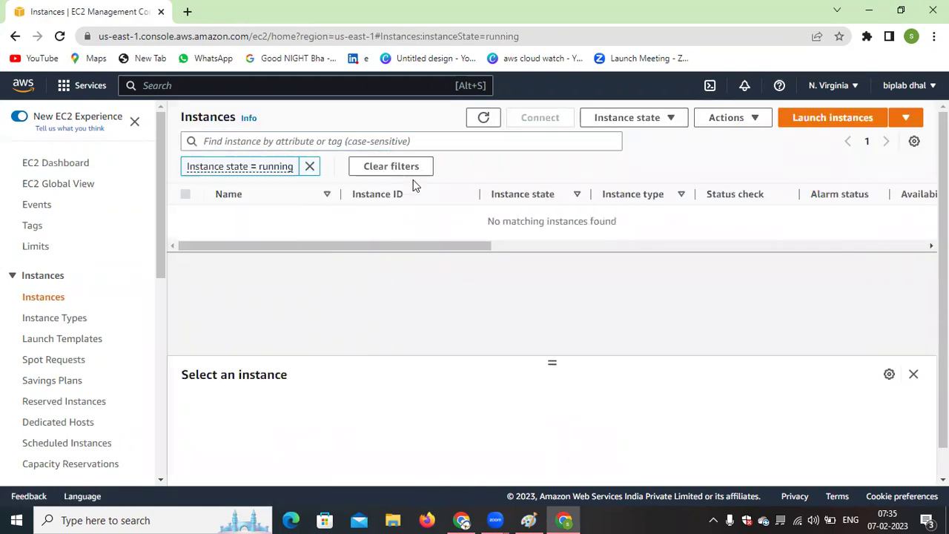
click(310, 167)
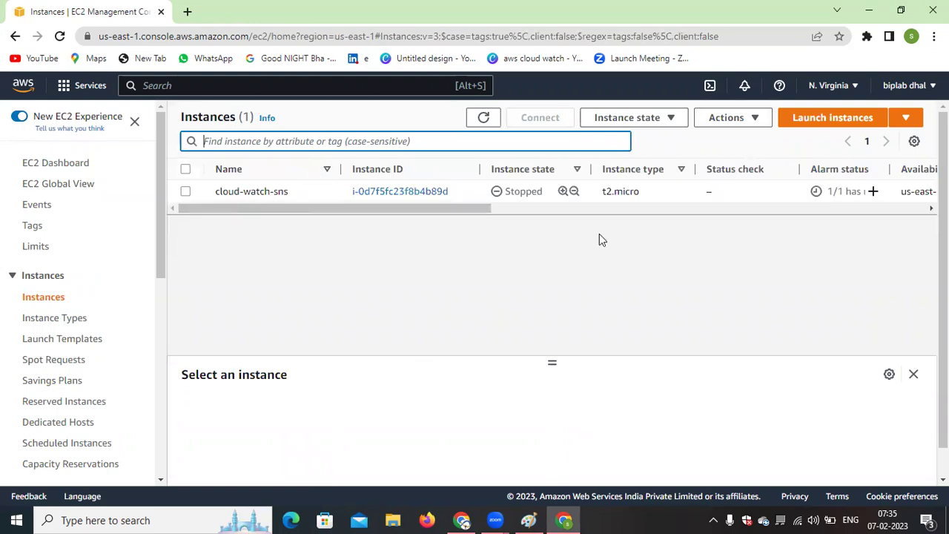
Switch the AWS region to US West (N. California).
click(833, 90)
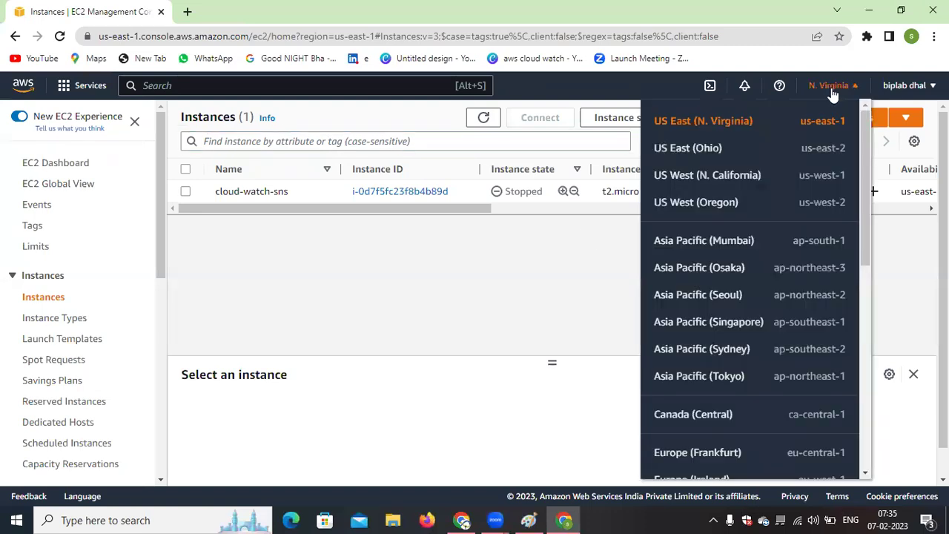
click(744, 178)
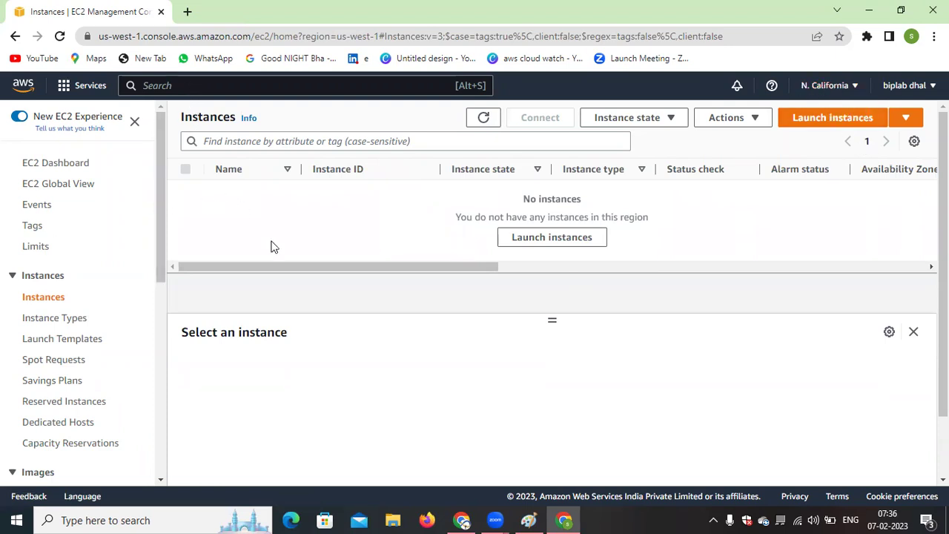
Switch to Paint and add a black text label "n/cal" just below the line leaving the coforge box.
click(530, 519)
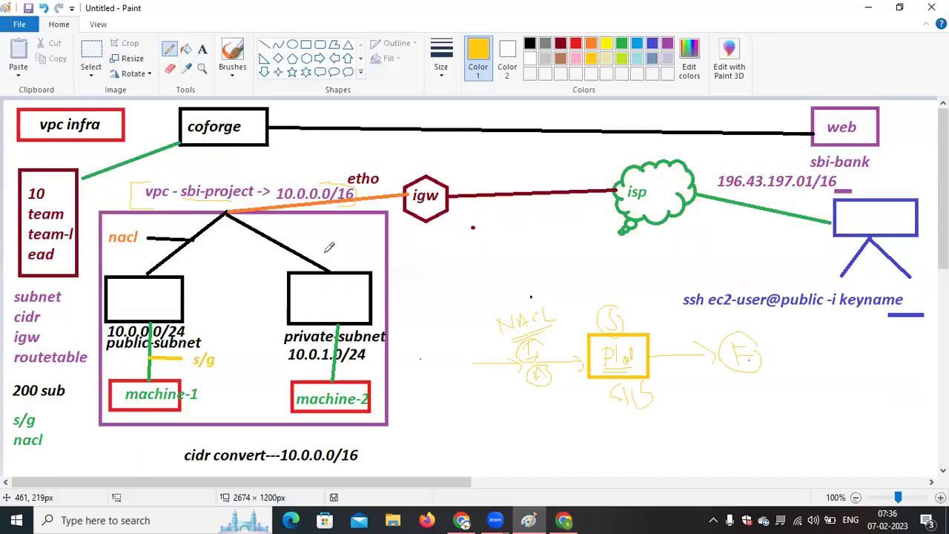
click(201, 49)
drag(272, 146, 356, 171)
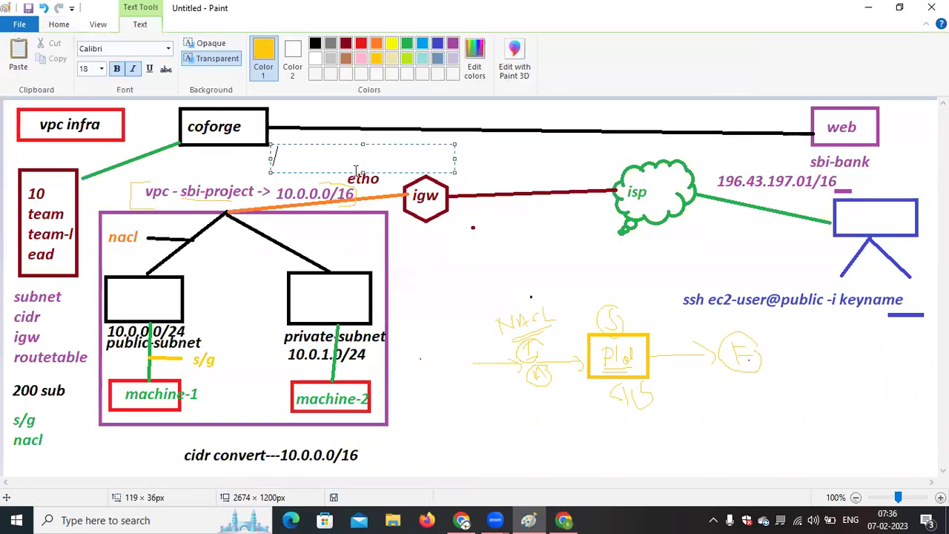
text(n/cal)
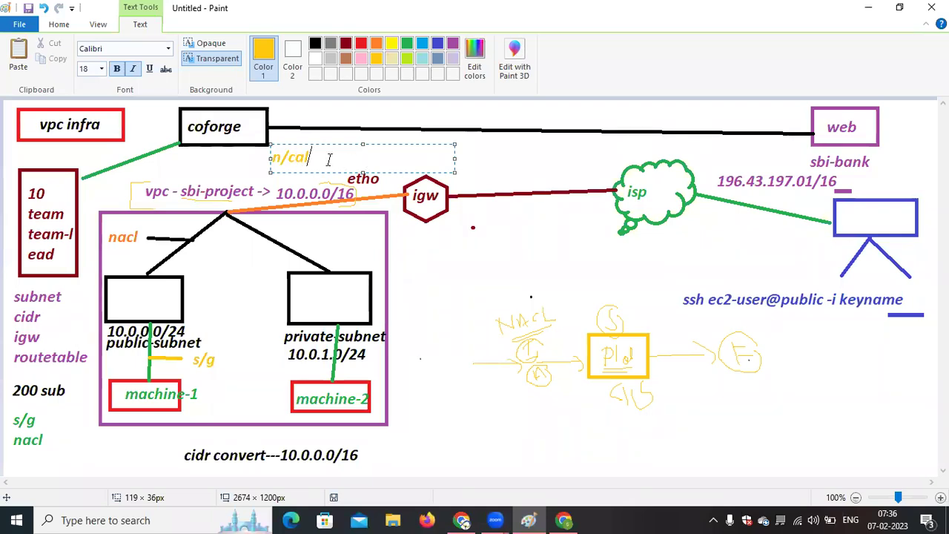
drag(326, 158, 260, 158)
click(318, 44)
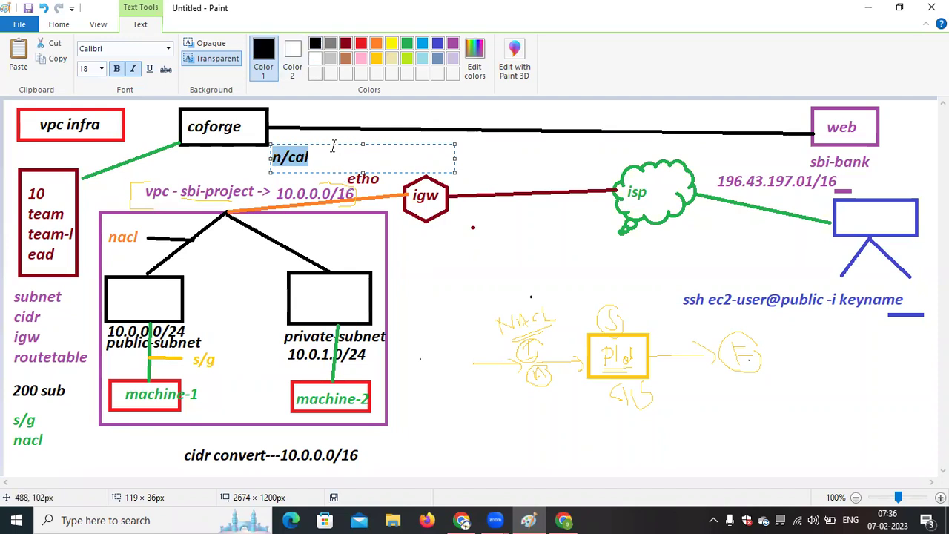
click(341, 174)
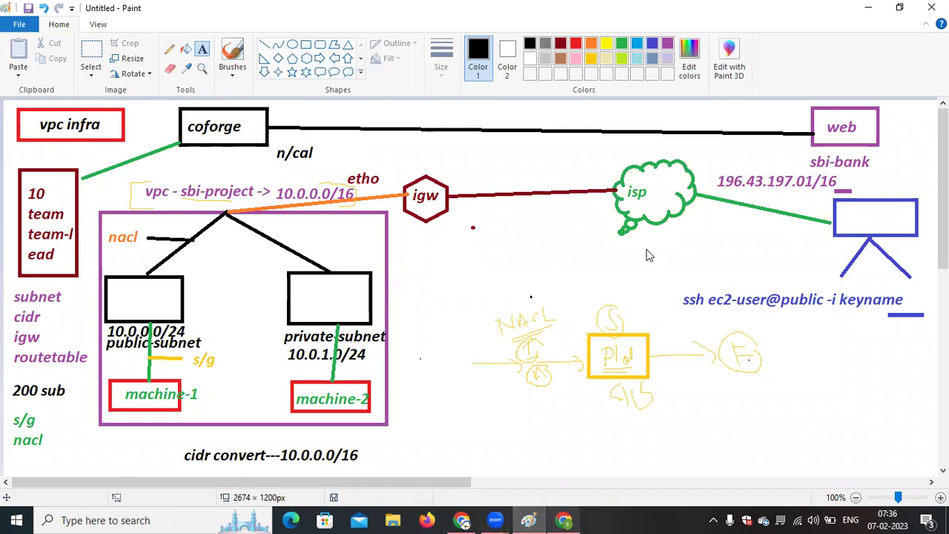
Return to the AWS console in Chrome, find the VPC service and open the list of VPCs.
key(alt+Tab)
click(167, 84)
text(vpc)
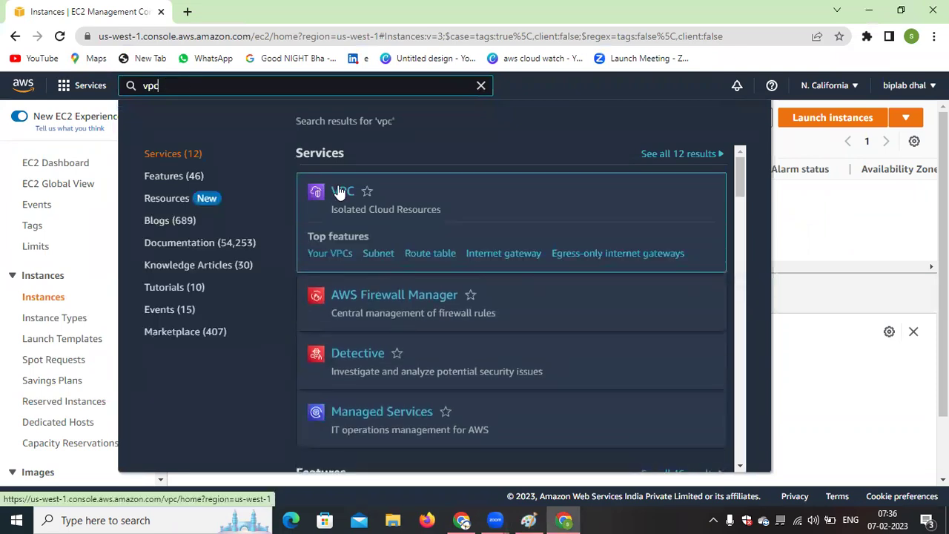
click(333, 190)
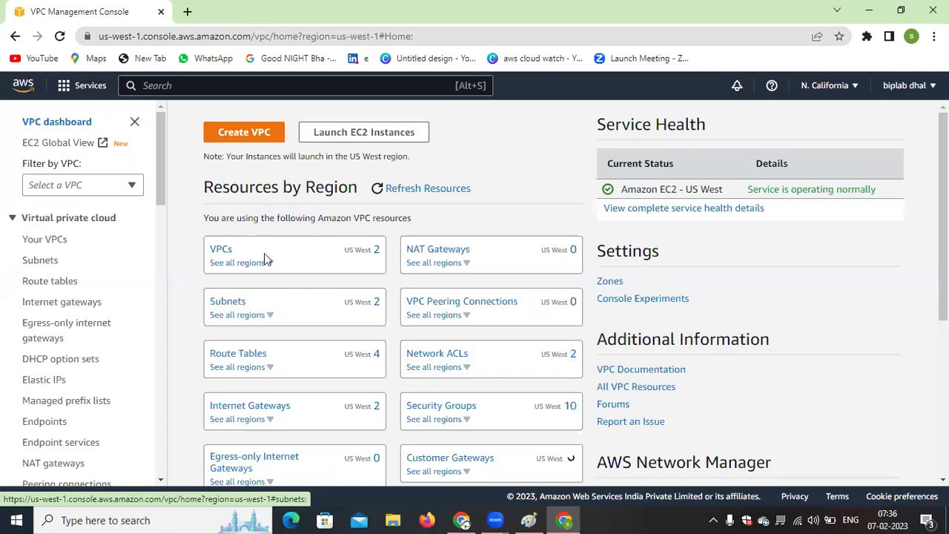
click(218, 250)
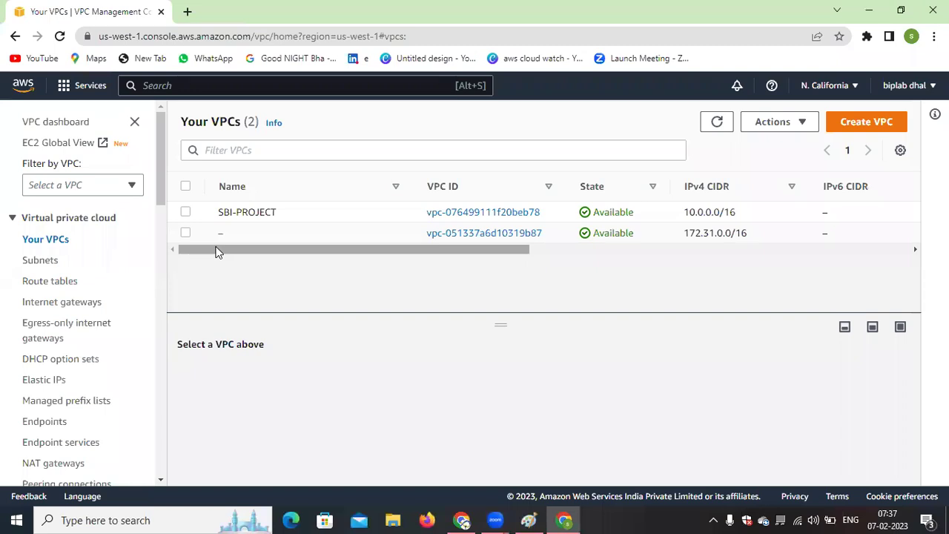
Delete the SBI-PROJECT VPC with its associated resources, confirming with "delete", and dismiss the notification.
click(186, 212)
click(777, 123)
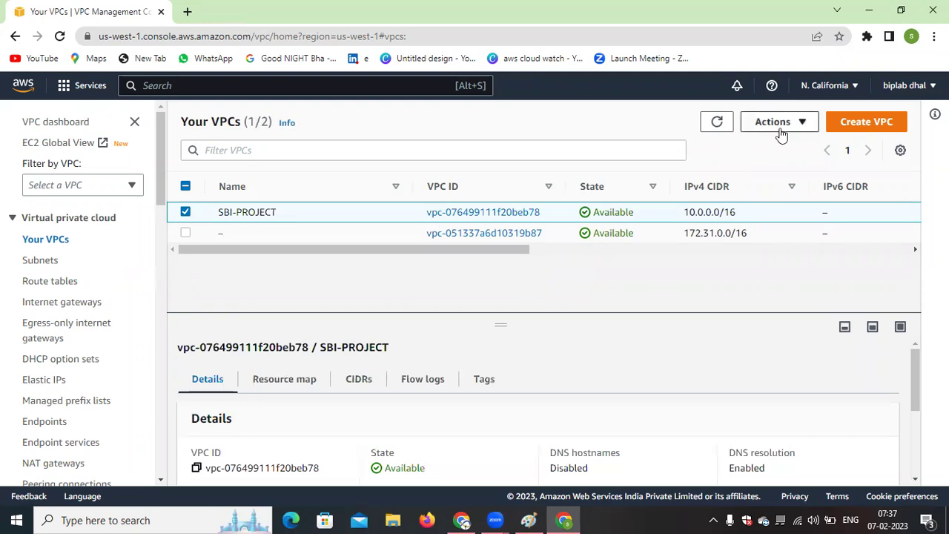
click(779, 273)
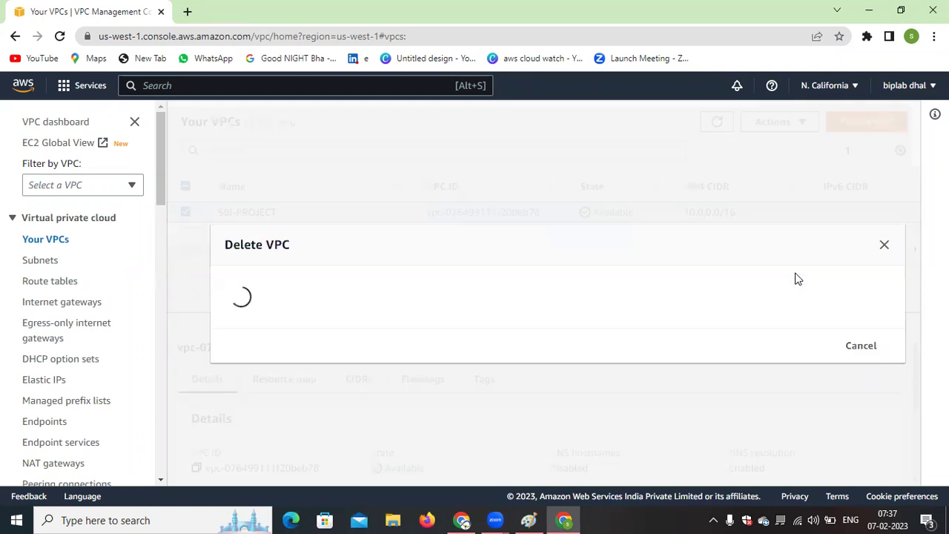
scroll(375, 401, down, 1)
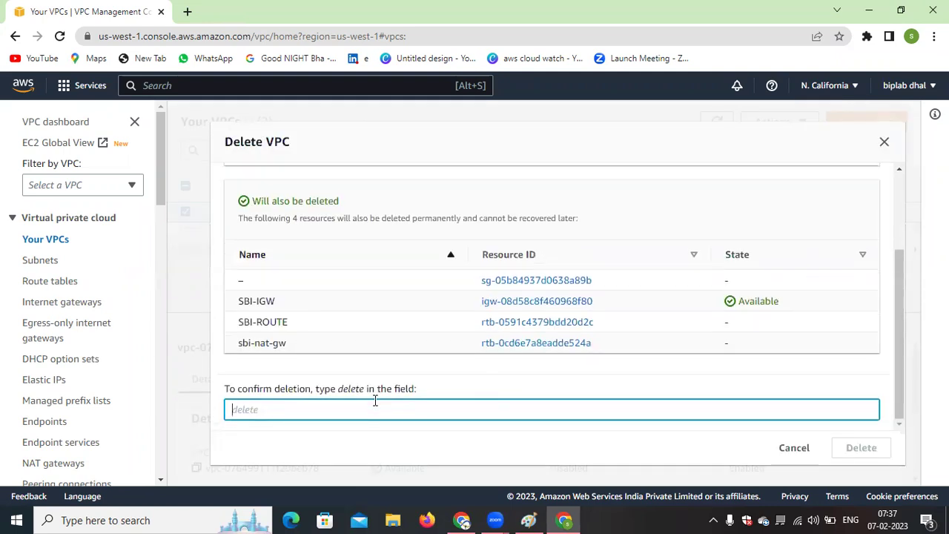
text(delete)
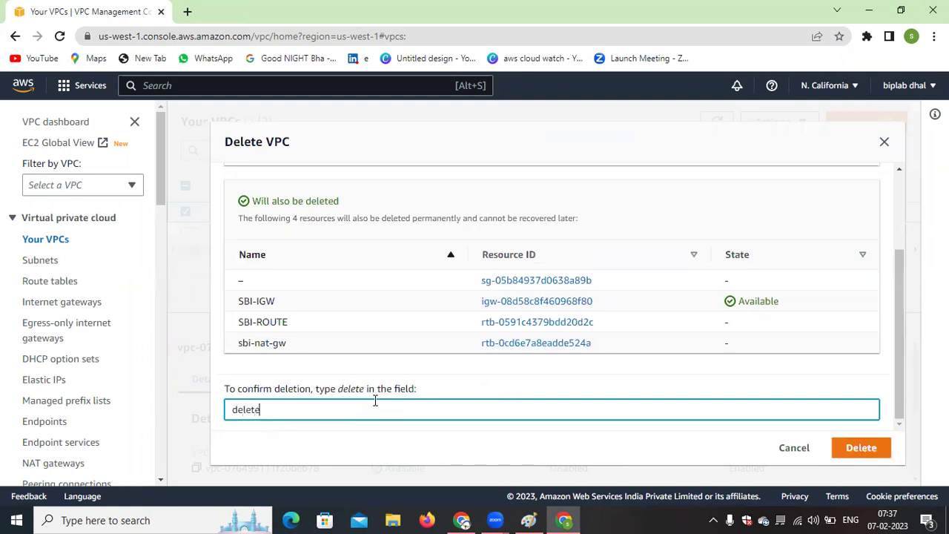
click(859, 448)
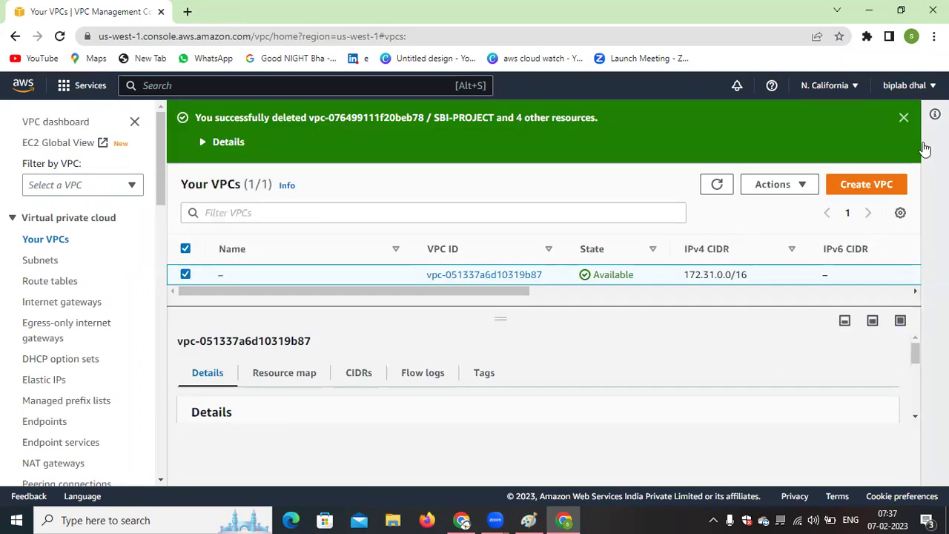
click(903, 117)
Check the remaining subnets in the region and refresh their list.
click(50, 262)
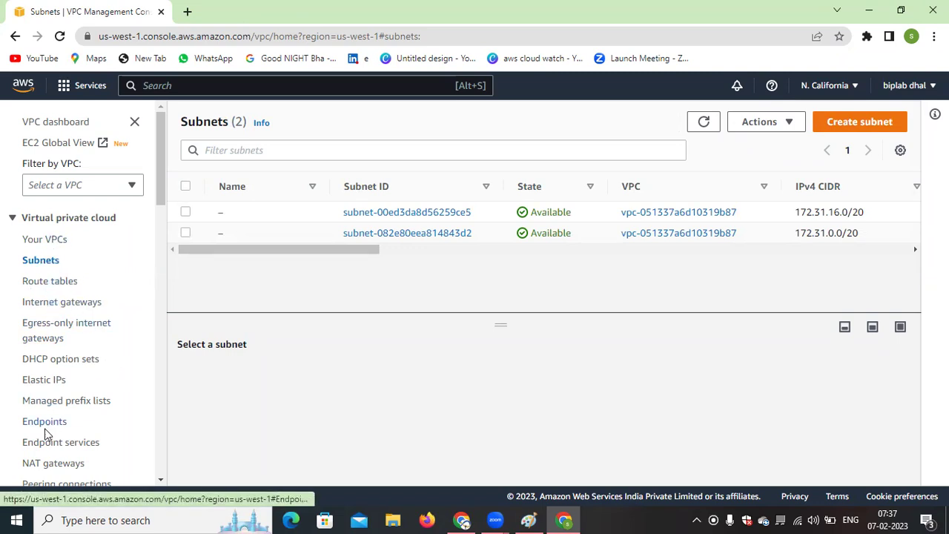
scroll(66, 413, down, 1)
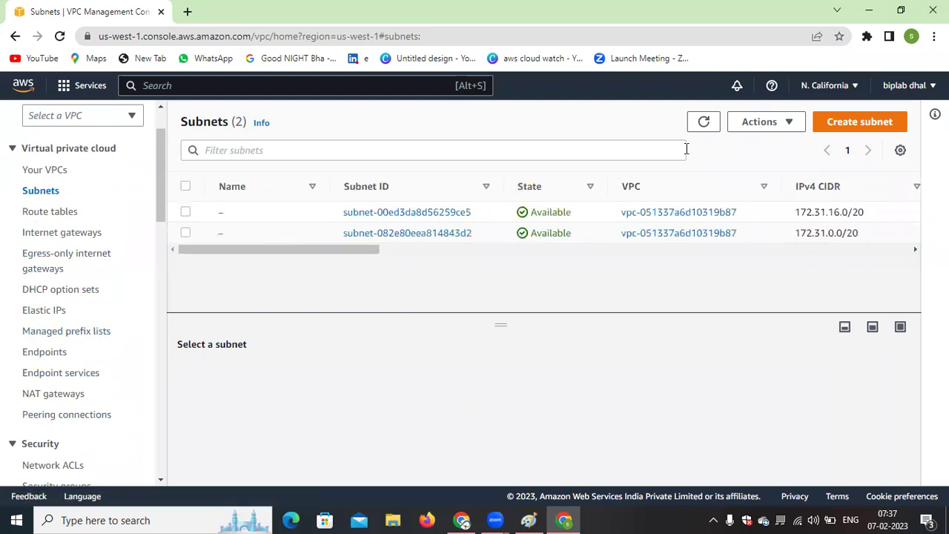
click(702, 124)
Start creating a new VPC from the VPC list, preview the "VPC and more" option and select "VPC only".
click(55, 169)
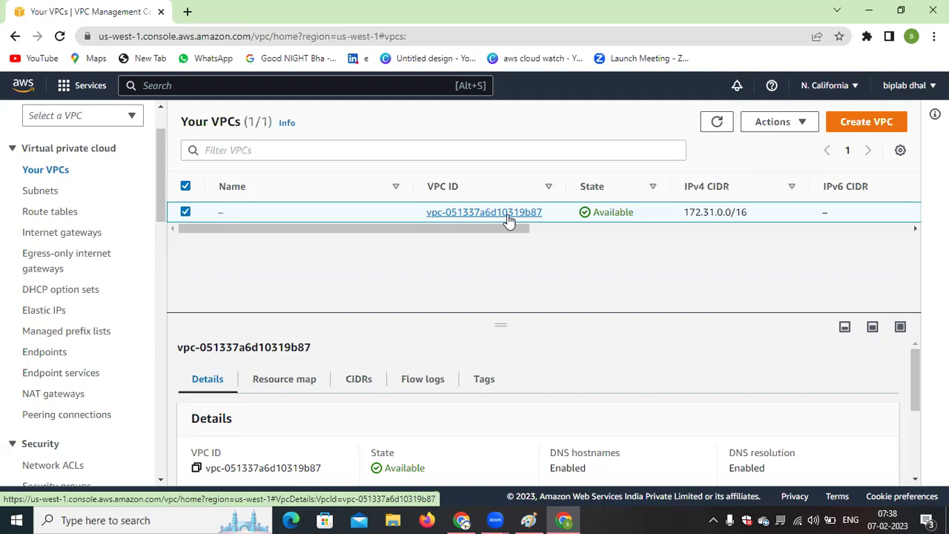
click(858, 126)
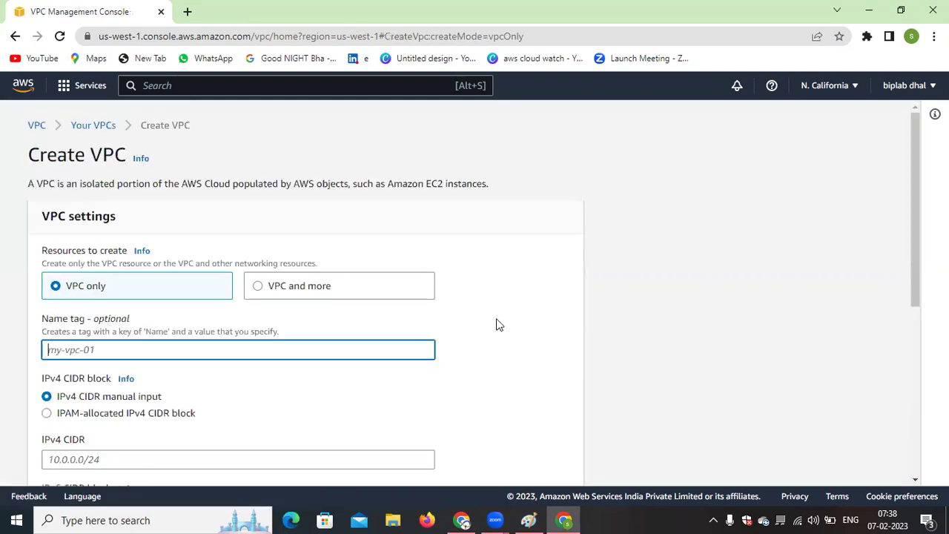
scroll(153, 302, down, 1)
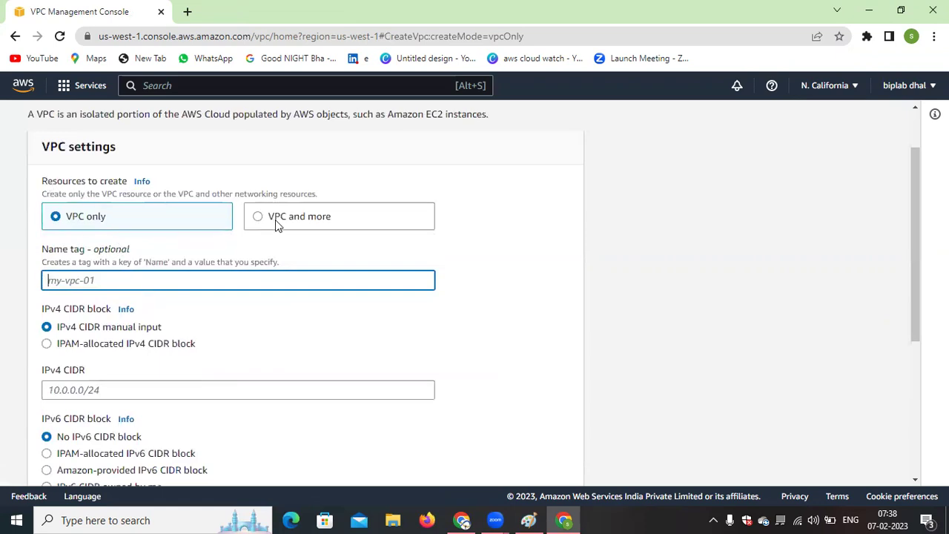
click(257, 217)
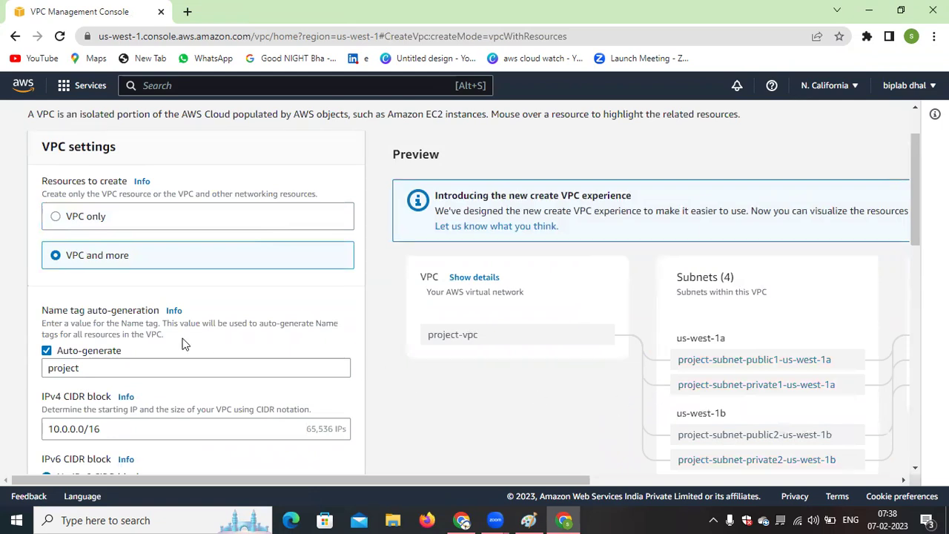
click(57, 220)
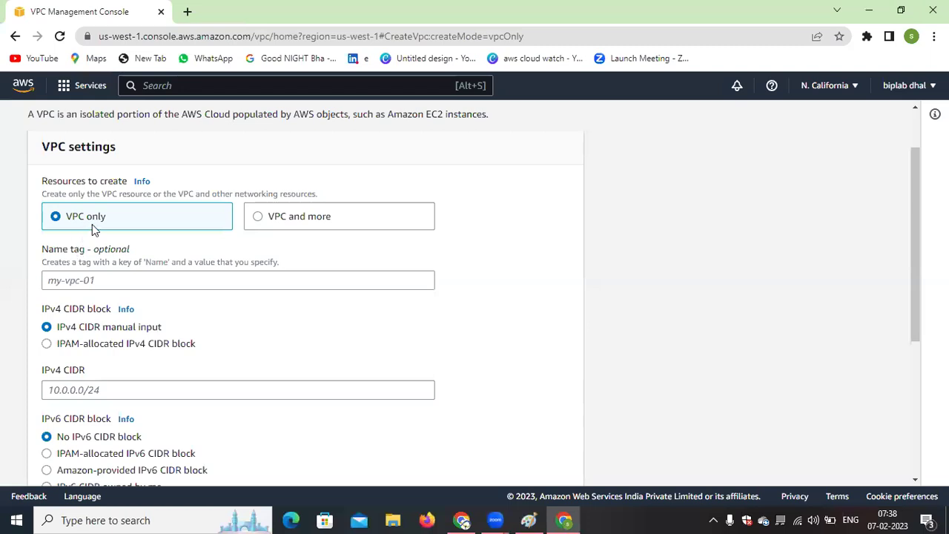
Compare the "VPC and more" option again, keep "VPC only" and name the VPC vpc-sbi-project.
click(259, 217)
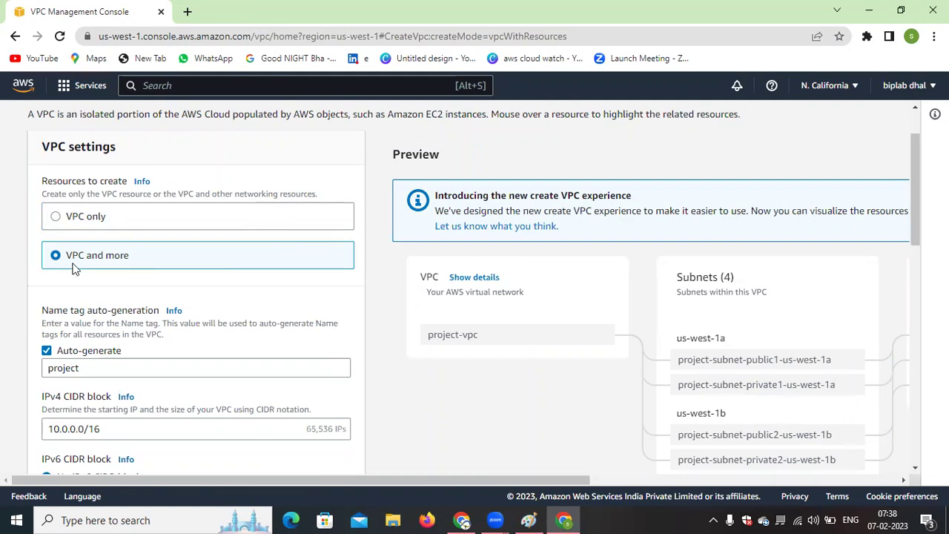
click(57, 219)
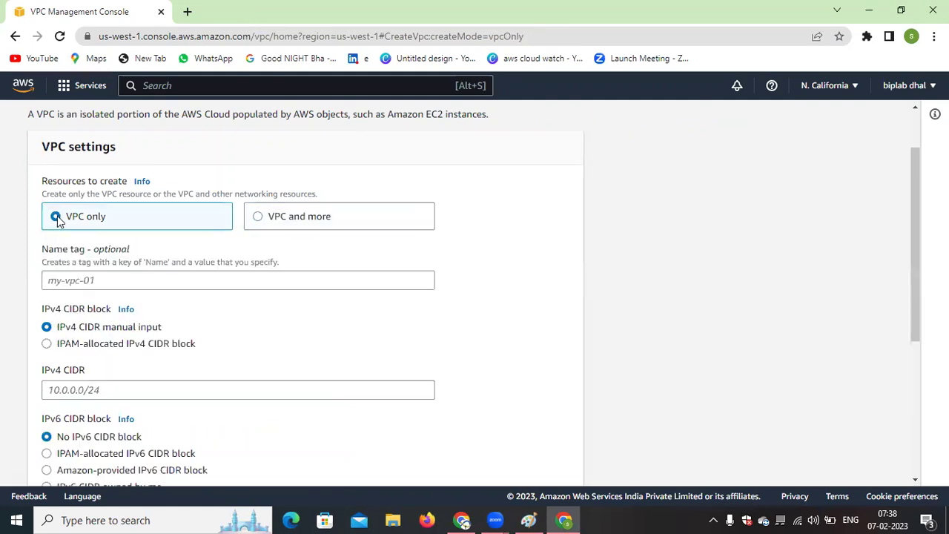
click(122, 279)
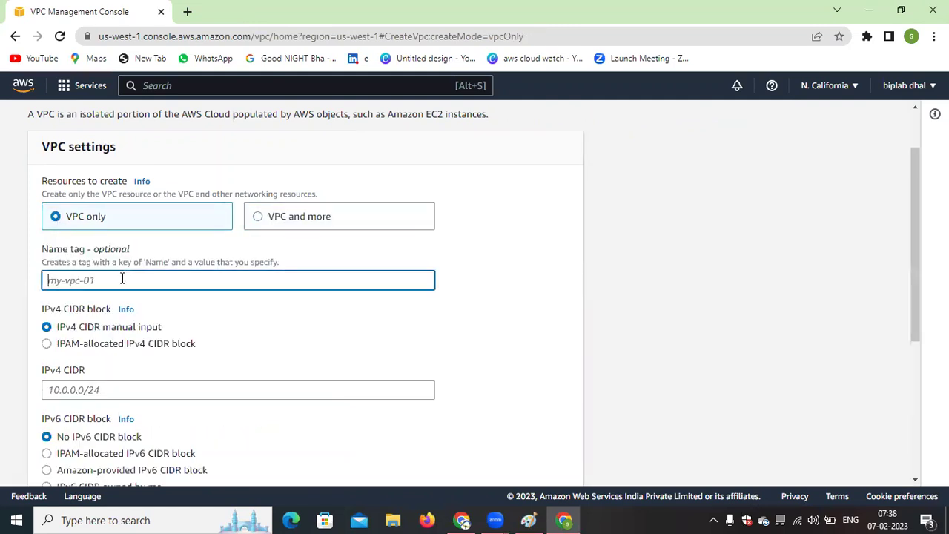
text(vpc-sbi-project)
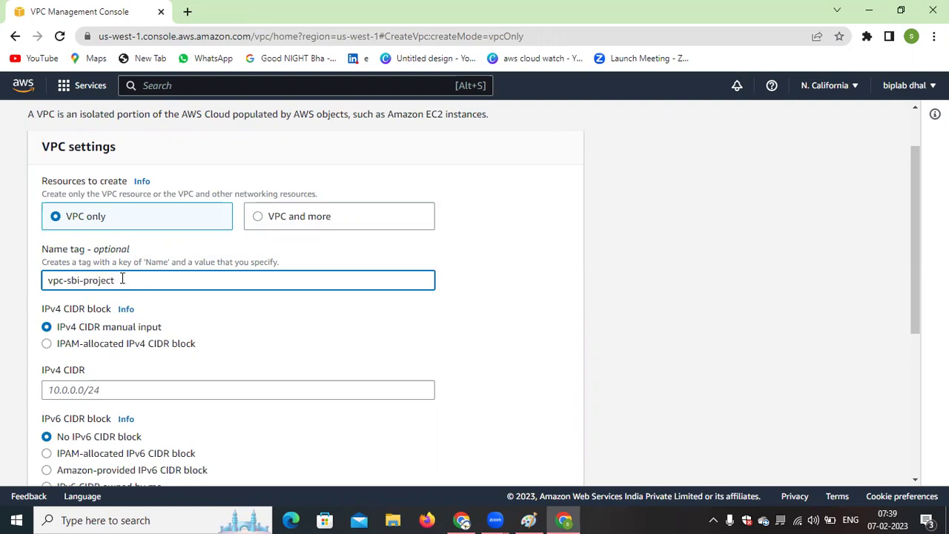
click(267, 335)
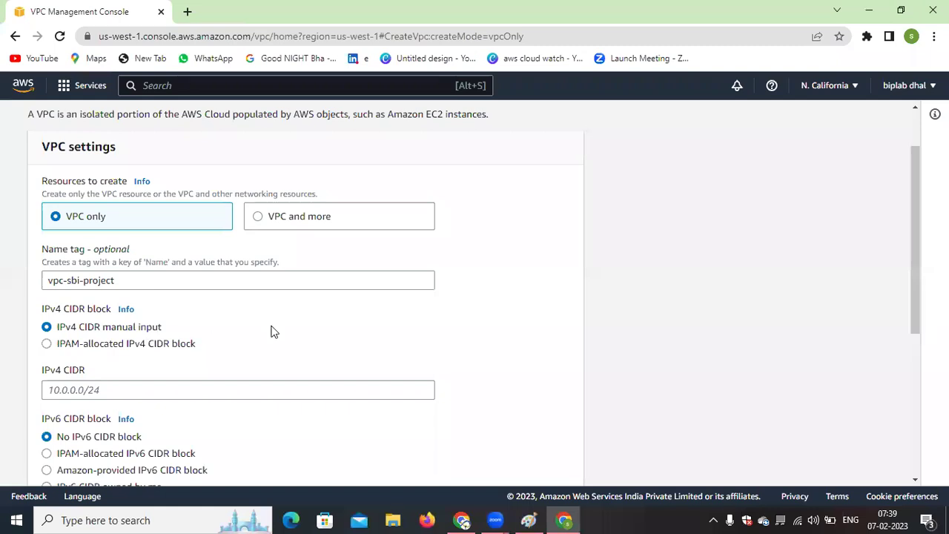
Check the planned address range in the Paint diagram and set the VPC's IPv4 CIDR to 10.0.0.0/16.
scroll(275, 331, down, 2)
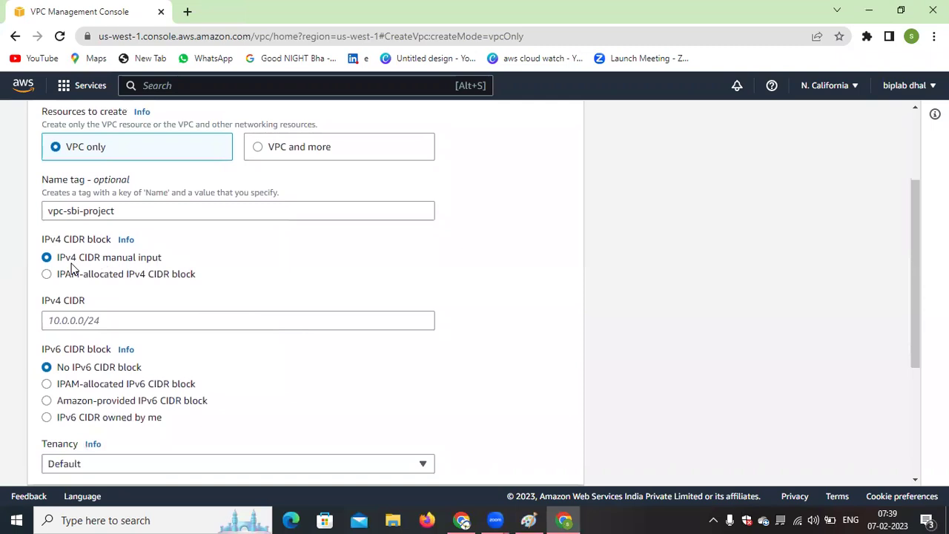
click(82, 321)
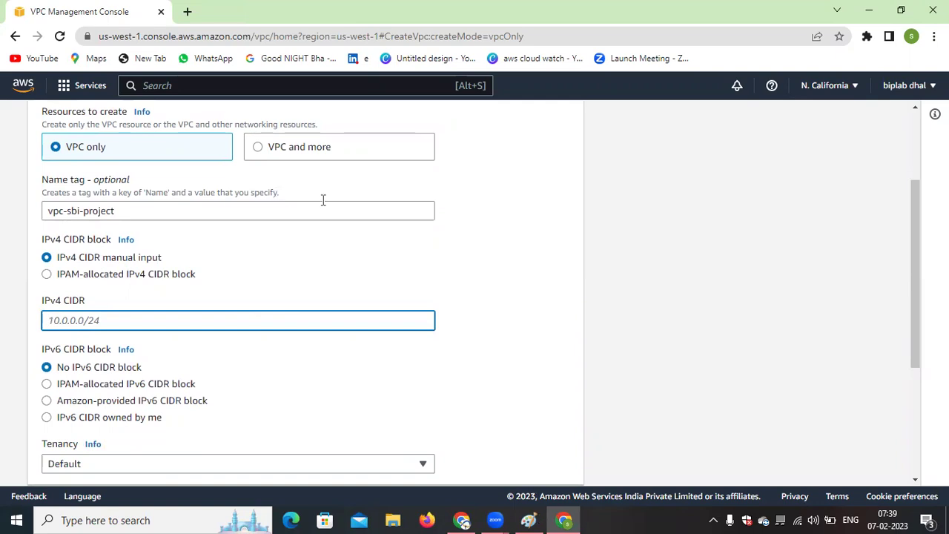
click(528, 520)
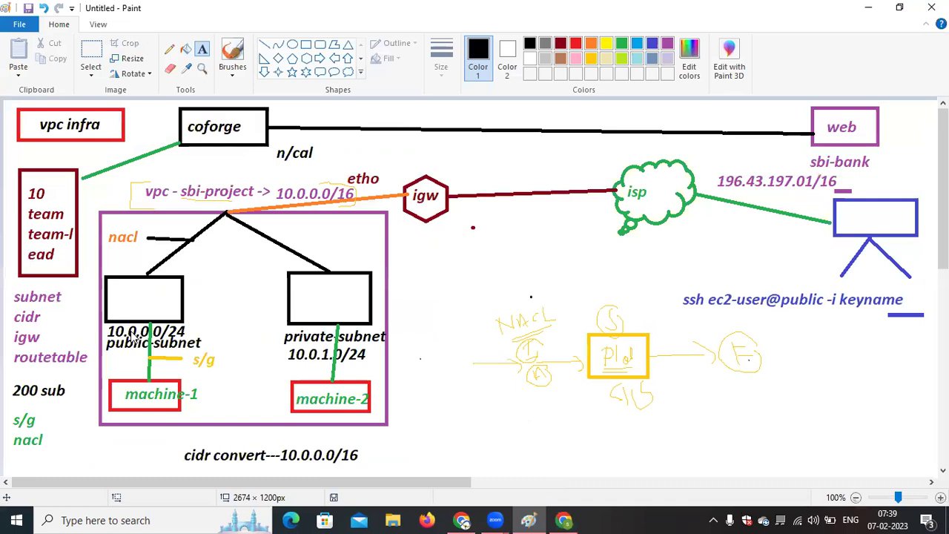
key(alt+Tab)
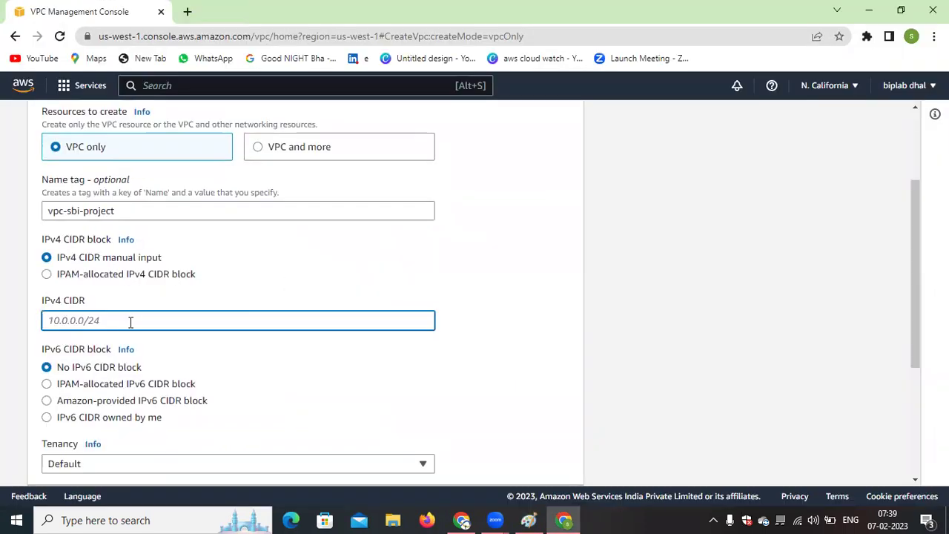
text(10.0.0.0/16)
click(389, 278)
Review the remaining VPC settings and tags, keep their defaults and create the VPC.
scroll(392, 280, down, 3)
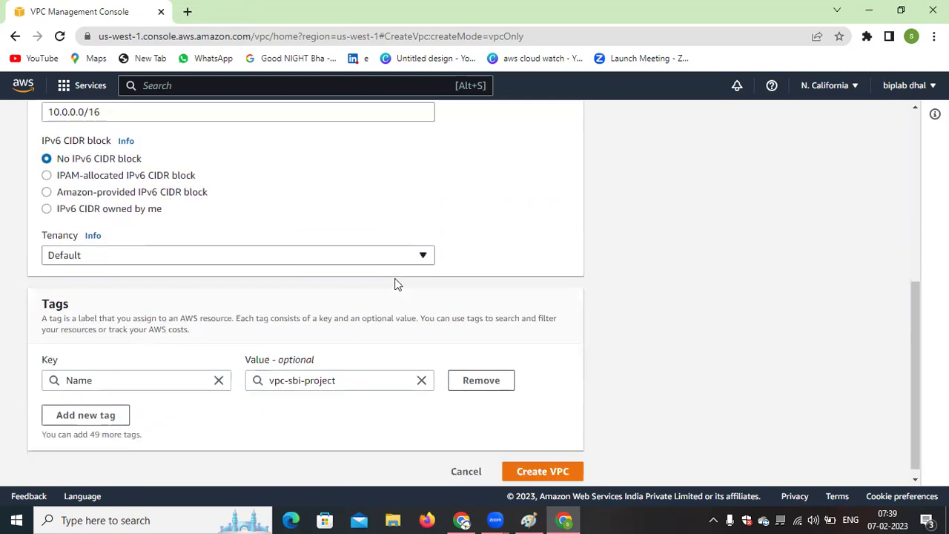
scroll(271, 339, up, 5)
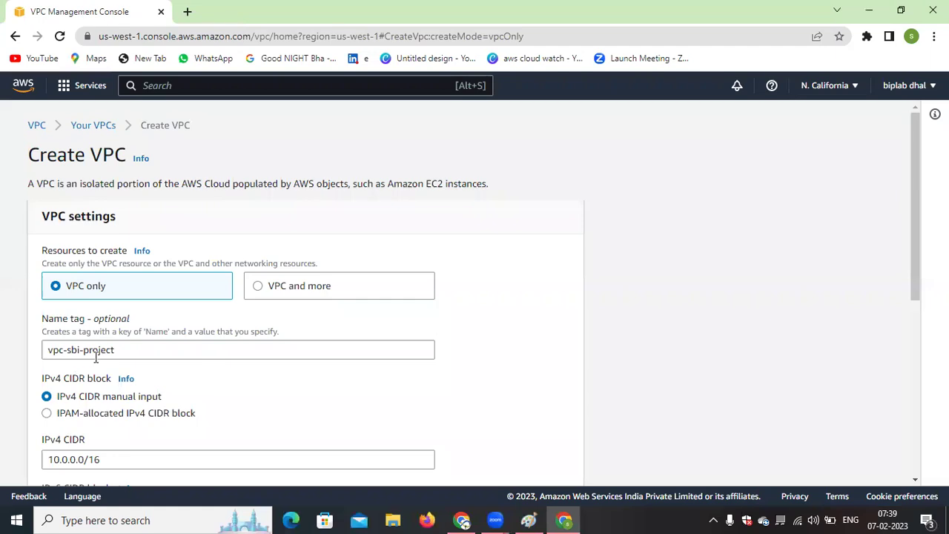
scroll(327, 393, down, 5)
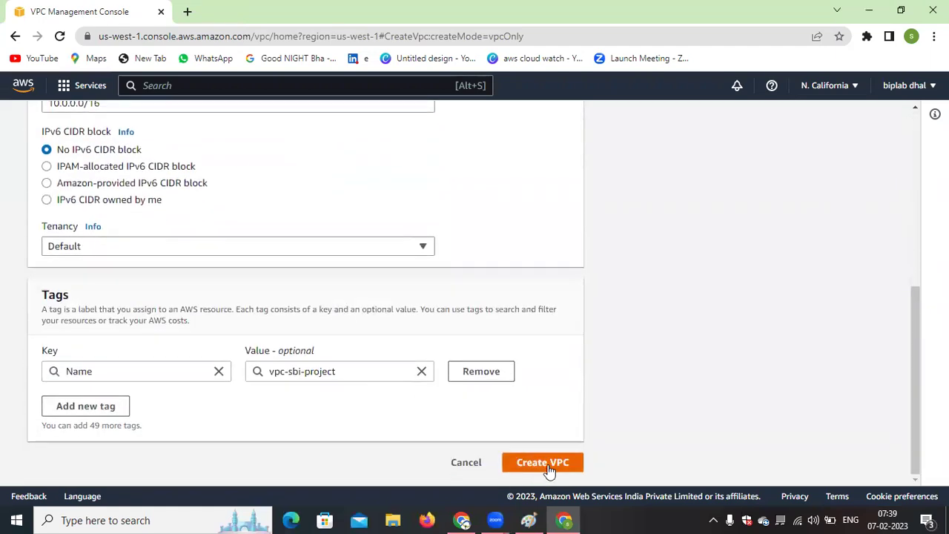
click(549, 467)
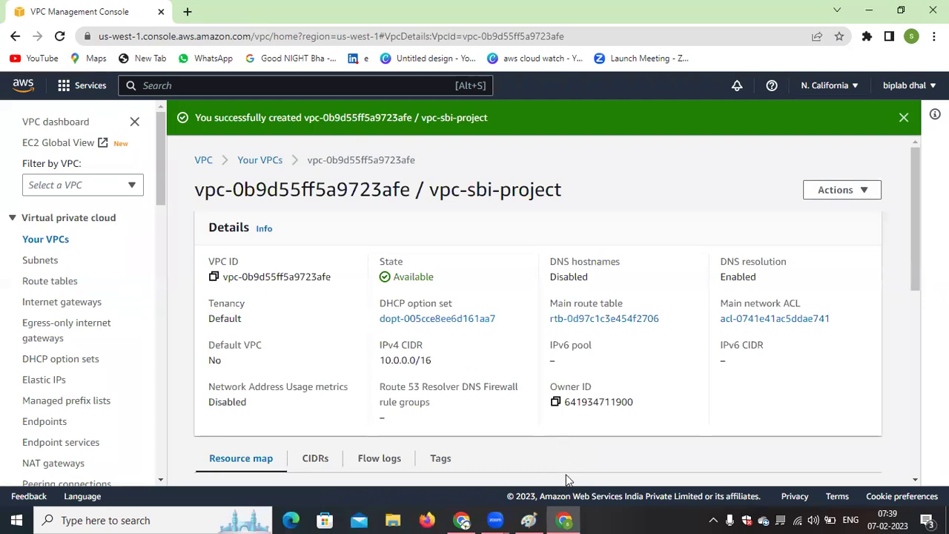
Look at the network diagram in Paint, return to the AWS console in Chrome and open the list of subnets.
click(528, 520)
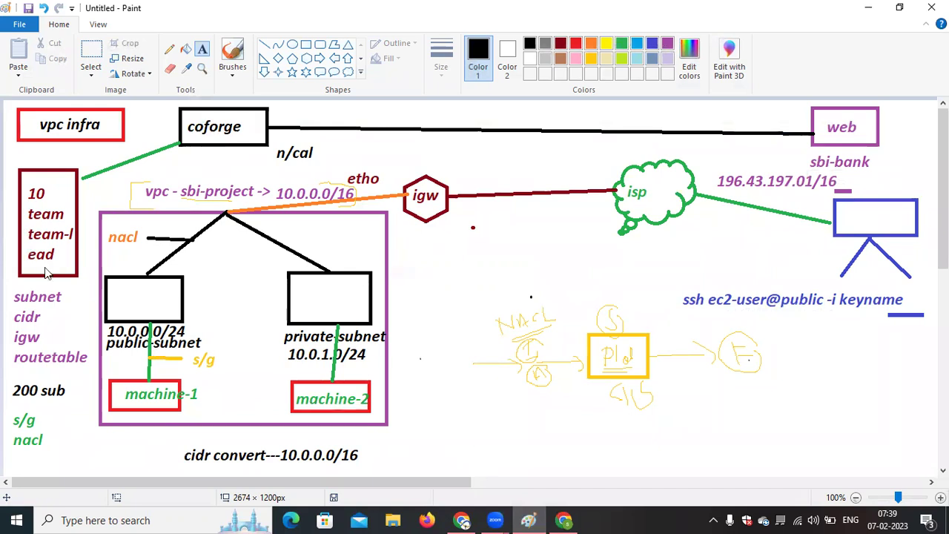
key(alt+Tab)
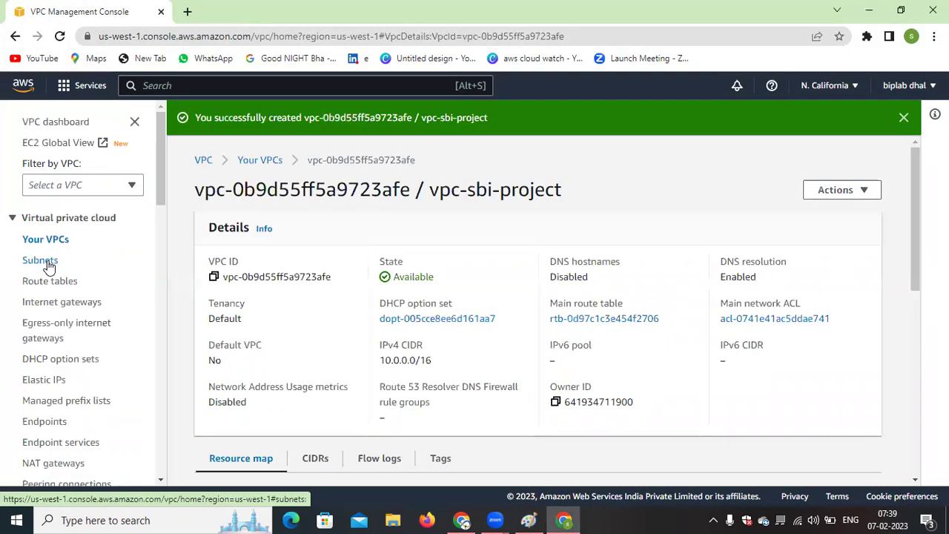
click(45, 262)
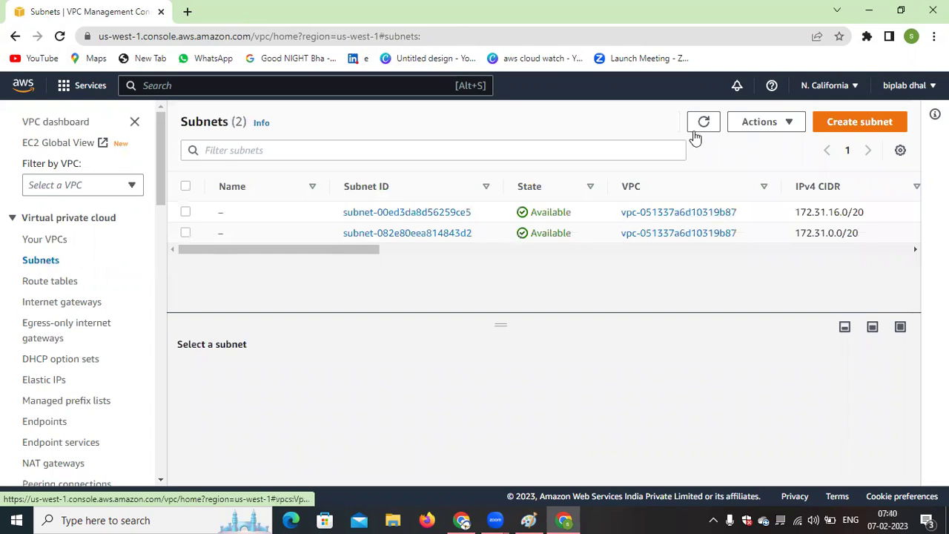
click(529, 520)
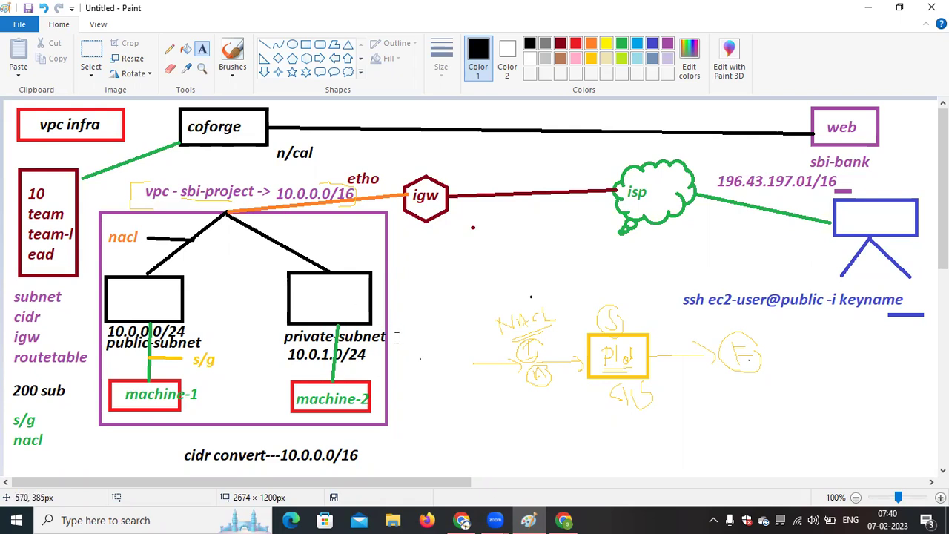
drag(410, 301, 447, 318)
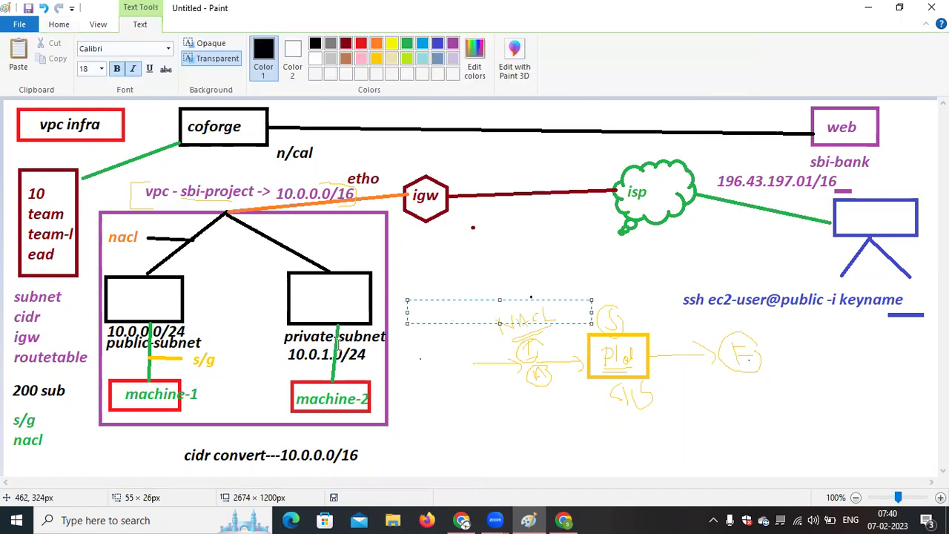
click(447, 259)
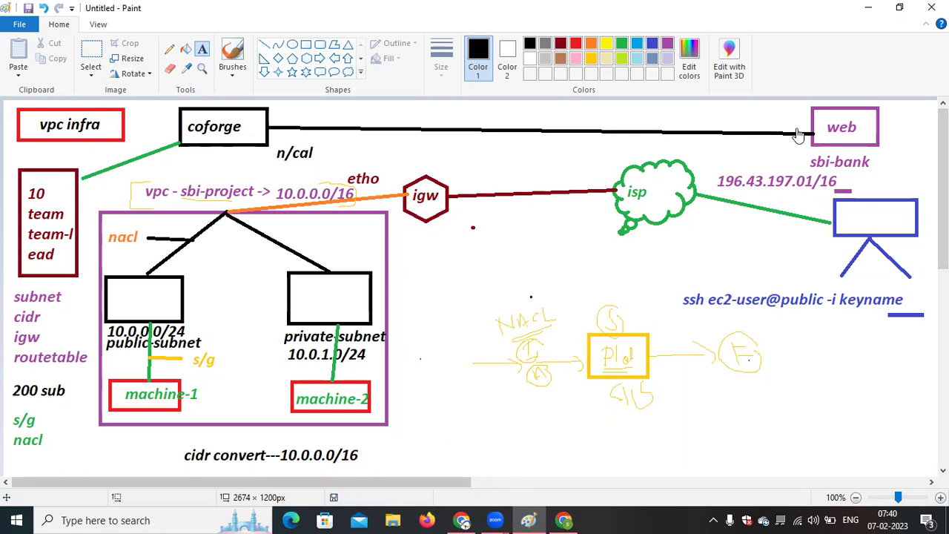
key(alt+Tab)
Start creating a subnet, check the Paint diagram for its VPC and select vpc-sbi-project as the VPC.
click(855, 121)
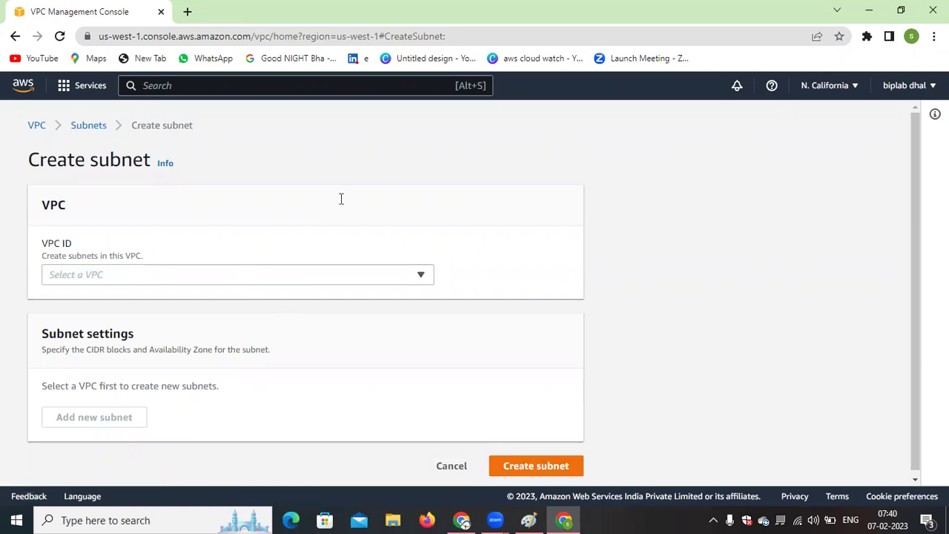
key(alt+Tab)
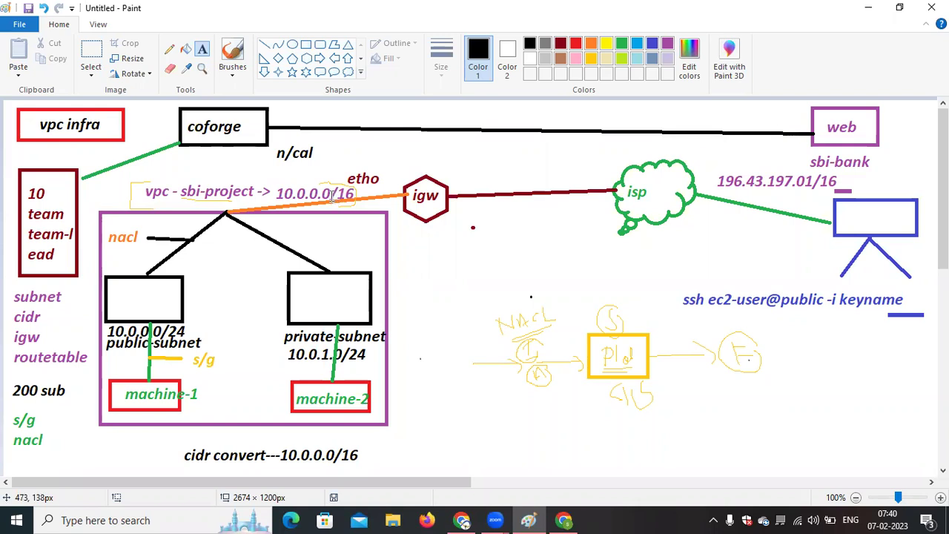
click(868, 7)
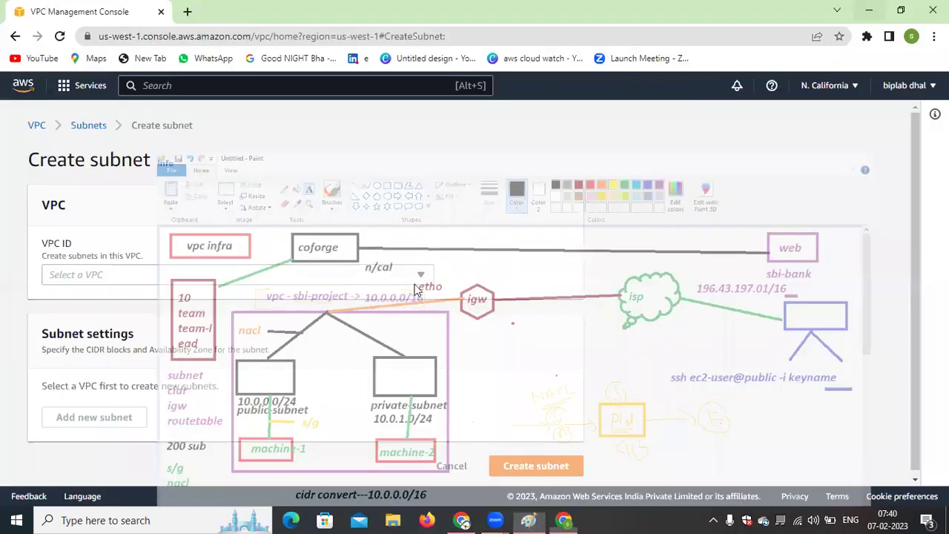
click(378, 276)
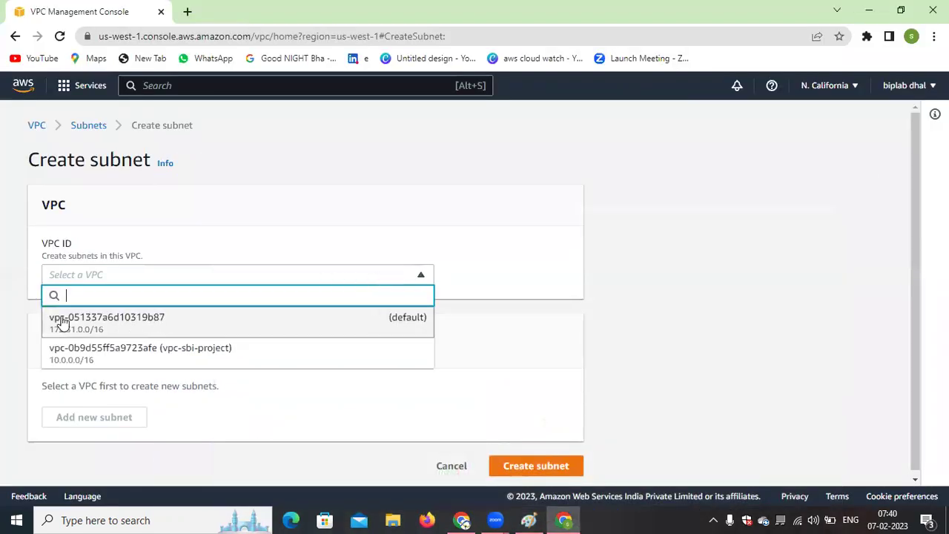
click(199, 361)
Name the new subnet public-sbi-subnet.
scroll(244, 329, down, 1)
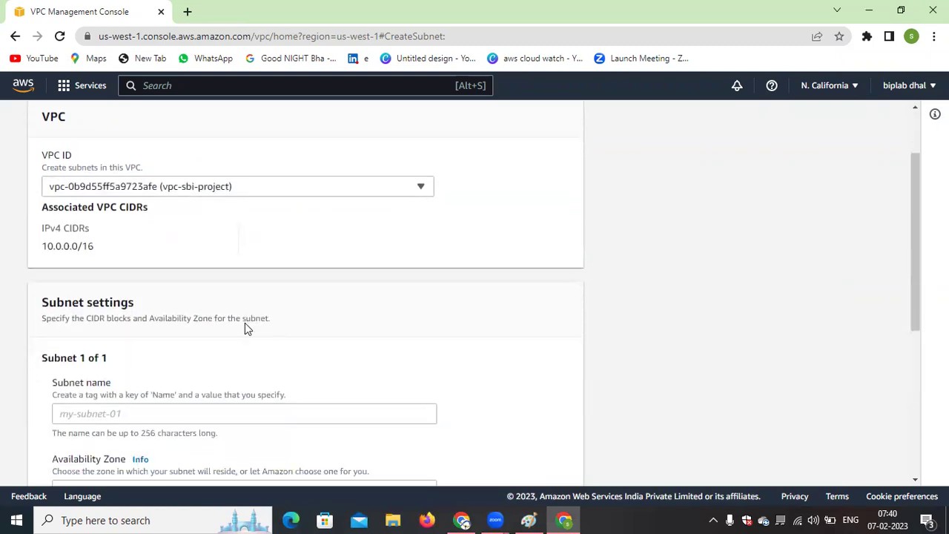
scroll(245, 323, down, 2)
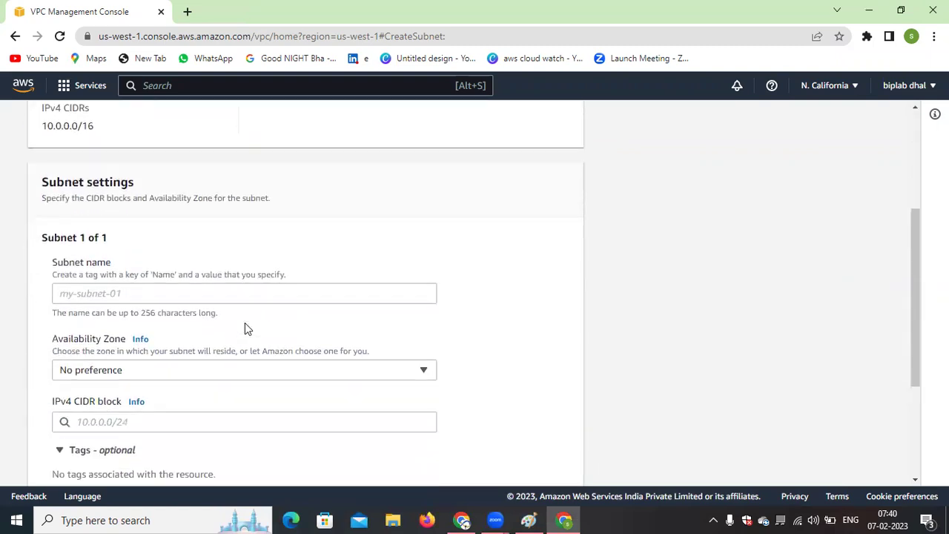
click(150, 296)
text(s)
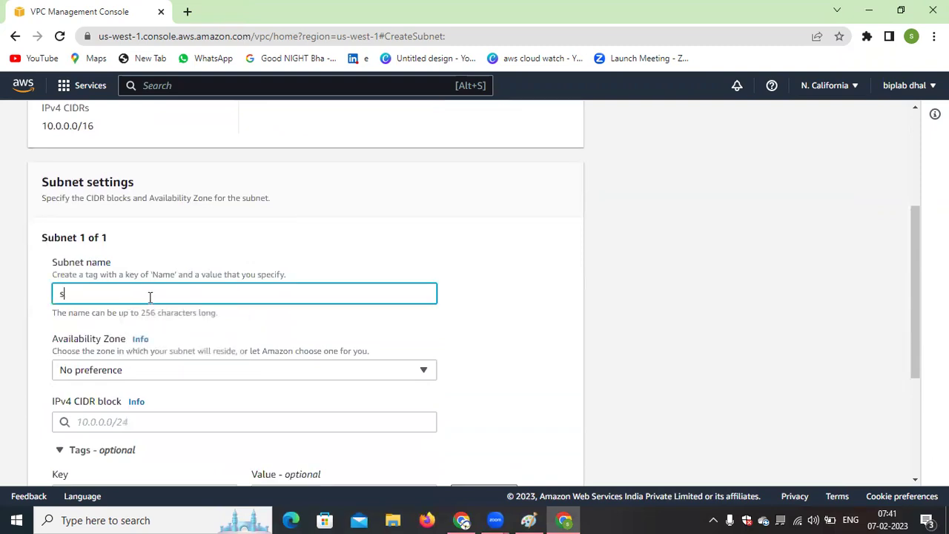
key(BackSpace)
text(s)
key(BackSpace)
key(BackSpace)
key(BackSpace)
key(BackSpace)
text(public-sbi-subnet)
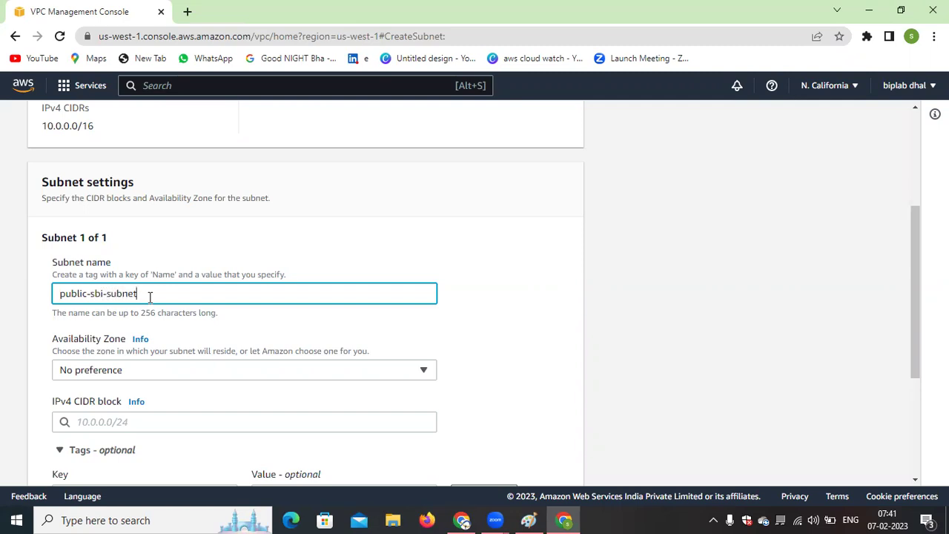
scroll(150, 297, down, 1)
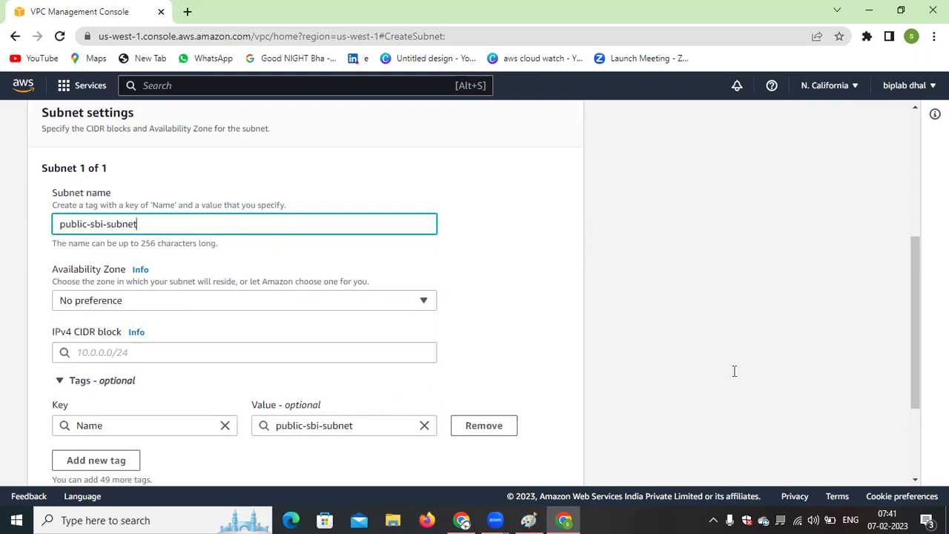
Switch to Paint and draw a small black rectangle in the empty area below the circled E.
key(alt+Tab)
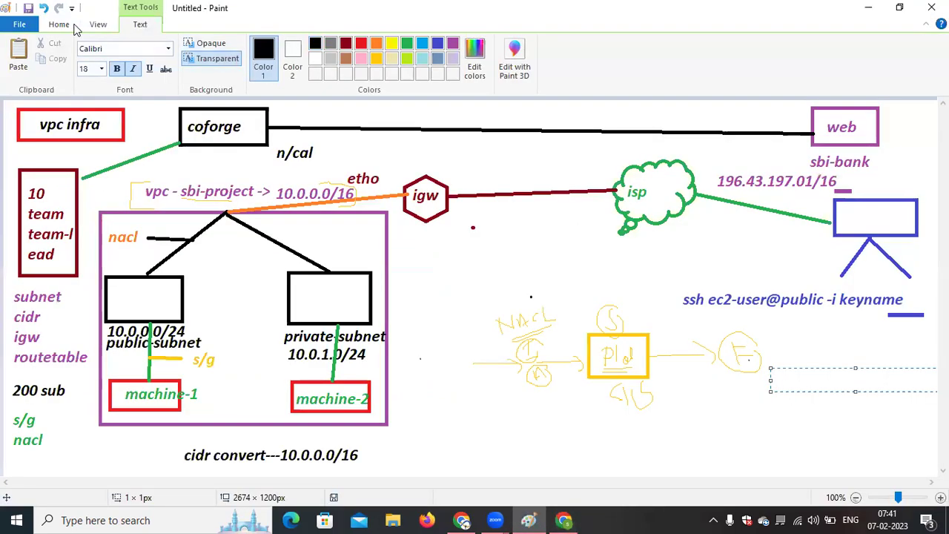
click(305, 44)
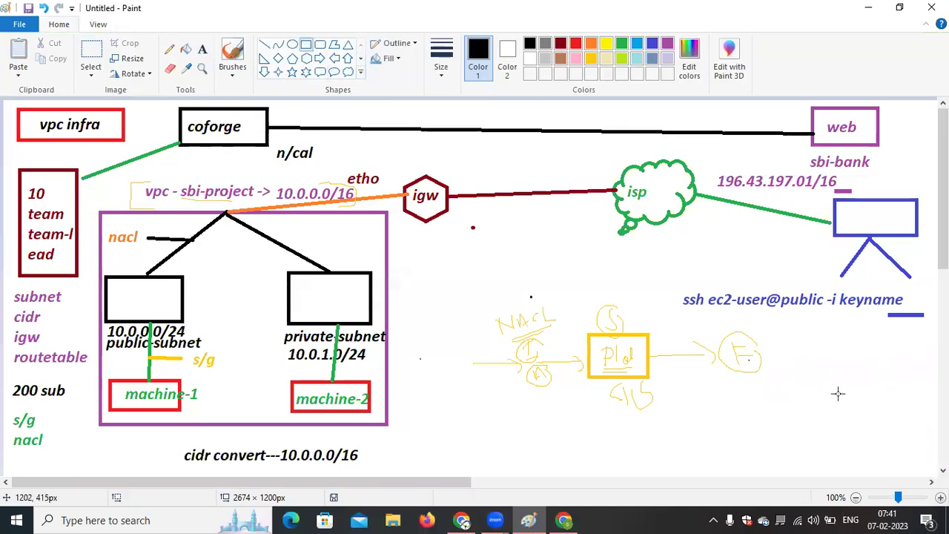
drag(738, 402, 795, 437)
click(852, 388)
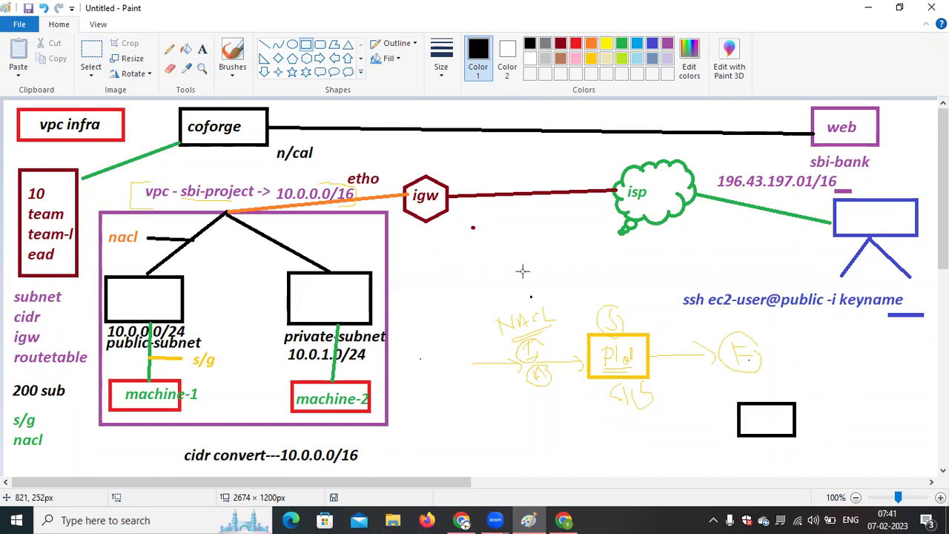
Draw three straight black lines outward from the new rectangle's upper-left, upper-right and lower-right corners.
click(264, 46)
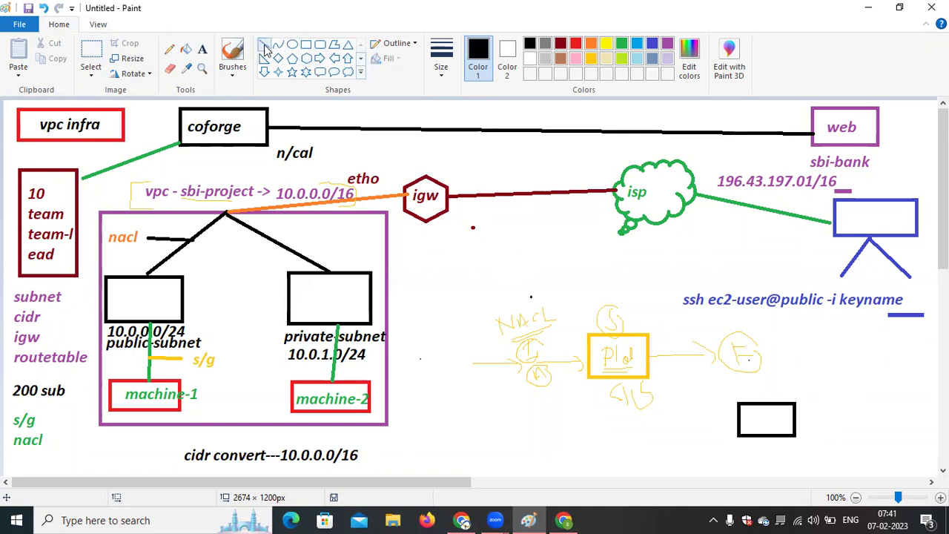
drag(708, 386, 738, 403)
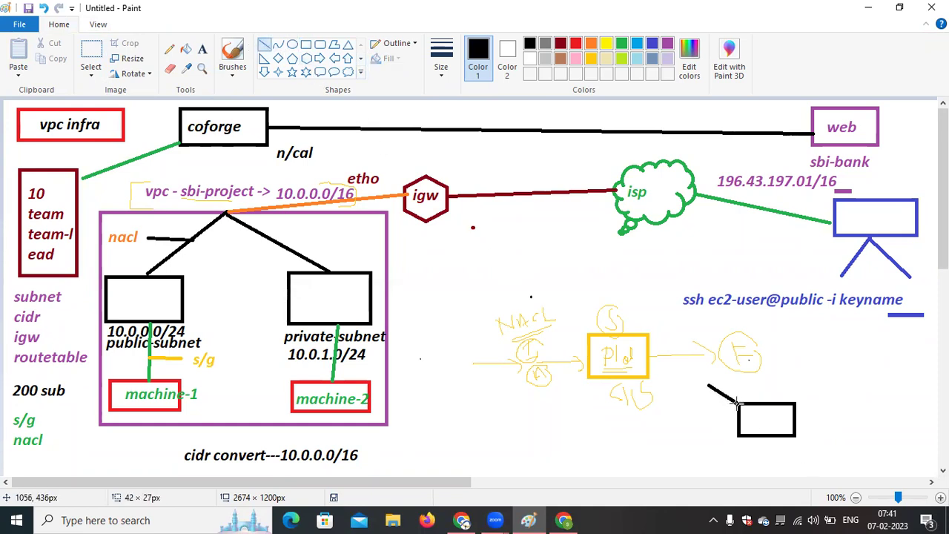
drag(816, 386, 796, 402)
drag(826, 455, 796, 436)
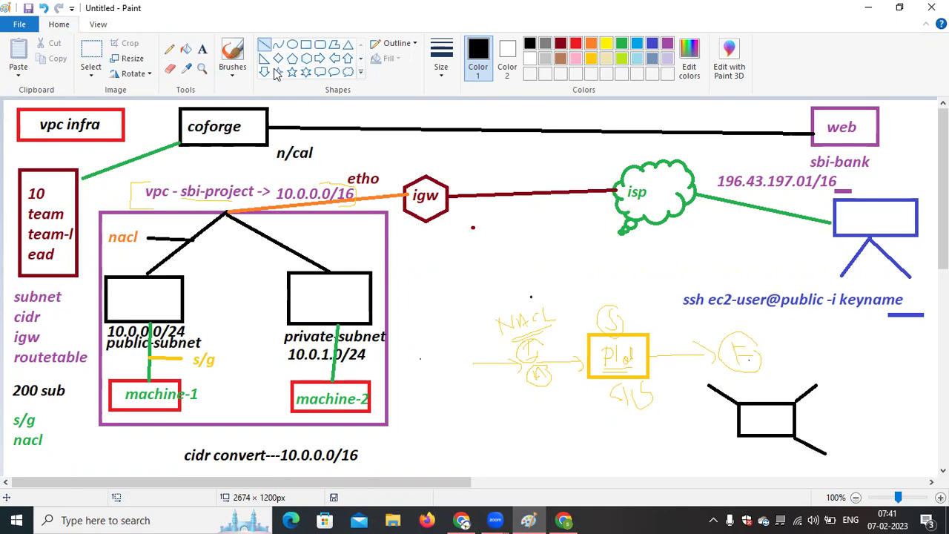
Handwrite the labels 1A, 1B and 1C with the Pencil at the outer ends of the three lines.
click(170, 50)
drag(689, 369, 721, 366)
mouse_move(816, 362)
mouse_down()
mouse_move(818, 380)
mouse_move(834, 375)
mouse_up()
mouse_move(839, 442)
mouse_down()
mouse_move(842, 453)
mouse_move(863, 451)
mouse_up()
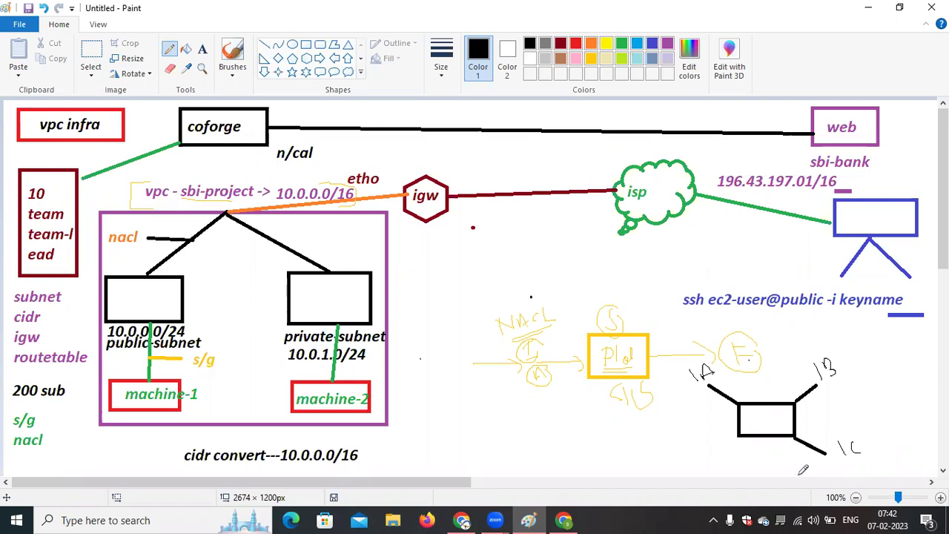
Handwrite an m inside the small black rectangle, circle and cross out 1A, and circle 1B and 1C with the Pencil.
drag(758, 424, 773, 426)
mouse_move(726, 366)
mouse_down()
mouse_move(690, 358)
mouse_move(692, 390)
mouse_move(728, 364)
mouse_move(716, 343)
mouse_move(686, 399)
mouse_move(667, 356)
mouse_move(732, 373)
mouse_up()
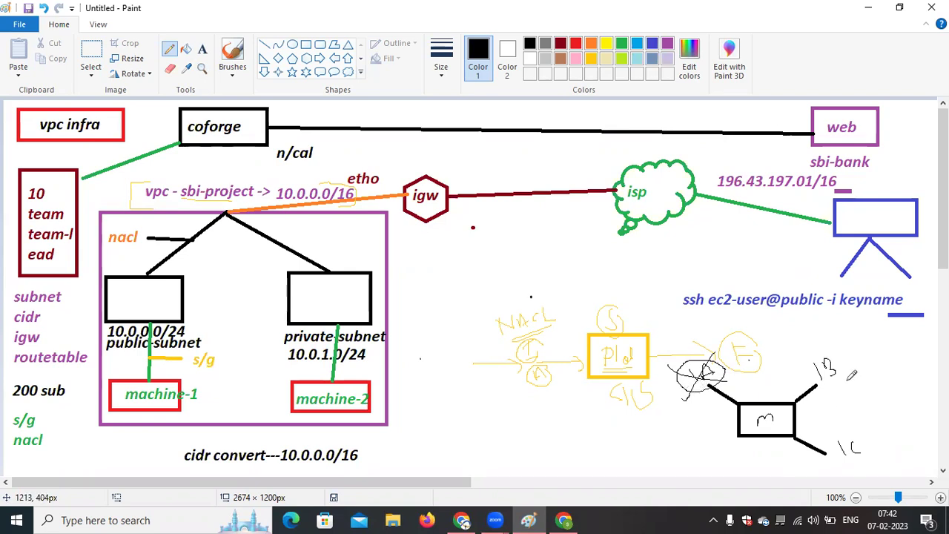
mouse_move(849, 361)
mouse_down()
mouse_move(803, 373)
mouse_move(847, 374)
mouse_up()
mouse_move(868, 435)
mouse_down()
mouse_move(851, 428)
mouse_move(831, 443)
mouse_move(860, 458)
mouse_move(877, 436)
mouse_move(865, 439)
mouse_up()
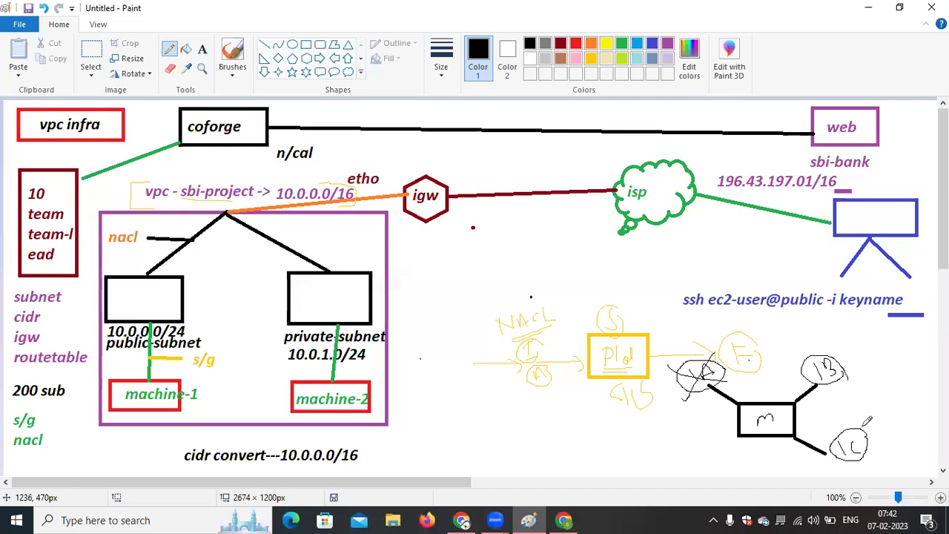
Handwrite "min=>" with a circled 3 and a circled 2 between the yellow Plot box and the m rectangle.
mouse_move(581, 446)
mouse_down()
mouse_move(612, 416)
mouse_move(636, 428)
mouse_move(642, 416)
mouse_up()
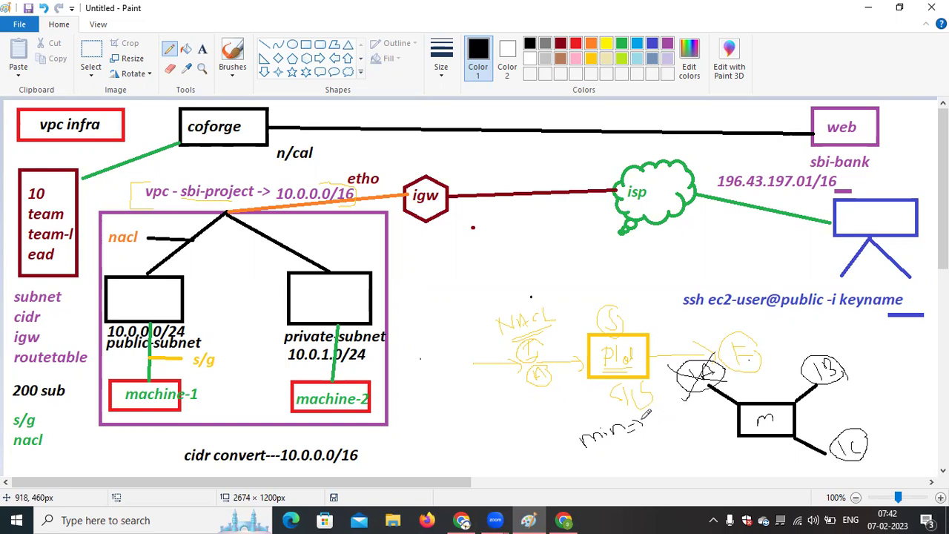
mouse_move(666, 433)
mouse_down()
mouse_move(697, 433)
mouse_move(675, 420)
mouse_move(673, 444)
mouse_move(702, 430)
mouse_move(680, 419)
mouse_move(697, 443)
mouse_move(726, 434)
mouse_move(718, 449)
mouse_move(731, 425)
mouse_move(710, 448)
mouse_move(740, 445)
mouse_move(732, 430)
mouse_move(745, 450)
mouse_move(751, 444)
mouse_up()
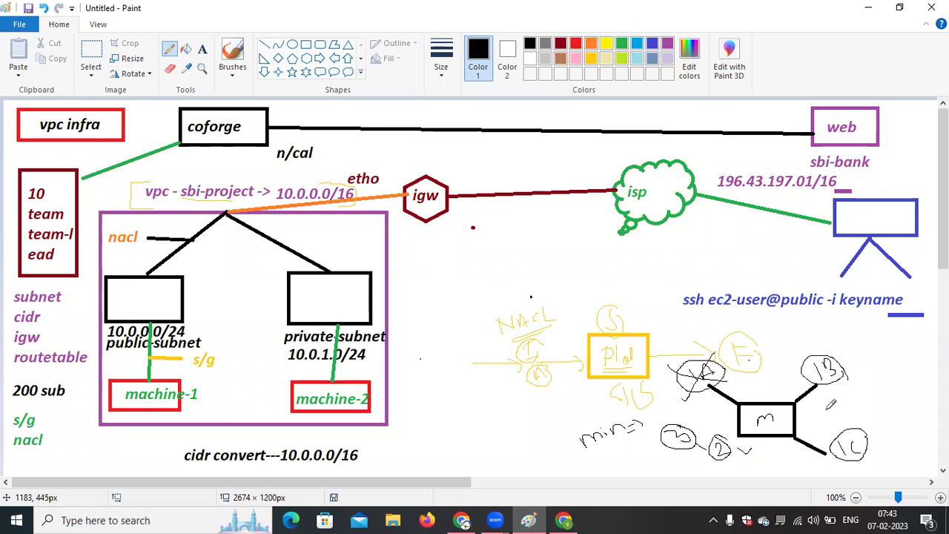
Switch to the AWS console in Chrome and examine the Availability Zone options offered for public-sbi-subnet.
click(563, 520)
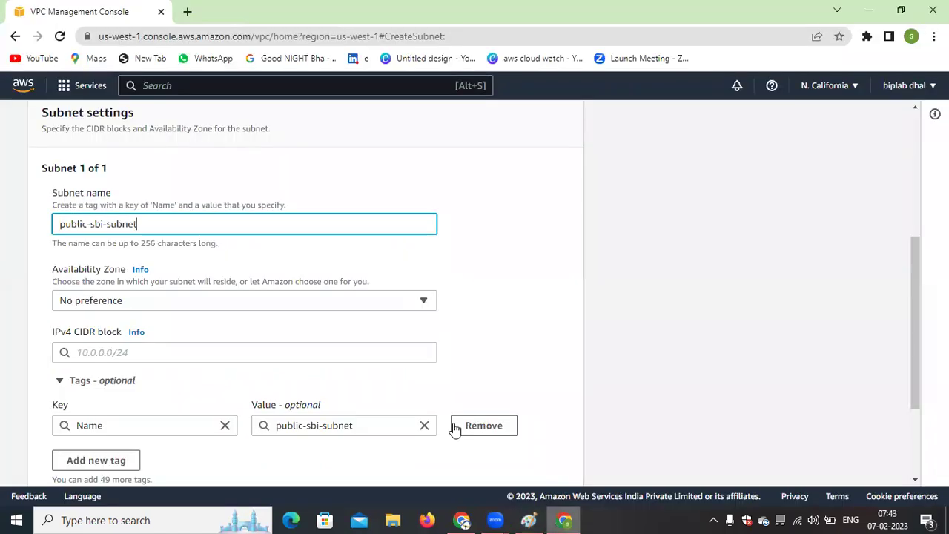
click(304, 301)
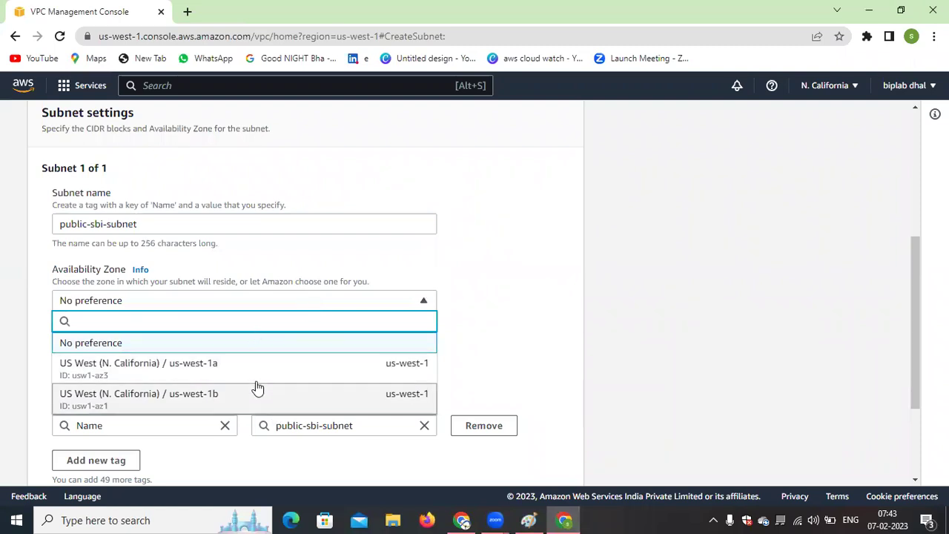
click(508, 327)
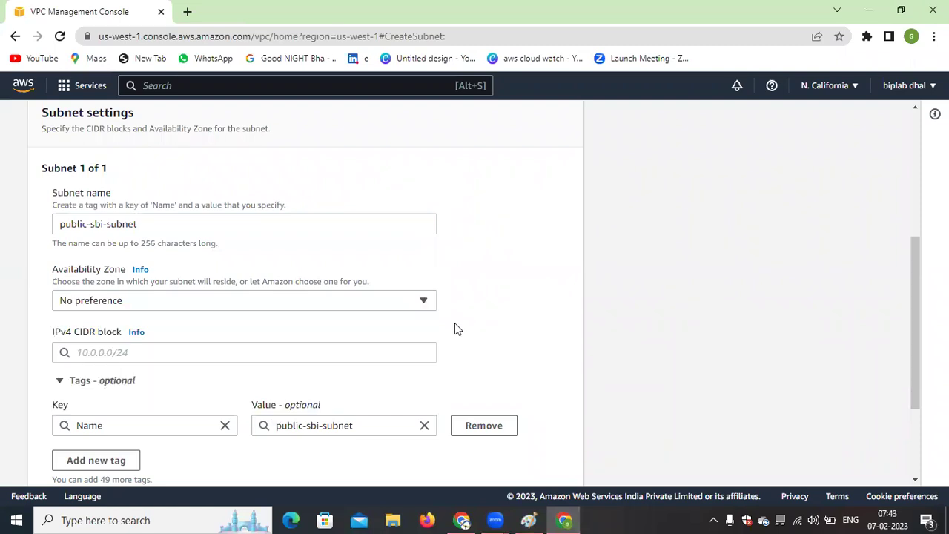
click(384, 300)
click(534, 341)
click(392, 302)
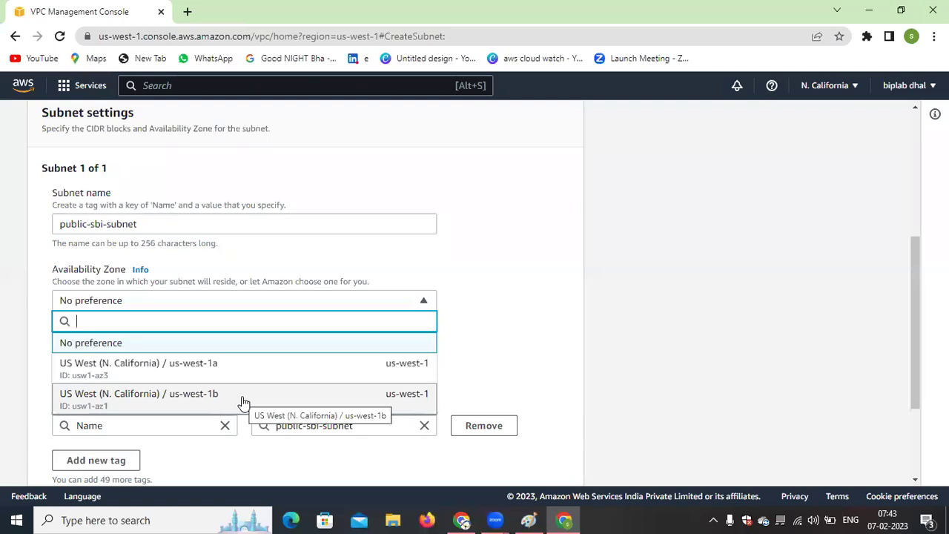
click(484, 359)
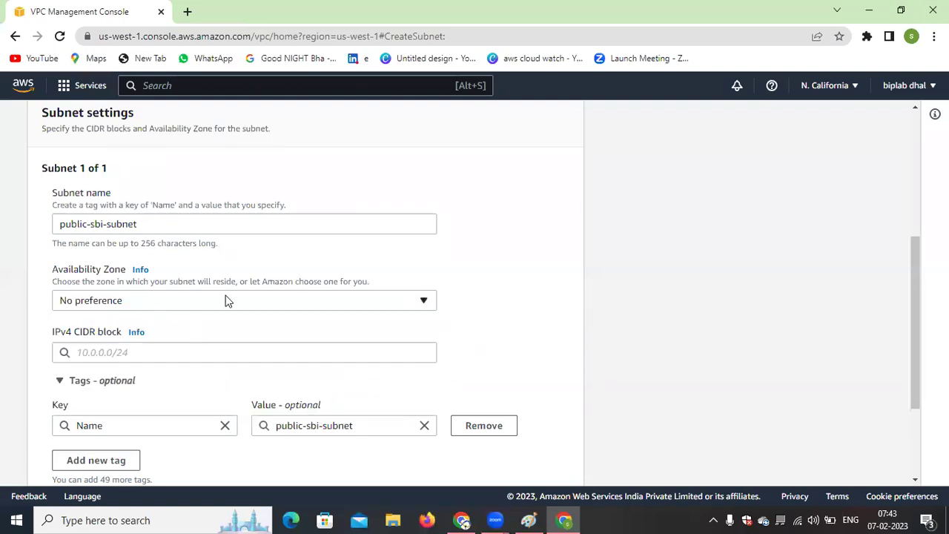
click(301, 299)
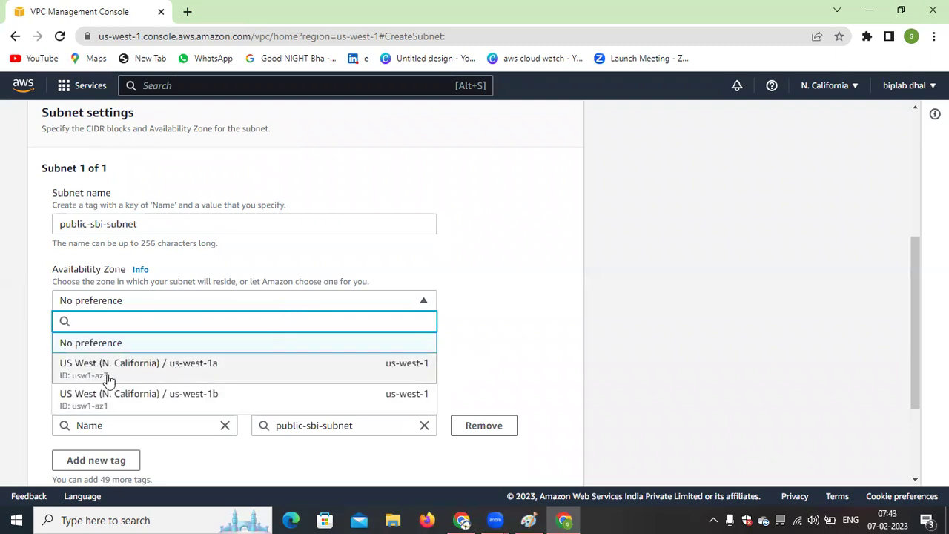
click(483, 360)
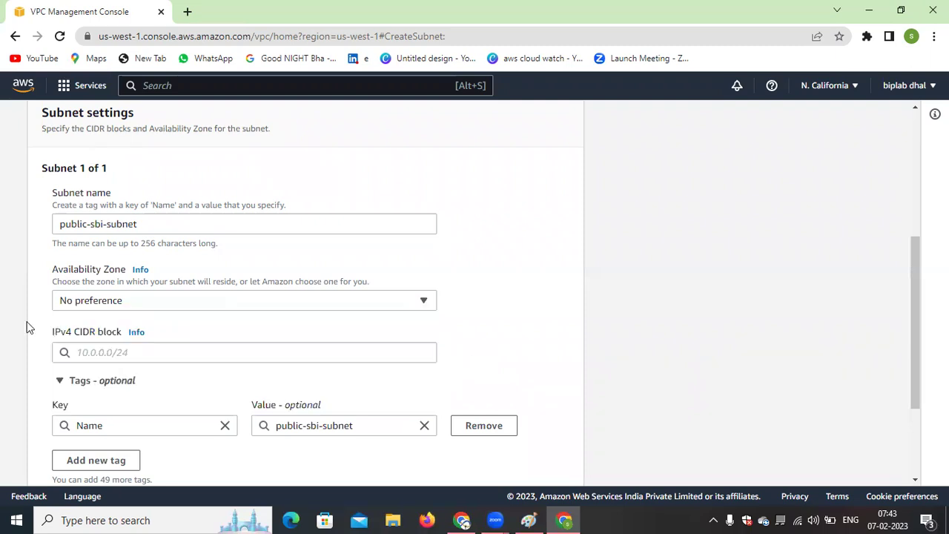
click(400, 299)
click(452, 281)
click(379, 304)
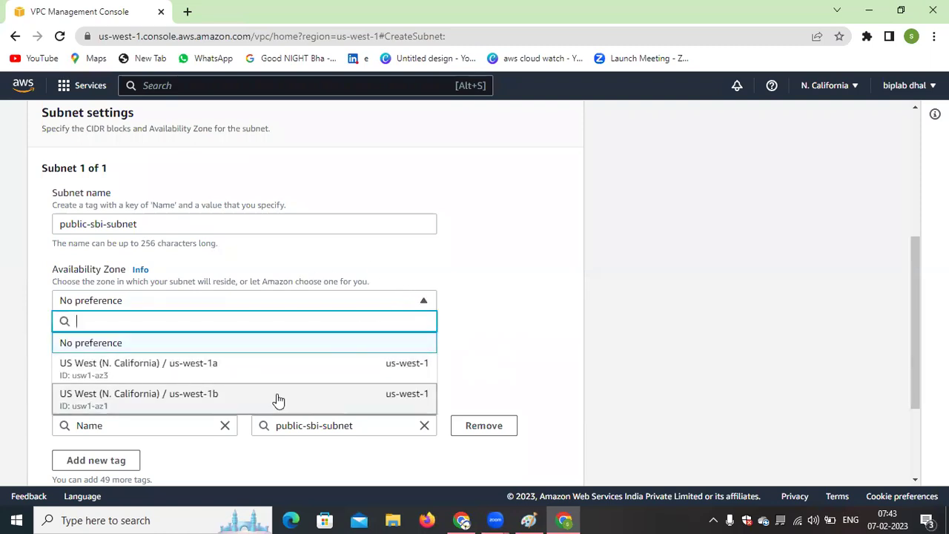
click(489, 342)
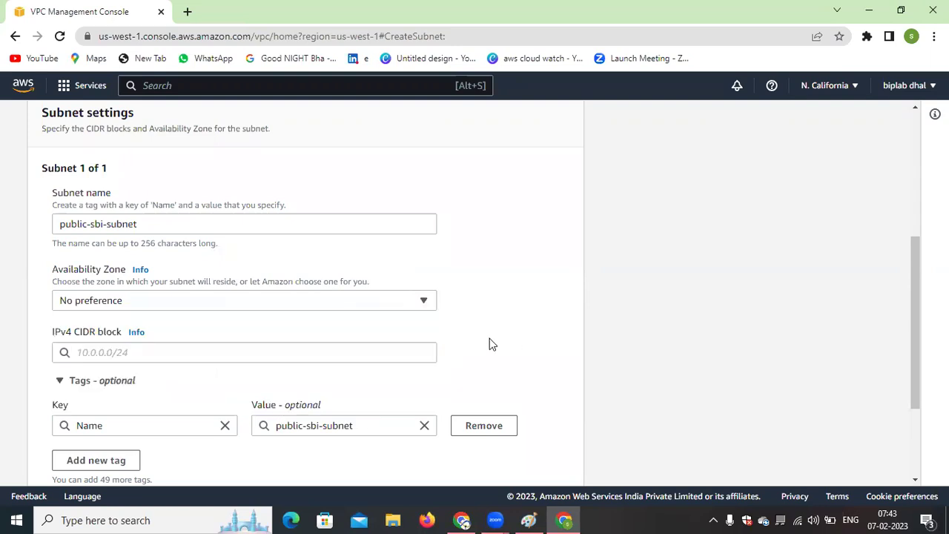
Set the public subnet's IPv4 CIDR block to 10.0.0.0/24 and create the subnet.
click(108, 350)
text(10.0.0.0/24)
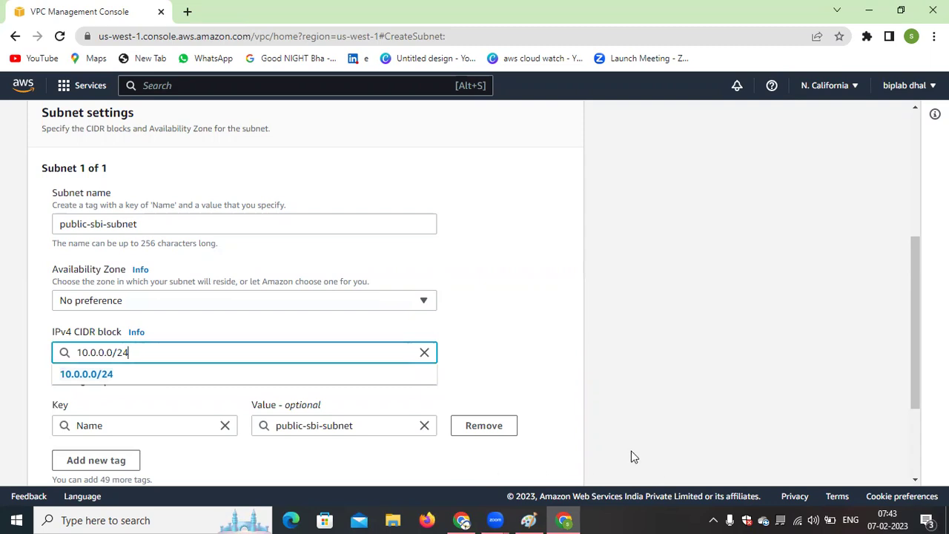
click(528, 381)
scroll(333, 371, down, 2)
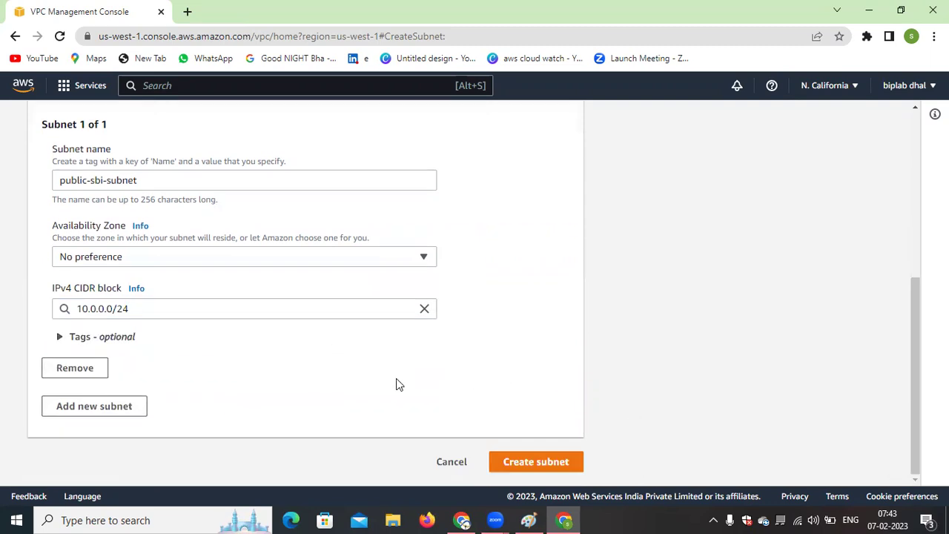
click(524, 464)
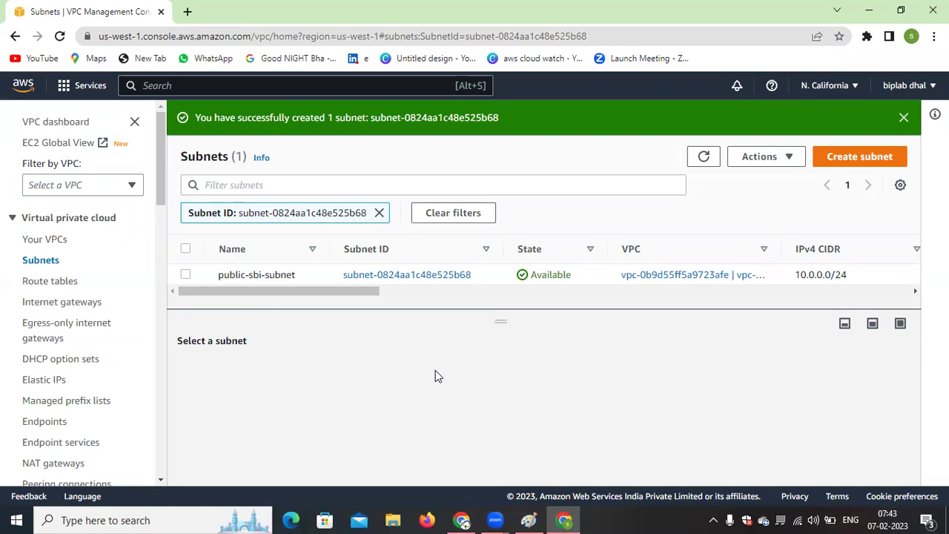
Start another subnet in vpc-sbi-project and name it private-sbi-subnet.
click(854, 162)
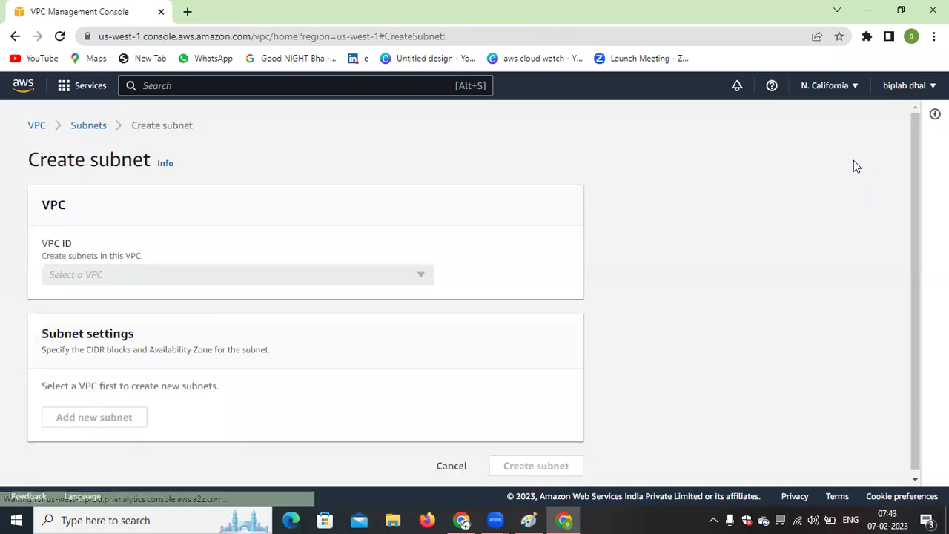
click(386, 274)
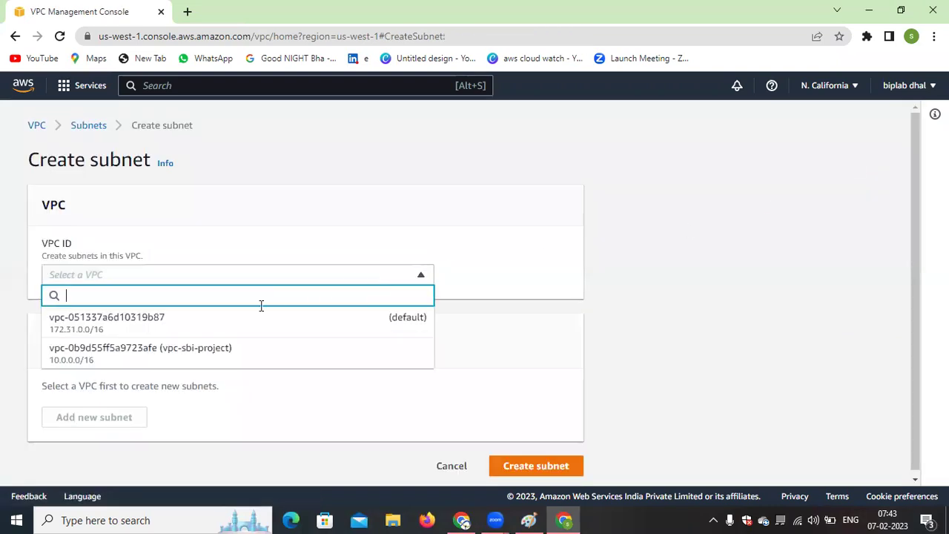
click(170, 359)
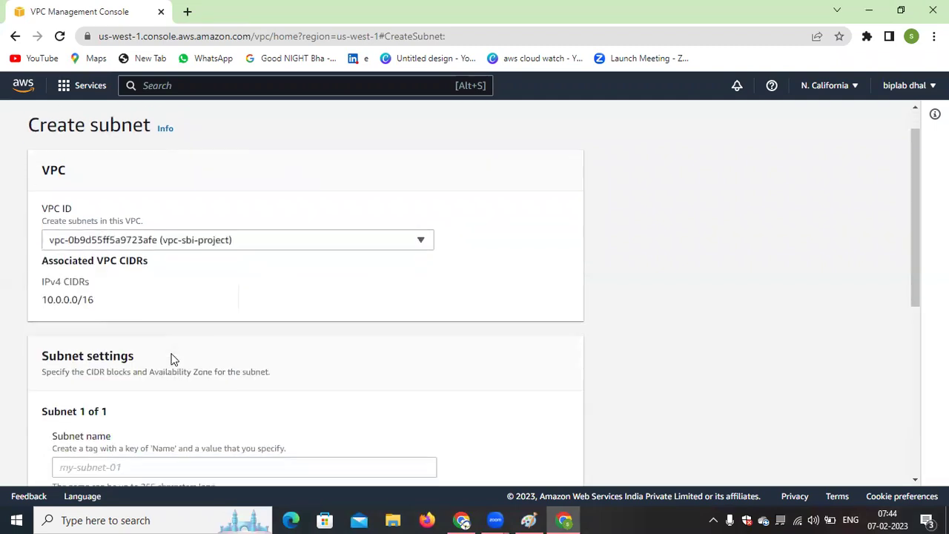
scroll(174, 360, down, 3)
click(144, 294)
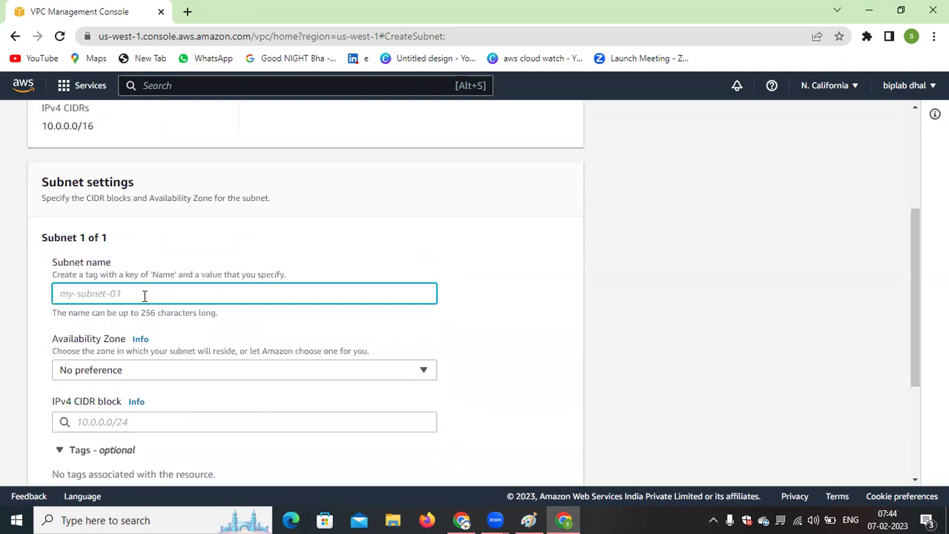
text(private-sbi-)
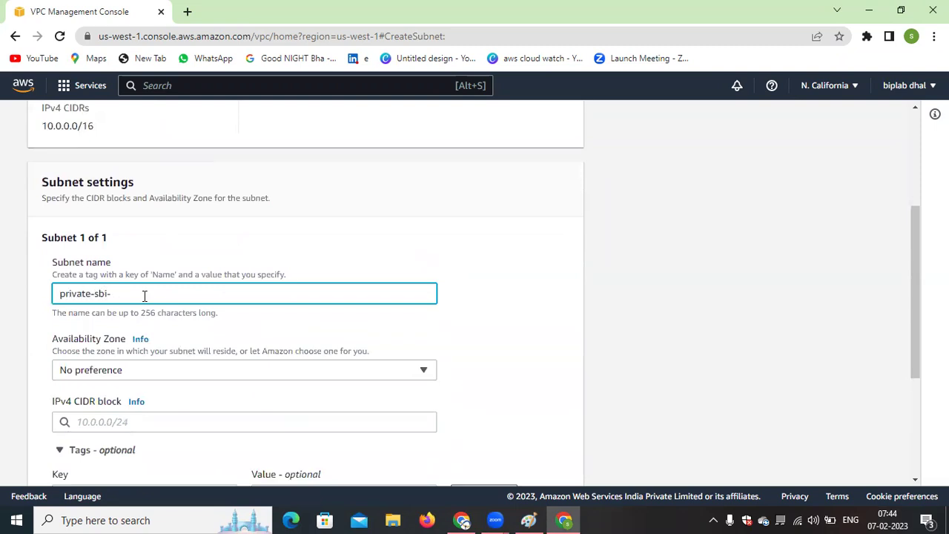
text(subnet)
click(511, 285)
scroll(423, 309, down, 1)
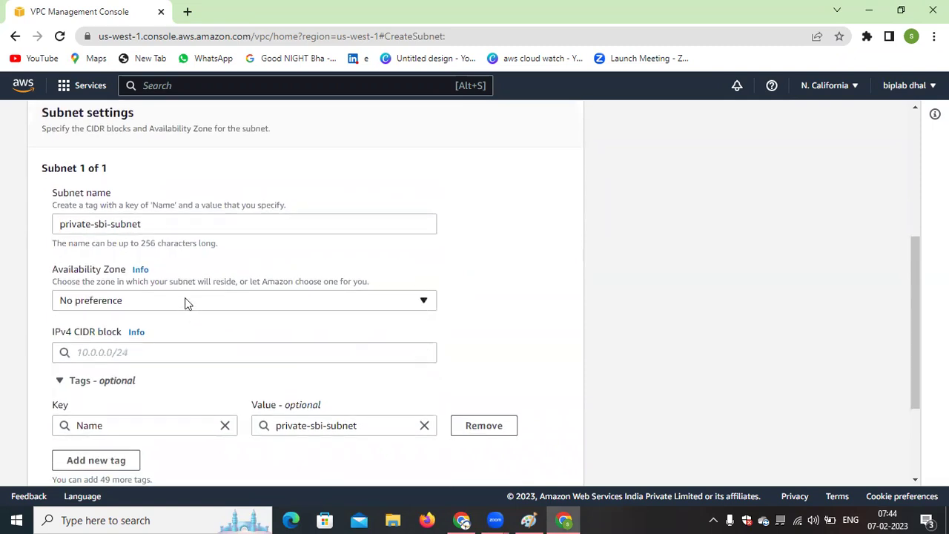
Keep the availability zone at No preference, set the IPv4 CIDR block to 10.0.1.0/24, and create the private subnet.
click(220, 302)
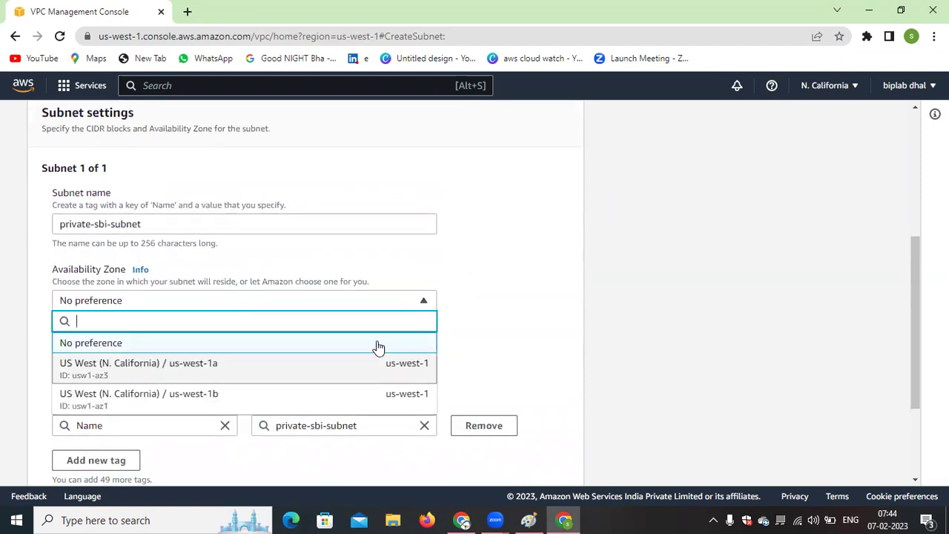
click(488, 311)
click(274, 353)
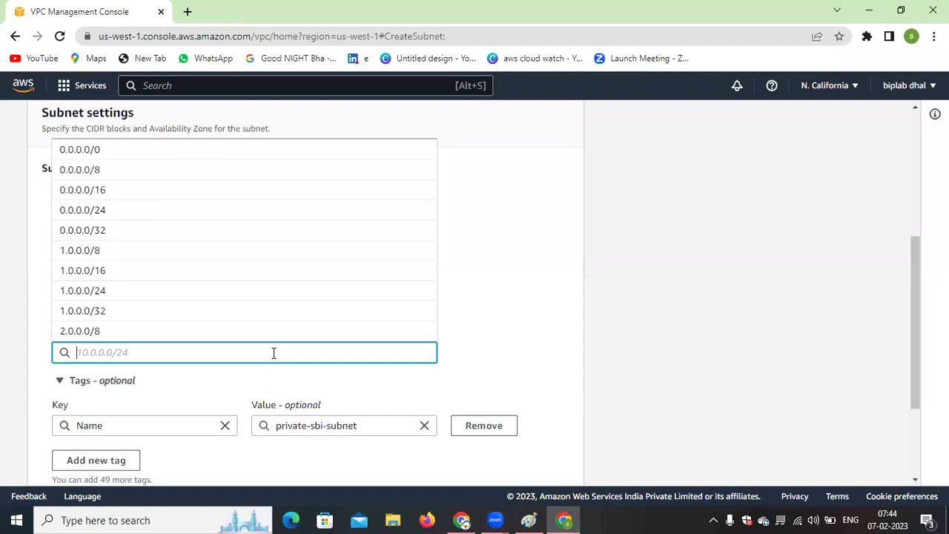
text(10.0)
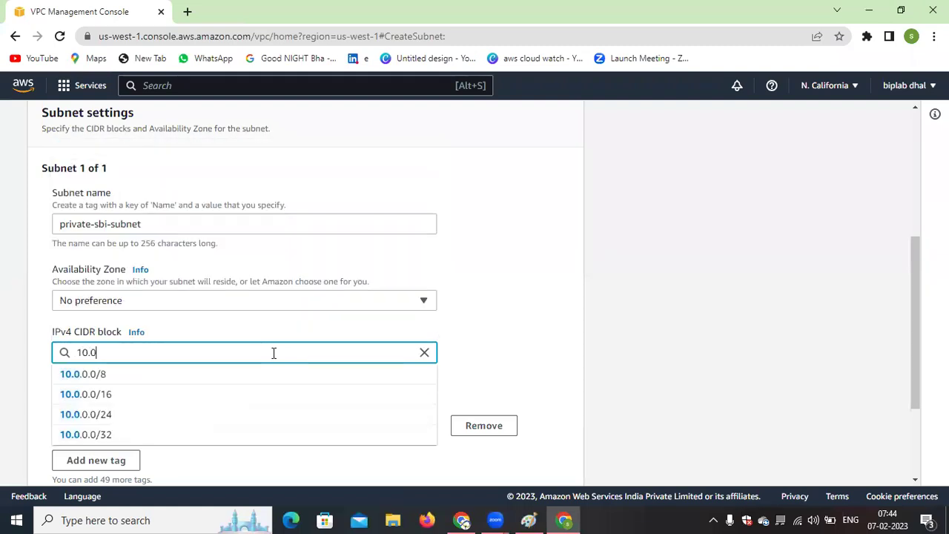
text(.1.0/)
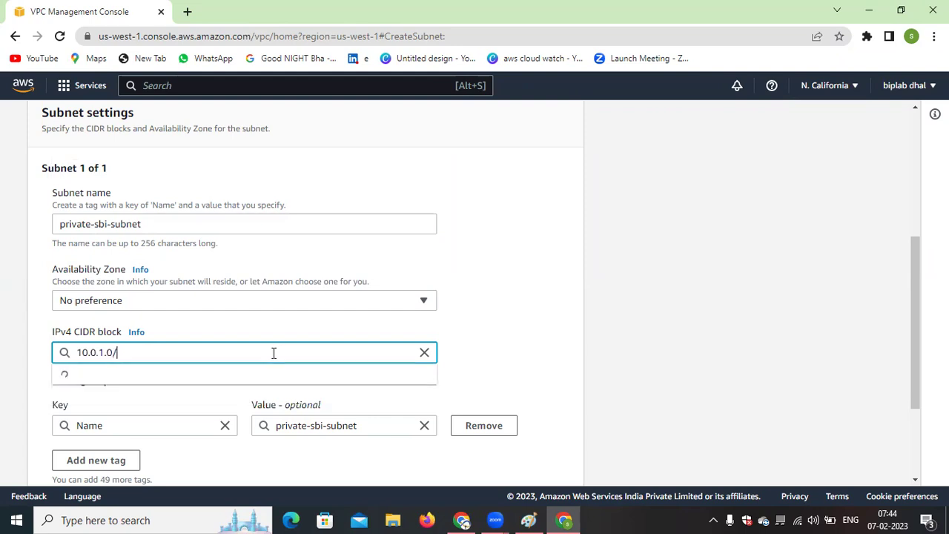
text(24)
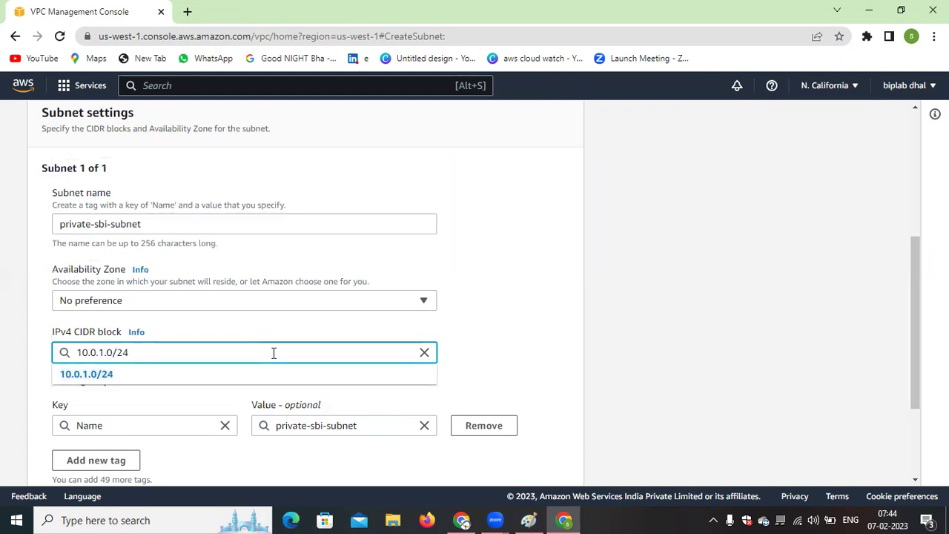
click(496, 324)
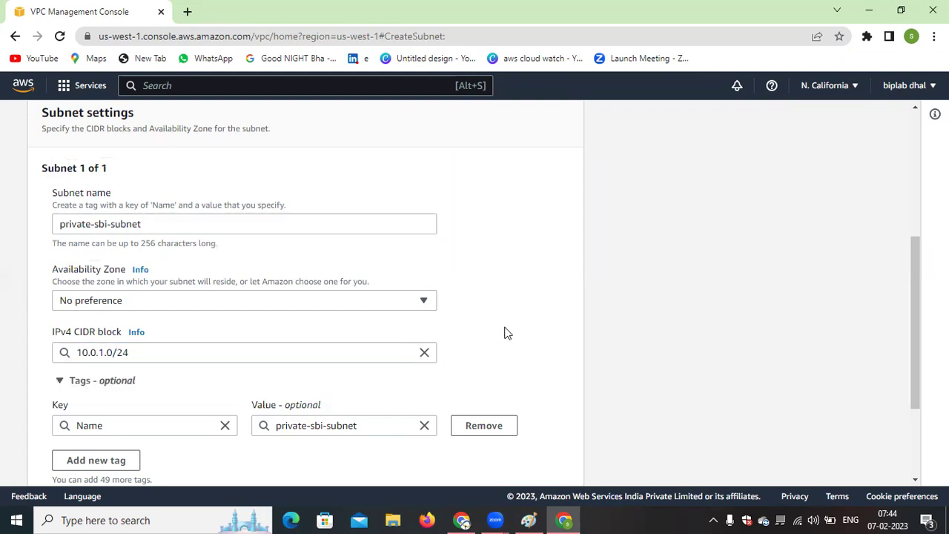
scroll(551, 315, down, 2)
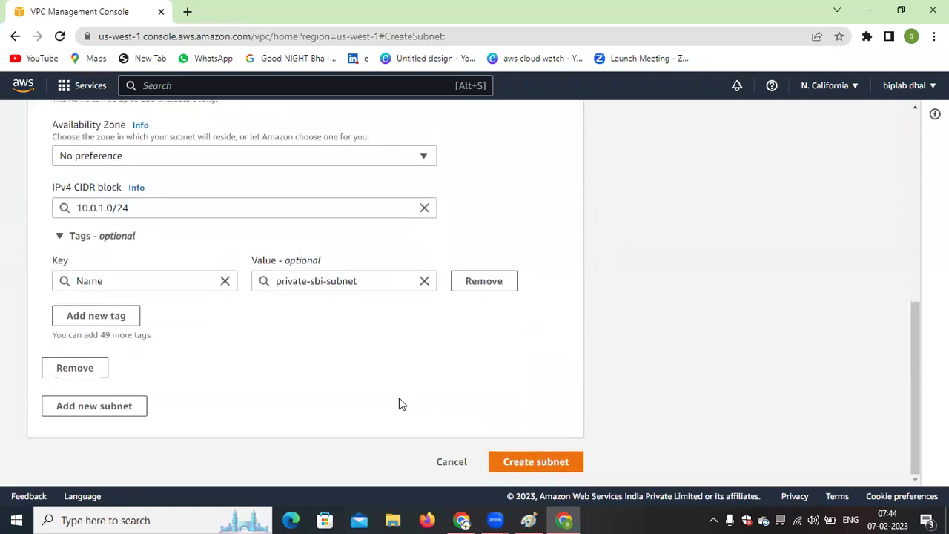
click(536, 461)
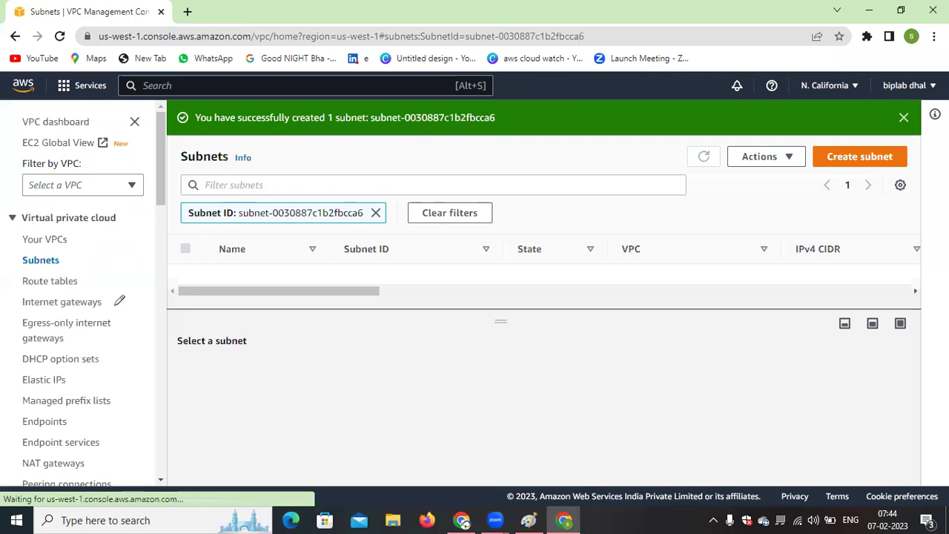
Switch to Paint and mark the purple list entries from subnet to igw with the Pencil, and return to Chrome.
key(alt+Tab)
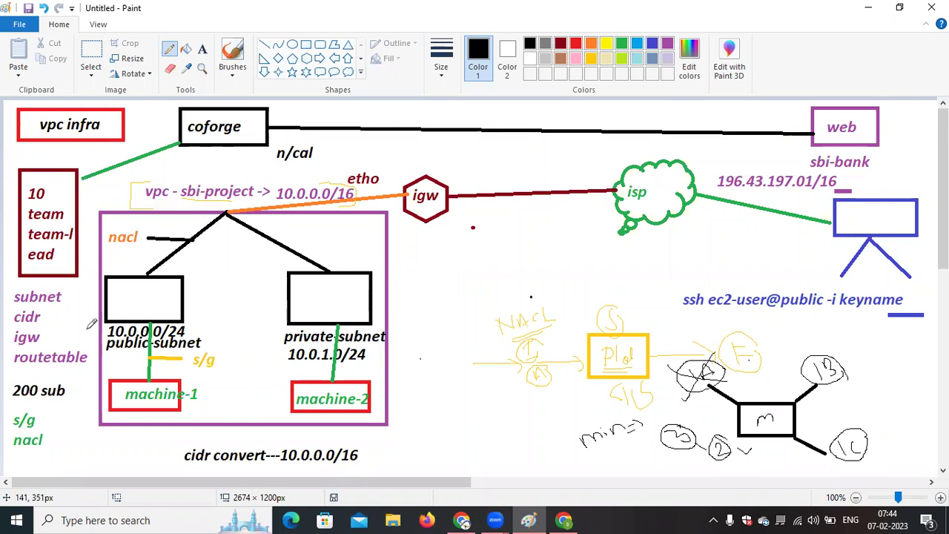
mouse_move(64, 297)
mouse_down()
mouse_move(77, 292)
mouse_move(59, 329)
mouse_move(86, 335)
mouse_up()
click(868, 7)
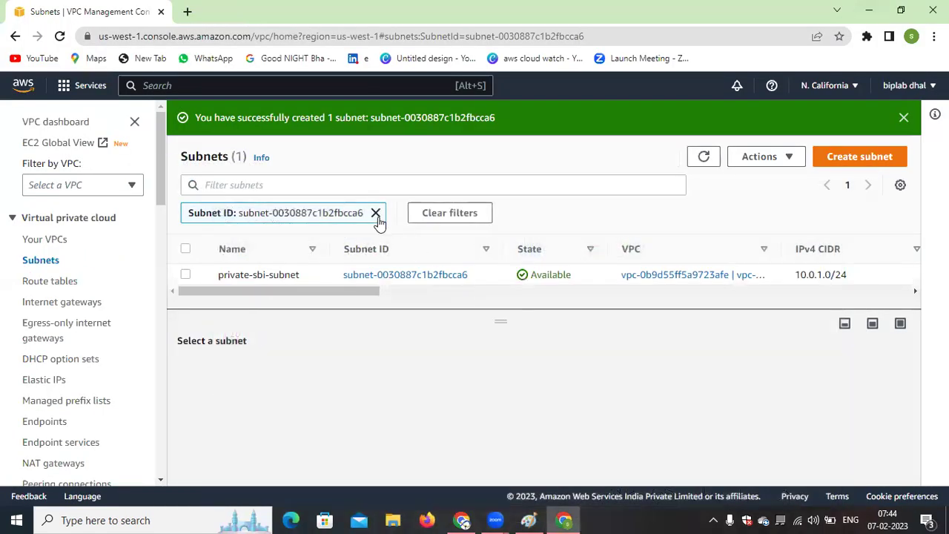
Remove the Subnet ID filter so that all subnets are listed.
click(376, 214)
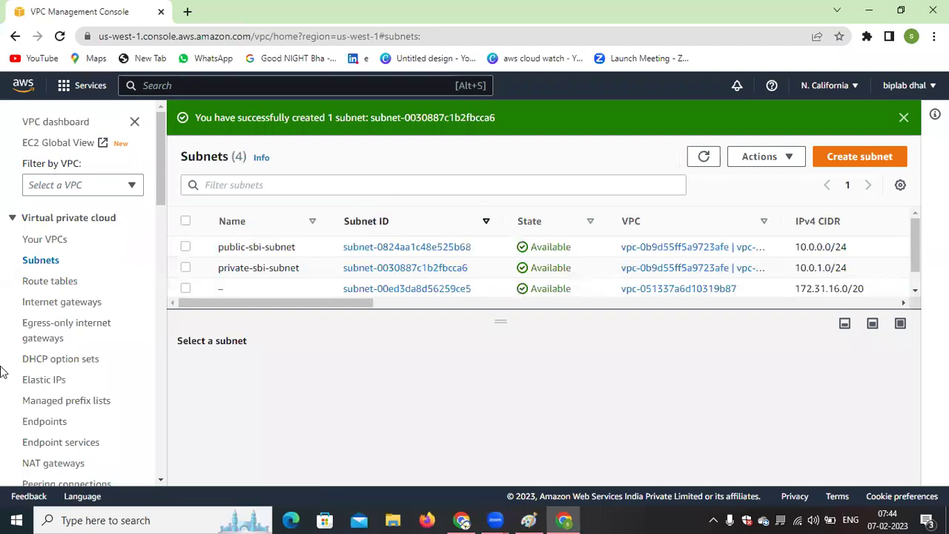
Create an internet gateway with the name tag sbi-igw-project.
click(59, 305)
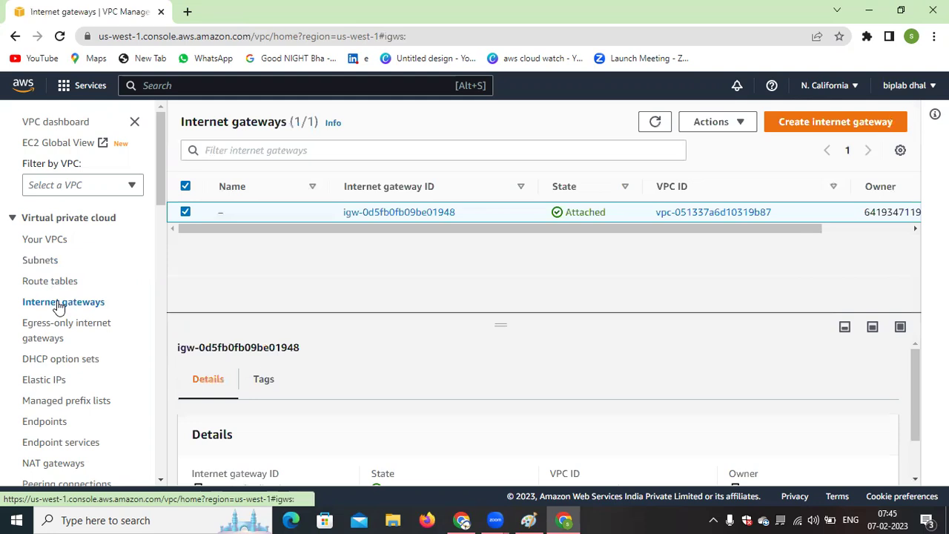
click(829, 123)
click(261, 313)
text(sbi)
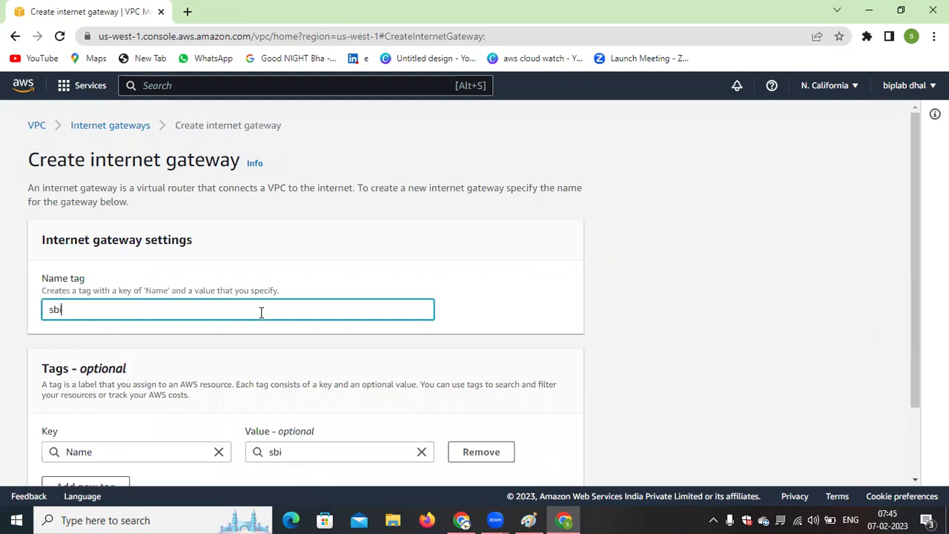
text(-igw-project)
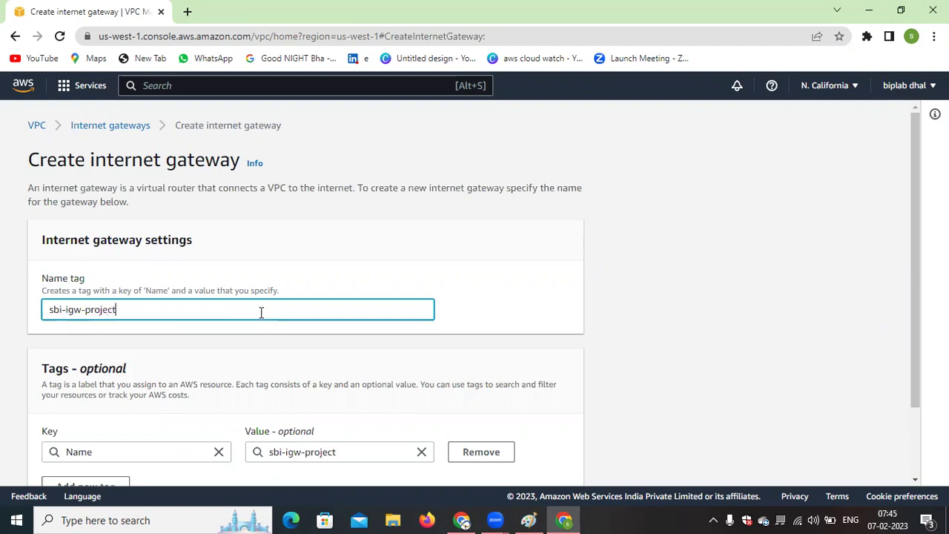
scroll(309, 318, down, 2)
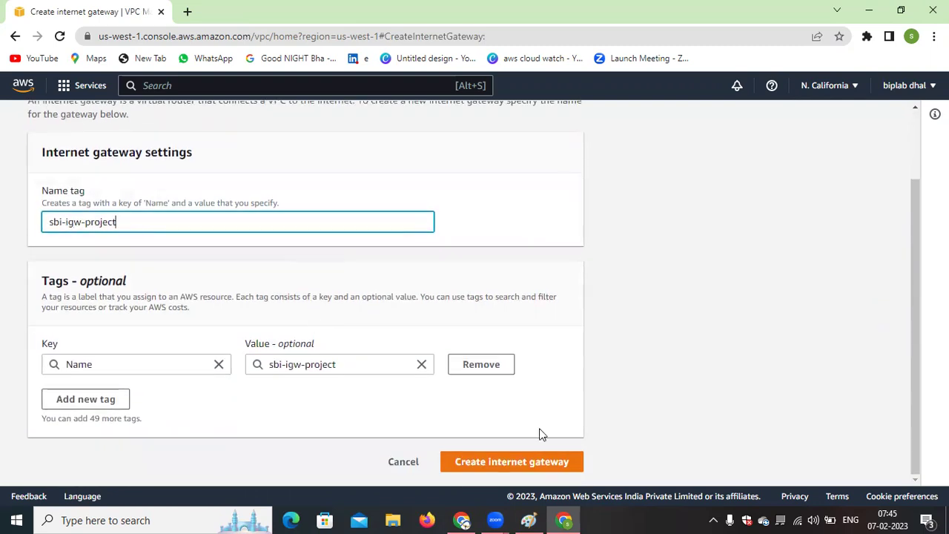
click(502, 466)
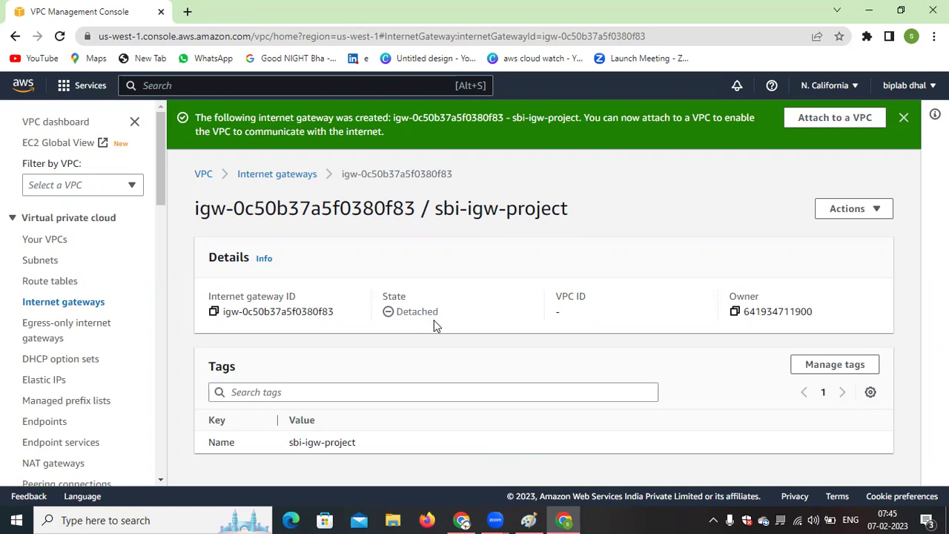
Attach the sbi-igw-project internet gateway to vpc-sbi-project, after a brief look at the network diagram in Paint.
click(531, 520)
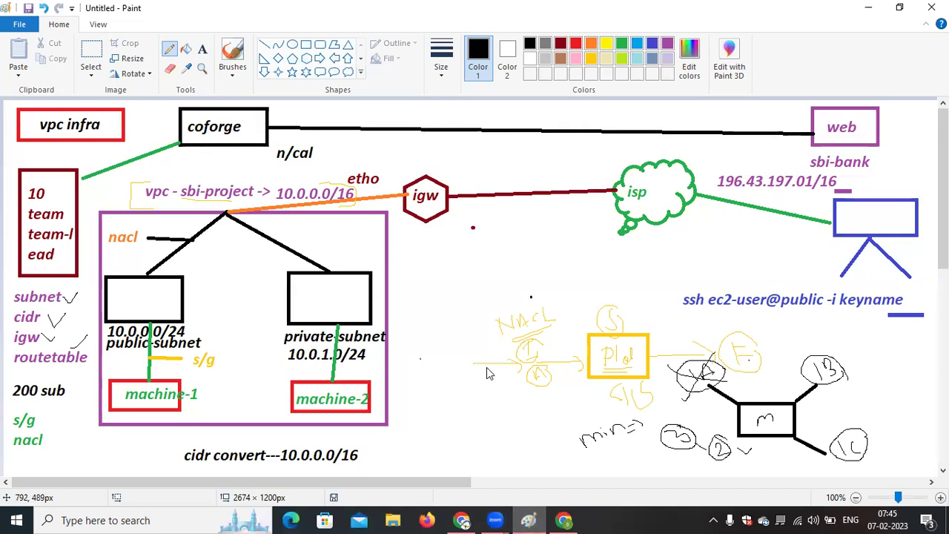
key(alt+Tab)
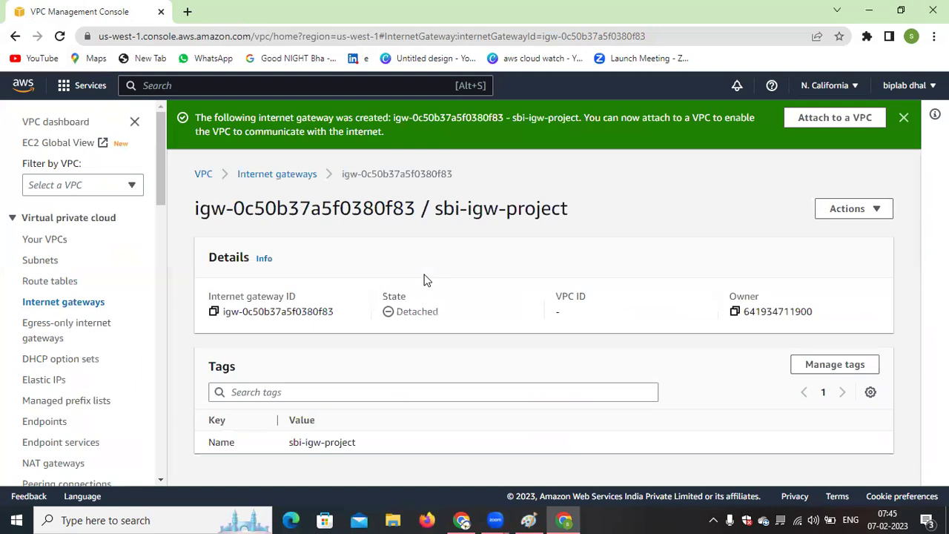
click(875, 208)
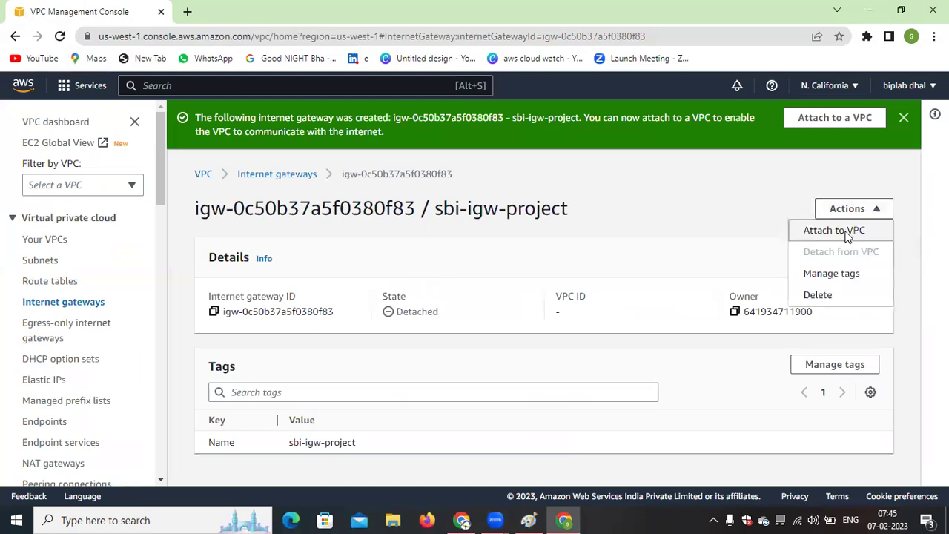
click(846, 233)
click(262, 289)
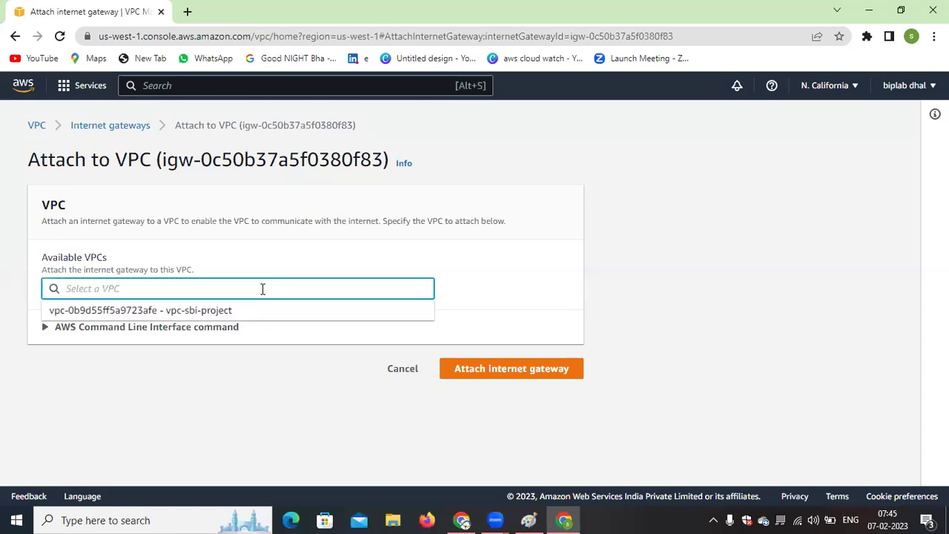
click(230, 311)
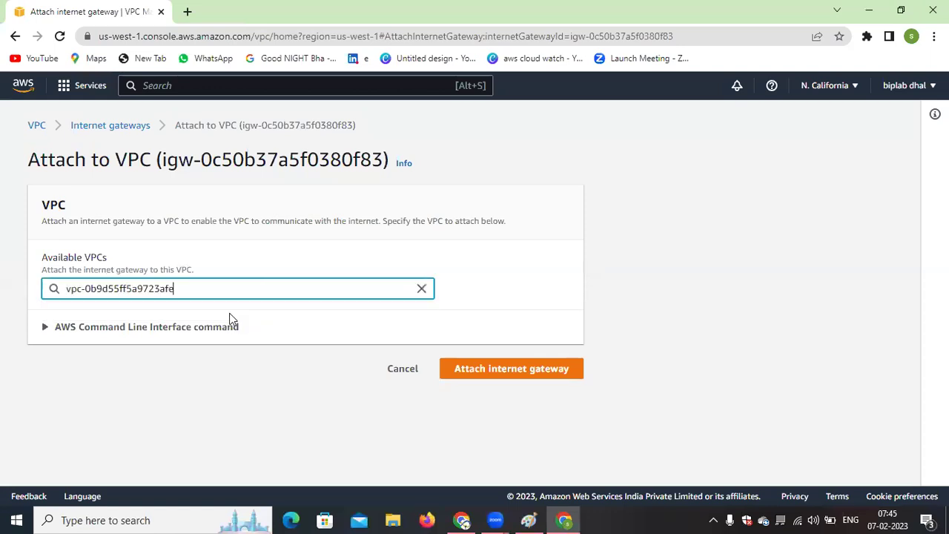
click(563, 380)
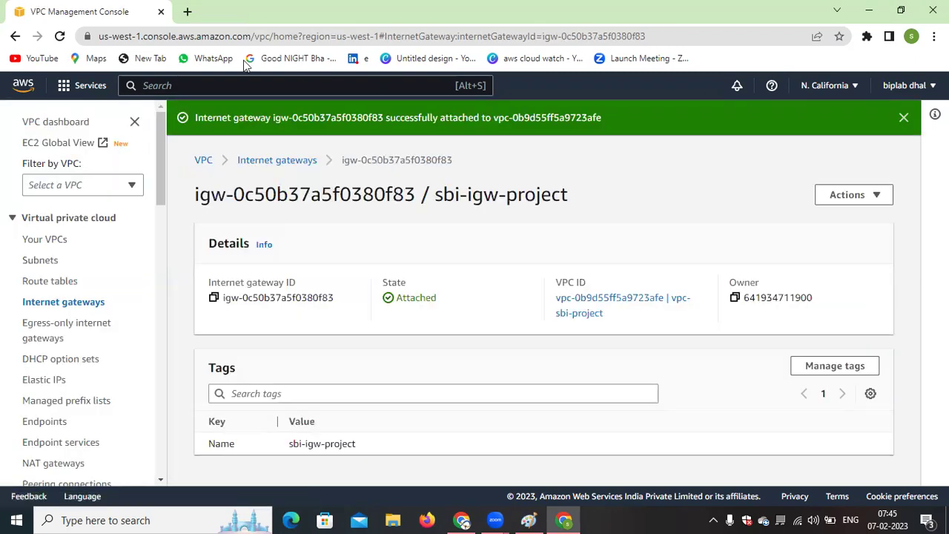
Switch to Paint and add the black text label sbi-igw just above the igw hexagon.
key(alt+Tab)
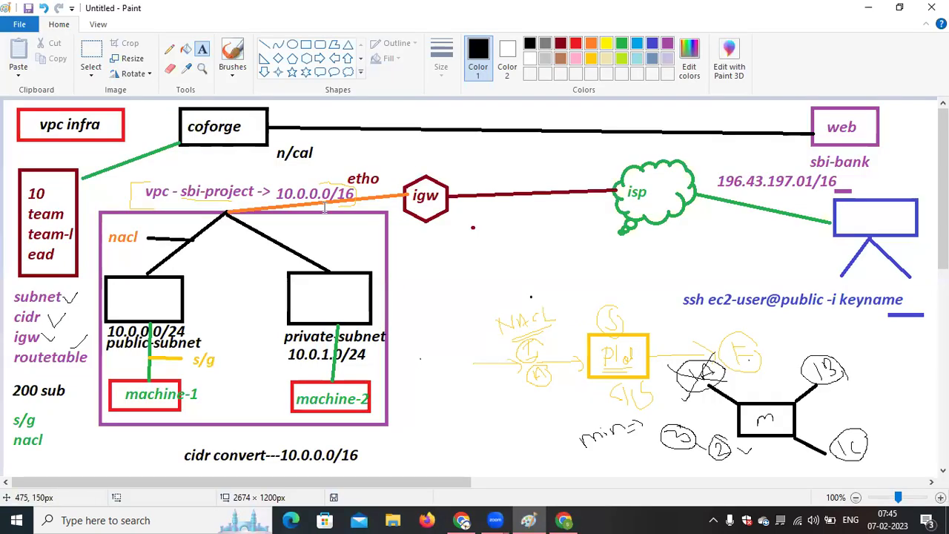
click(413, 154)
text(sbi-i)
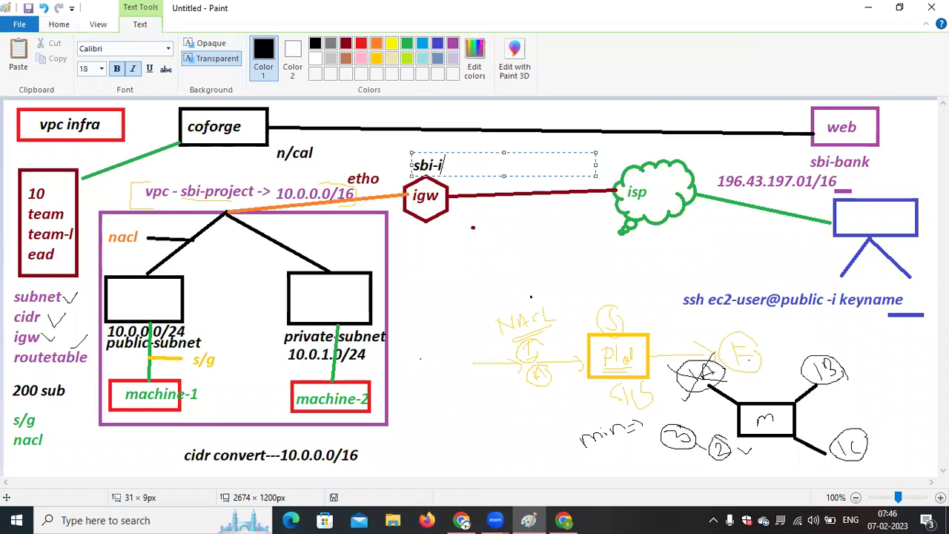
text(wg)
key(BackSpace)
key(BackSpace)
text(gw)
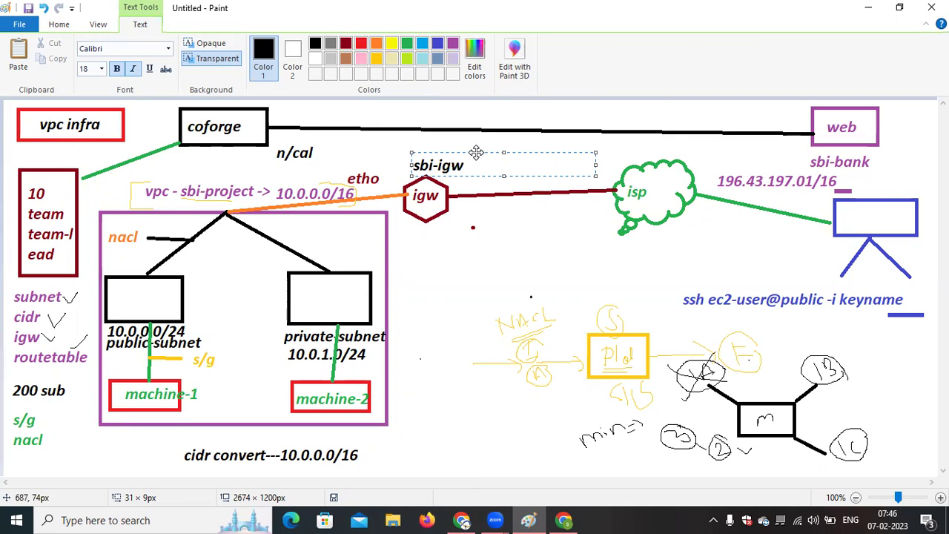
drag(477, 152, 467, 152)
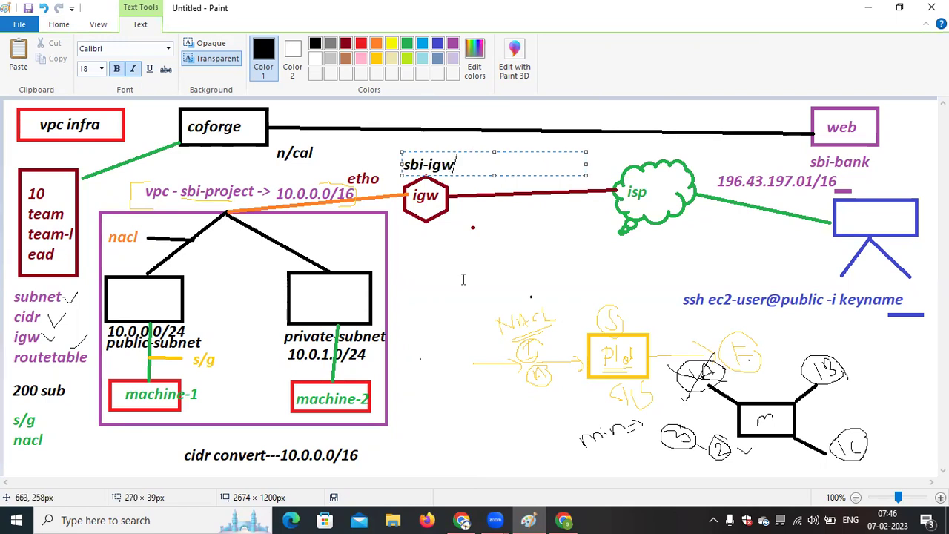
click(464, 279)
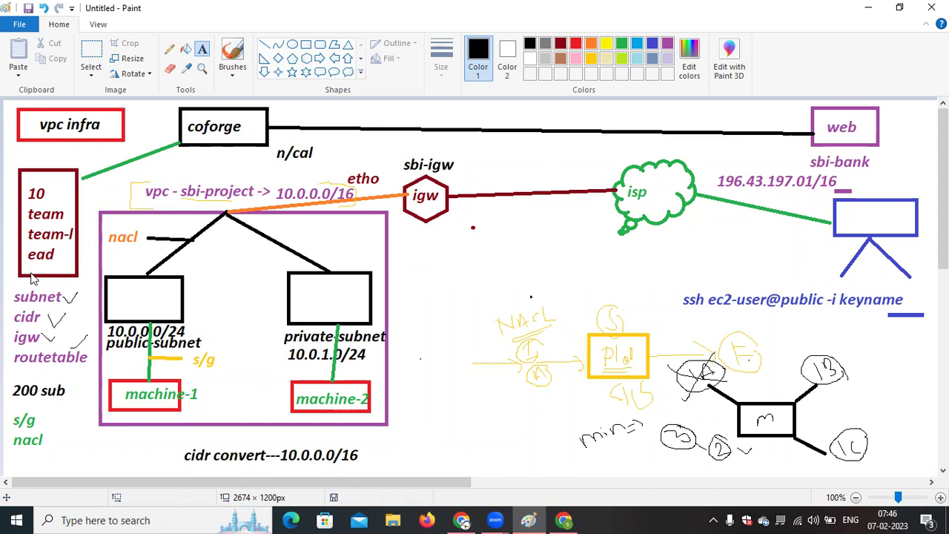
Return to Chrome and create a route table named sbi-route-table in vpc-sbi-project.
key(alt+Tab)
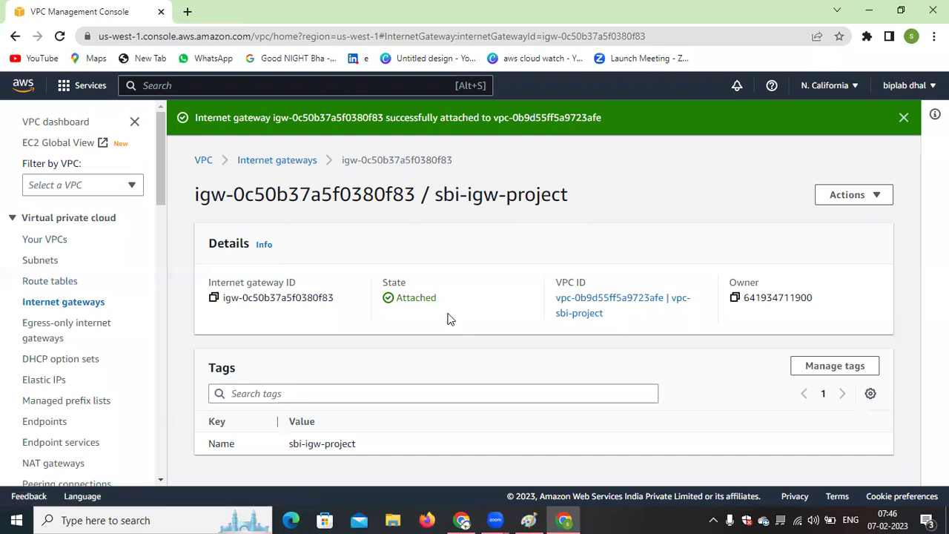
click(46, 285)
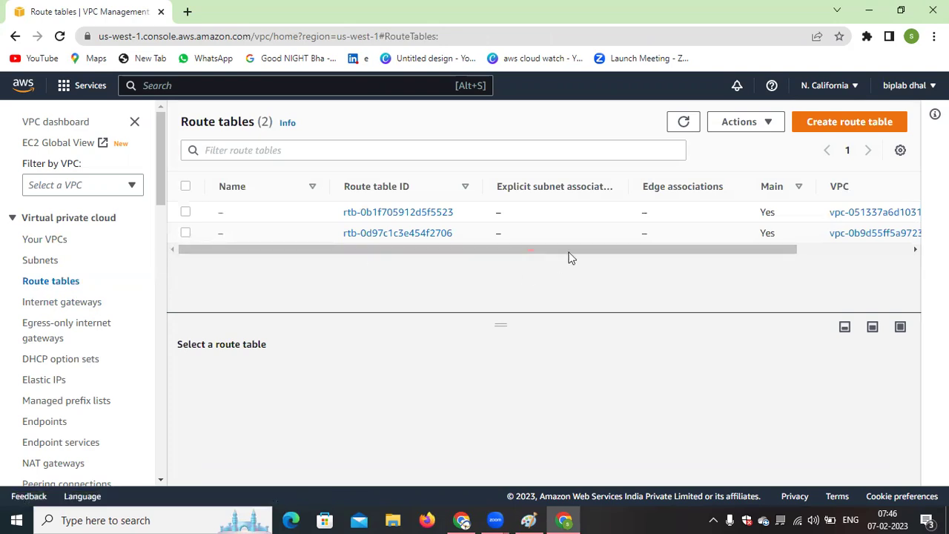
click(822, 124)
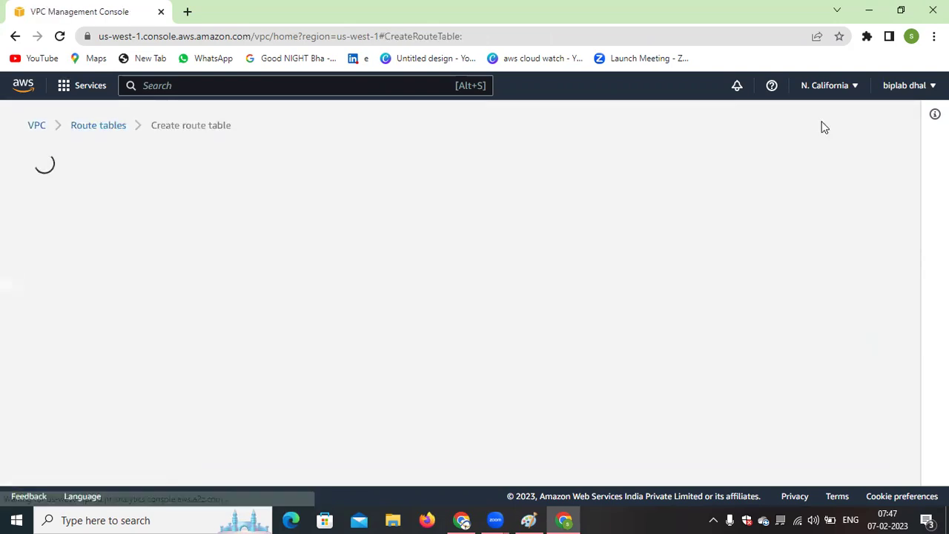
text(sbi-)
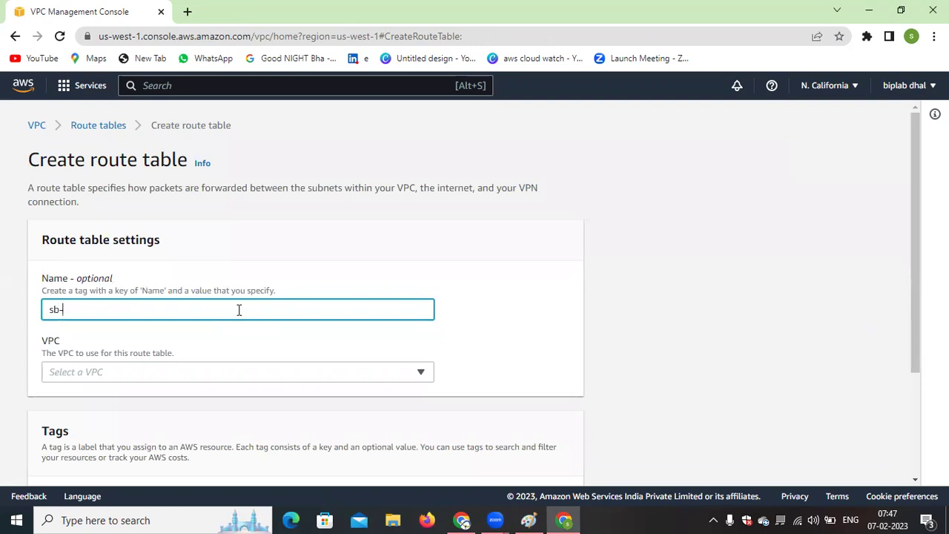
text(route-table)
click(365, 377)
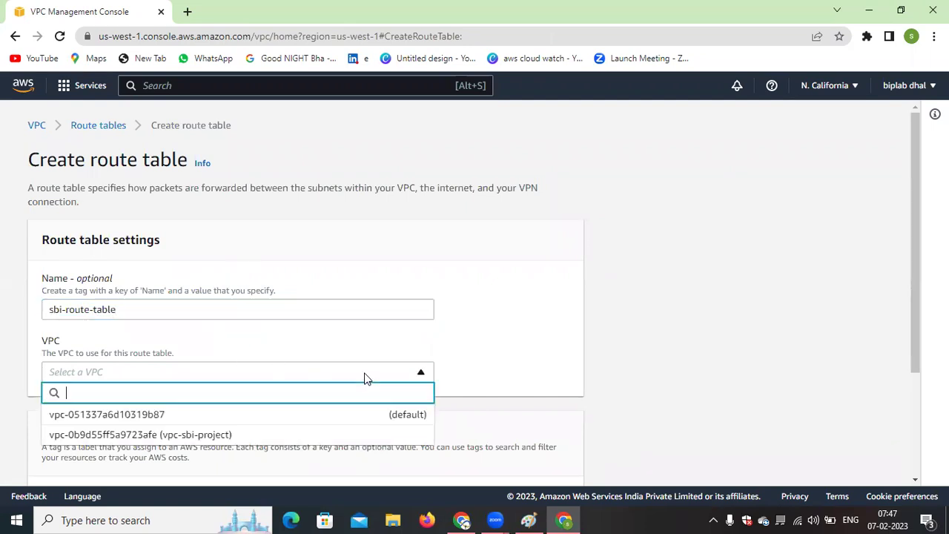
click(242, 437)
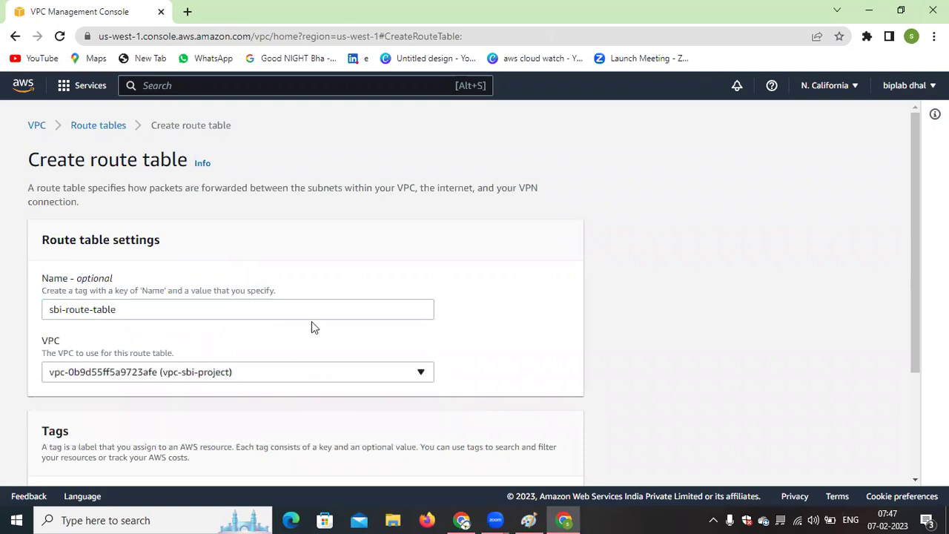
scroll(312, 321, down, 2)
scroll(445, 393, down, 1)
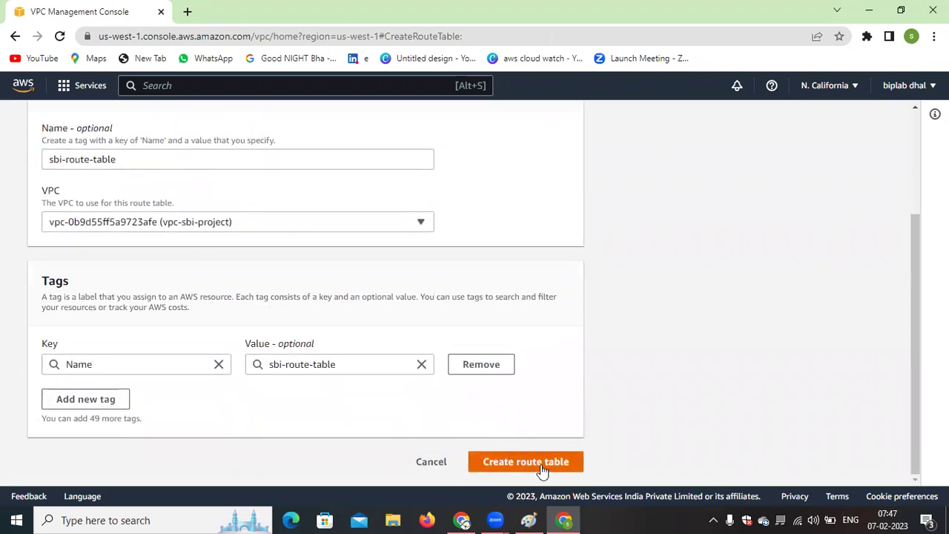
click(540, 463)
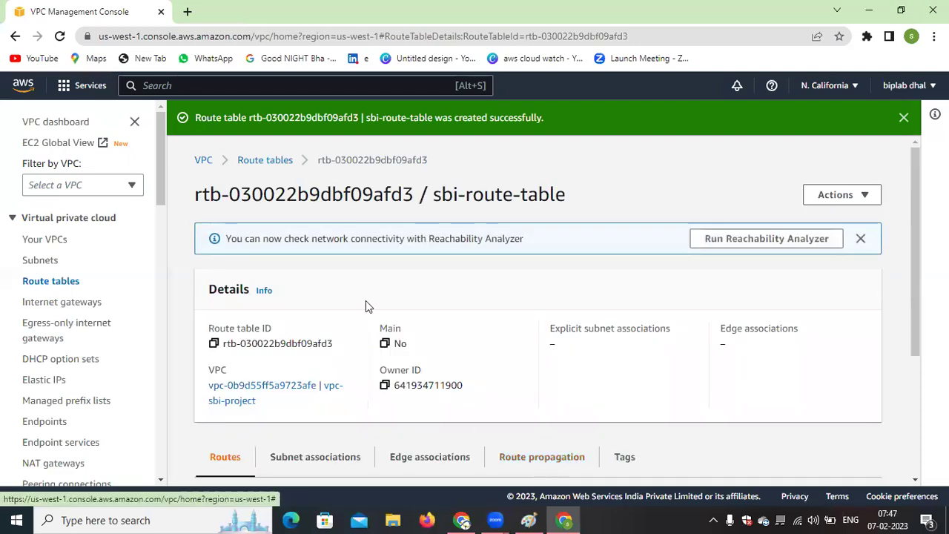
Edit the routes of sbi-route-table and add a route with destination 0.0.0.0/0.
scroll(364, 299, down, 2)
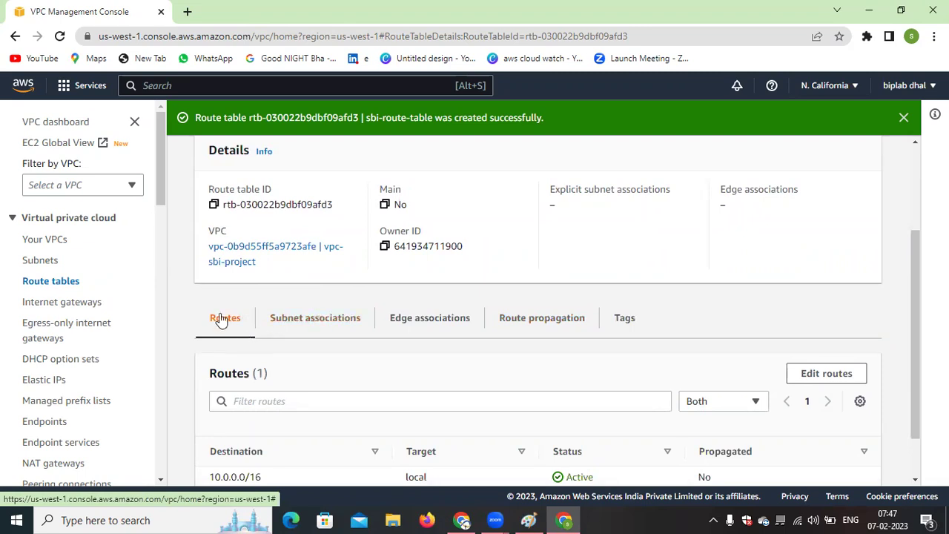
scroll(839, 381, down, 1)
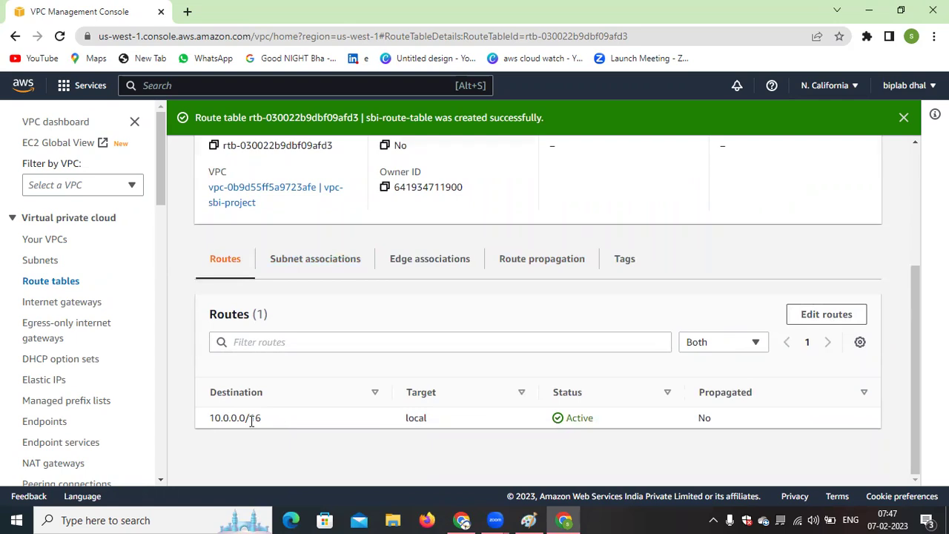
click(848, 321)
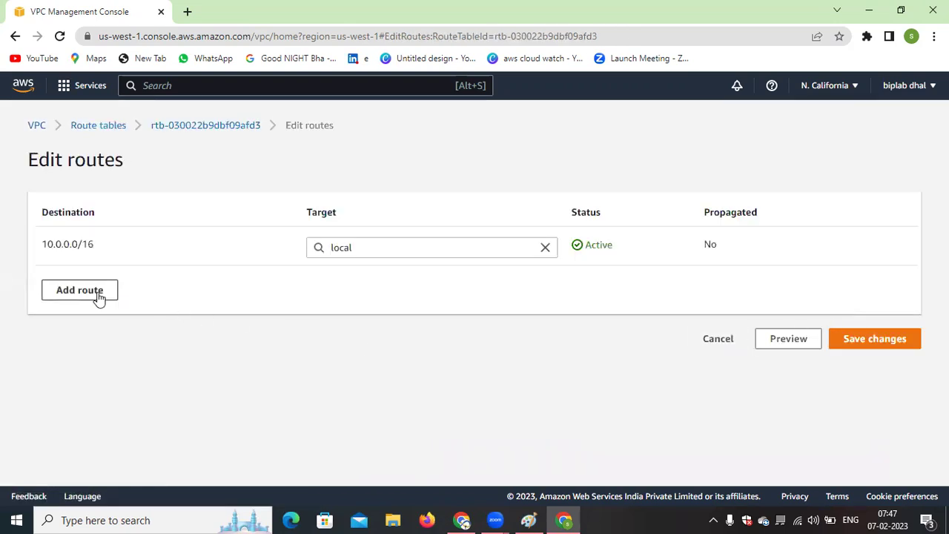
click(99, 297)
click(110, 288)
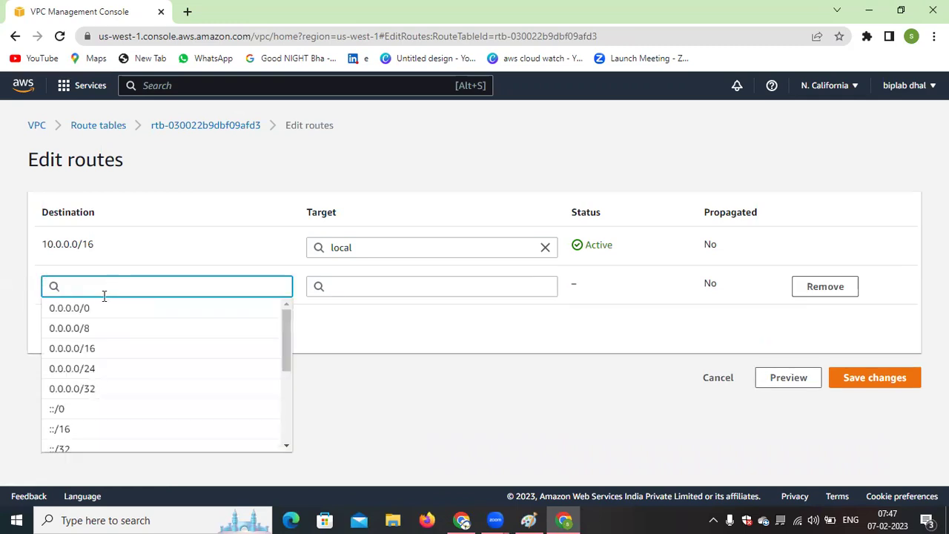
click(100, 310)
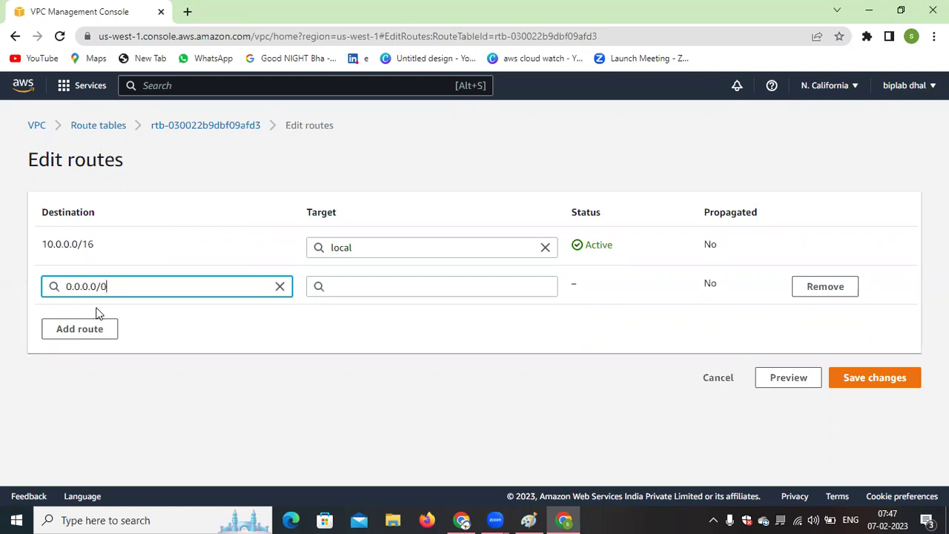
click(205, 335)
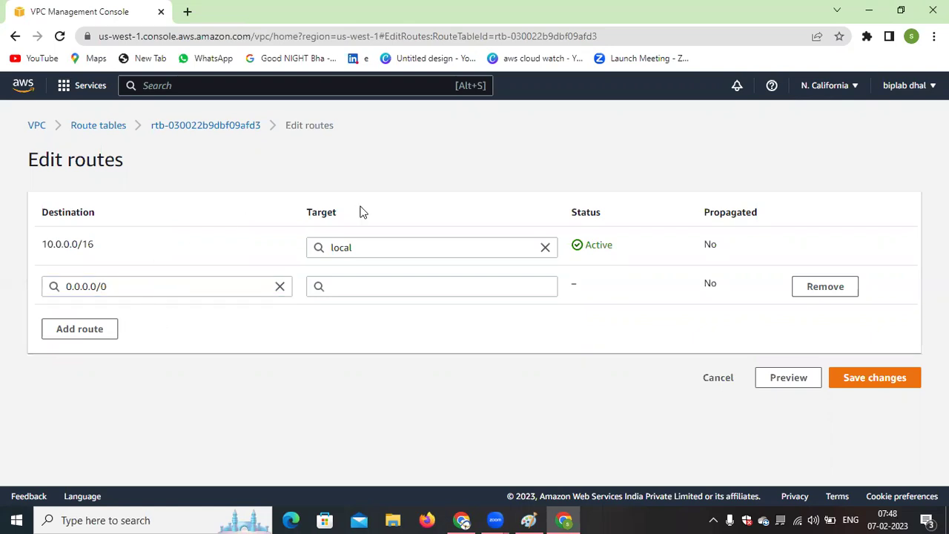
Set the 0.0.0.0/0 route's target to the internet gateway sbi-igw-project and save the routes, with a brief look at the Paint diagram.
click(385, 287)
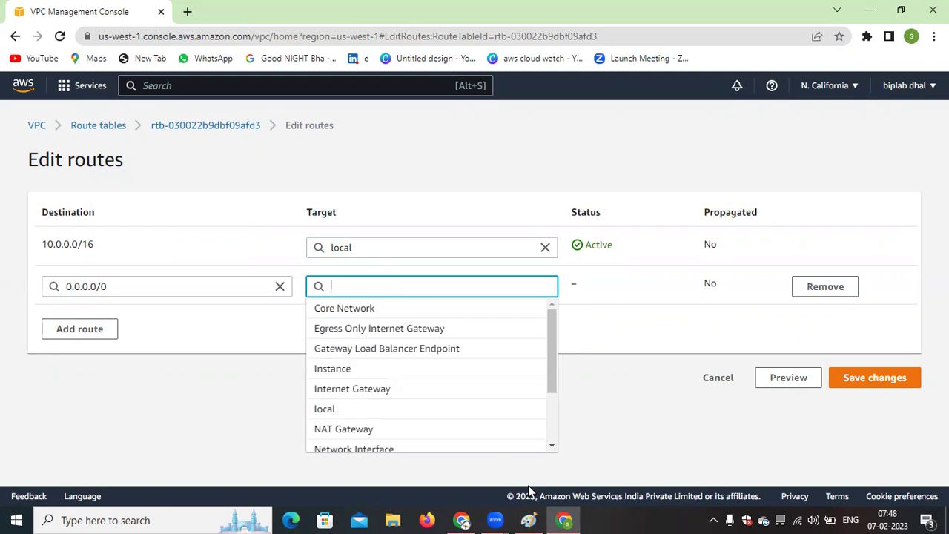
click(528, 519)
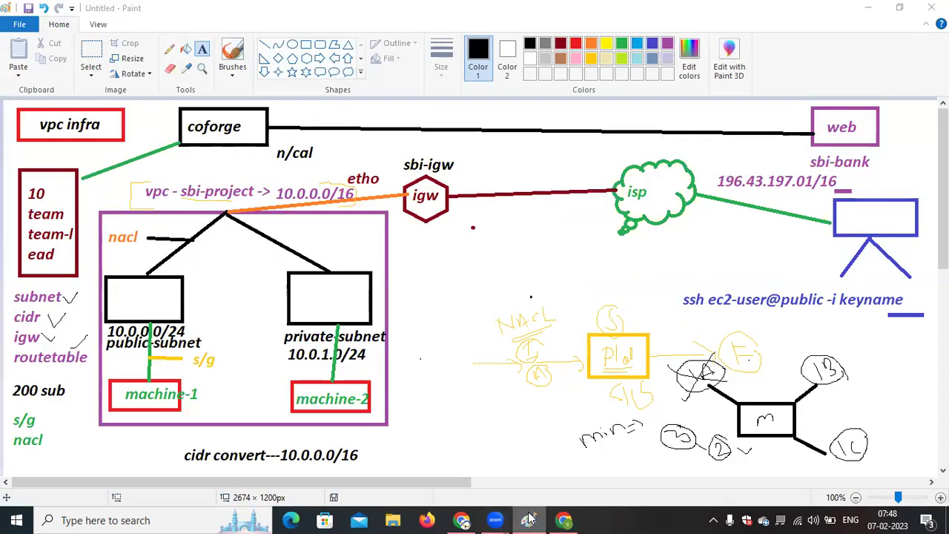
click(529, 519)
click(529, 519)
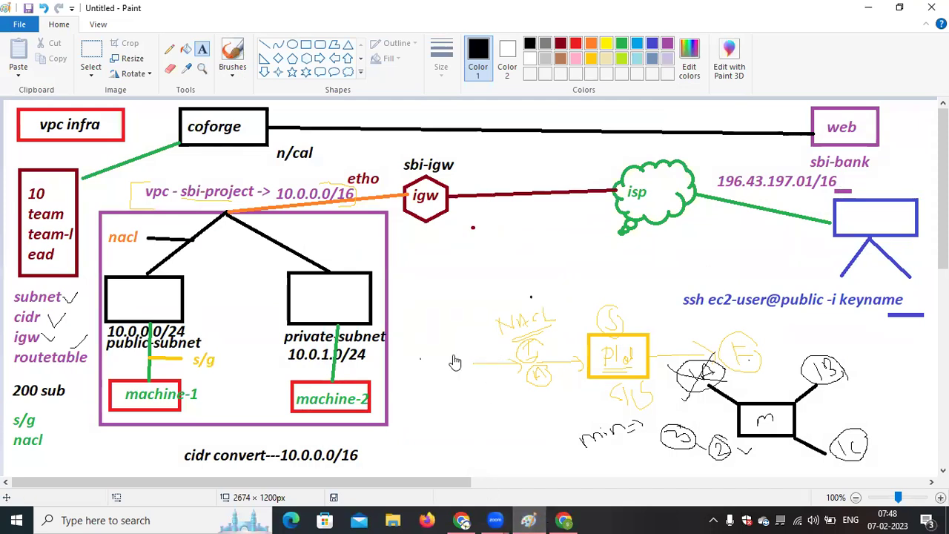
key(alt+Tab)
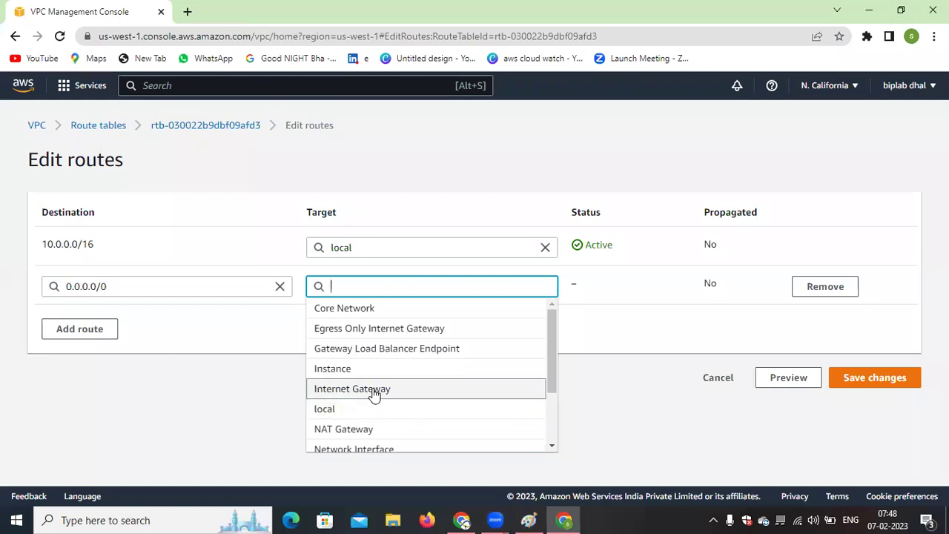
click(373, 389)
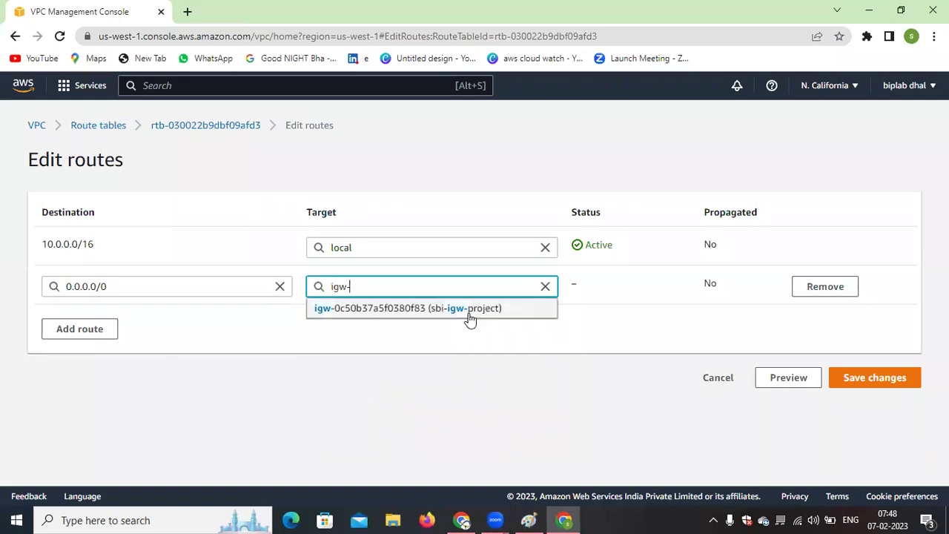
click(469, 308)
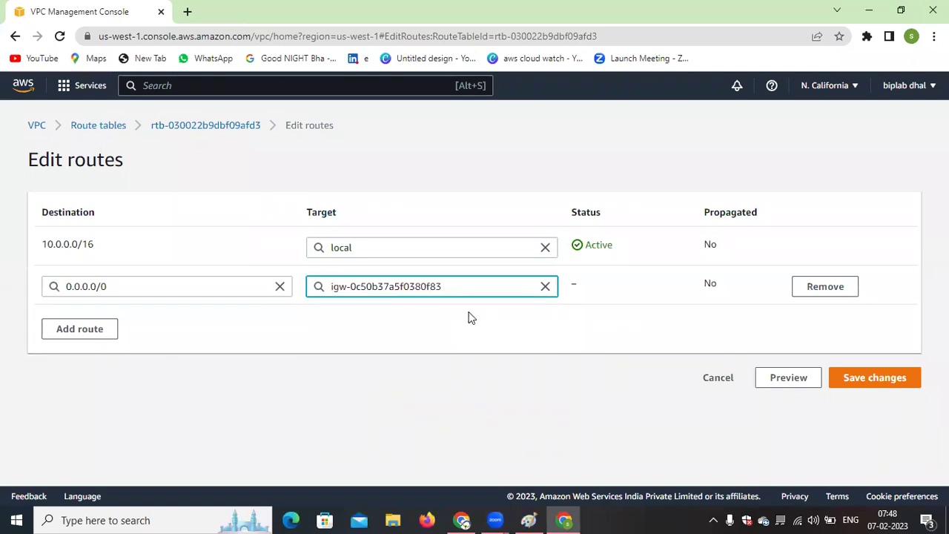
click(852, 379)
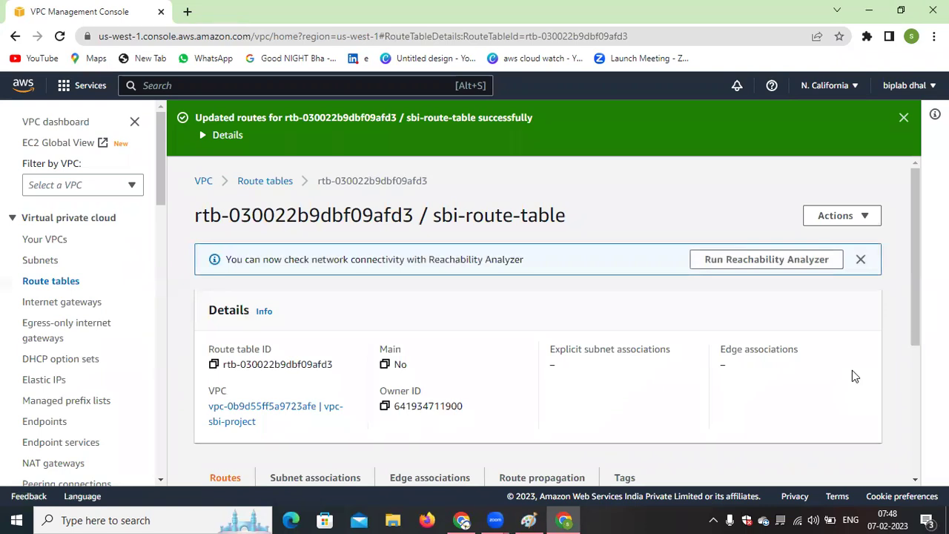
Associate public-sbi-subnet with sbi-route-table and save the association, after a brief look at the network diagram in Paint.
click(530, 520)
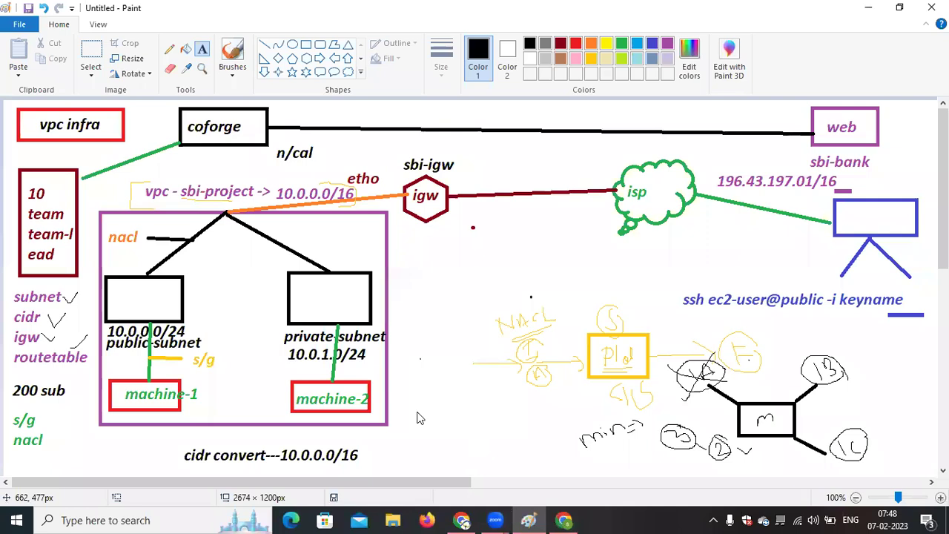
key(alt+Tab)
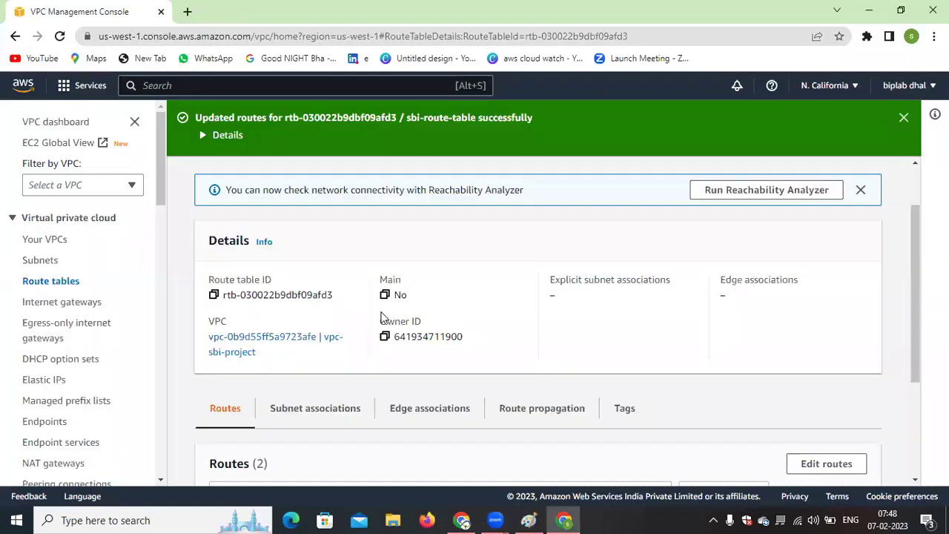
scroll(381, 317, down, 1)
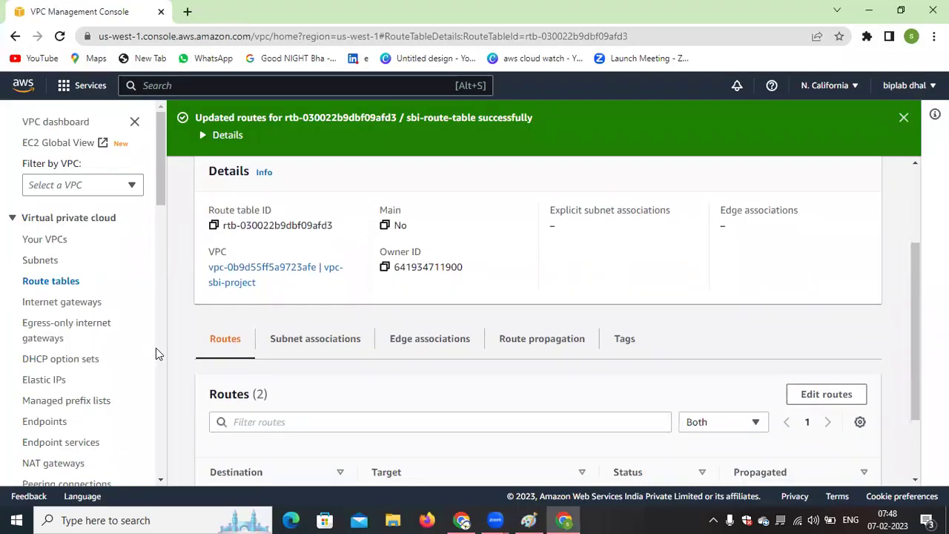
click(330, 344)
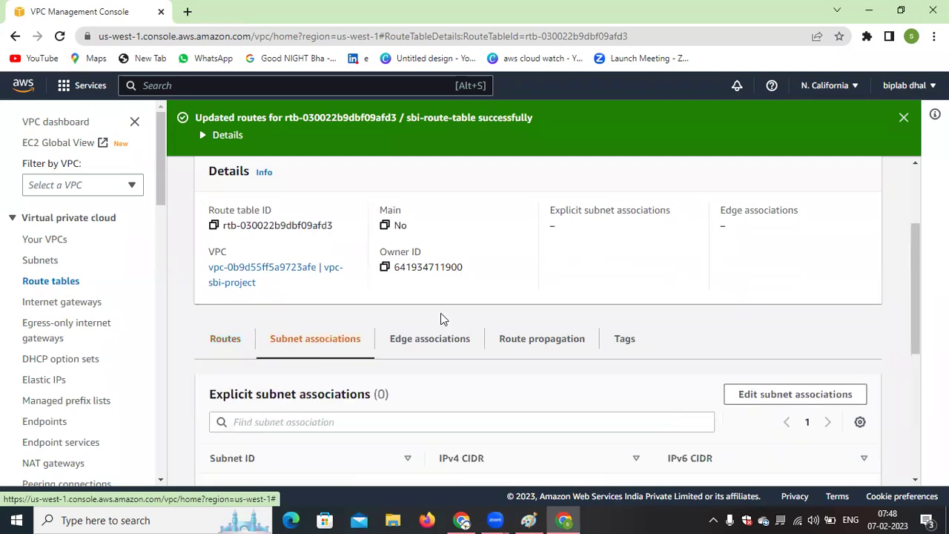
scroll(463, 319, down, 1)
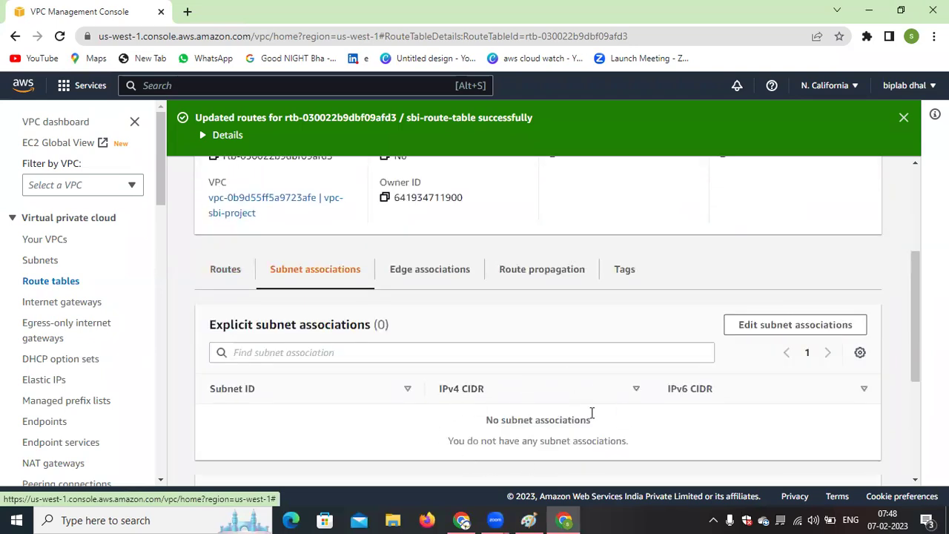
click(783, 332)
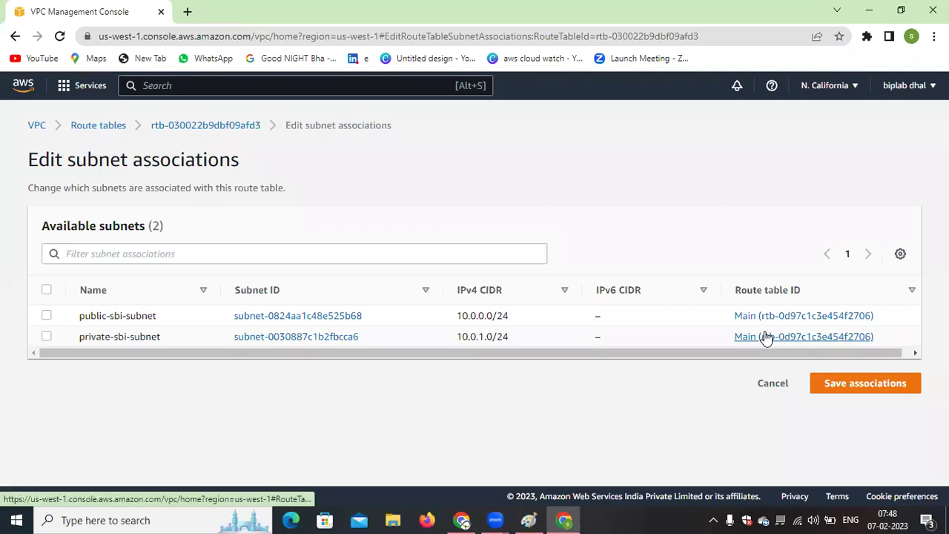
click(46, 315)
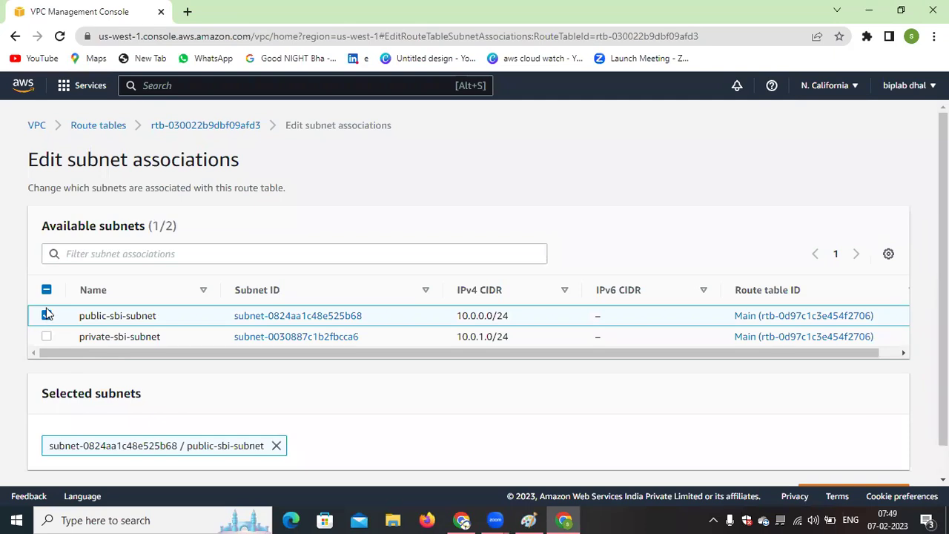
scroll(571, 346, down, 1)
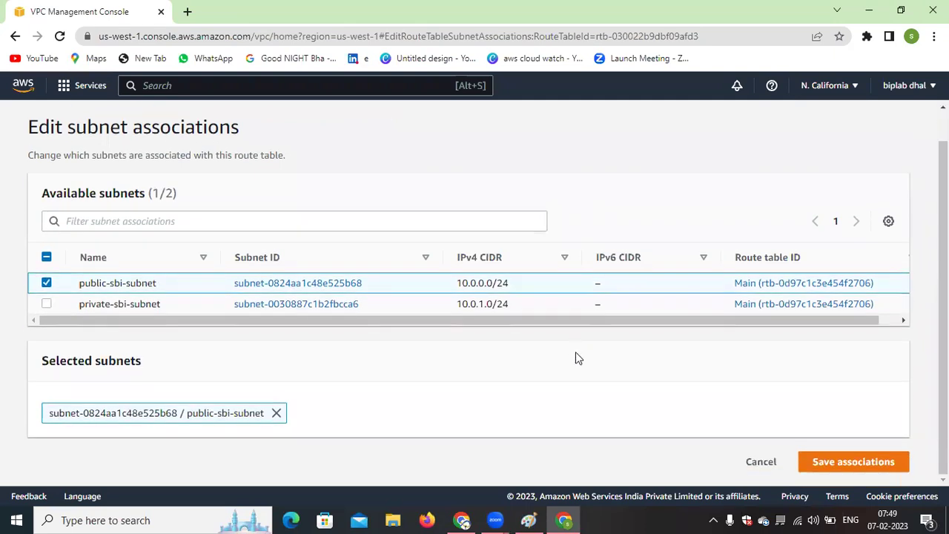
click(822, 463)
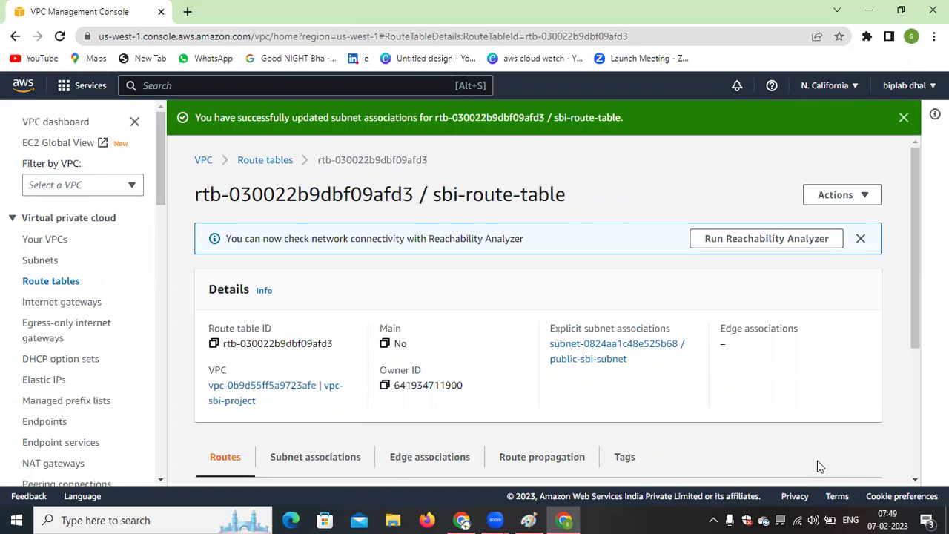
Switch to Paint and use the Pencil to circle the s/g label and underline the nacl label in black.
click(867, 9)
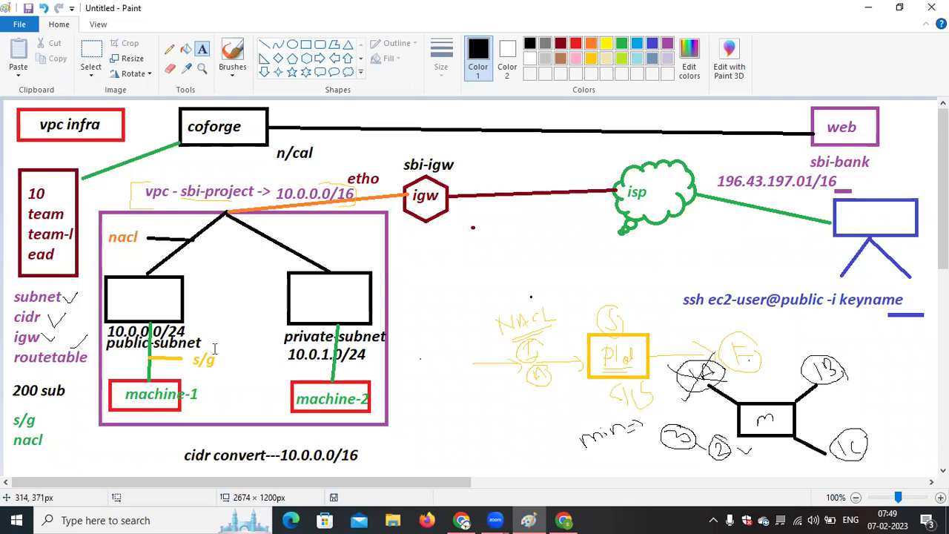
click(170, 49)
mouse_move(210, 353)
mouse_down()
mouse_move(192, 361)
mouse_move(222, 361)
mouse_move(216, 353)
mouse_up()
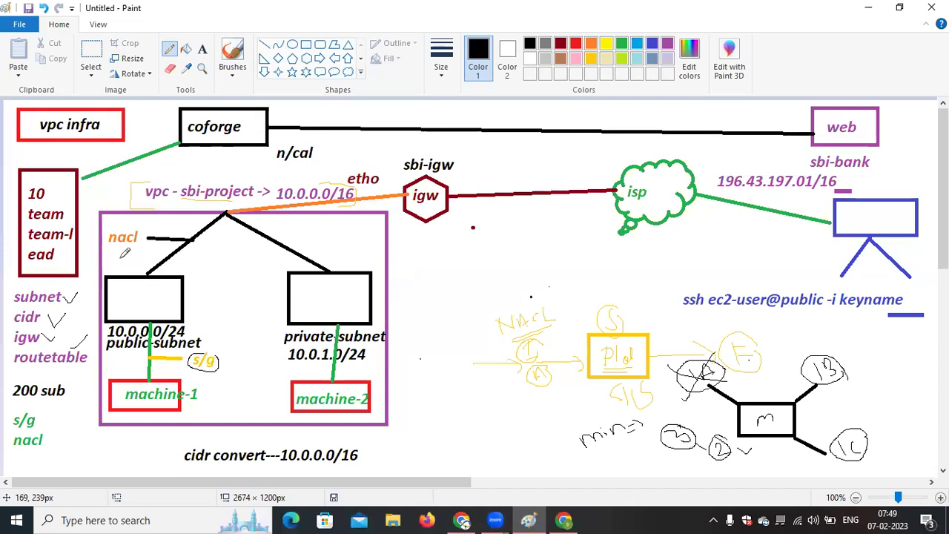
drag(106, 248, 126, 247)
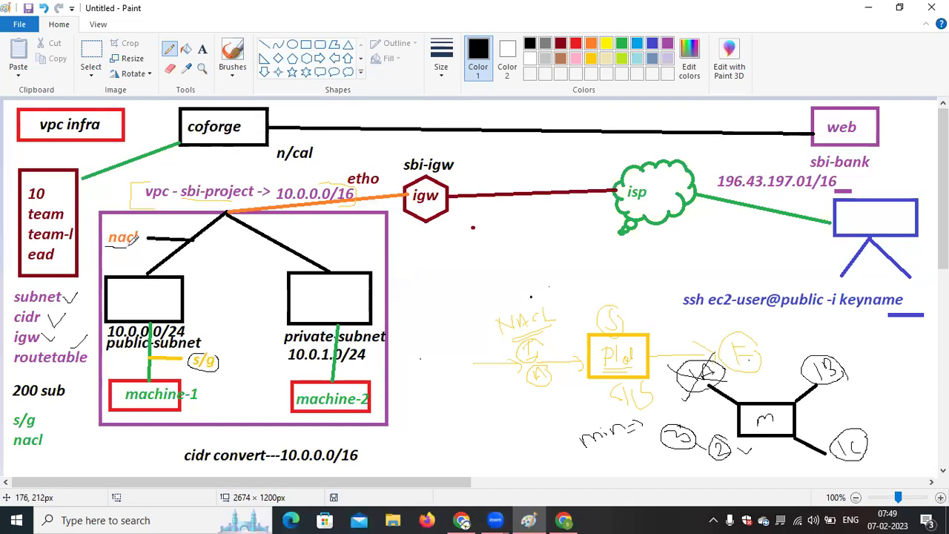
click(471, 259)
Return to Chrome, duplicate the VPC console tab and open the EC2 security groups list in the duplicate.
key(alt+Tab)
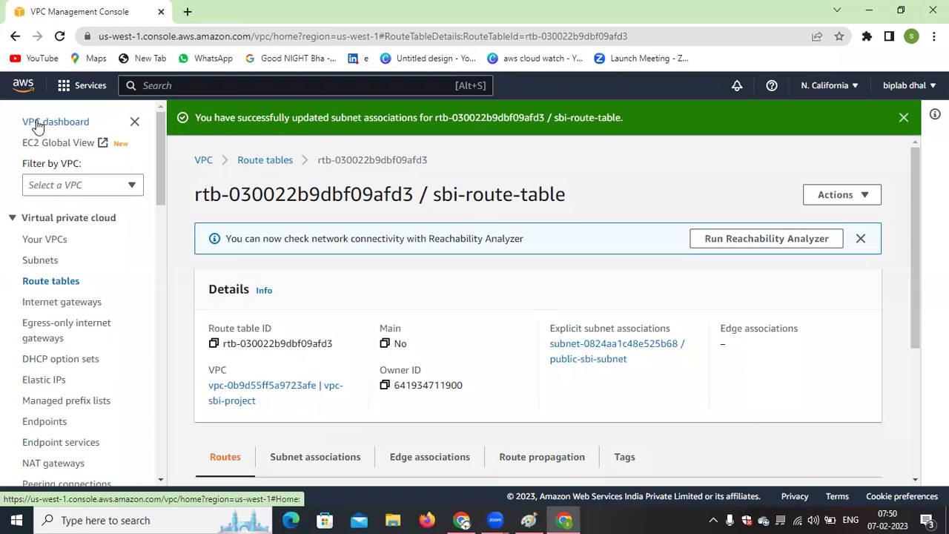
click(179, 84)
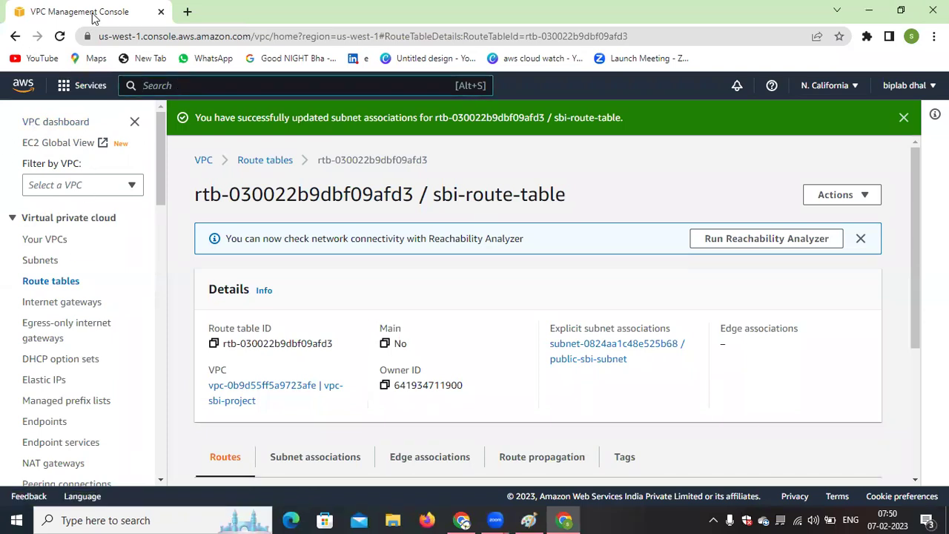
right_click(93, 18)
click(158, 112)
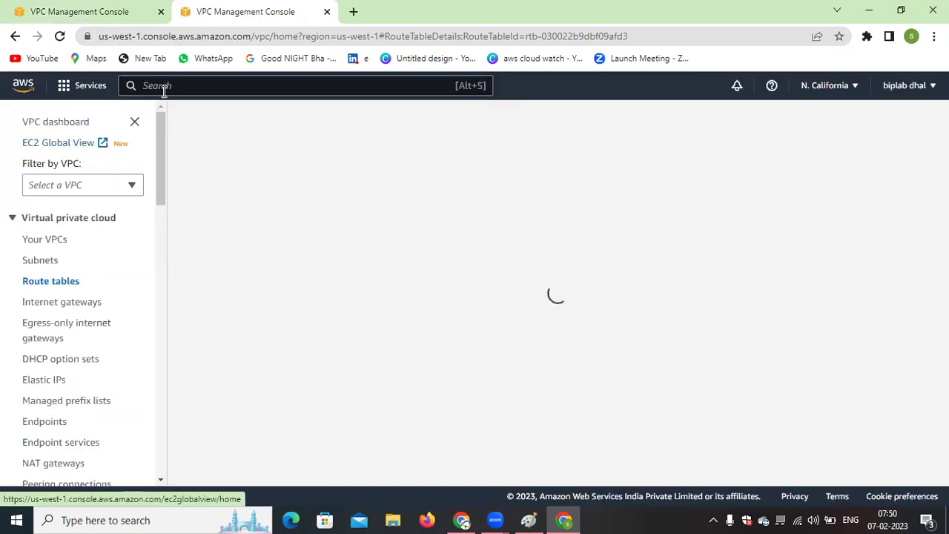
click(168, 84)
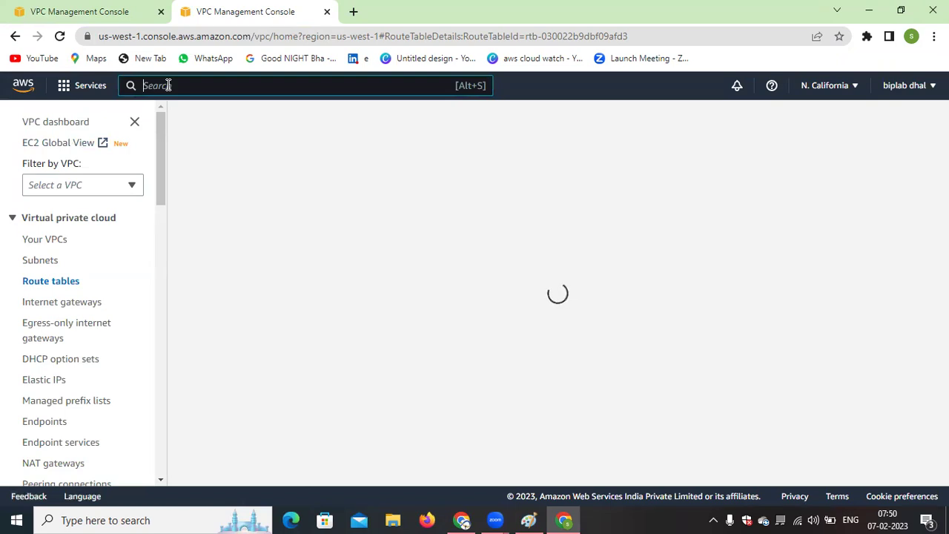
text(ec2)
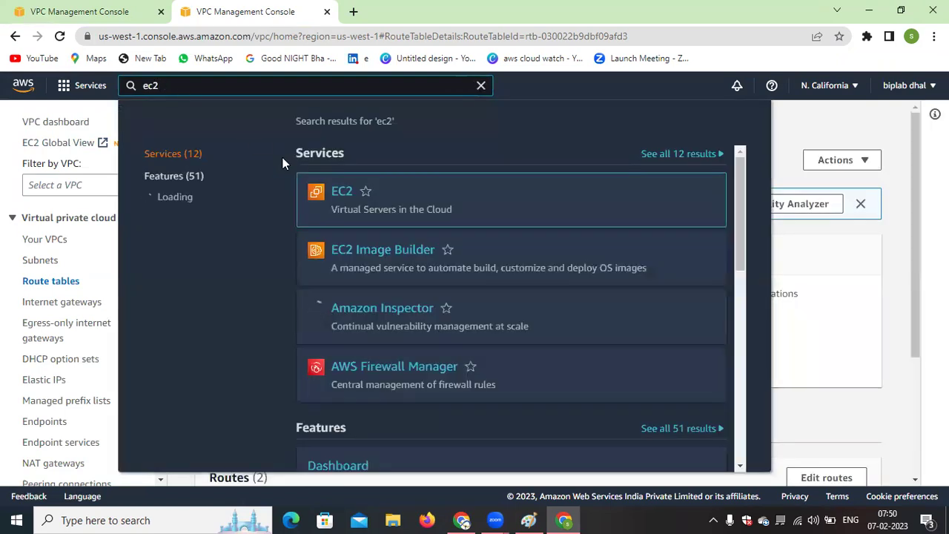
click(341, 192)
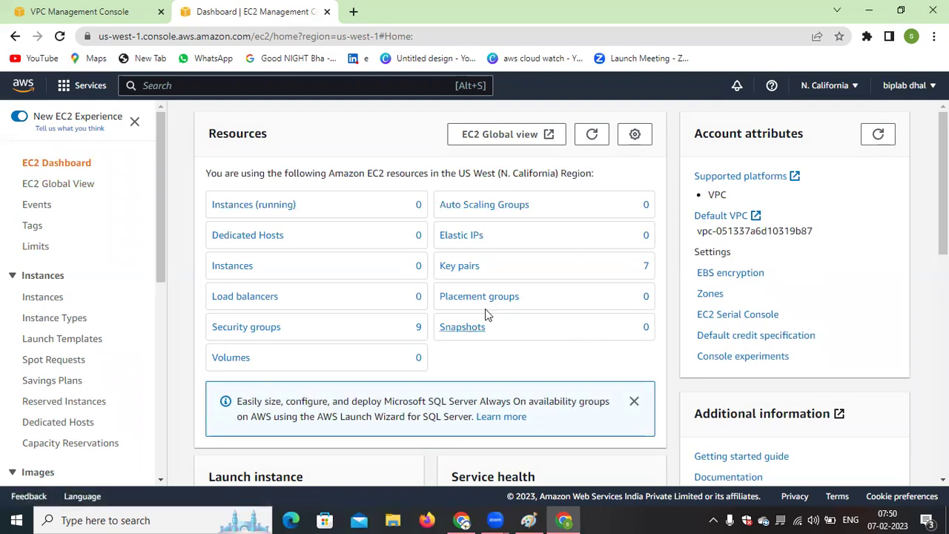
click(272, 331)
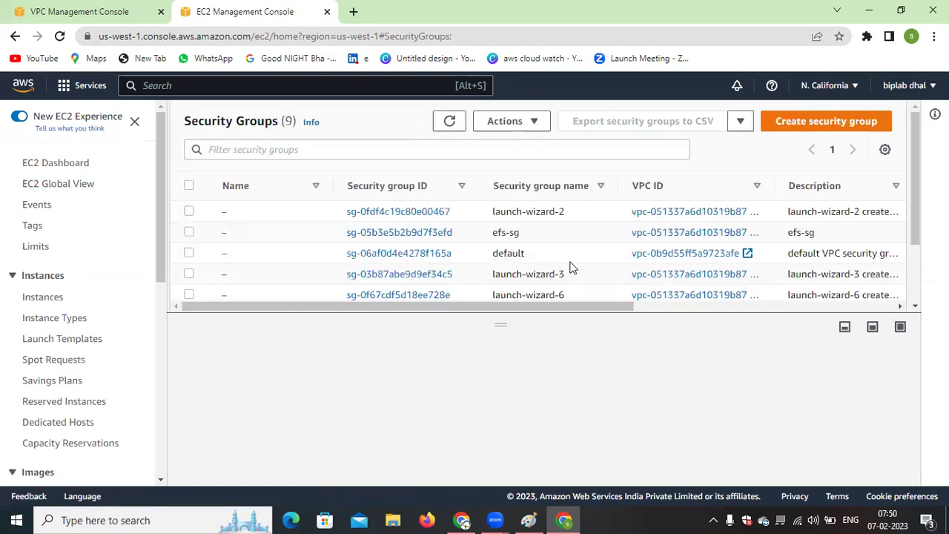
scroll(574, 261, down, 3)
scroll(574, 261, up, 3)
scroll(561, 261, down, 3)
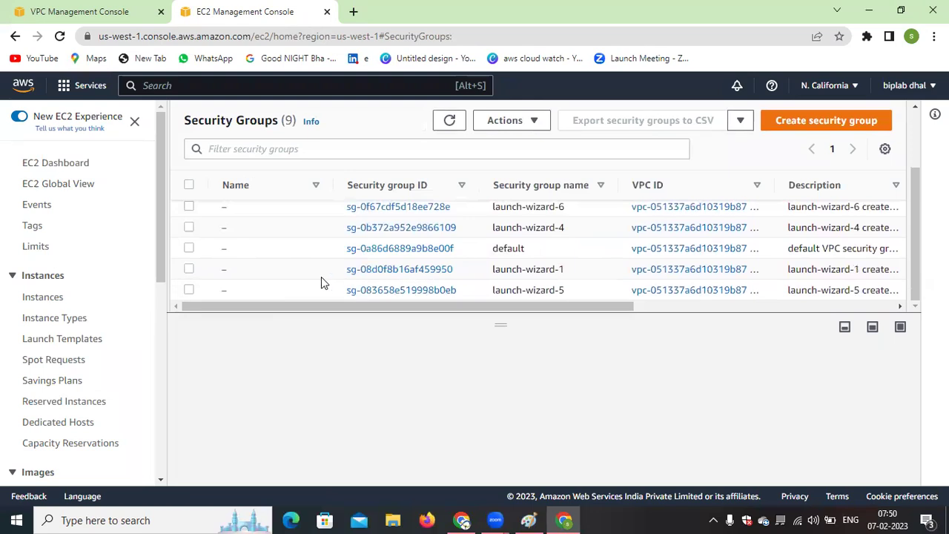
Start creating a security group and name it sbi-security-group.
click(815, 128)
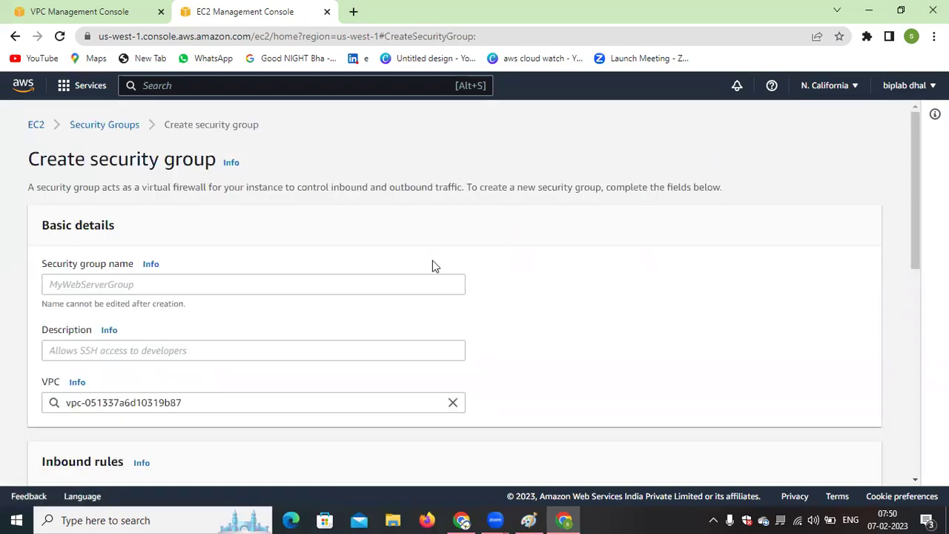
click(212, 288)
text(s)
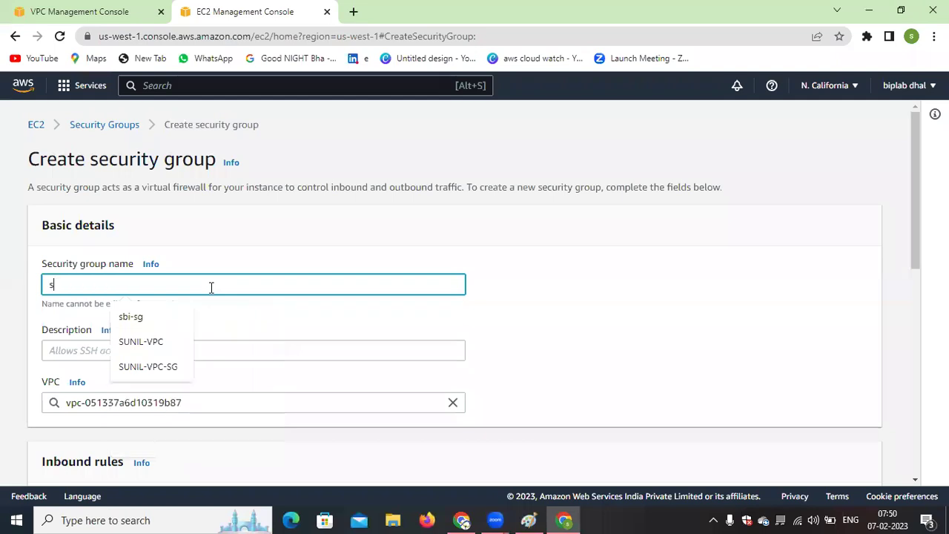
text(bi-gec)
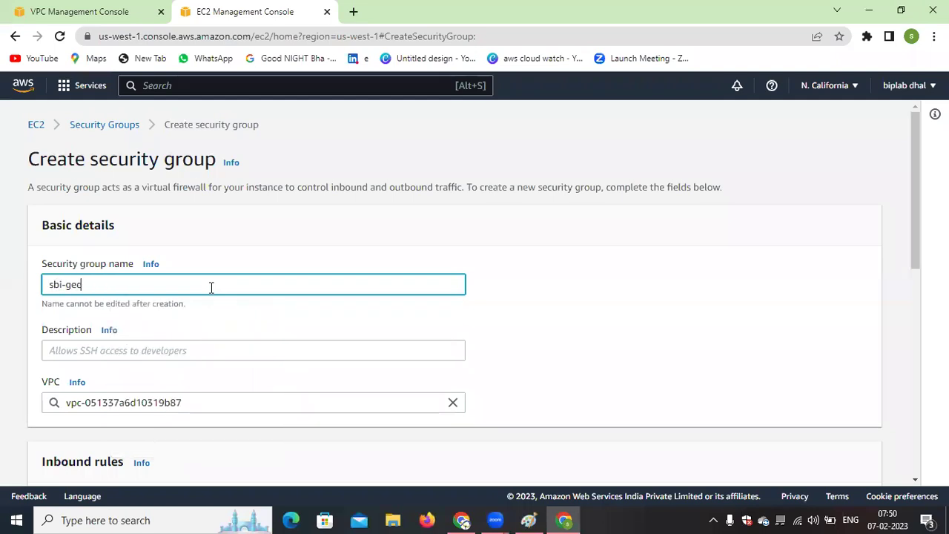
text(urity-)
key(Left)
key(Left)
key(Left)
key(Left)
key(BackSpace)
text(s)
key(Right)
key(Right)
key(Right)
key(Right)
text(group)
click(651, 297)
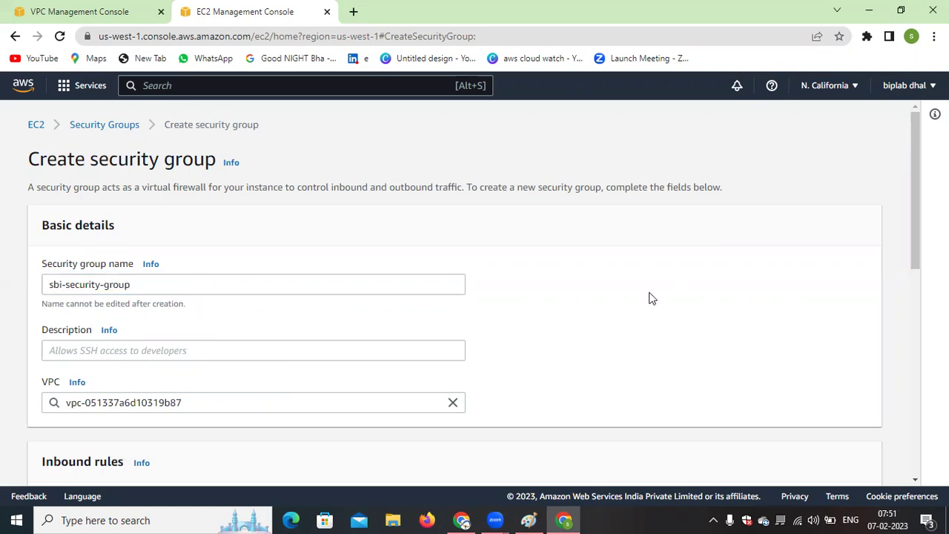
Copy the security group name into the description so that it reads sbi-security-group.
drag(162, 285, 4, 299)
key(ctrl+c)
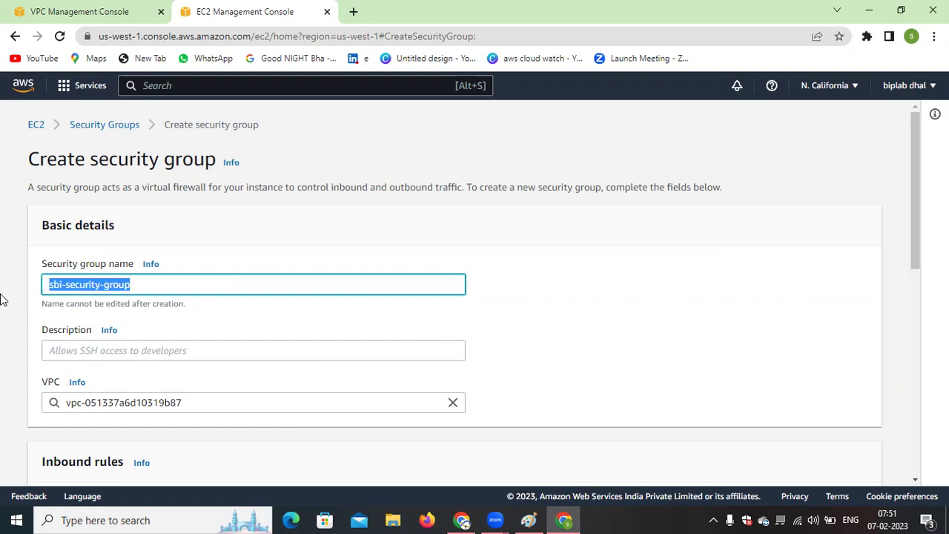
click(86, 354)
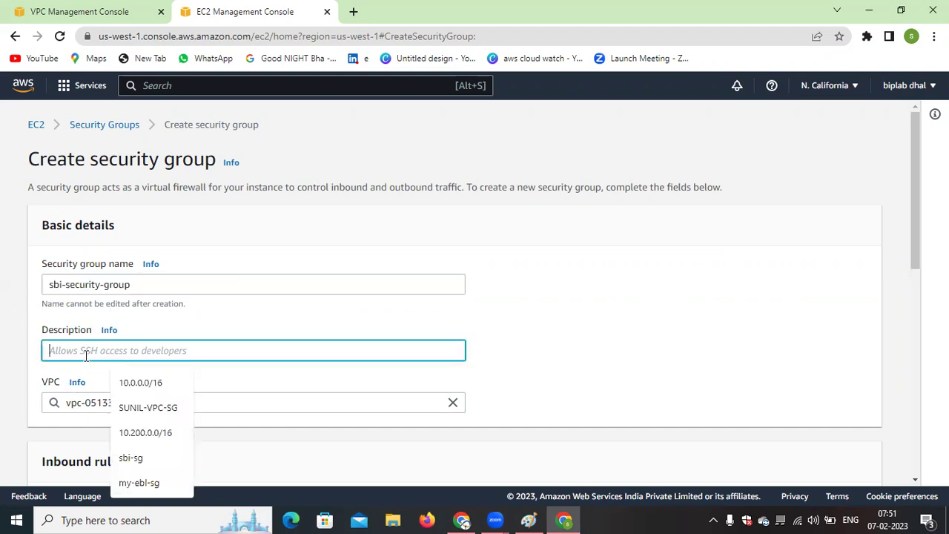
key(ctrl+v)
click(621, 330)
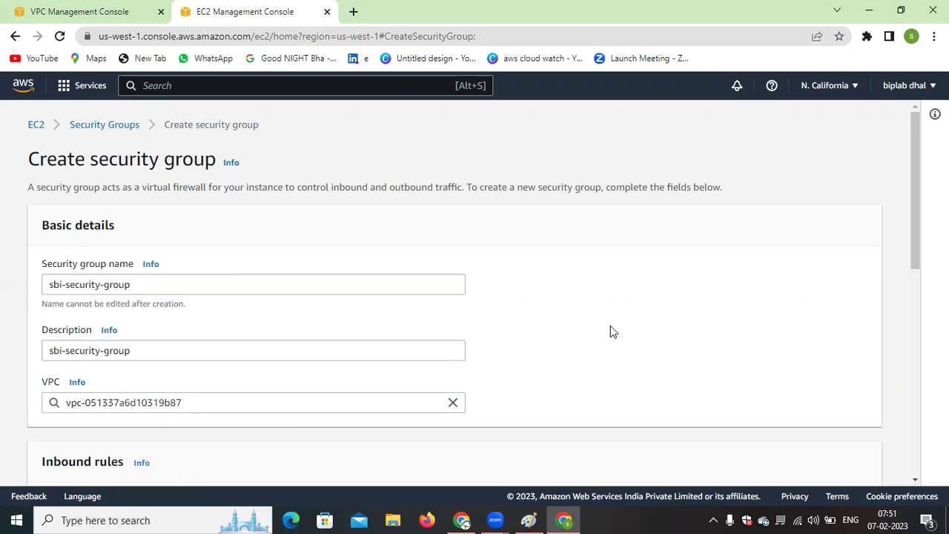
Assign the security group to the vpc-sbi-project VPC and review its inbound and outbound rule sections.
click(453, 404)
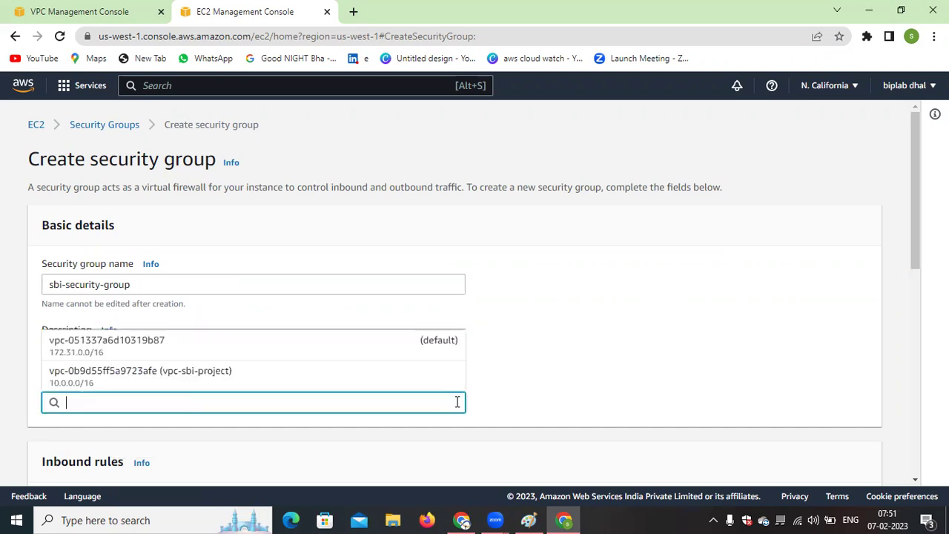
click(169, 377)
scroll(182, 363, down, 3)
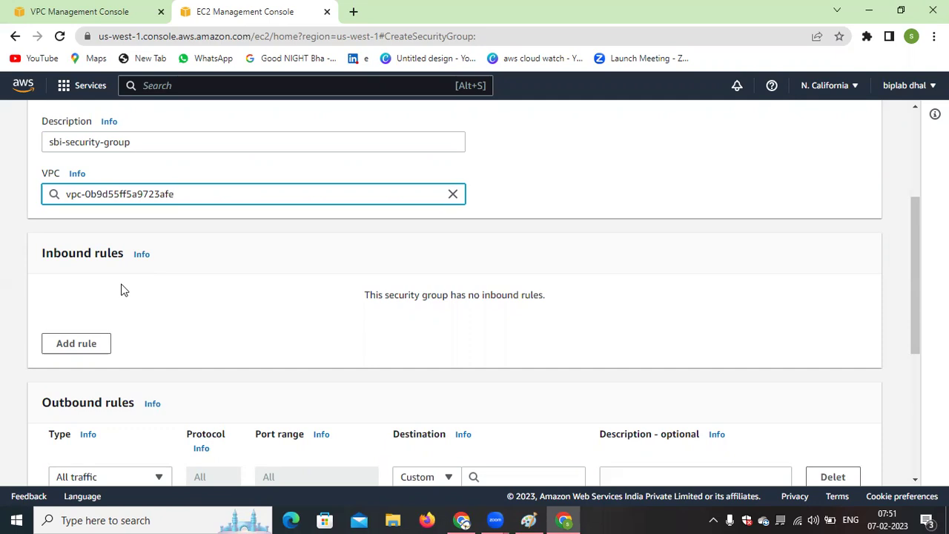
scroll(252, 353, down, 1)
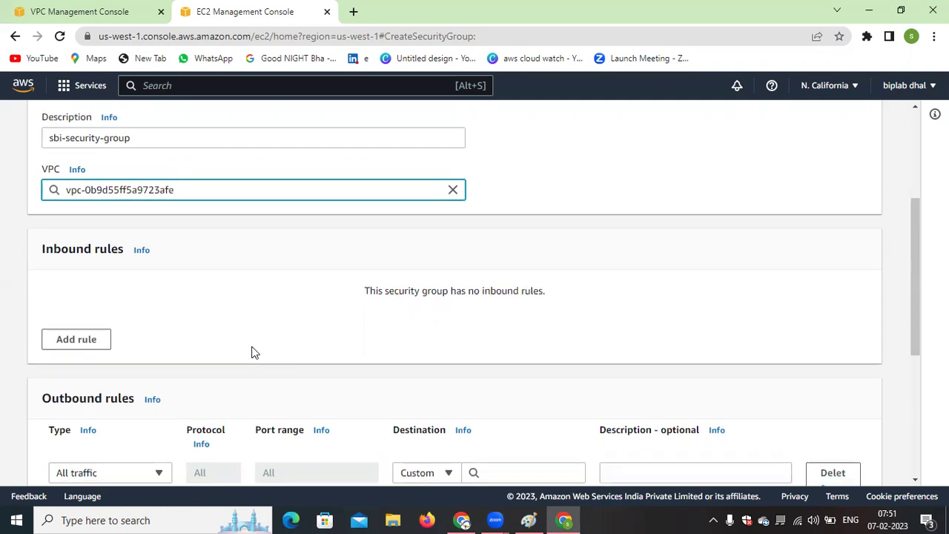
scroll(250, 350, down, 4)
scroll(222, 322, up, 2)
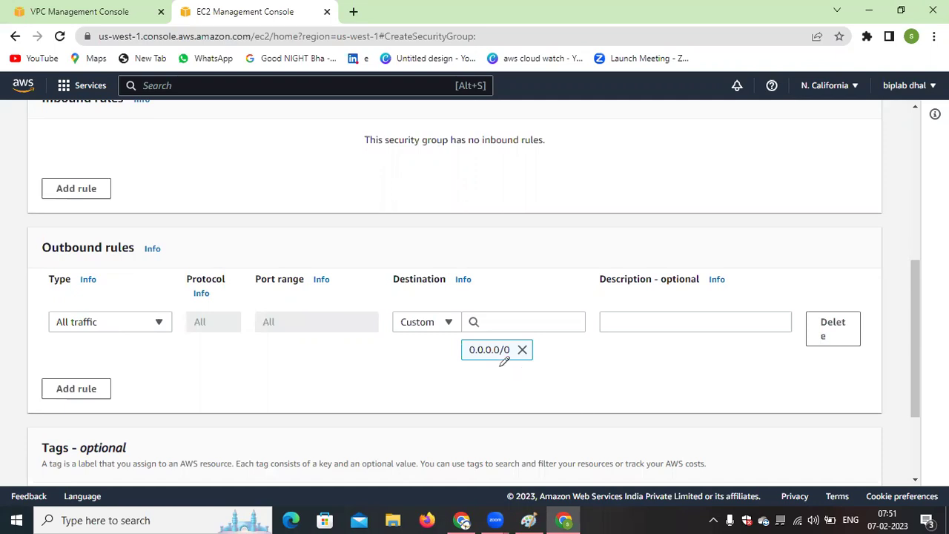
Switch to Paint and handwrite a circled note with an arrow below the isp cloud, and circle the etho label in black.
key(alt+Tab)
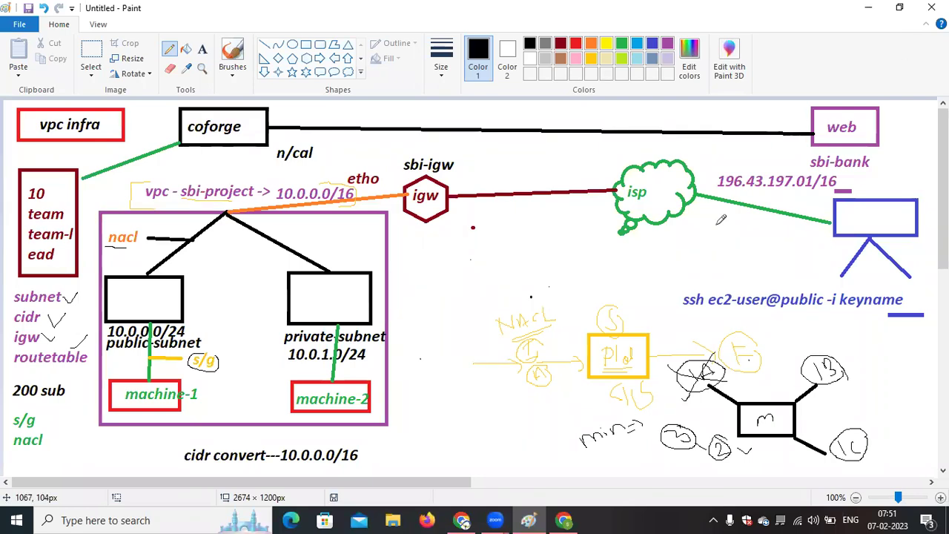
mouse_move(577, 268)
mouse_down()
mouse_move(604, 256)
mouse_move(565, 268)
mouse_move(613, 279)
mouse_move(606, 262)
mouse_up()
mouse_move(562, 225)
mouse_down()
mouse_move(576, 252)
mouse_move(549, 253)
mouse_up()
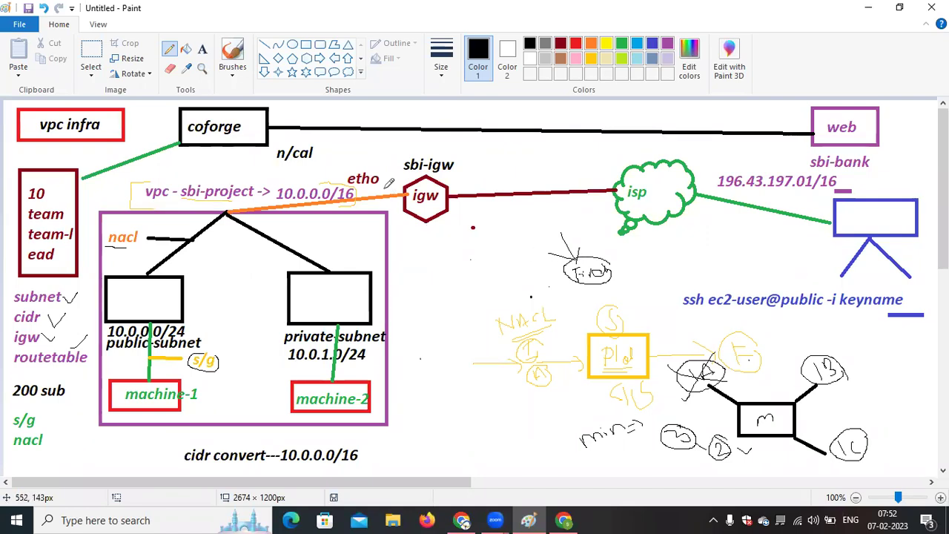
mouse_move(369, 158)
mouse_down()
mouse_move(349, 162)
mouse_move(346, 175)
mouse_move(384, 184)
mouse_up()
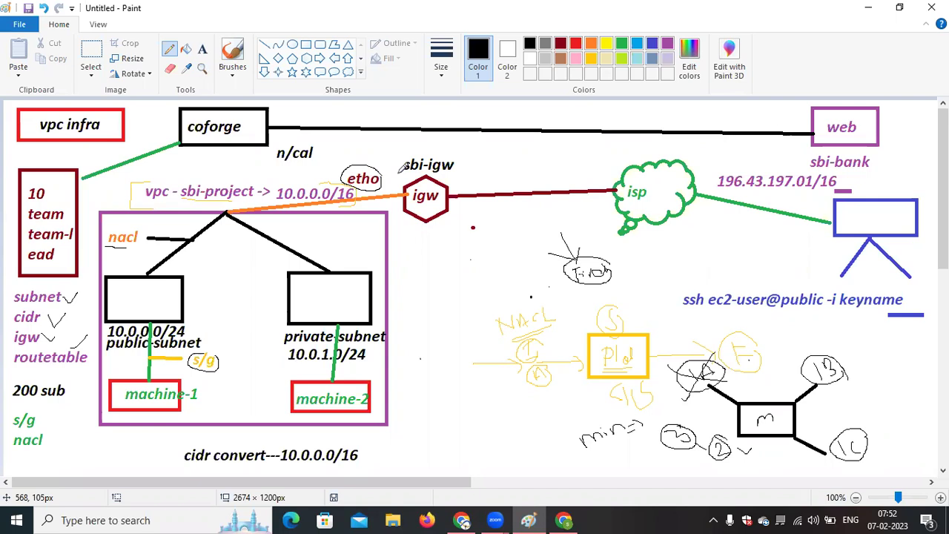
click(528, 519)
click(528, 519)
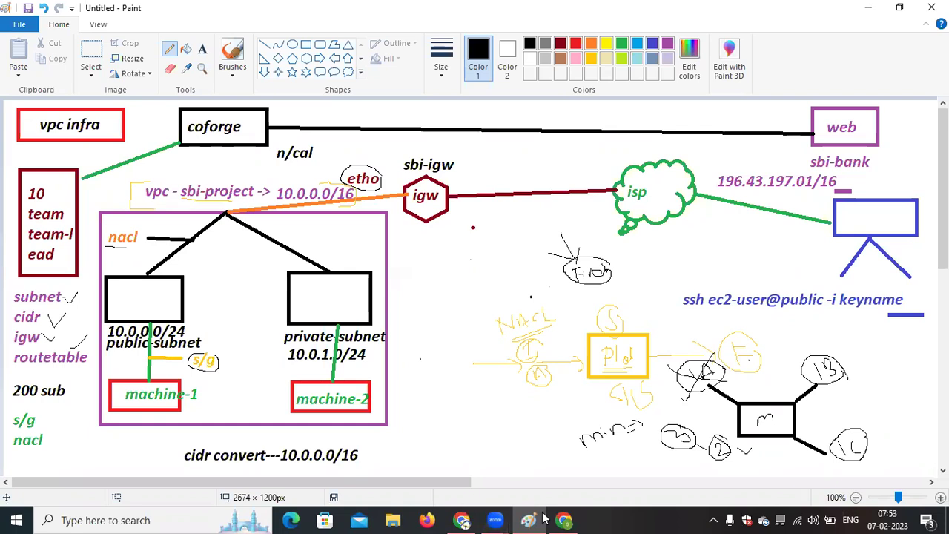
Return to Chrome and create the security group with the default all-traffic outbound rule to 0.0.0.0/0.
click(565, 520)
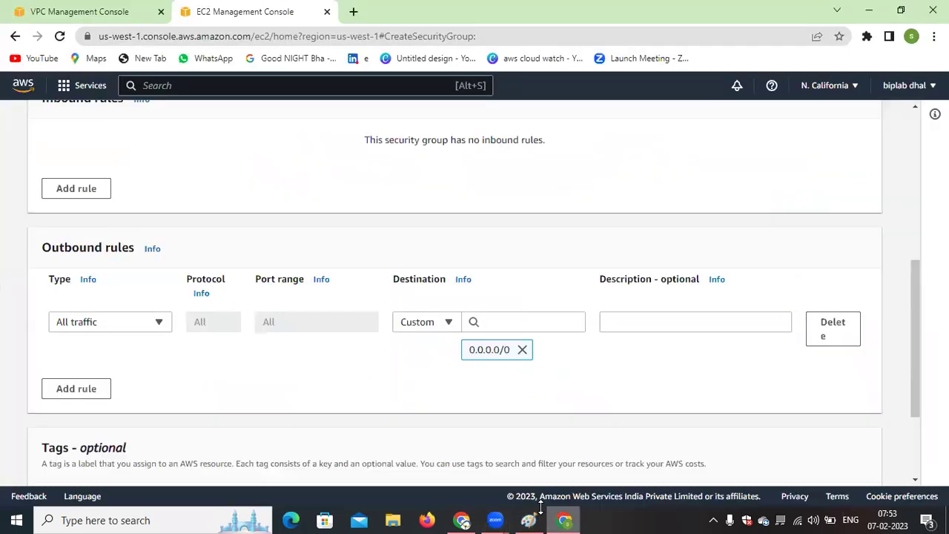
scroll(326, 362, down, 3)
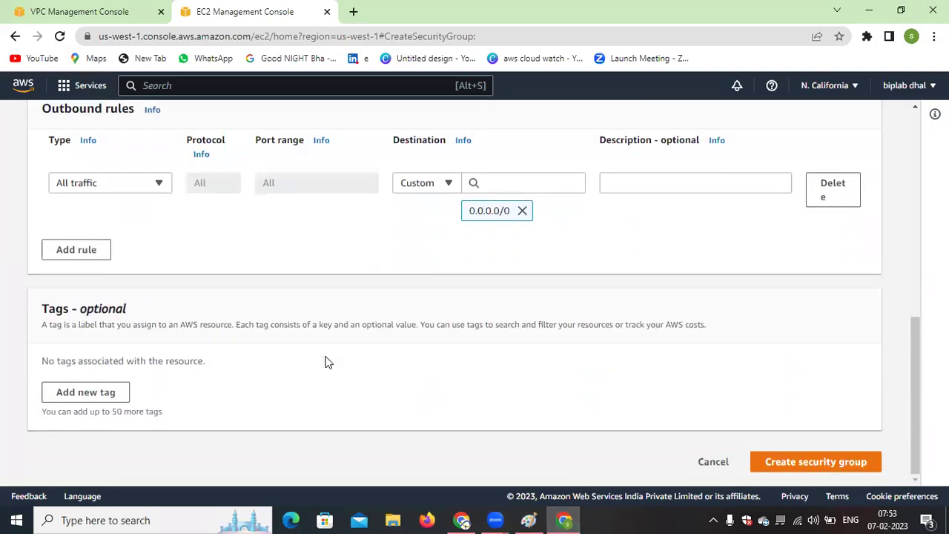
scroll(363, 361, up, 6)
scroll(579, 351, down, 3)
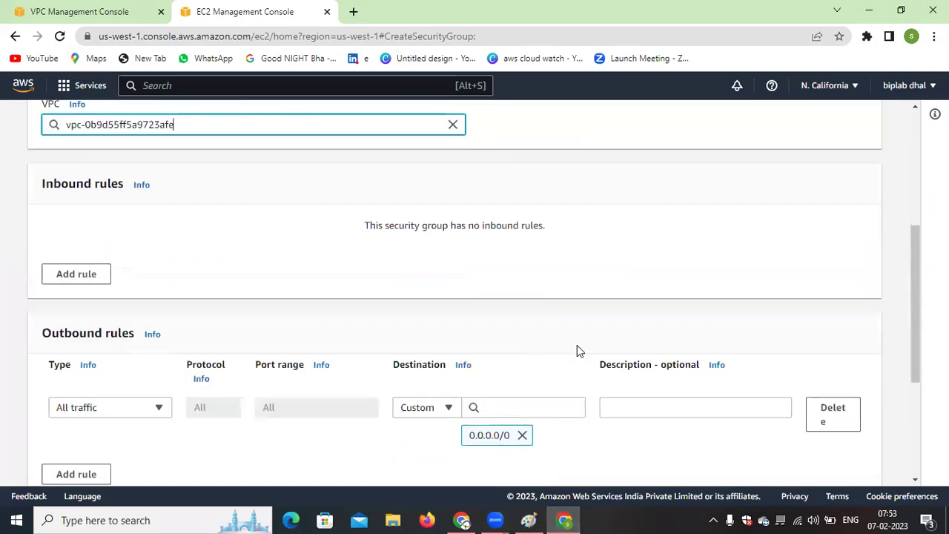
scroll(578, 350, down, 3)
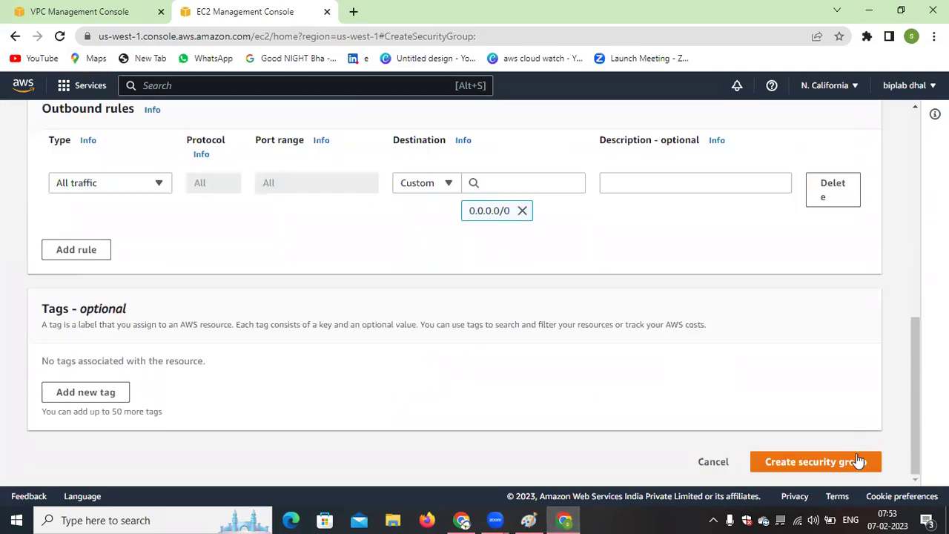
click(815, 462)
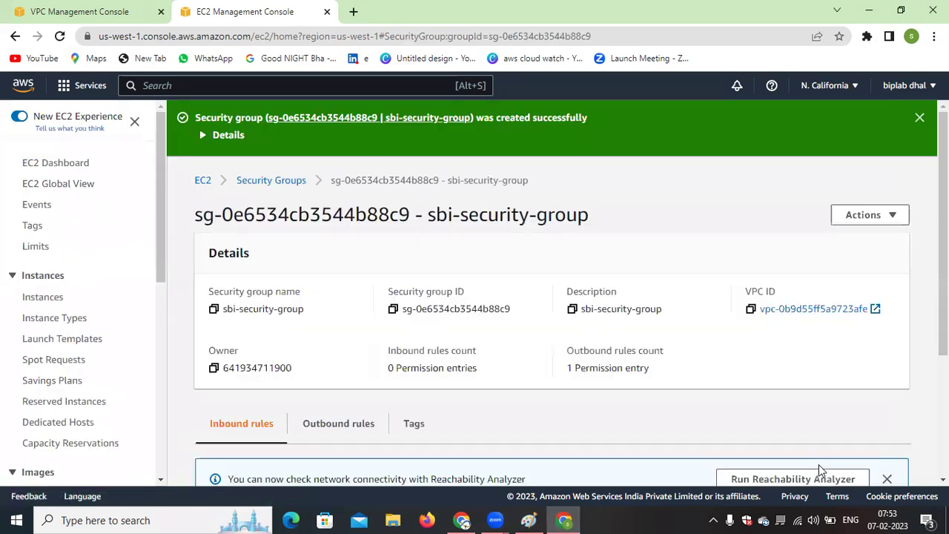
Review the new security group's inbound rules and open the EC2 instances list.
scroll(644, 319, down, 3)
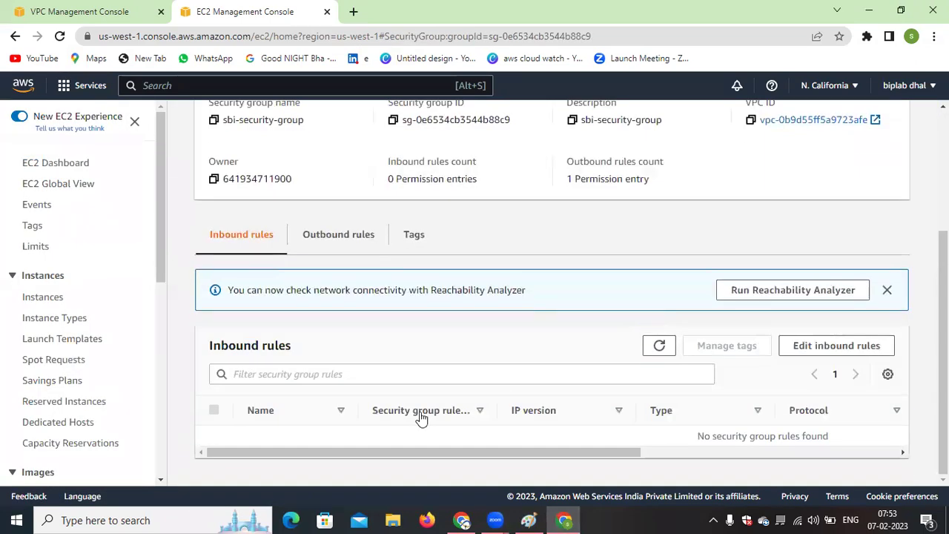
scroll(357, 370, up, 3)
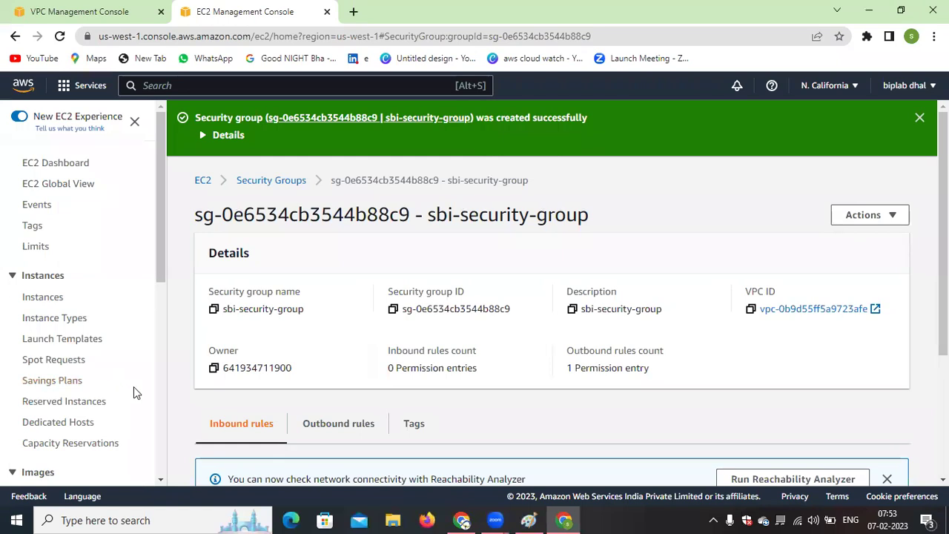
click(47, 298)
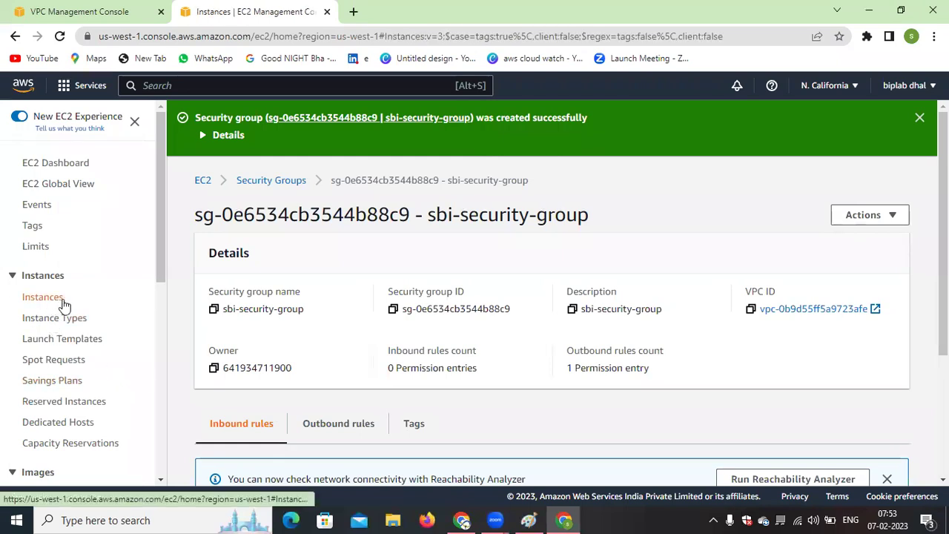
Switch to Paint and pencil black tick marks on the machine-1 and machine-2 boxes.
click(539, 520)
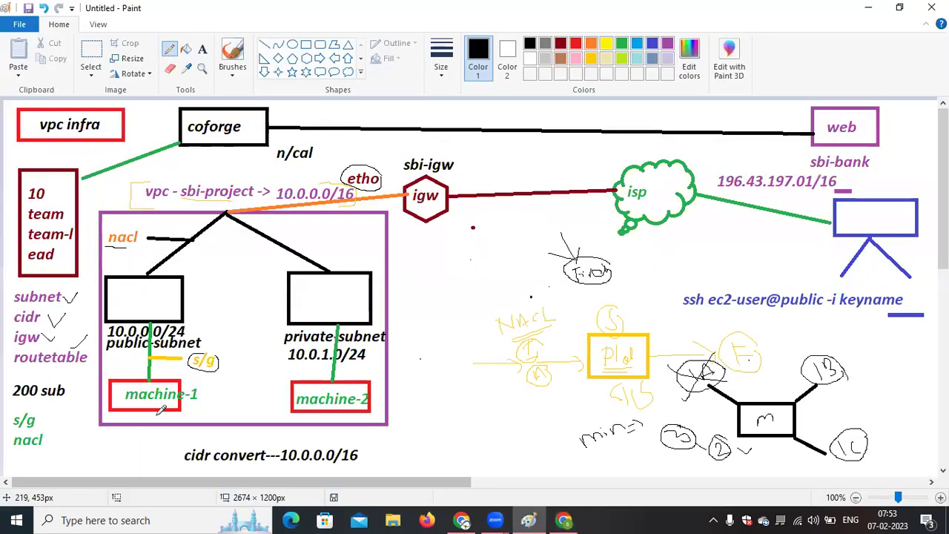
mouse_move(134, 376)
mouse_down()
mouse_move(142, 384)
mouse_move(151, 375)
mouse_up()
drag(331, 374, 347, 376)
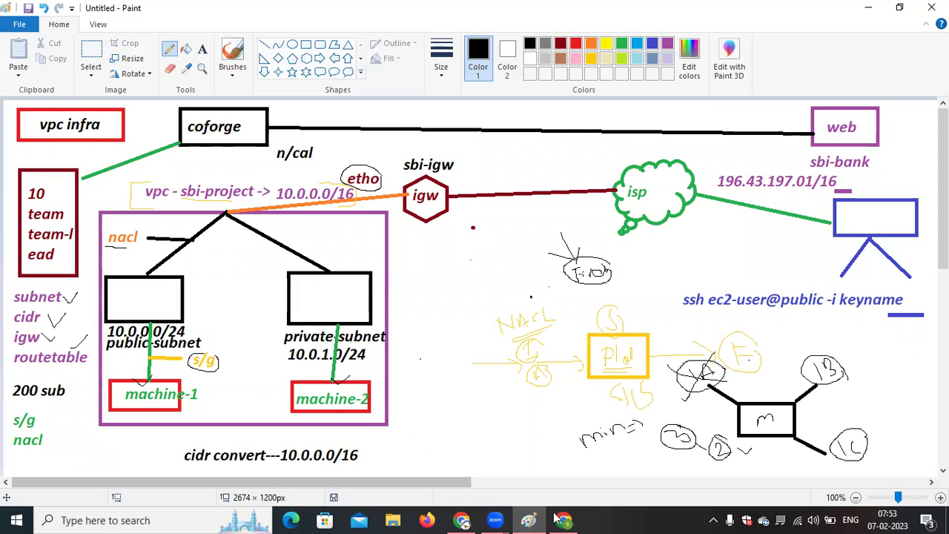
Return to Chrome, start launching an EC2 instance and name it sbi-server.
key(alt+Tab)
click(829, 118)
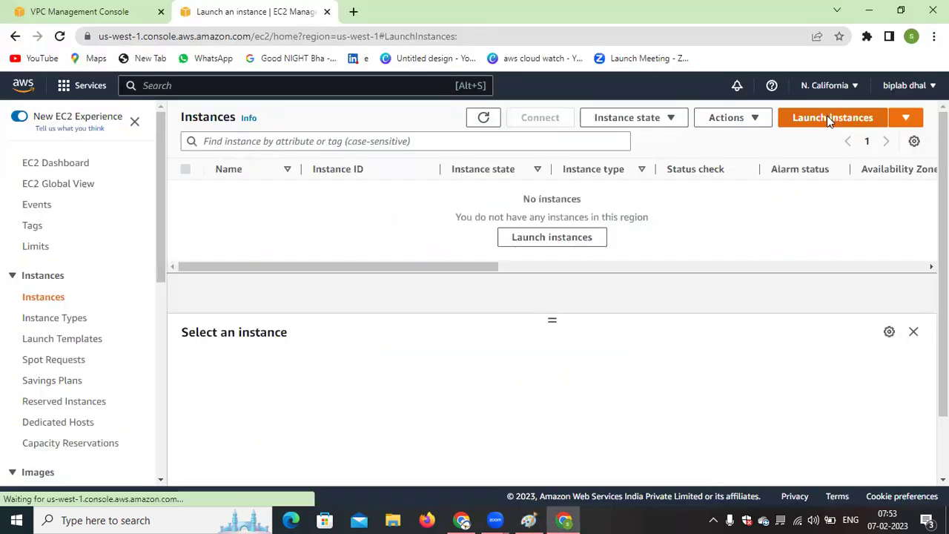
click(216, 307)
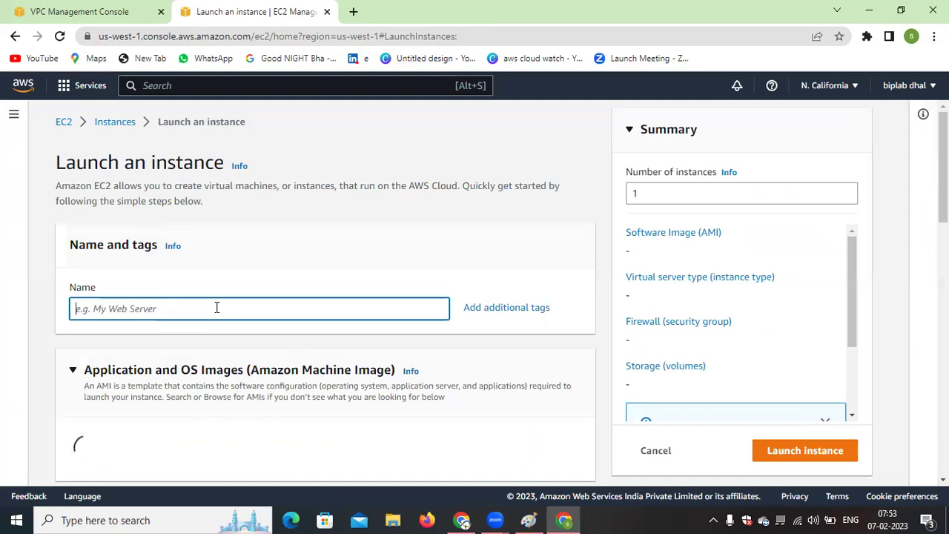
text(sb)
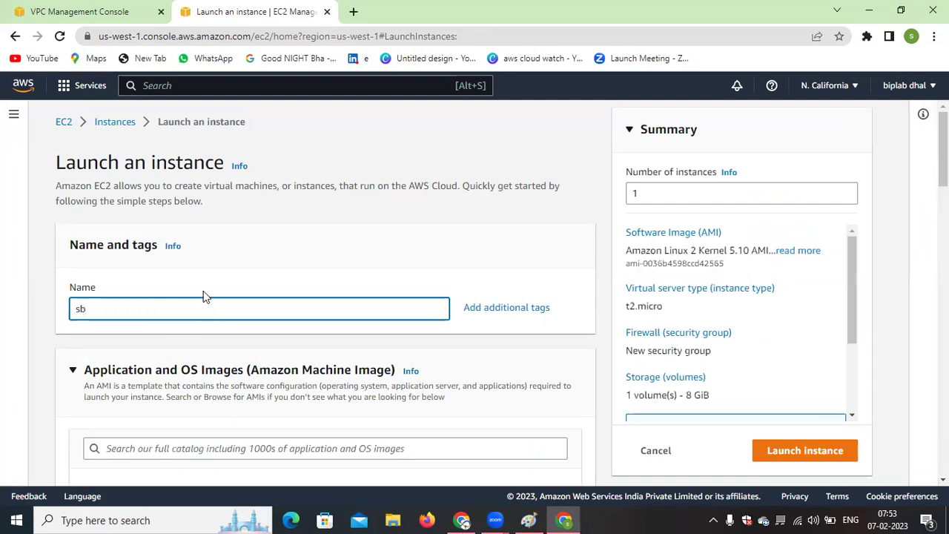
text(i)
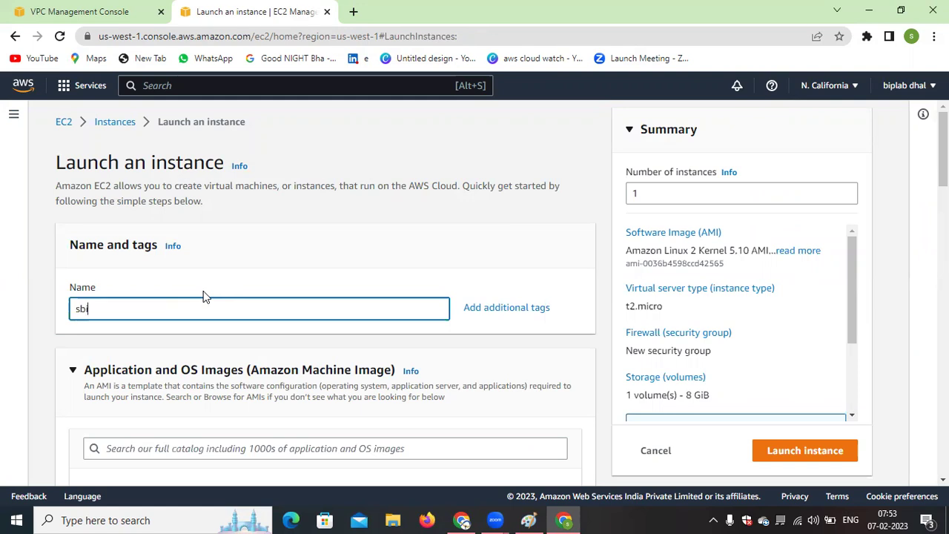
text(-server)
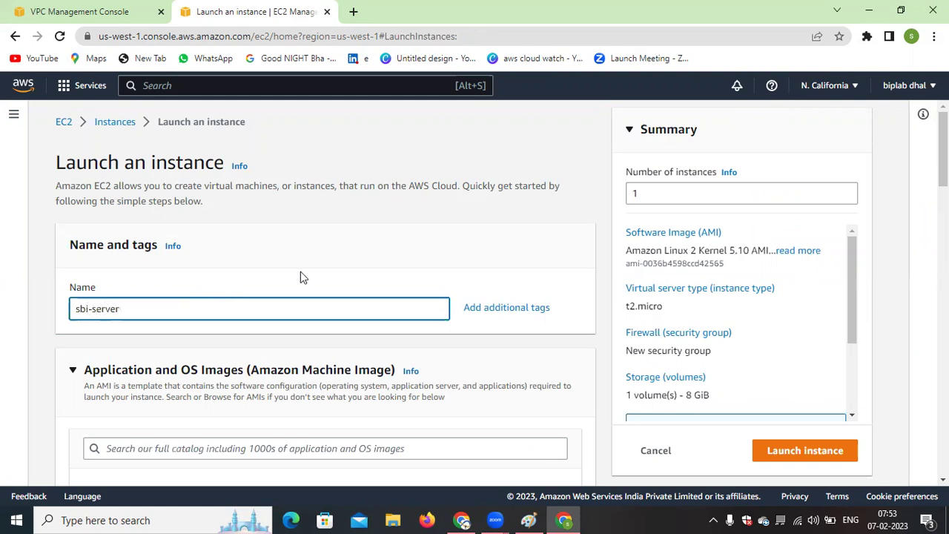
Examine the Quick Start operating system images and the available instance types for the new instance.
scroll(300, 271, down, 3)
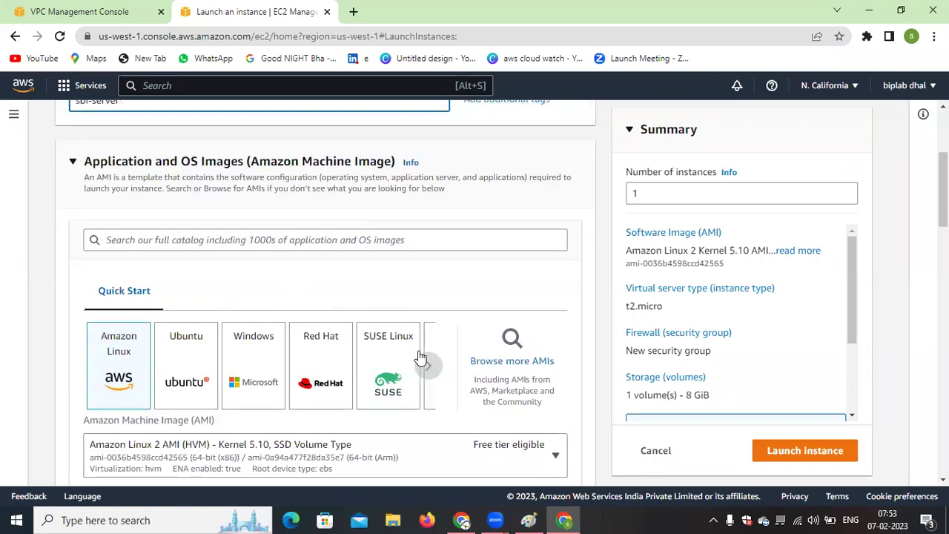
click(367, 289)
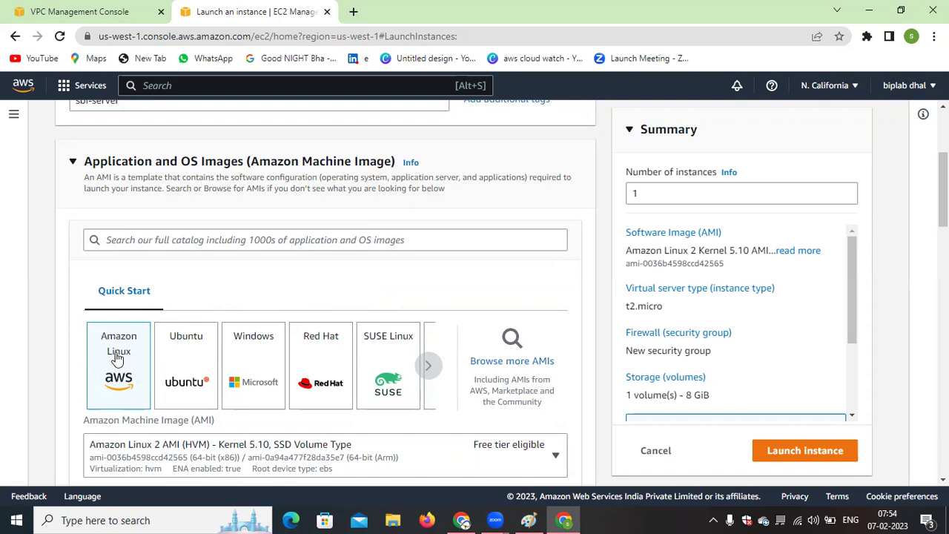
scroll(264, 292, down, 3)
scroll(267, 291, down, 3)
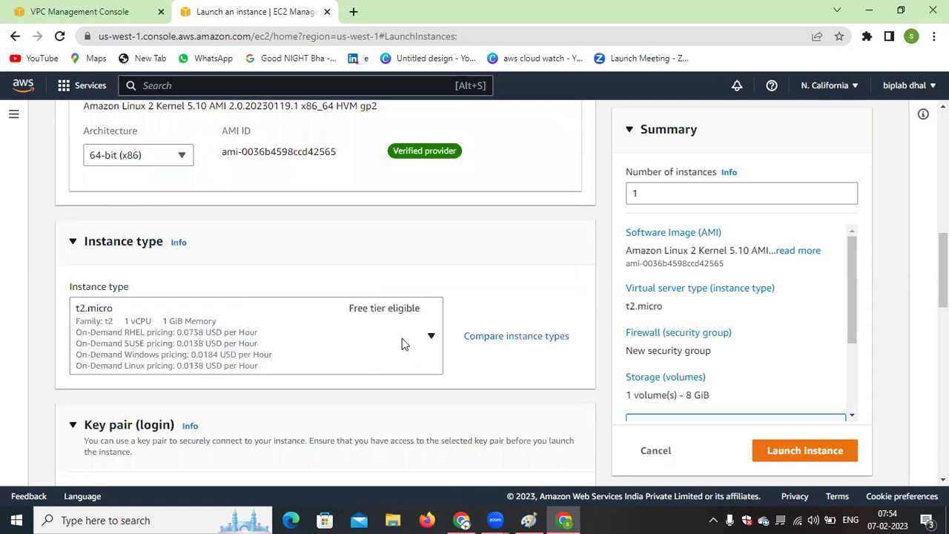
click(430, 340)
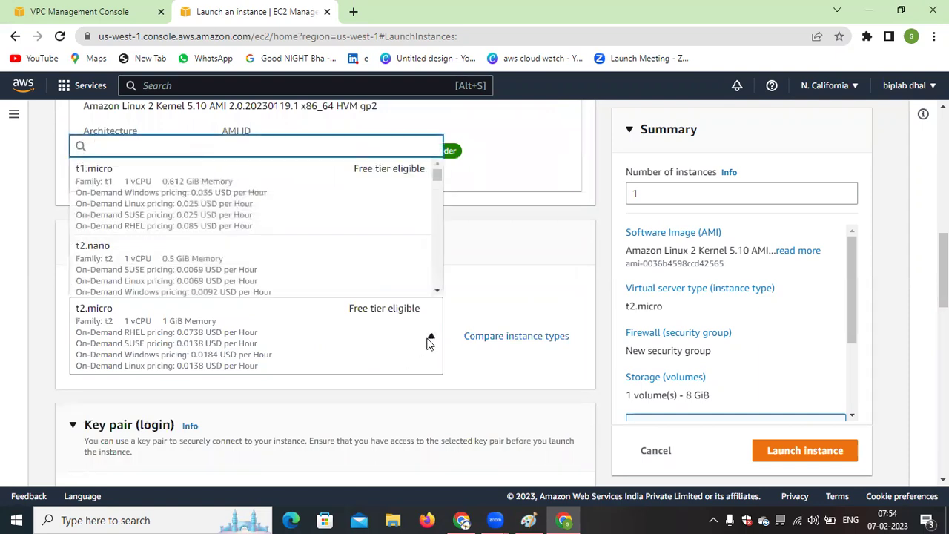
scroll(294, 278, down, 4)
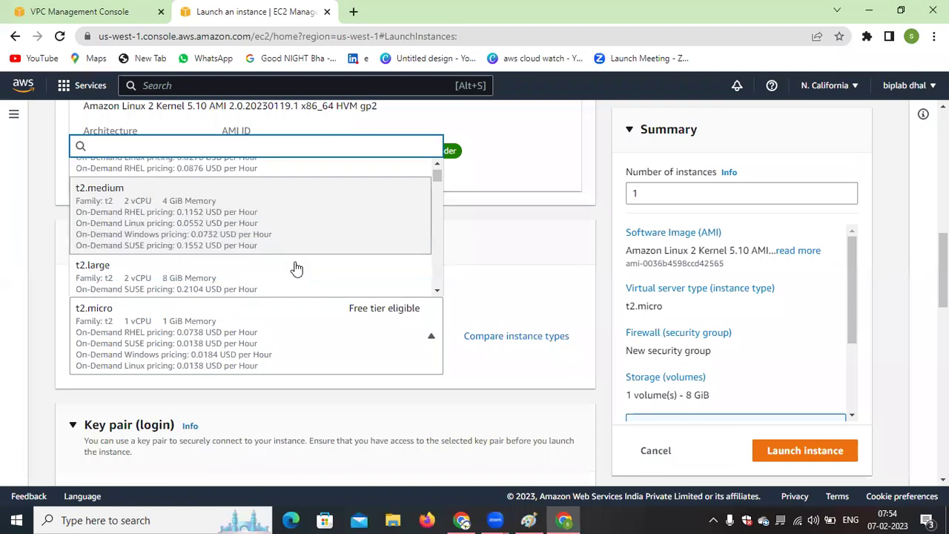
click(531, 281)
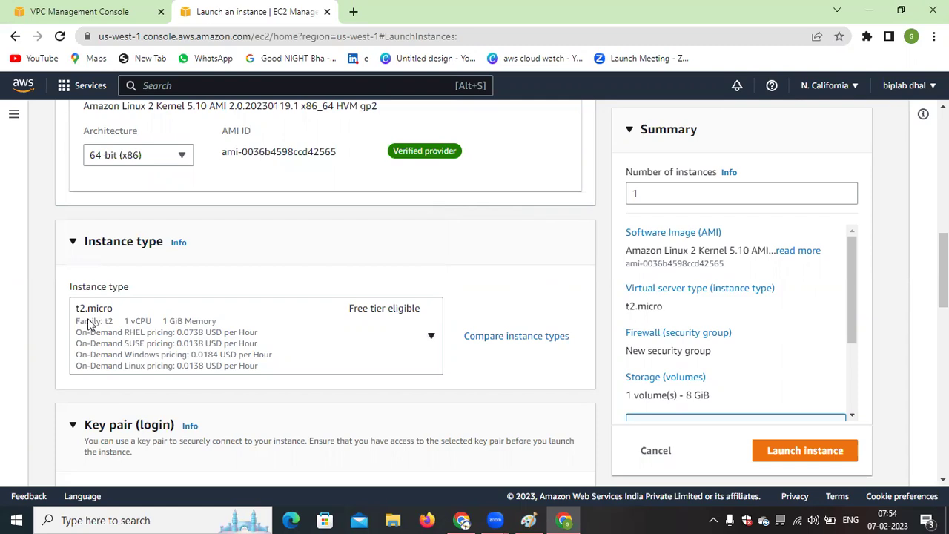
Create an RSA key pair named sbiproject in .pem format for the instance login.
scroll(117, 334, down, 3)
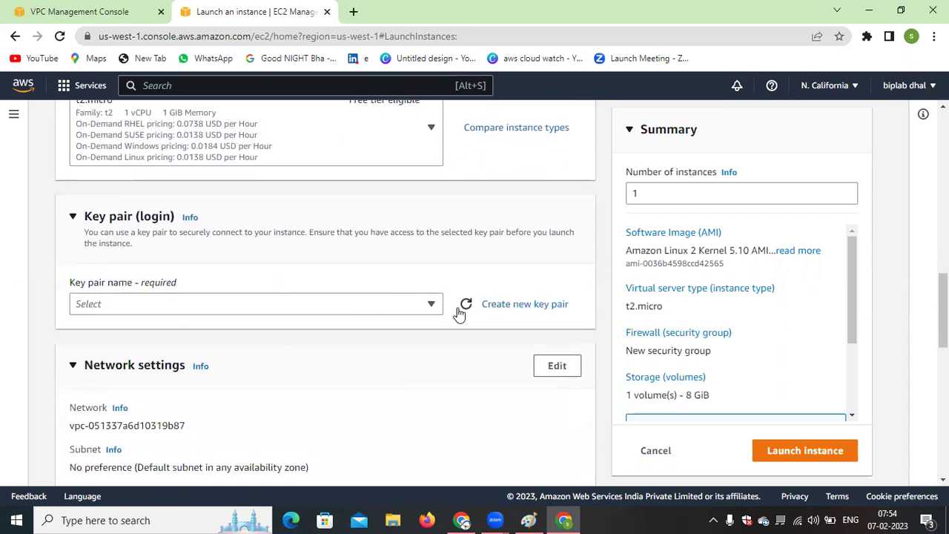
click(541, 305)
click(408, 286)
text(sbi)
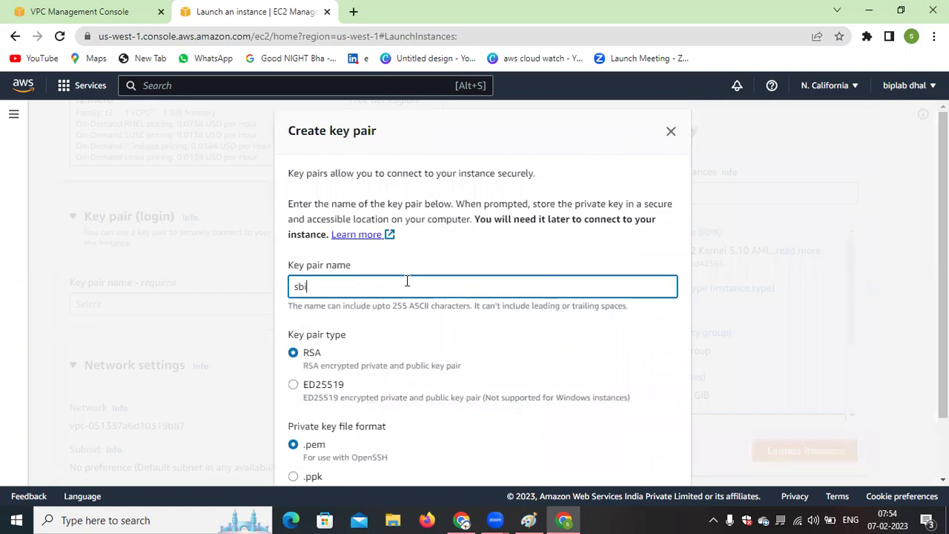
text(project)
scroll(415, 315, down, 2)
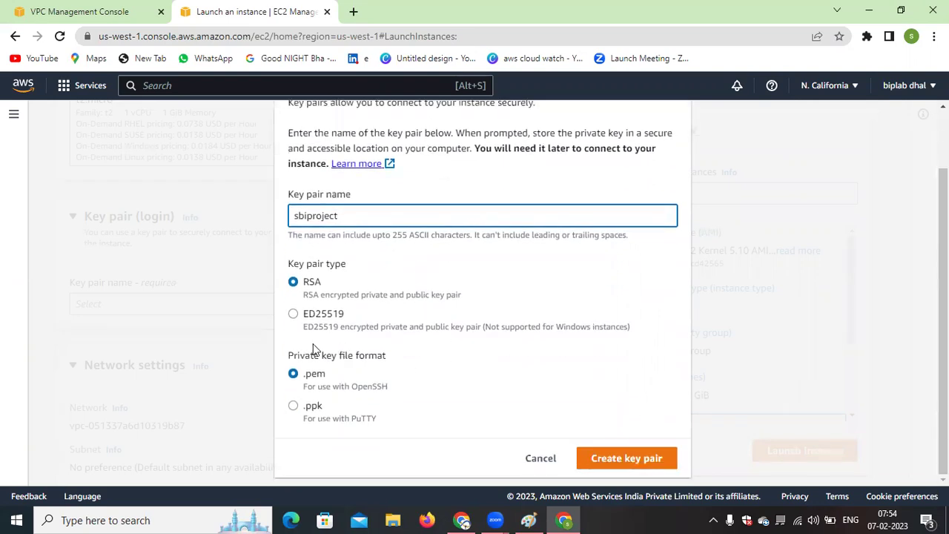
click(622, 460)
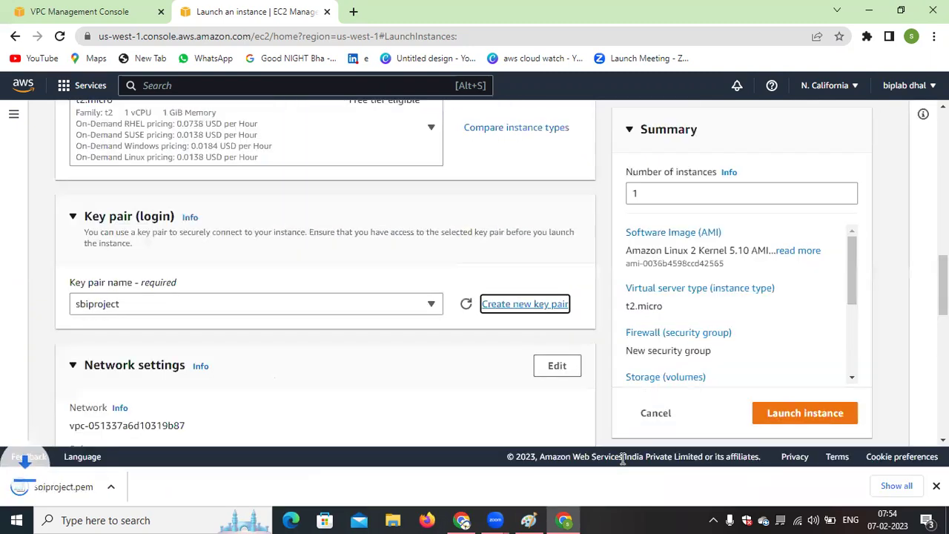
Edit the instance's network settings to place it in the vpc-sbi-project VPC and its public-sbi-subnet subnet.
scroll(296, 333, down, 2)
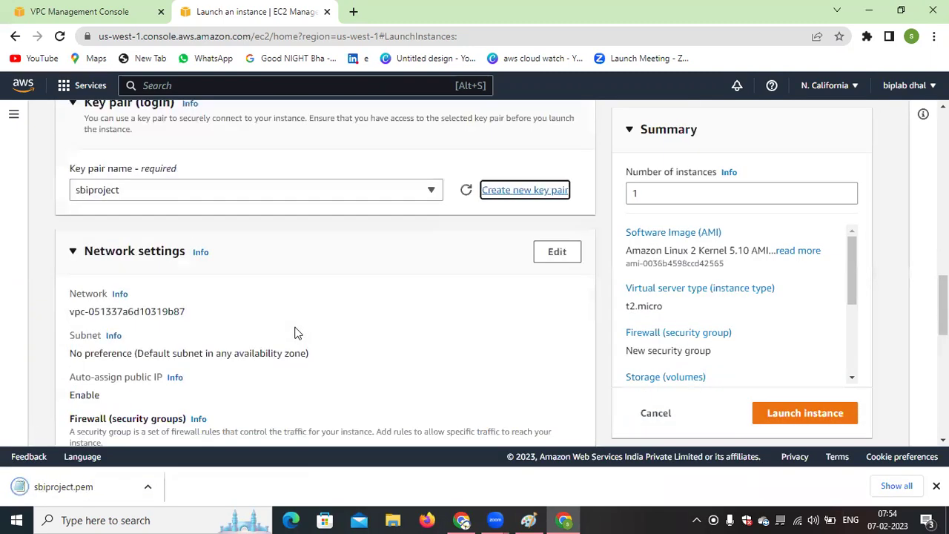
drag(85, 236, 321, 226)
click(320, 225)
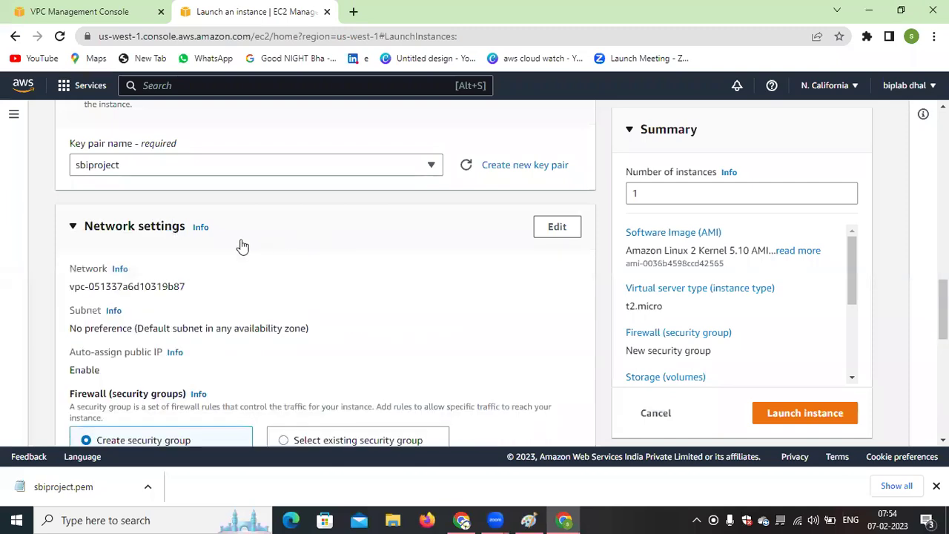
click(557, 227)
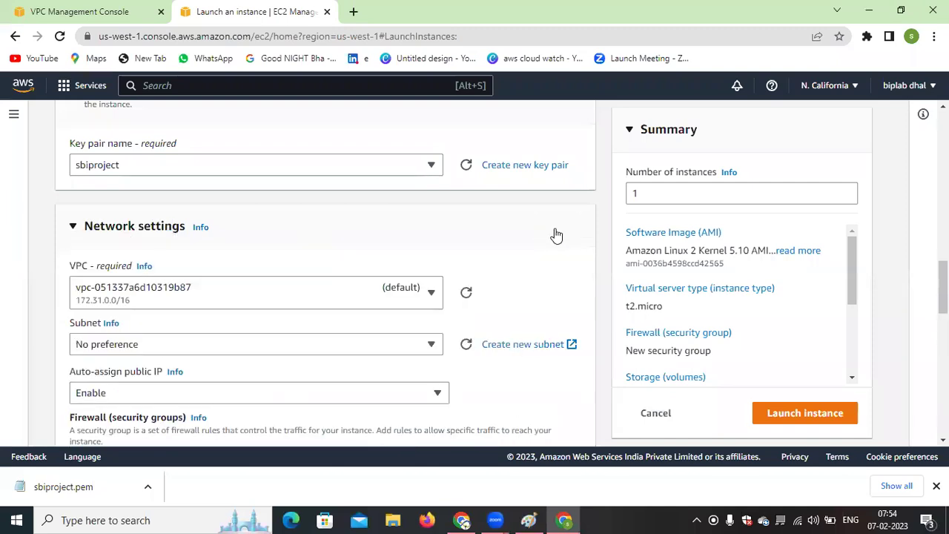
scroll(554, 233, down, 1)
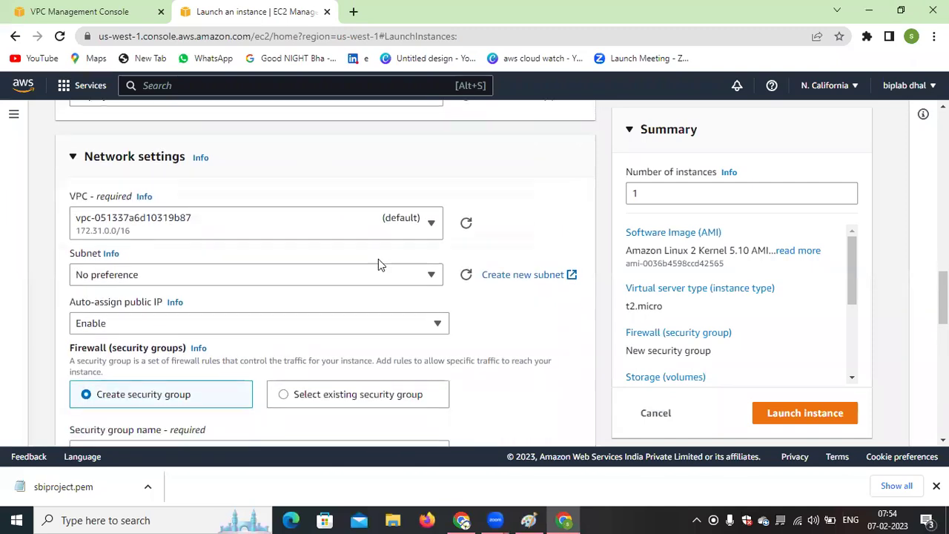
click(409, 229)
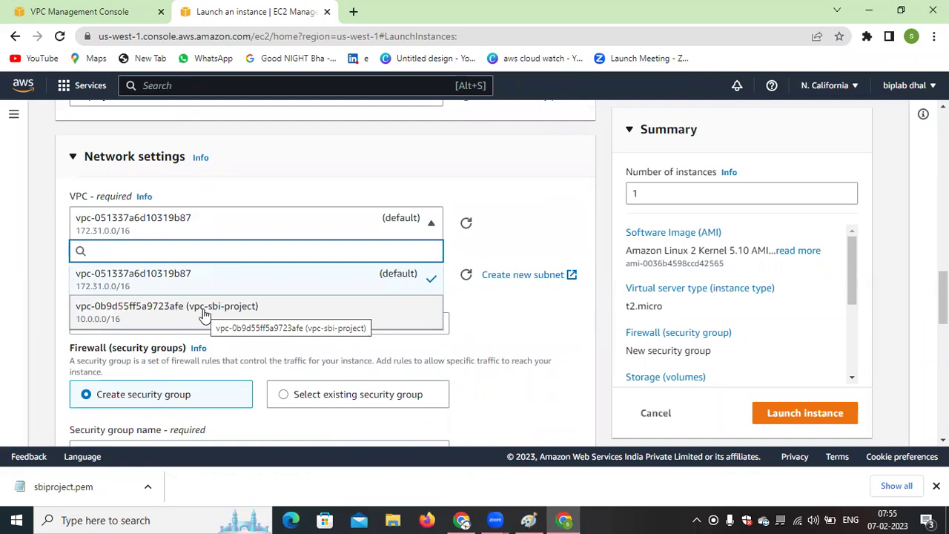
click(255, 310)
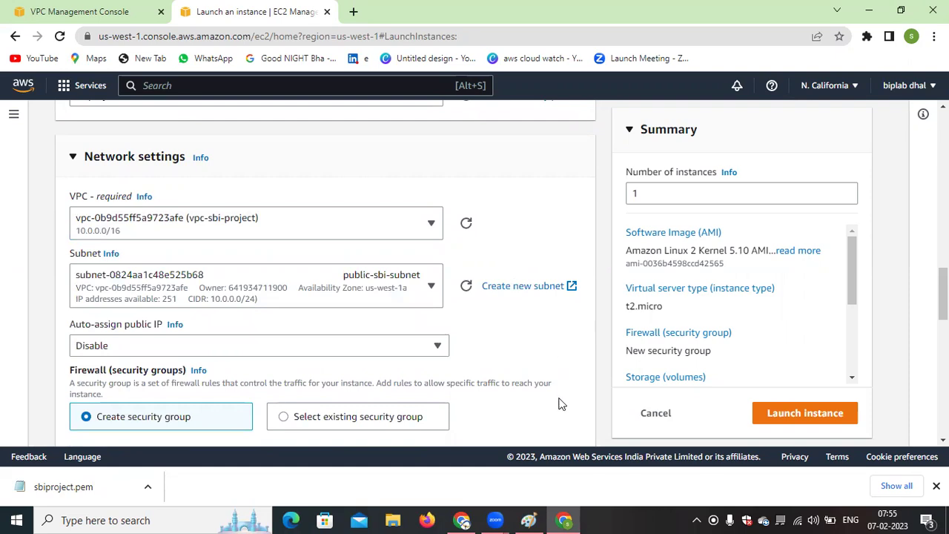
click(418, 288)
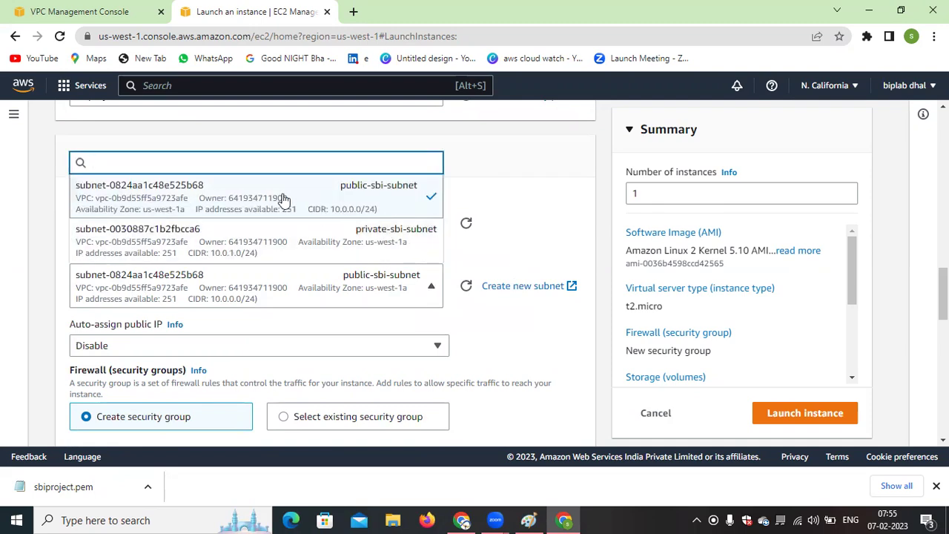
click(229, 195)
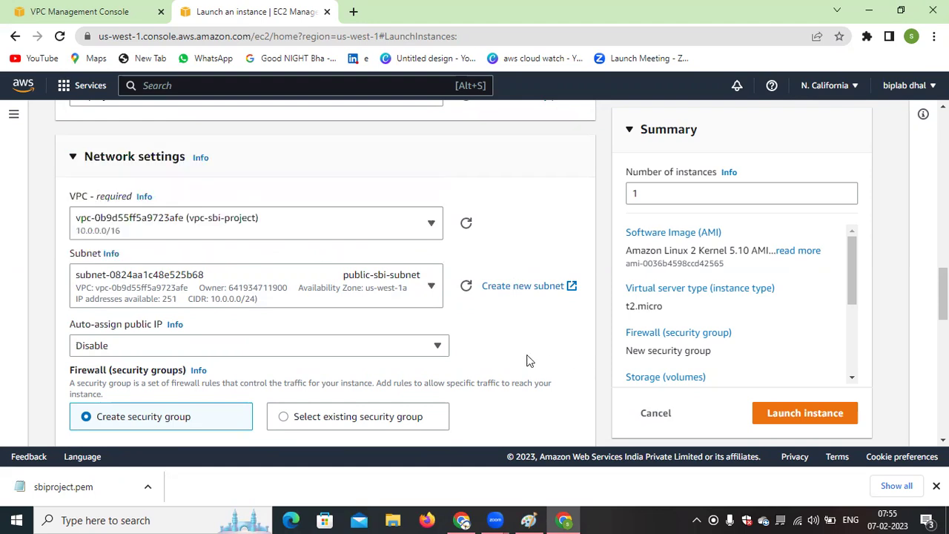
Enable auto-assignment of a public IP for the new instance.
scroll(496, 313, down, 1)
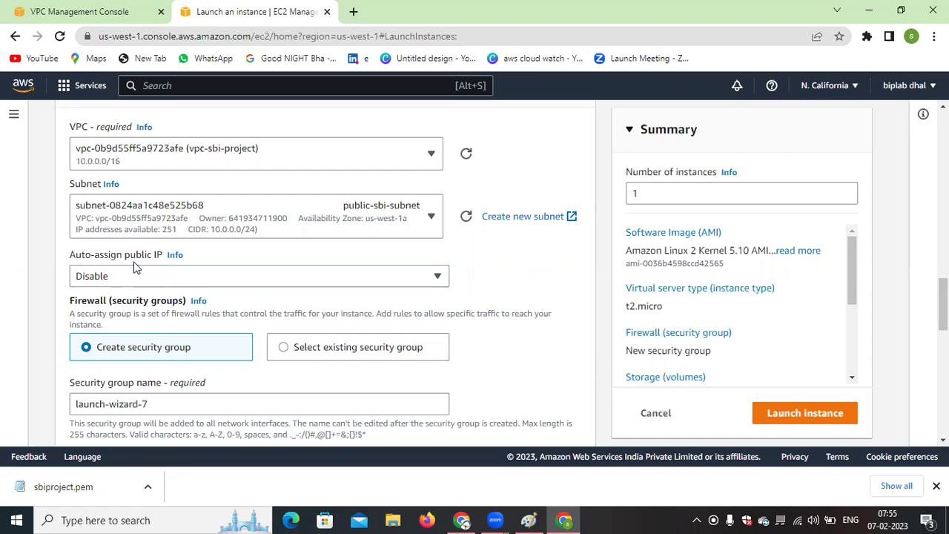
click(353, 283)
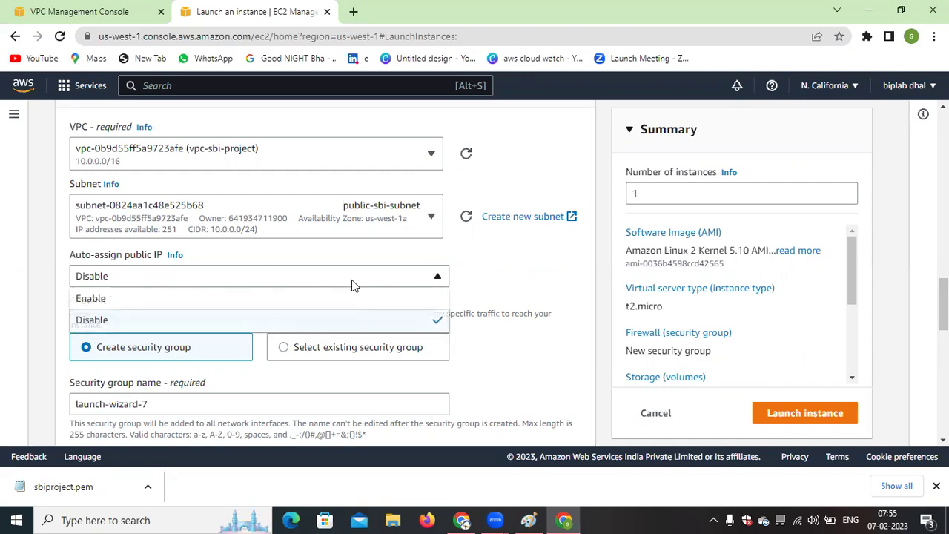
click(131, 300)
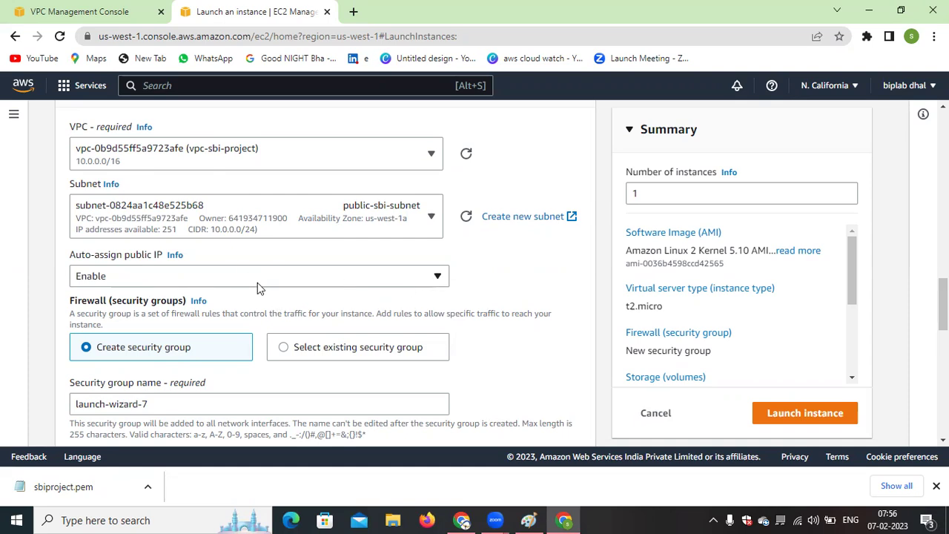
scroll(260, 286, down, 1)
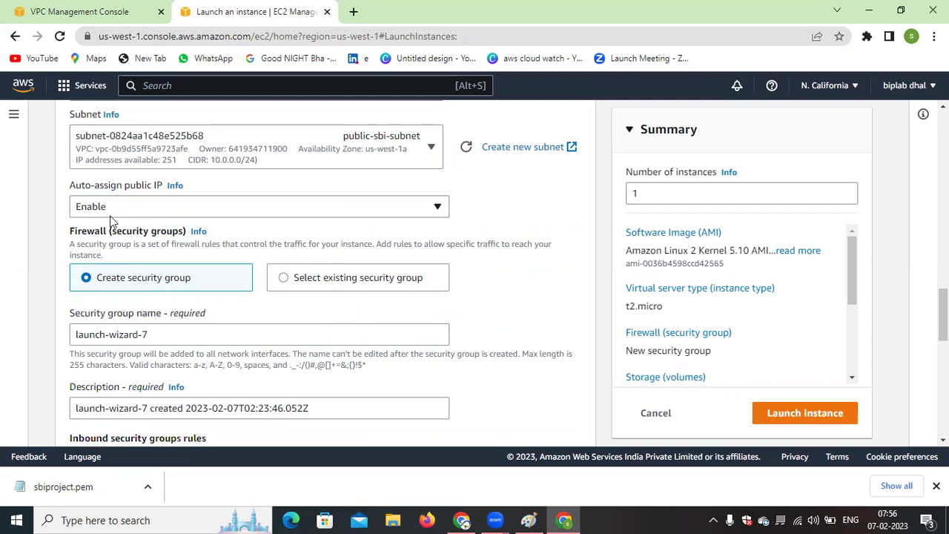
click(365, 215)
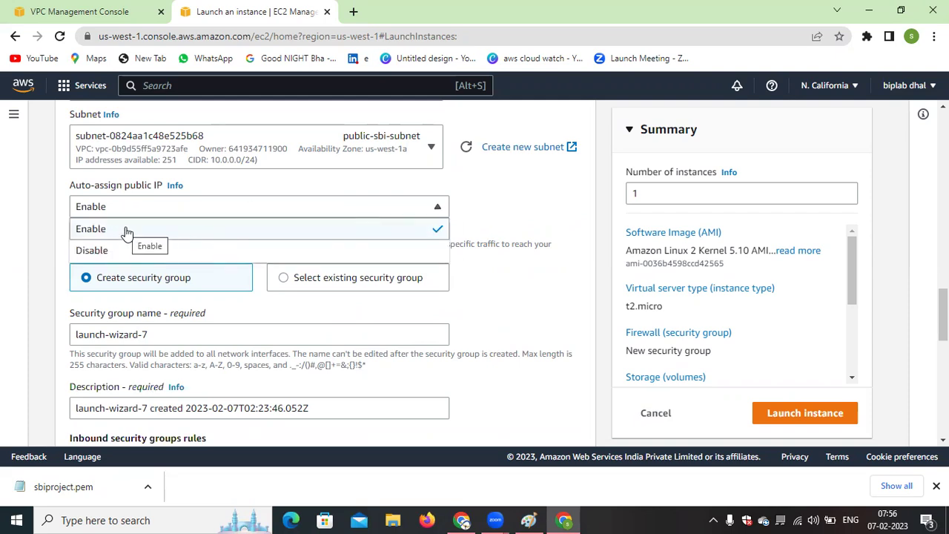
click(523, 206)
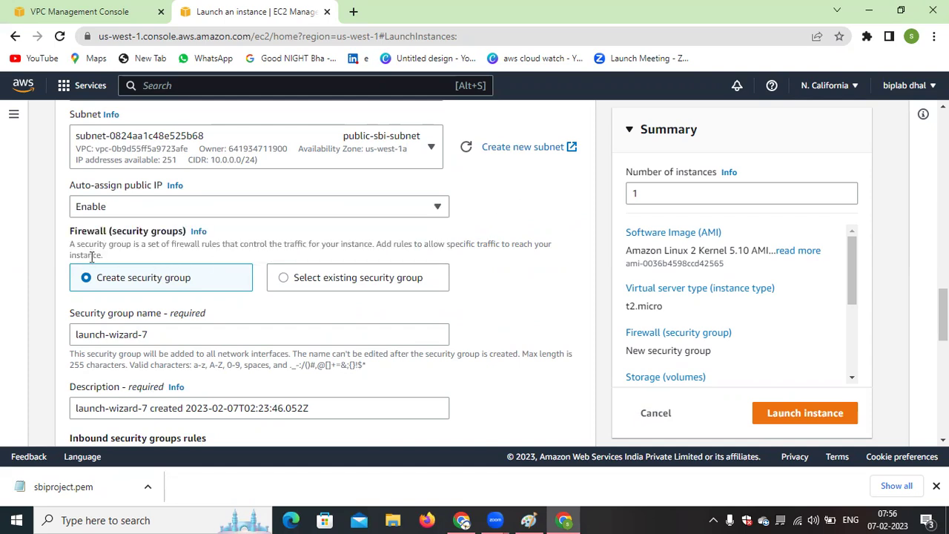
Use an existing security group for the instance's firewall, choosing sbi-security-group.
click(286, 277)
click(318, 334)
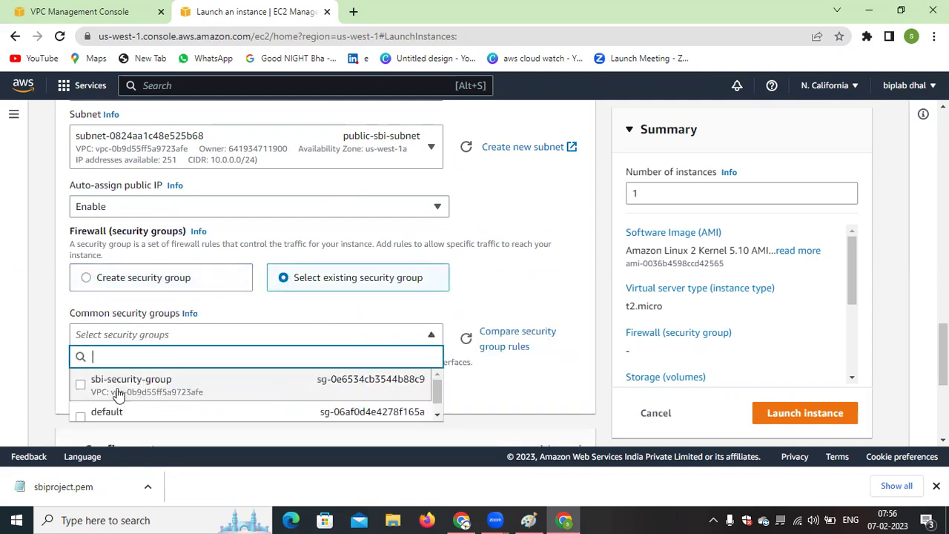
click(80, 385)
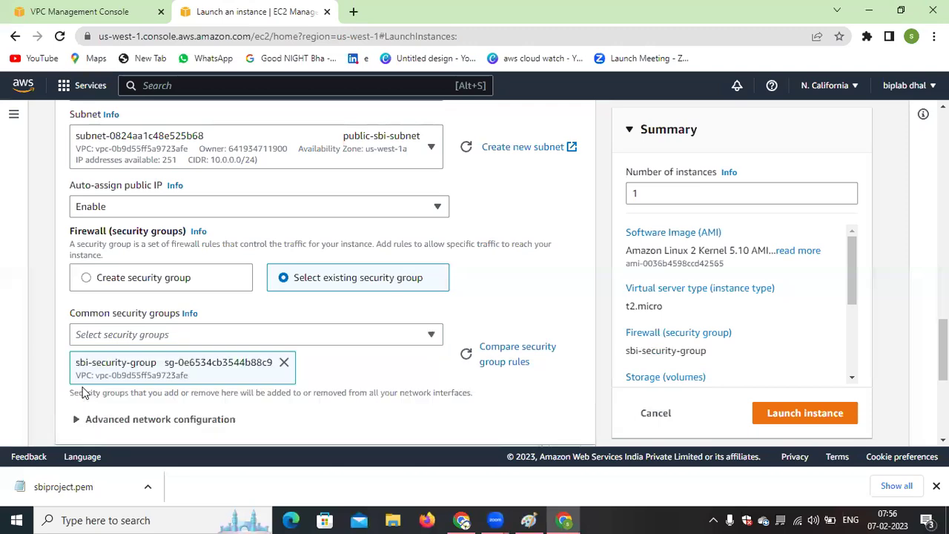
Examine the instance's storage configuration and its advanced details, down to the user data field.
scroll(421, 349, down, 3)
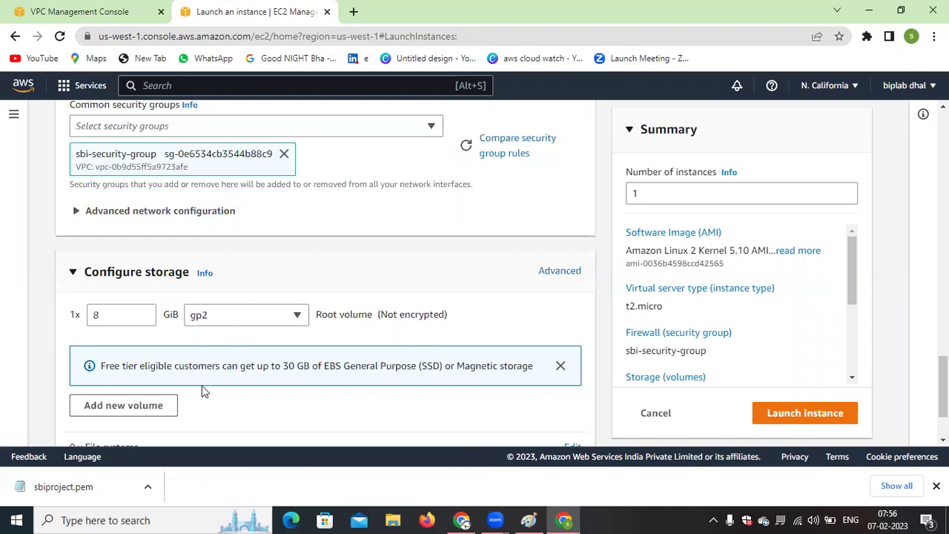
scroll(258, 360, down, 1)
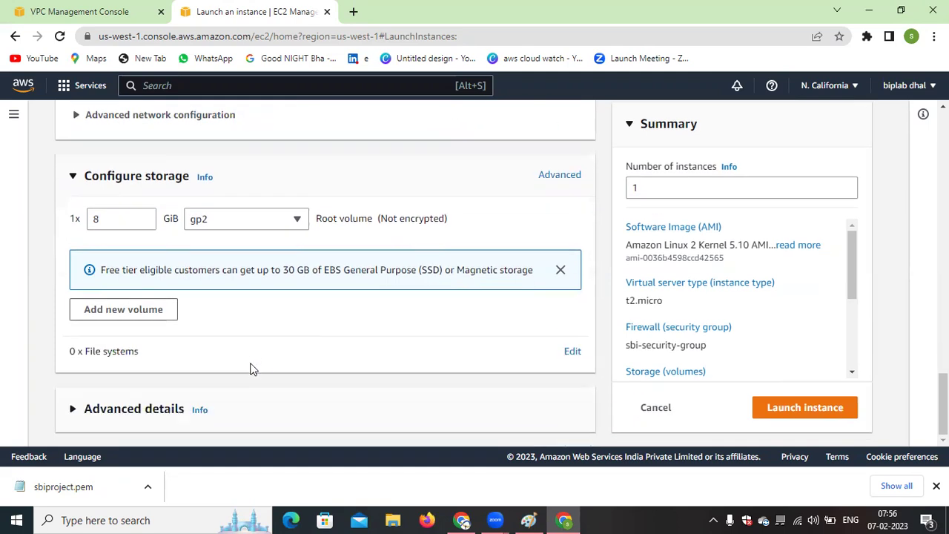
click(144, 412)
scroll(297, 364, down, 5)
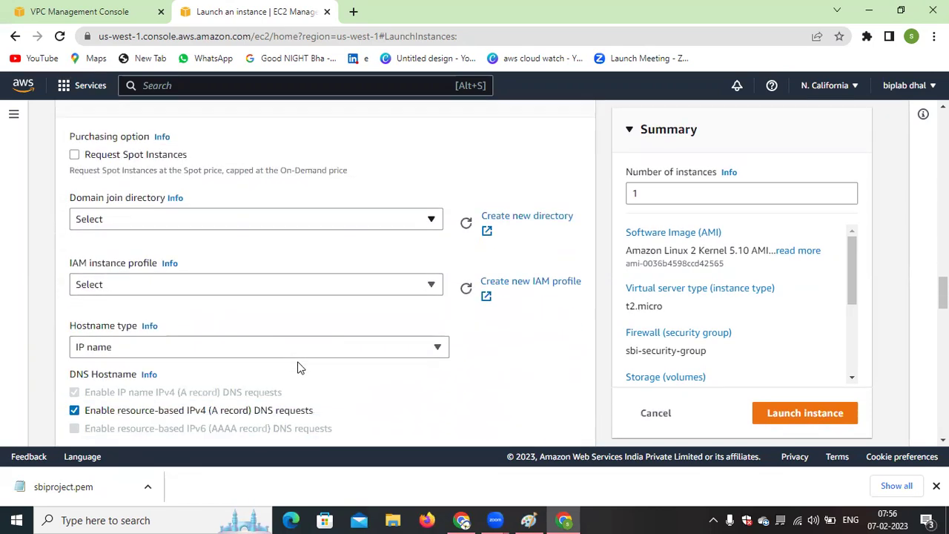
scroll(301, 358, up, 1)
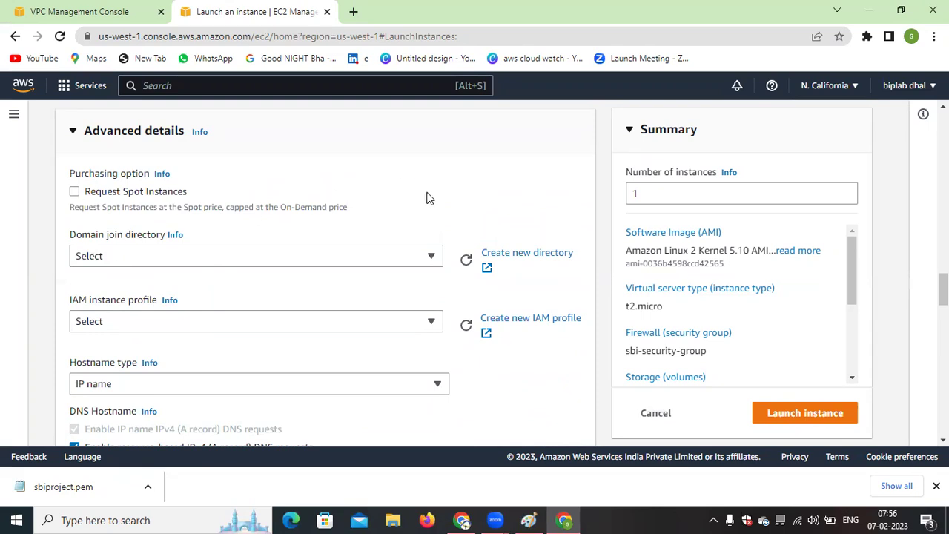
scroll(393, 233, down, 2)
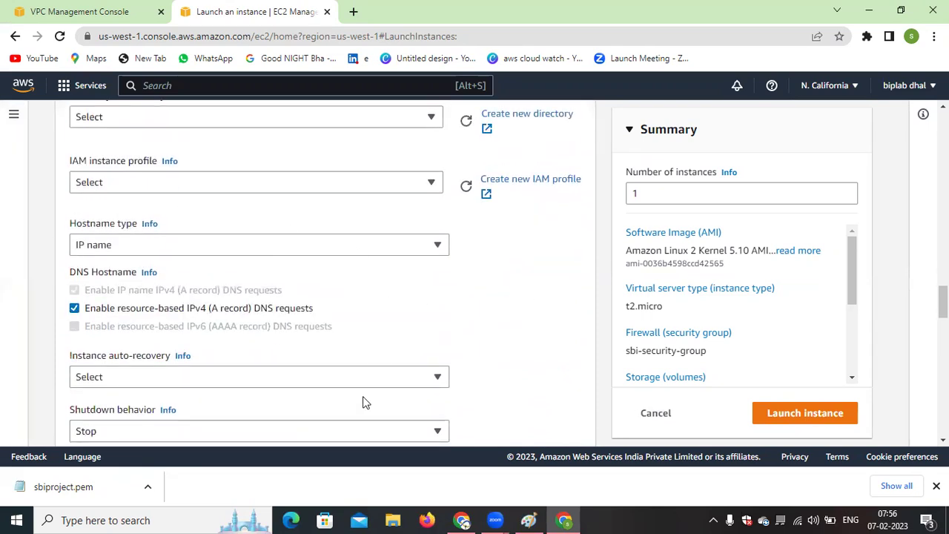
scroll(231, 302, down, 1)
scroll(230, 304, down, 10)
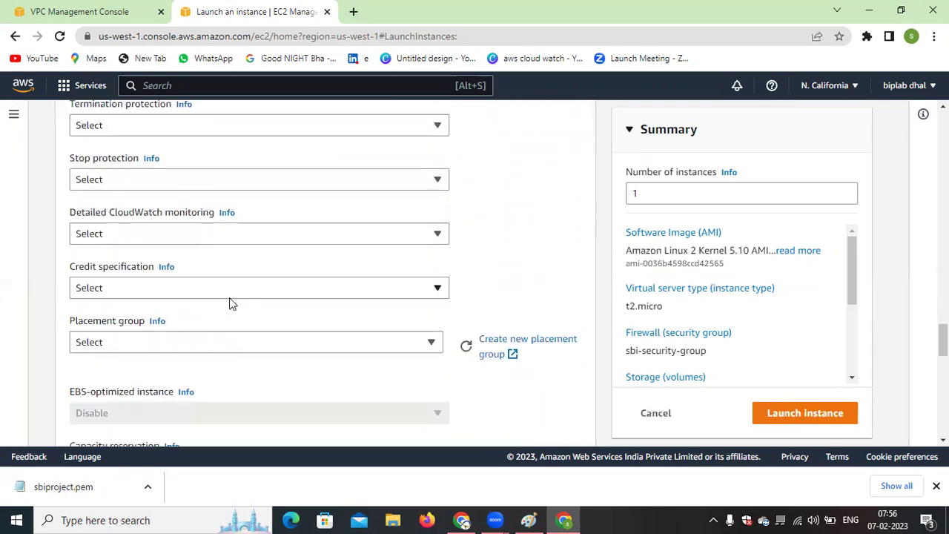
scroll(231, 308, down, 4)
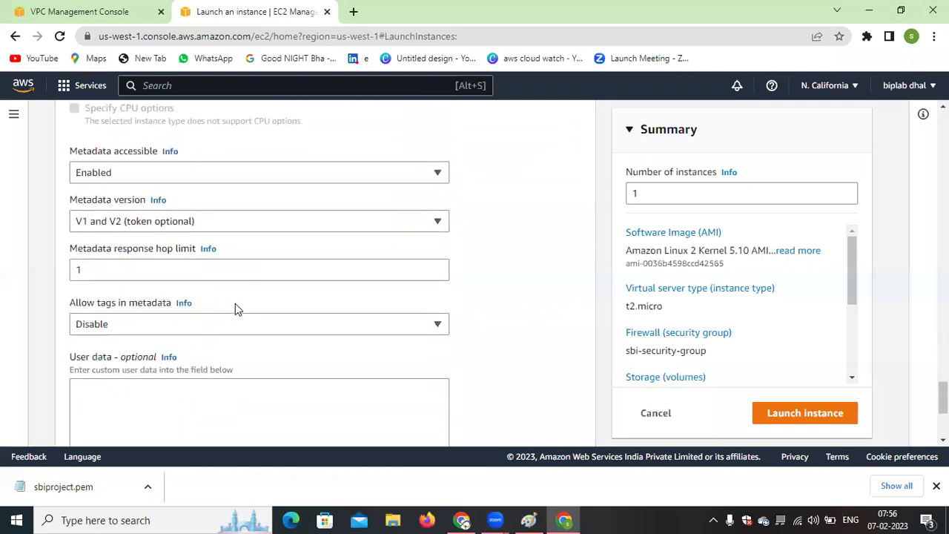
click(136, 286)
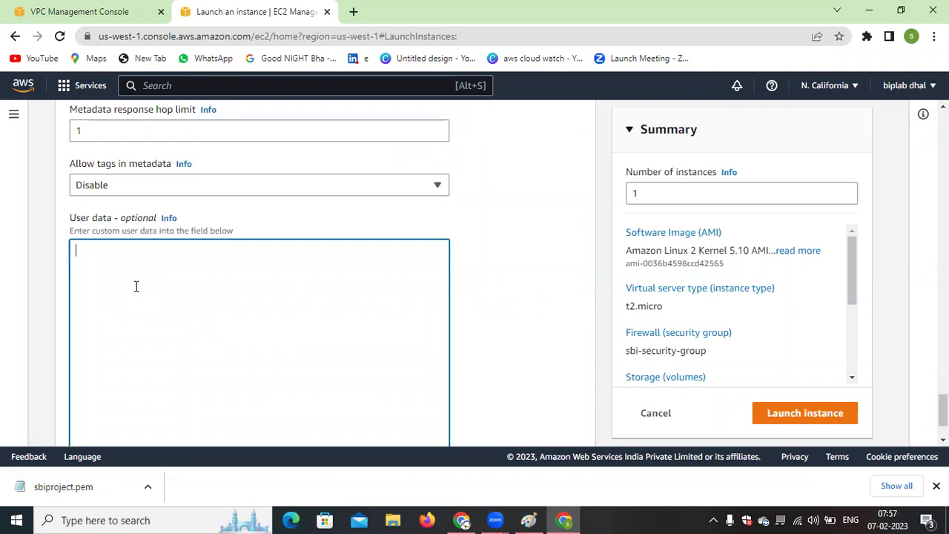
scroll(138, 285, down, 1)
scroll(288, 280, up, 3)
scroll(278, 288, up, 15)
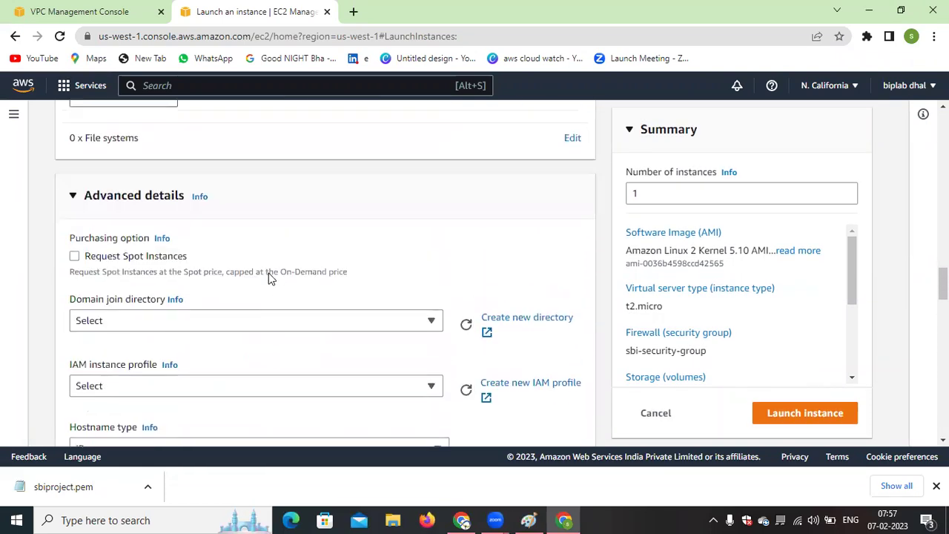
scroll(269, 275, up, 10)
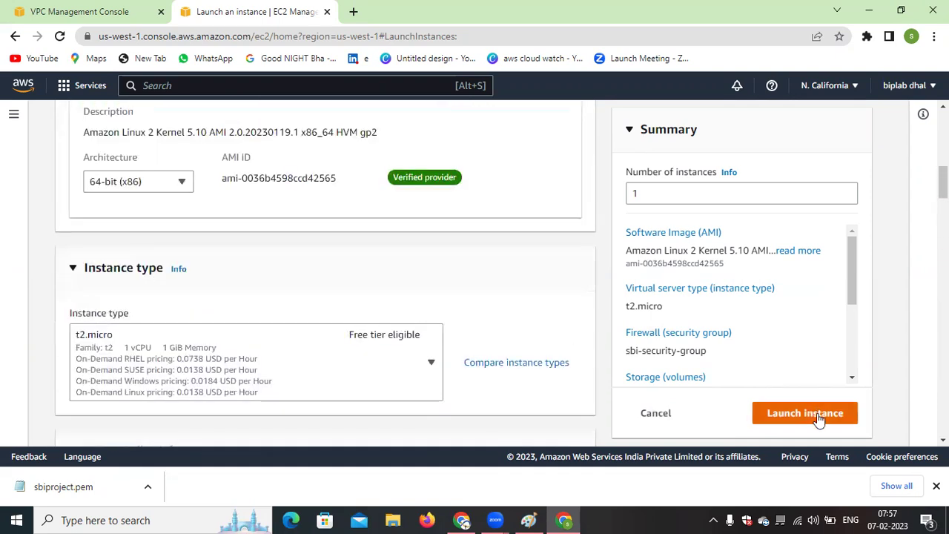
Launch the configured instance and open the list of all EC2 instances.
click(817, 415)
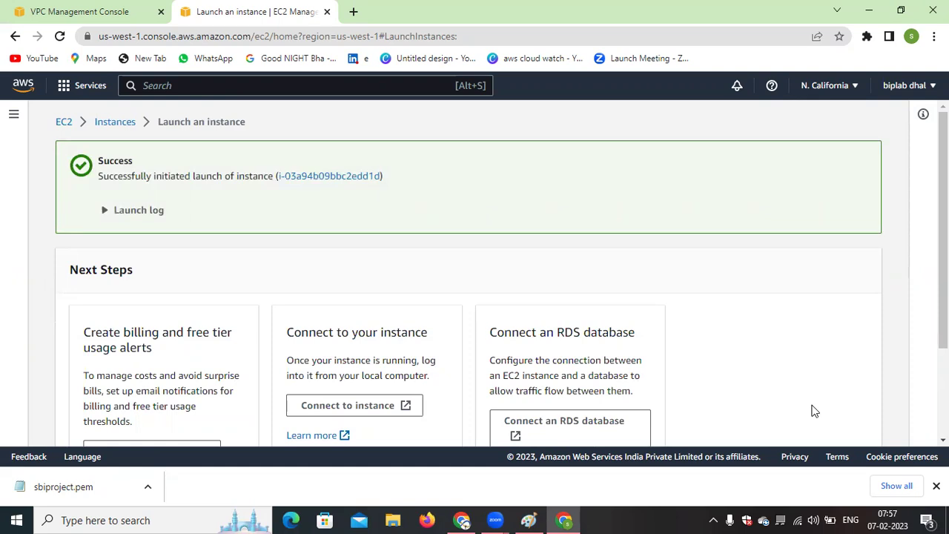
scroll(814, 410, down, 3)
click(815, 439)
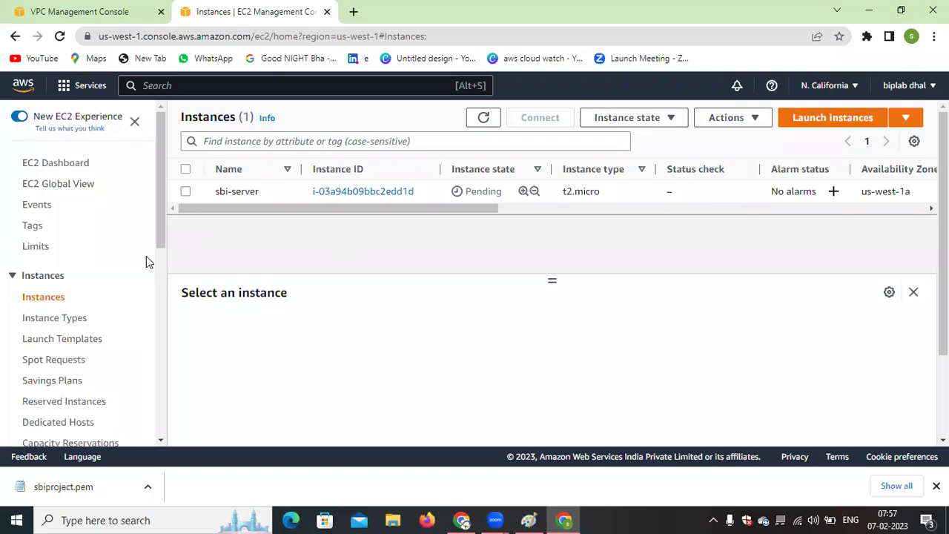
Refresh the instances list and select sbi-server to view its details.
drag(466, 208, 371, 229)
click(484, 118)
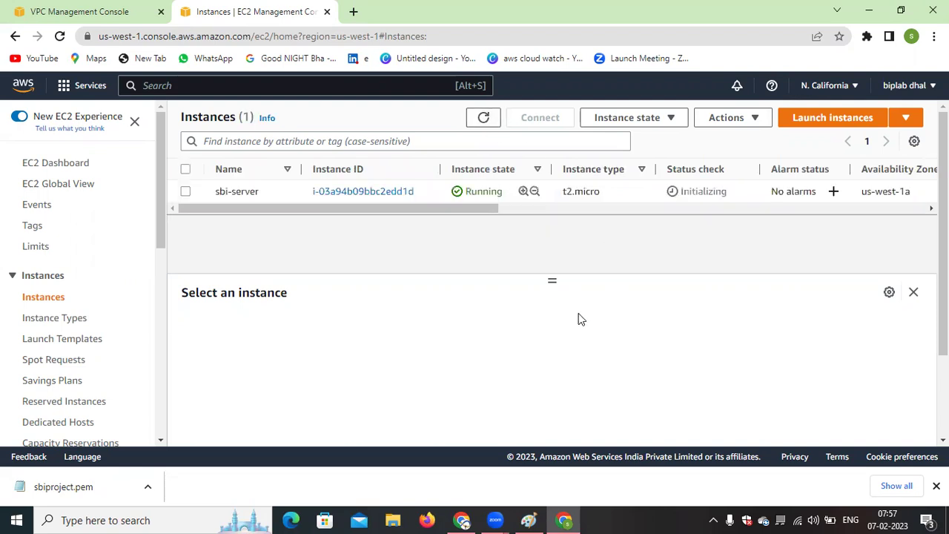
click(186, 193)
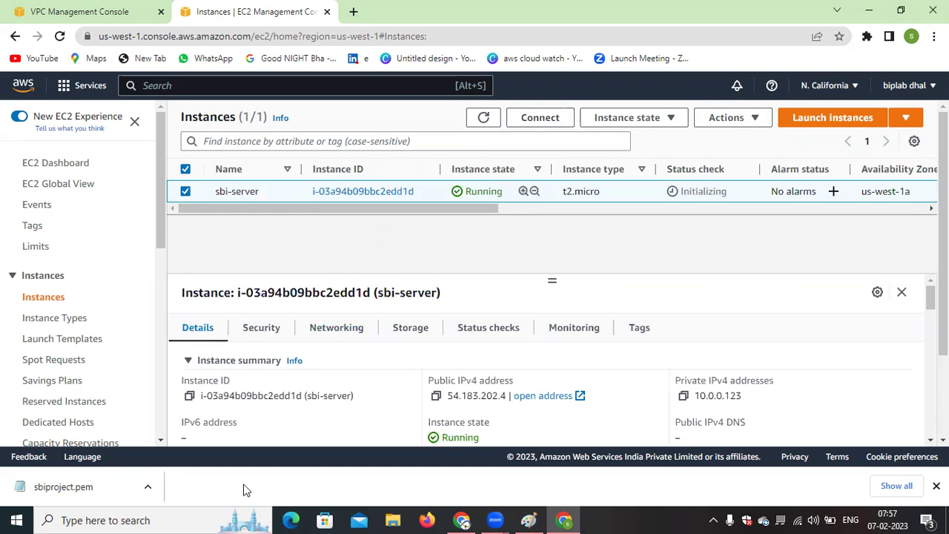
Search Windows for putty to find an SSH client installed on the computer, and return to the instances list.
click(154, 519)
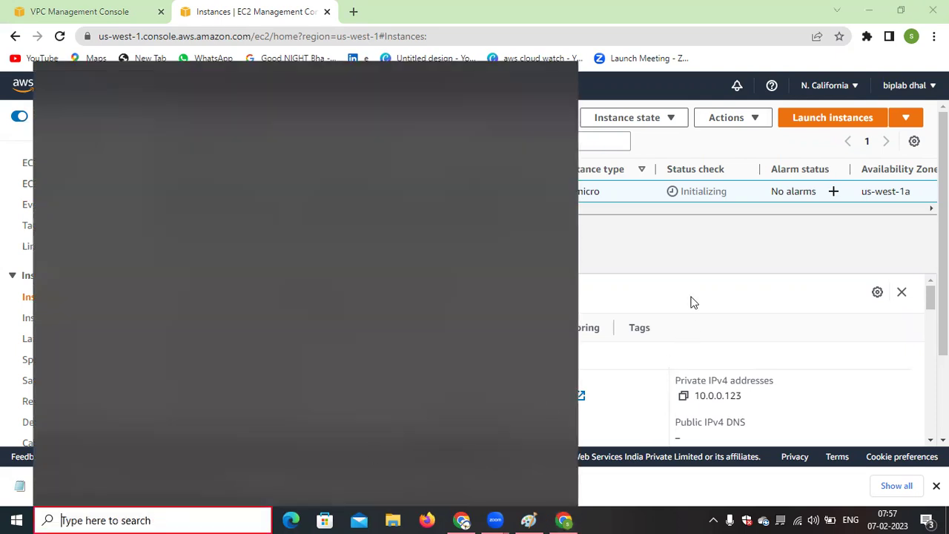
click(686, 297)
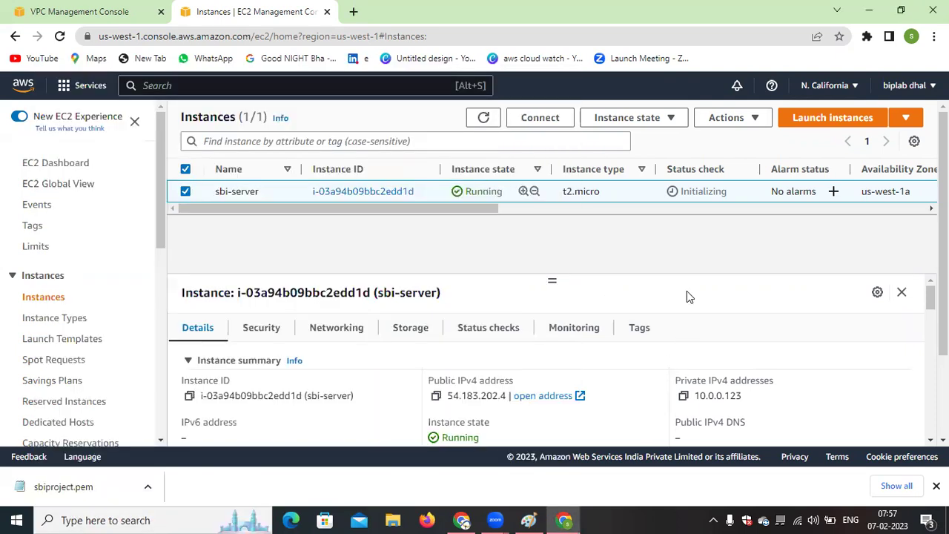
click(168, 519)
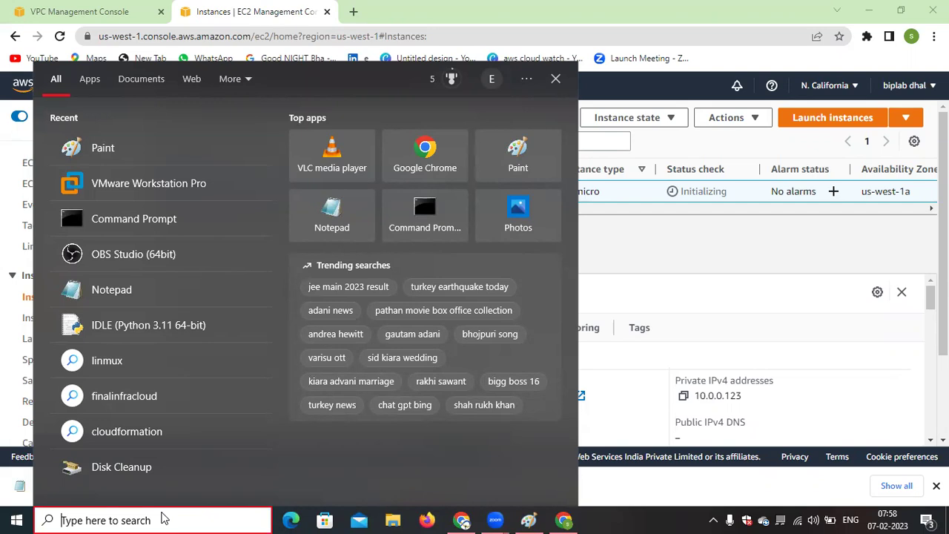
text(pu)
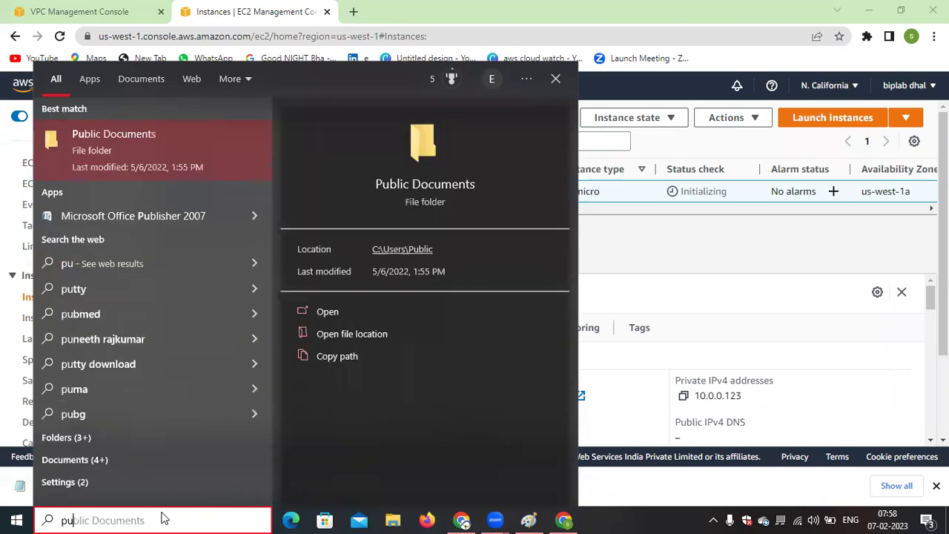
text(utt)
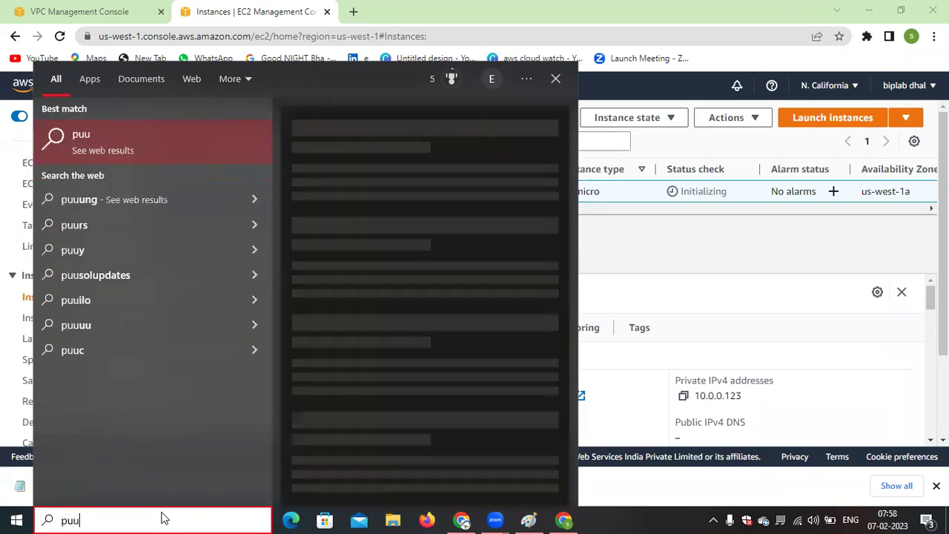
key(BackSpace)
key(BackSpace)
key(BackSpace)
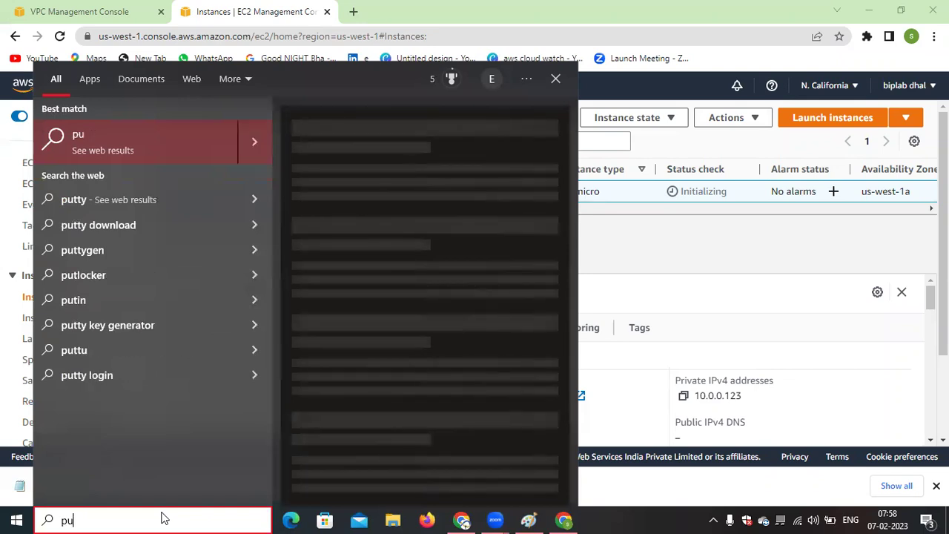
text(tt)
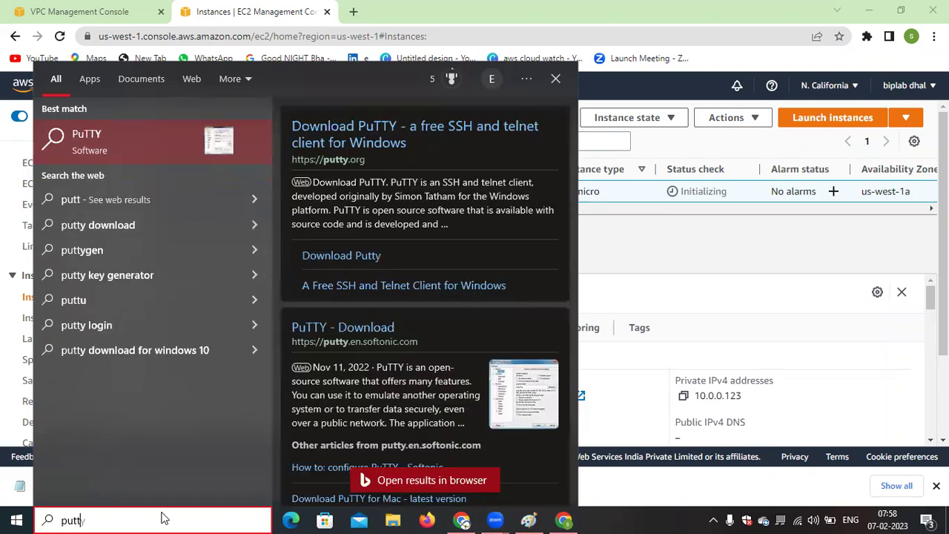
text(y)
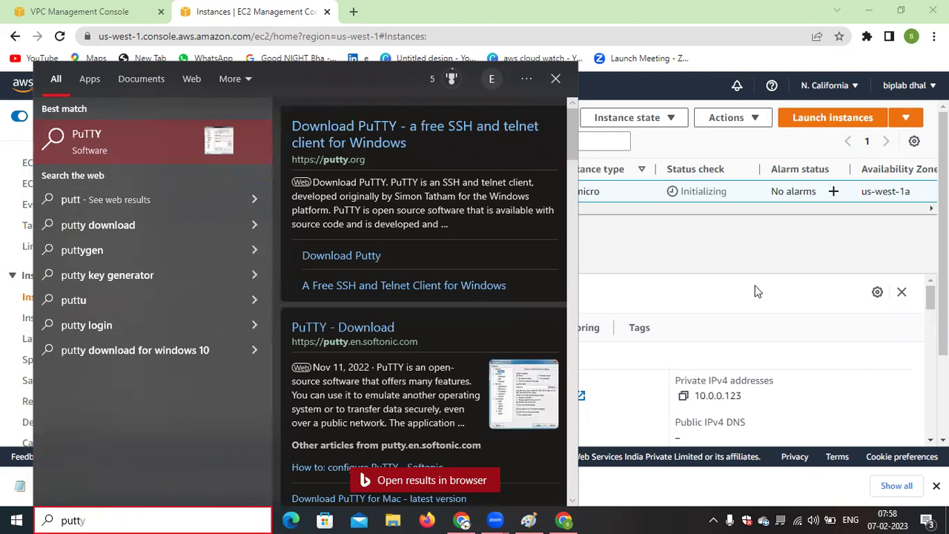
click(744, 300)
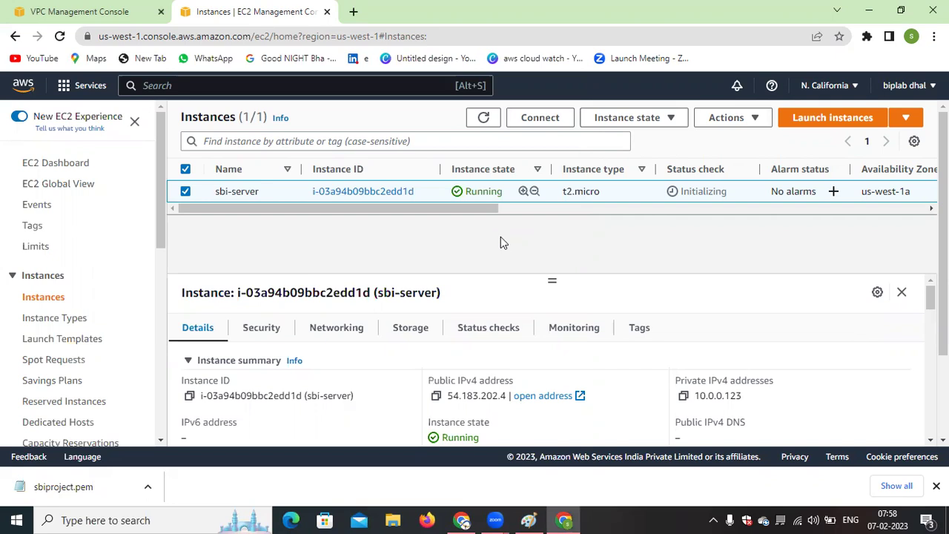
click(148, 520)
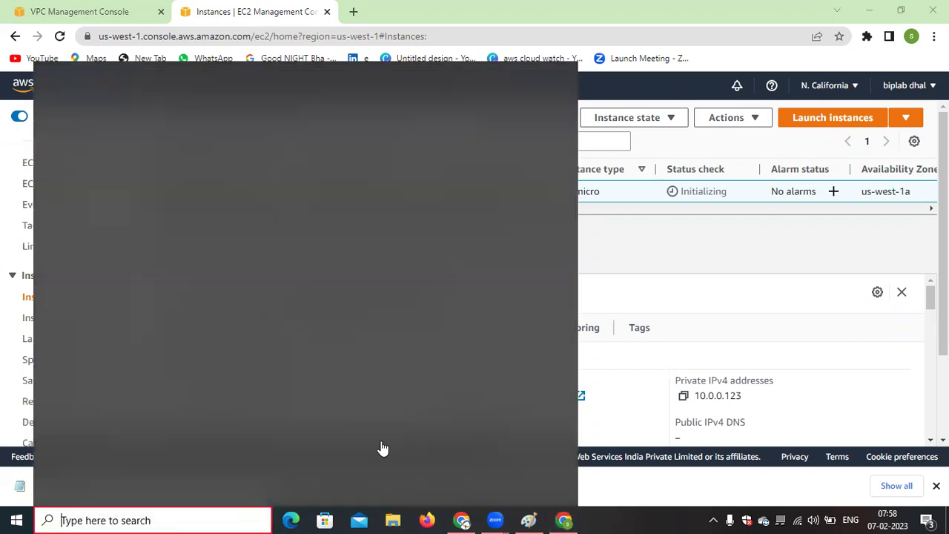
click(693, 310)
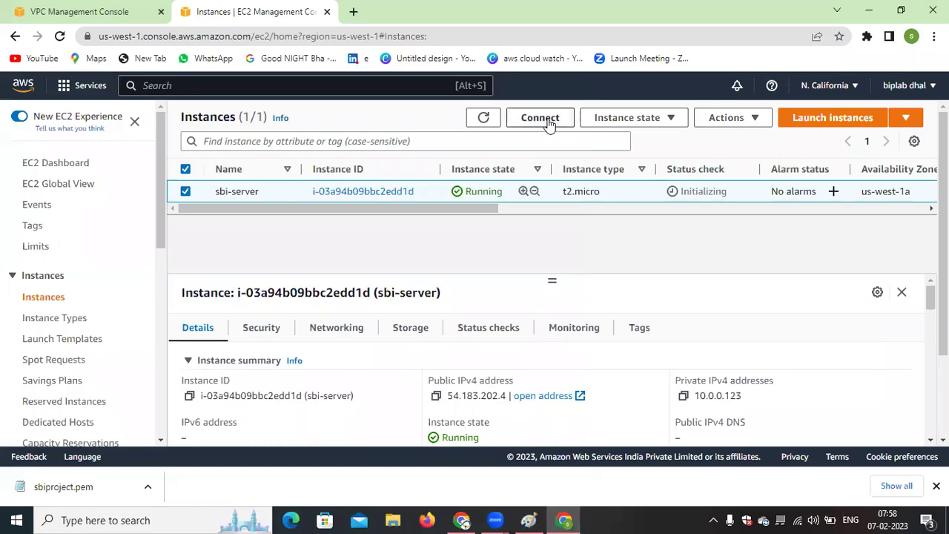
Try to connect to sbi-server through EC2 Instance Connect with the user name ec2-user.
click(549, 124)
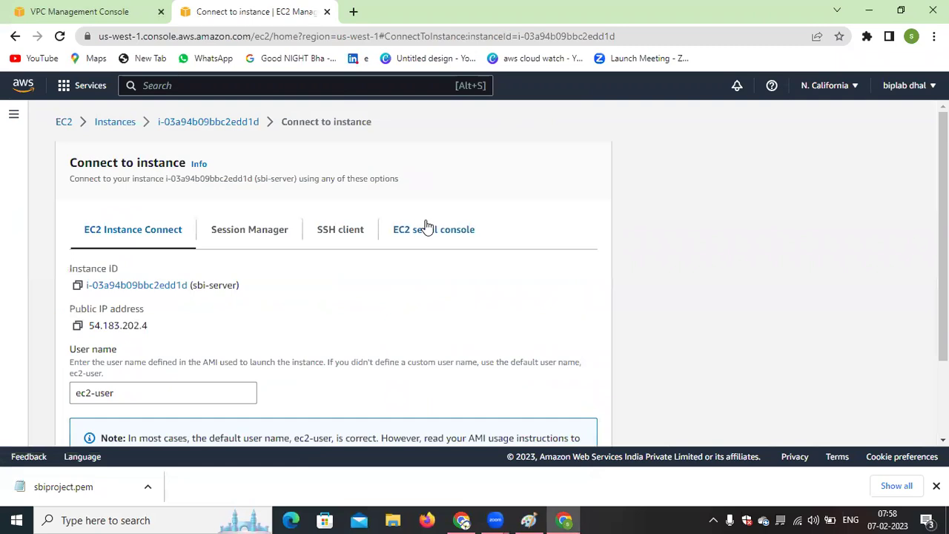
scroll(445, 238, down, 2)
click(576, 422)
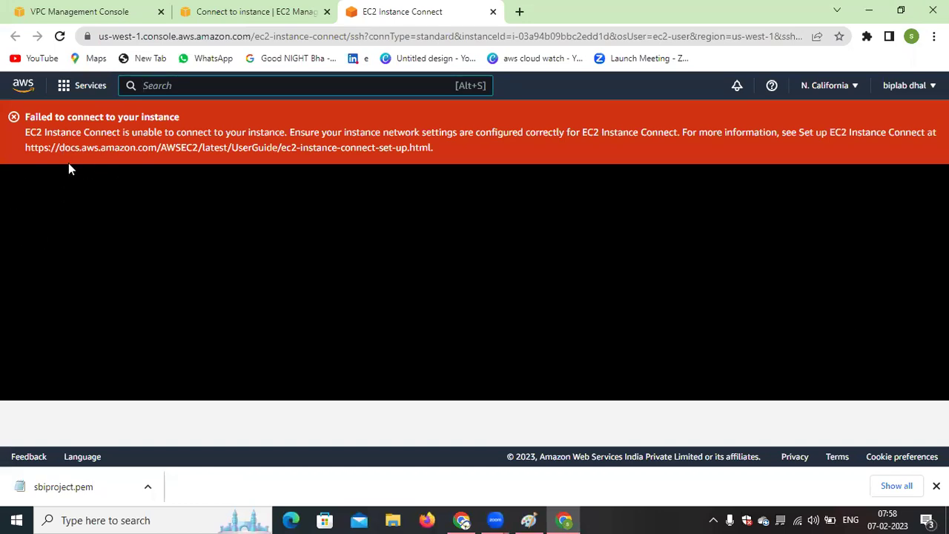
Switch to Paint, mark the s/g point between public-subnet and machine-1 on the network diagram, and return to Chrome.
click(528, 519)
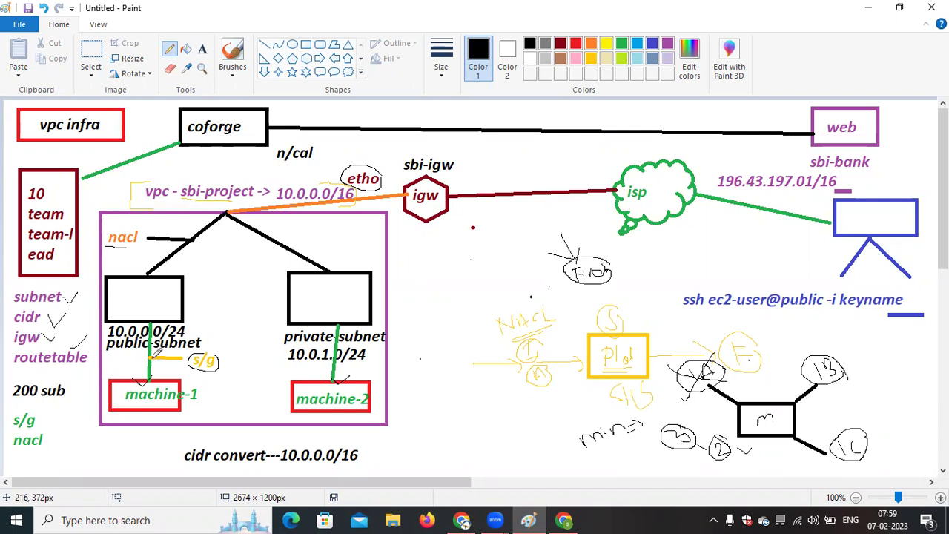
drag(147, 359, 158, 355)
click(573, 519)
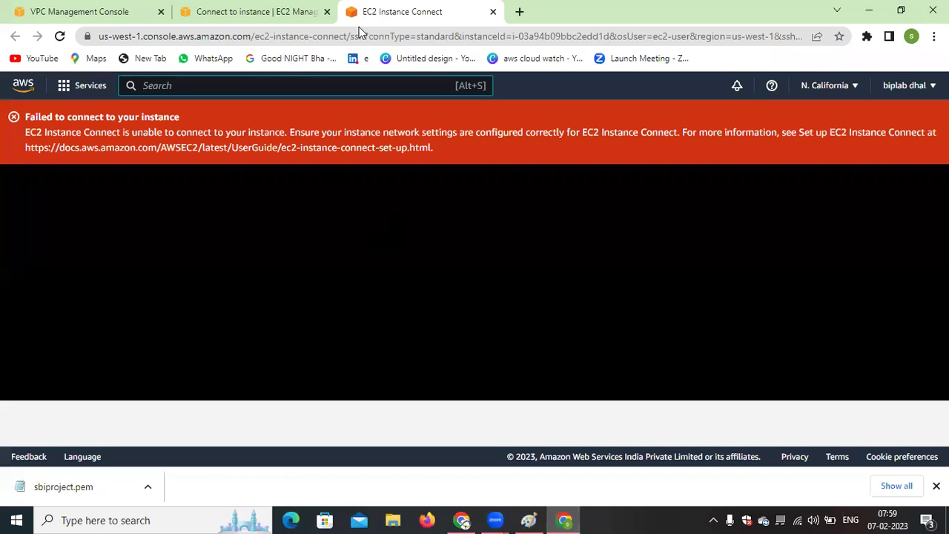
Open sbi-server's security details from the connection page and bring up the inbound rules of its sbi-security-group.
click(296, 12)
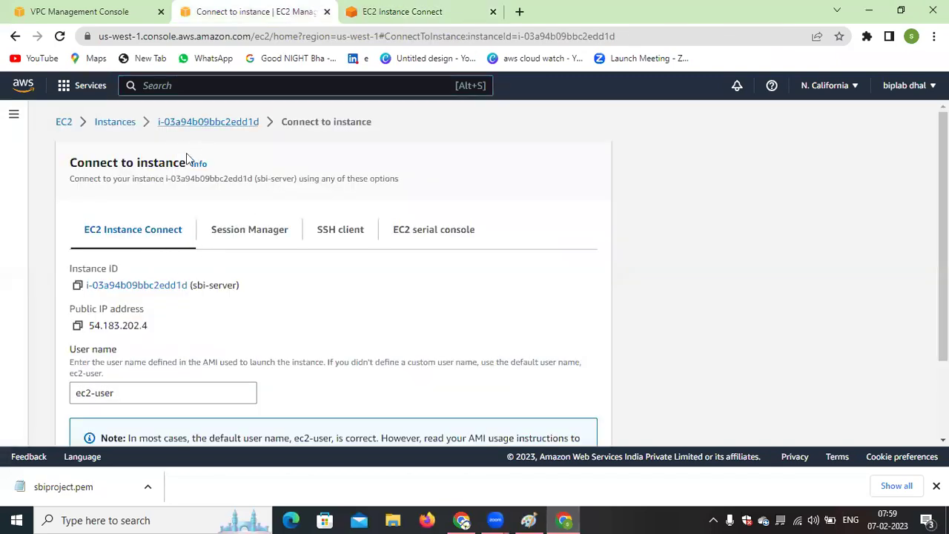
click(156, 287)
scroll(370, 291, down, 3)
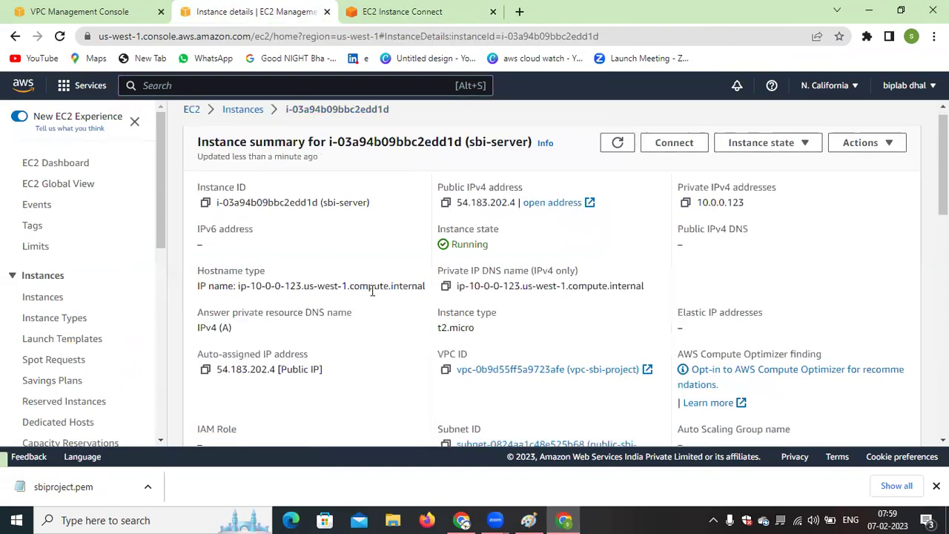
scroll(345, 331, down, 1)
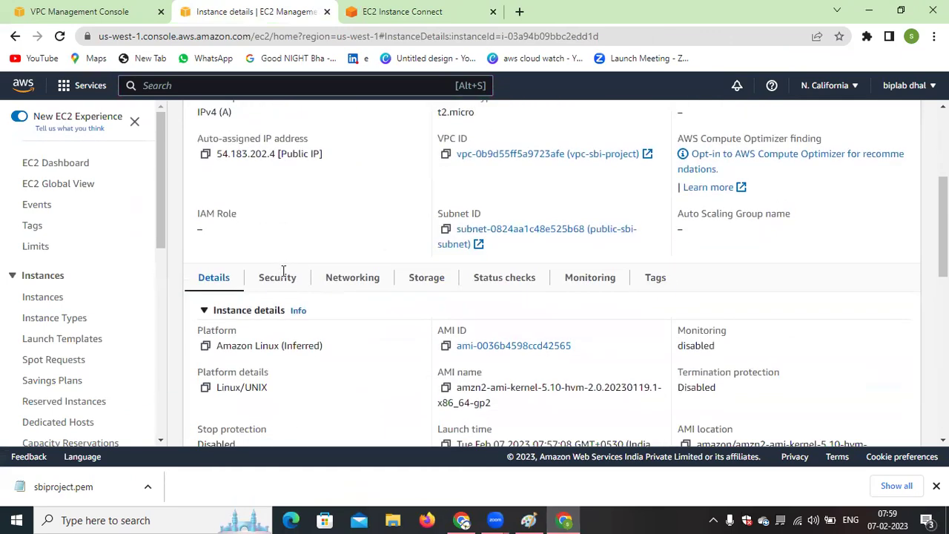
click(281, 225)
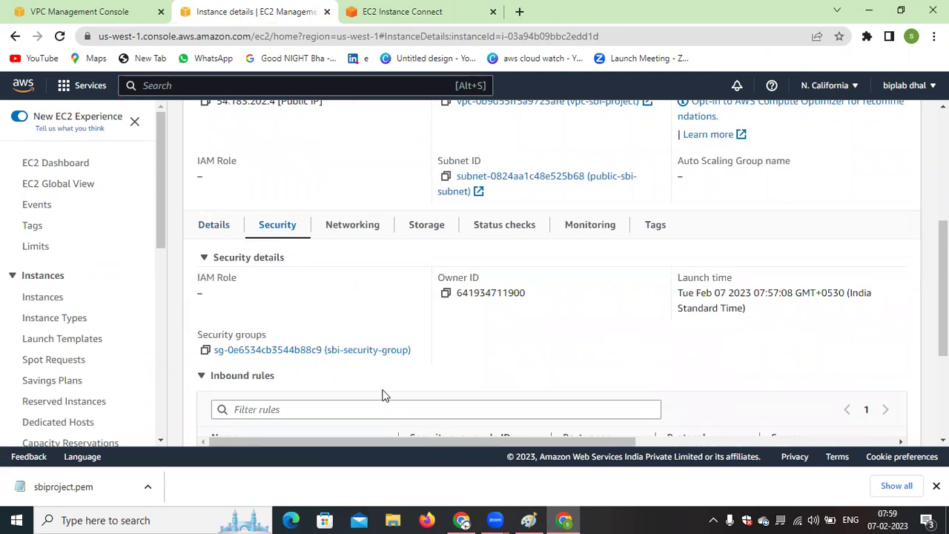
click(367, 350)
scroll(586, 367, down, 3)
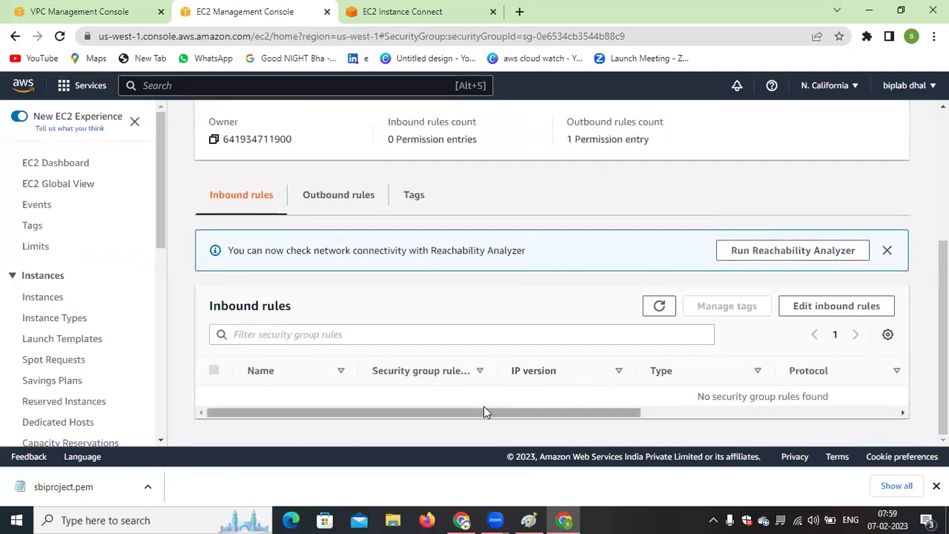
Edit the inbound rules of sbi-security-group and add a rule of type SSH.
click(822, 316)
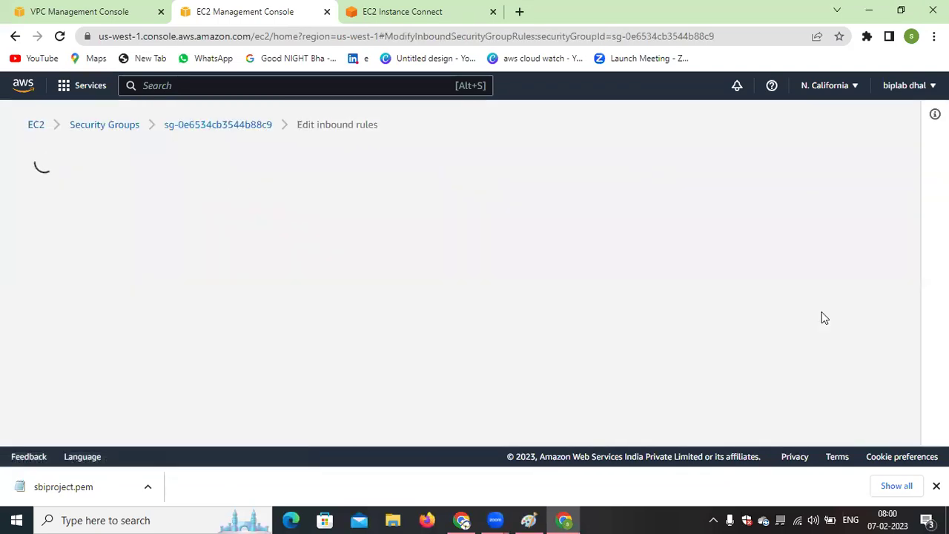
click(104, 326)
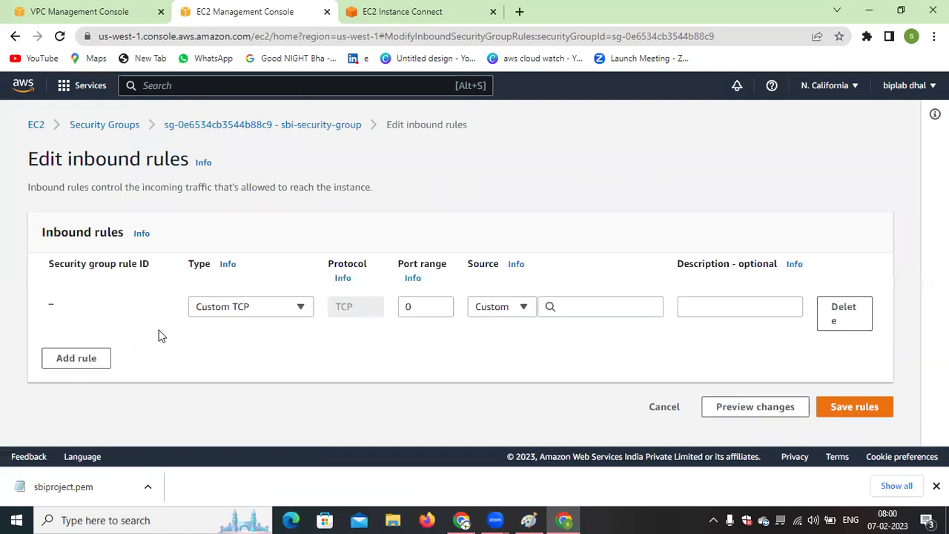
click(278, 309)
scroll(232, 239, down, 3)
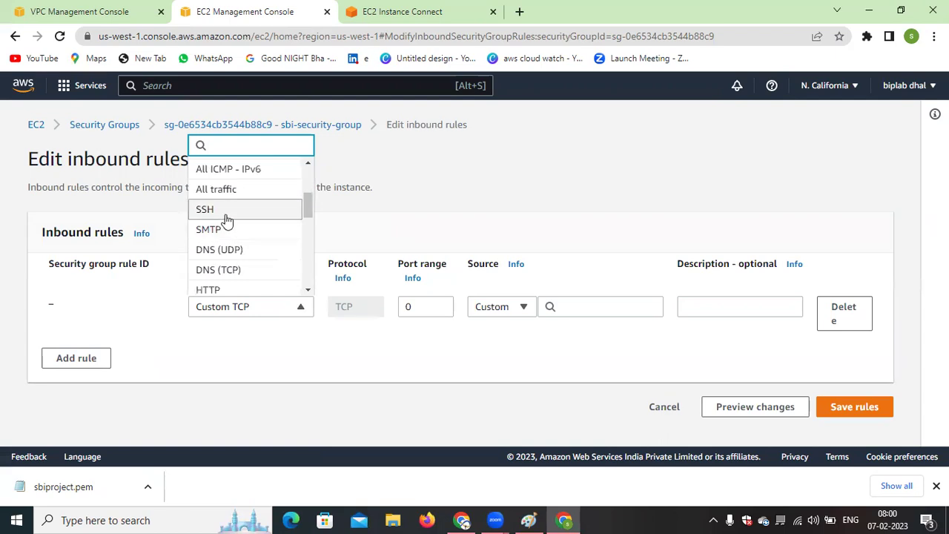
click(225, 211)
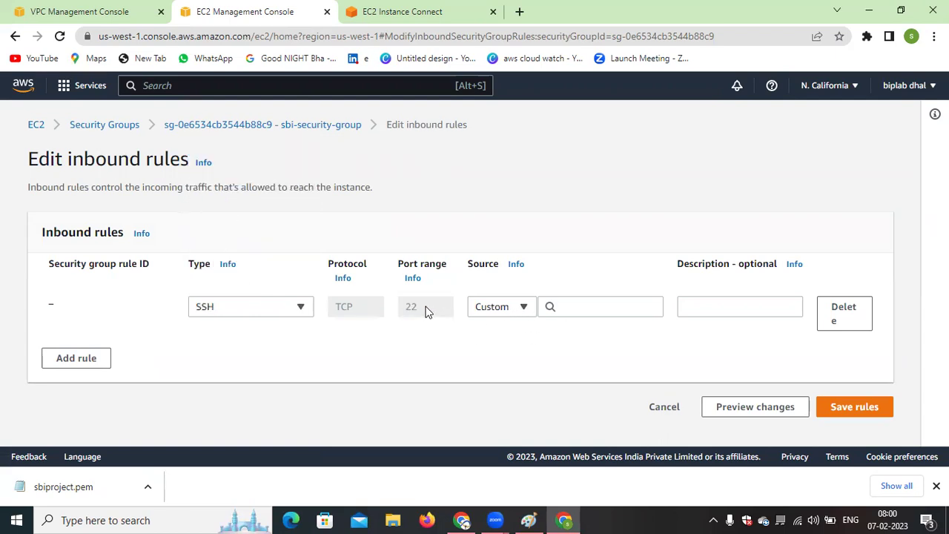
click(509, 310)
click(606, 268)
click(590, 304)
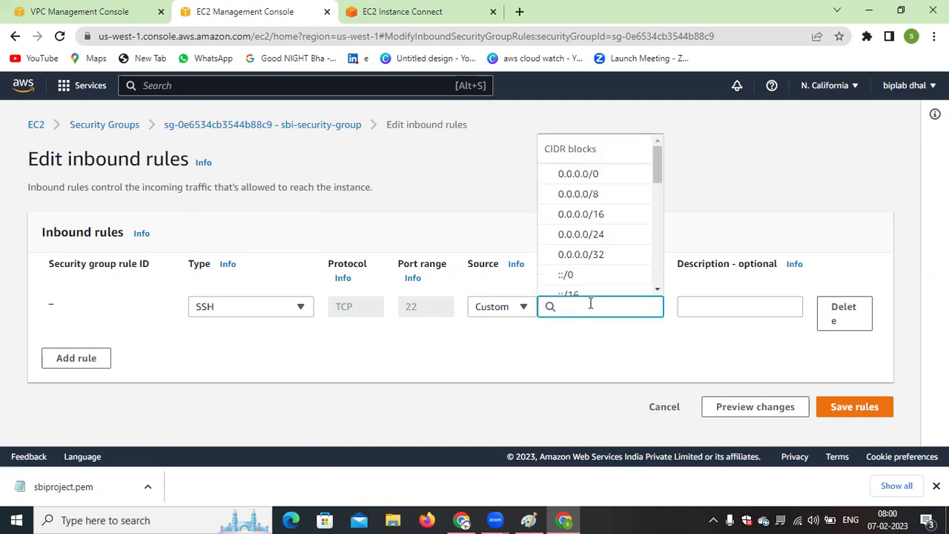
scroll(599, 256, down, 5)
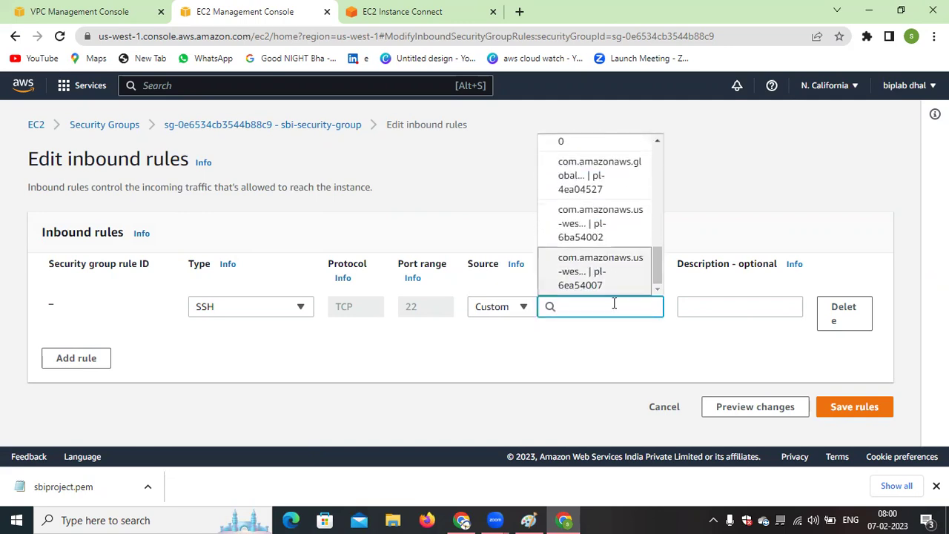
click(631, 362)
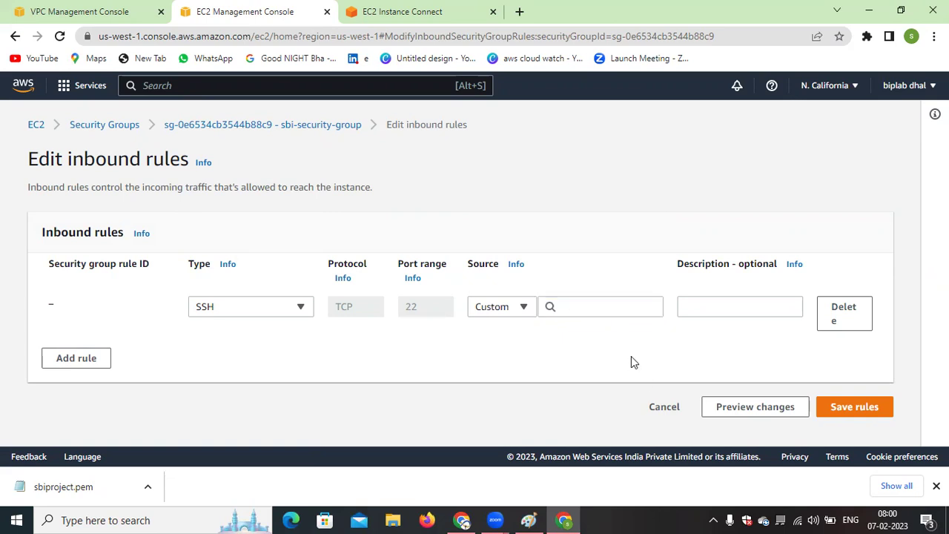
Set the SSH rule's source to Anywhere-IPv4 and save the inbound rules.
click(528, 306)
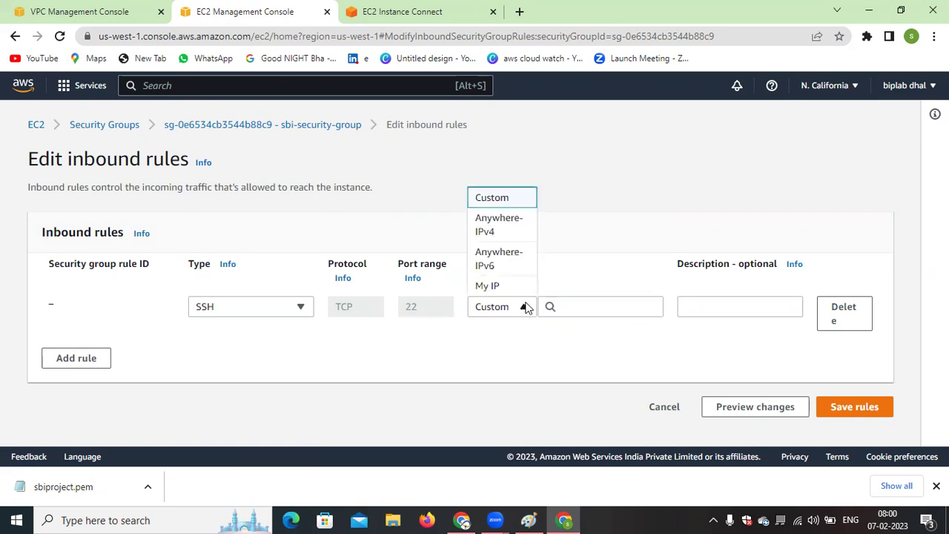
click(494, 227)
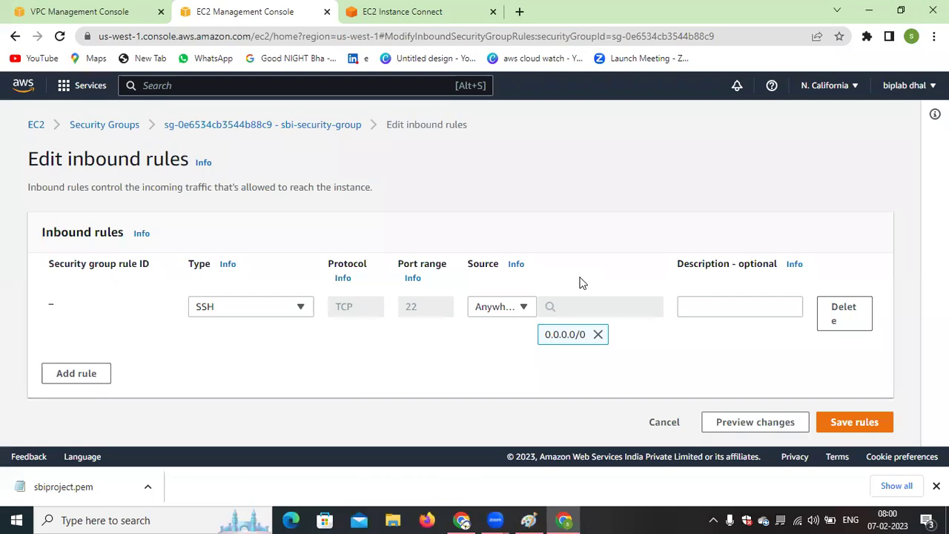
click(858, 424)
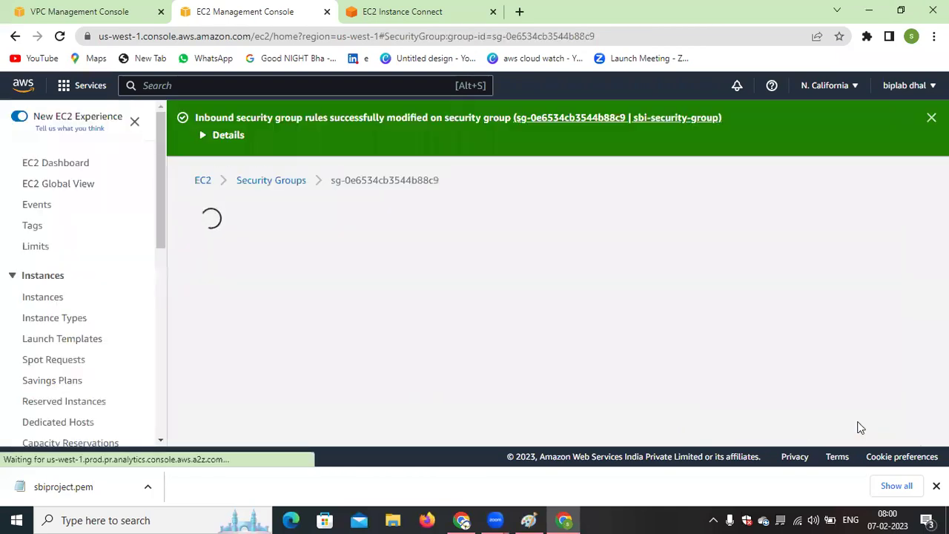
Reload the EC2 Instance Connect session for sbi-server and enter the clear command in its terminal.
click(436, 11)
click(61, 37)
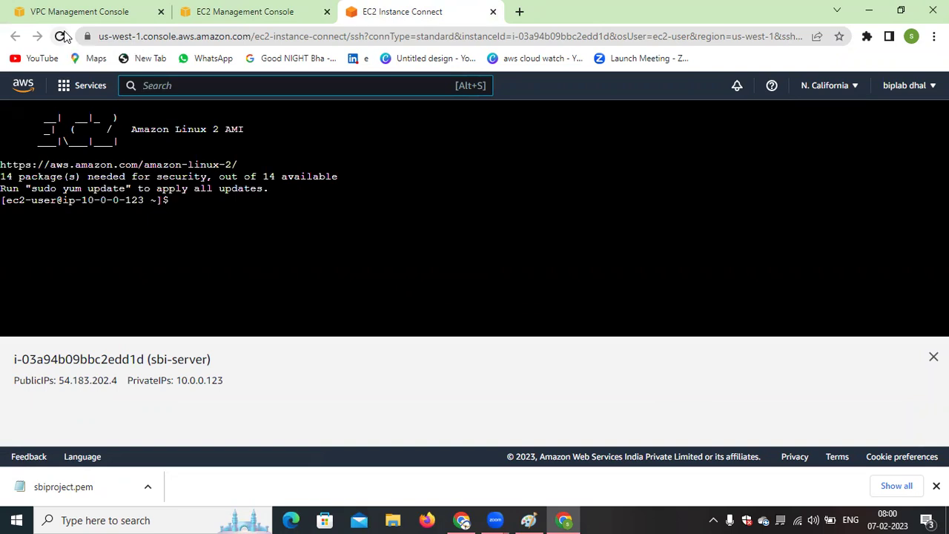
click(231, 243)
text(clear)
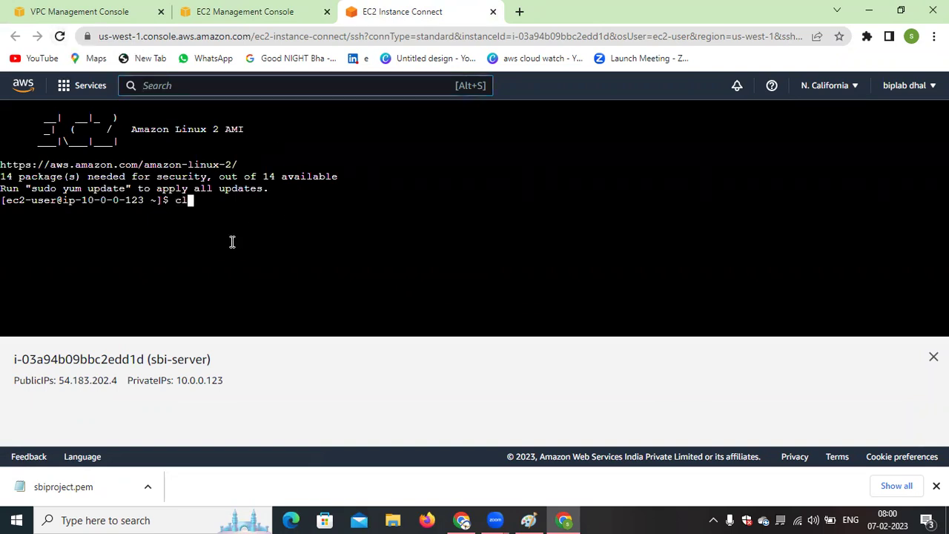
Clear the login banner from the sbi-server terminal with the clear command.
key(Return)
key(Return)
key(Return)
key(Return)
key(Return)
key(Return)
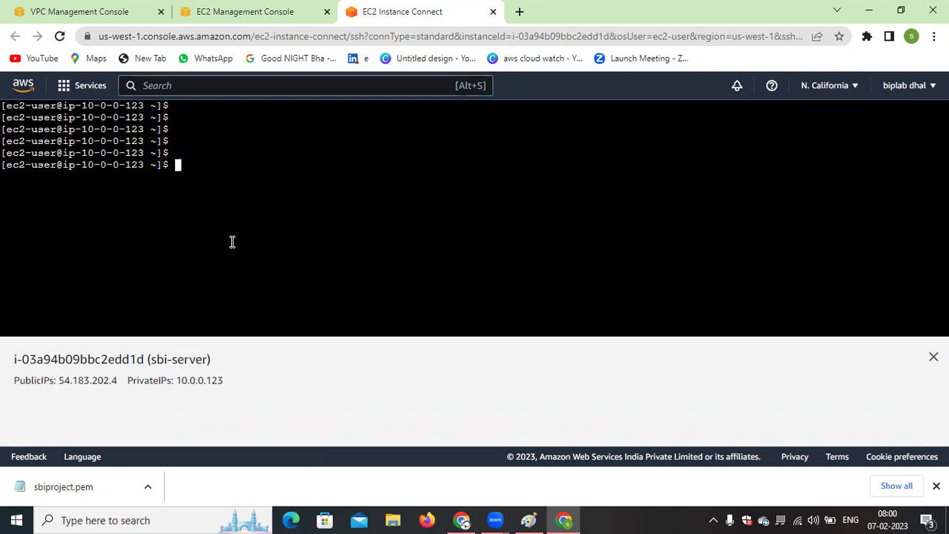
Switch the terminal session to the root user with sudo -i.
text(a)
text(udo -i)
key(Return)
key(Return)
key(Return)
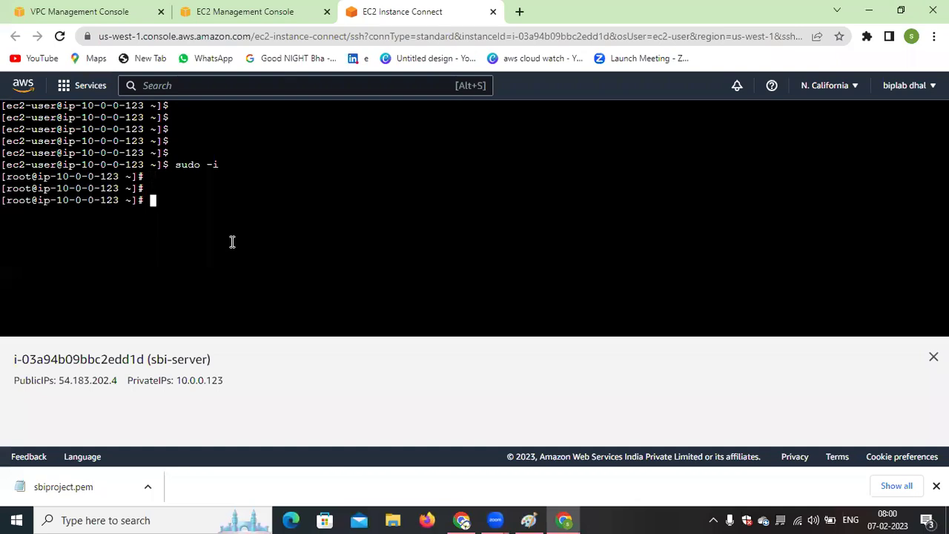
Clear the root shell's terminal screen, leaving a few empty prompt lines.
text(clear)
key(Return)
key(Return)
key(Return)
key(Return)
key(Return)
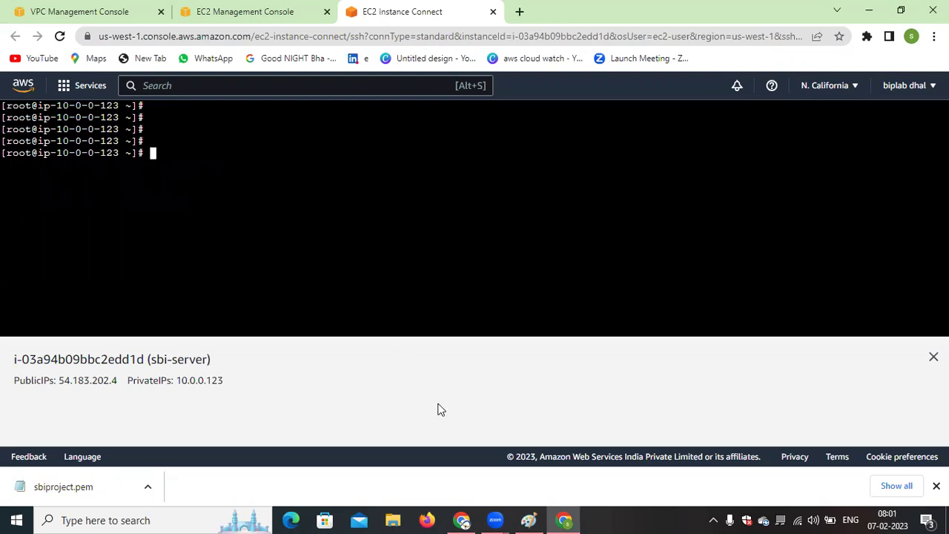
Install the httpd package with yum install httpd and answer y to the installation prompt.
text(yum inst)
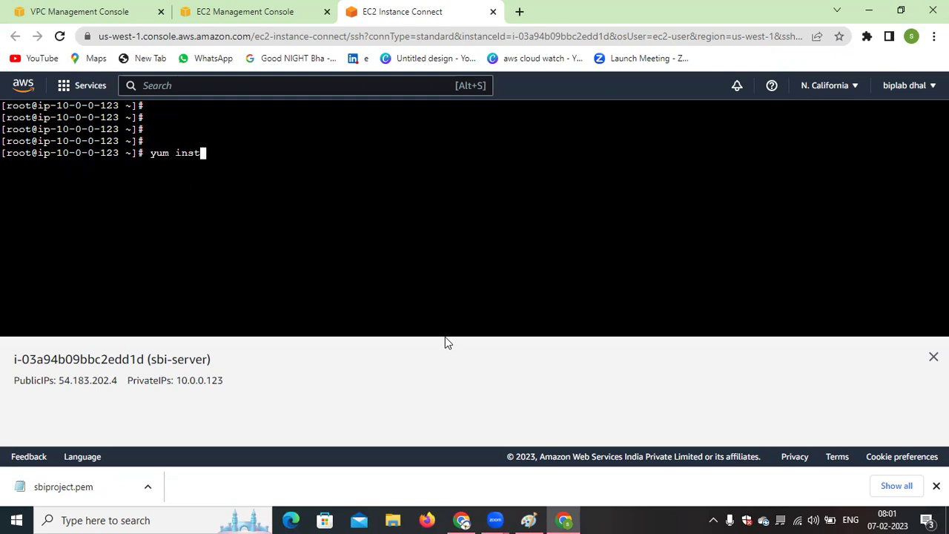
text(all httpd)
key(Return)
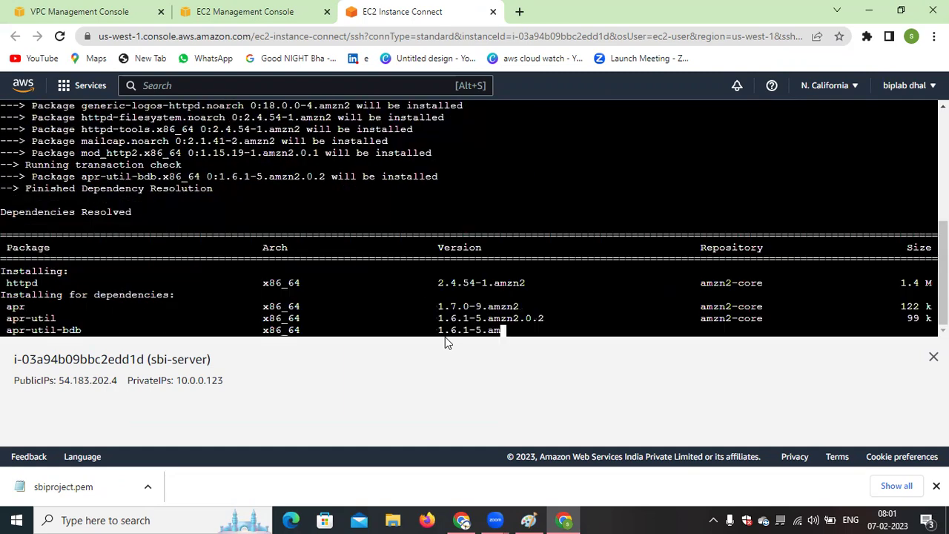
text(y)
key(Return)
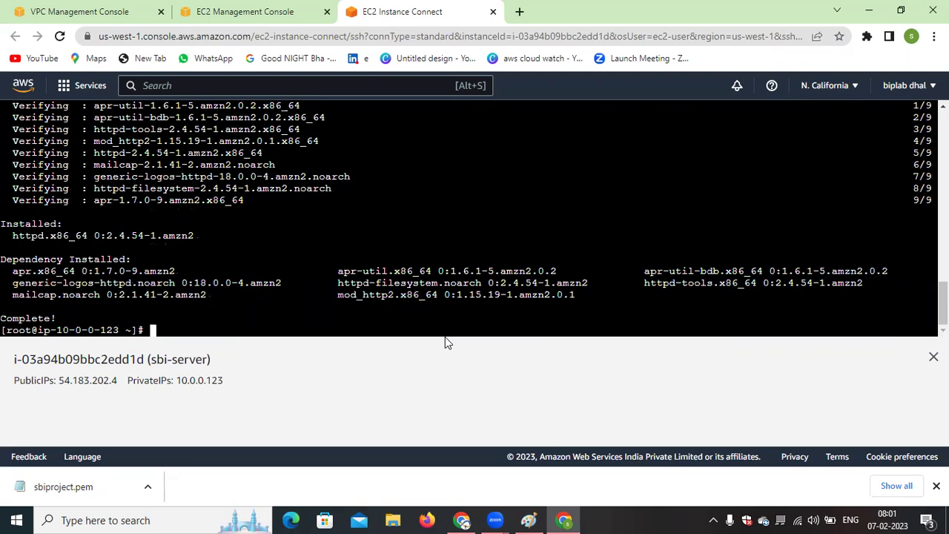
Enable the httpd service at boot with systemctl enable httpd.
text(systemctl enable )
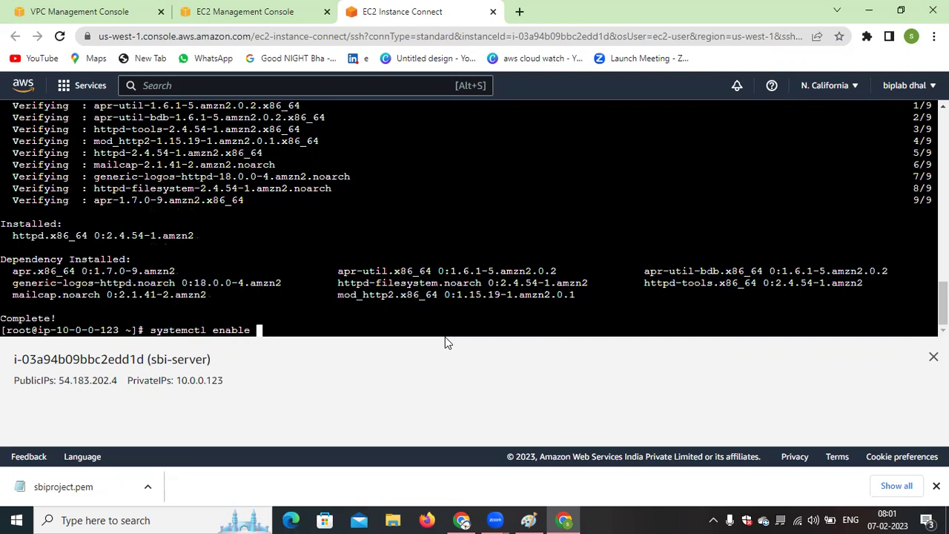
text(httpd)
key(Return)
Start the web server by changing the previous command to systemctl start httpd and running it.
key(Up)
key(Left)
key(Left)
key(Left)
key(Left)
key(Left)
key(Left)
key(BackSpace)
key(BackSpace)
key(BackSpace)
key(BackSpace)
key(BackSpace)
key(BackSpace)
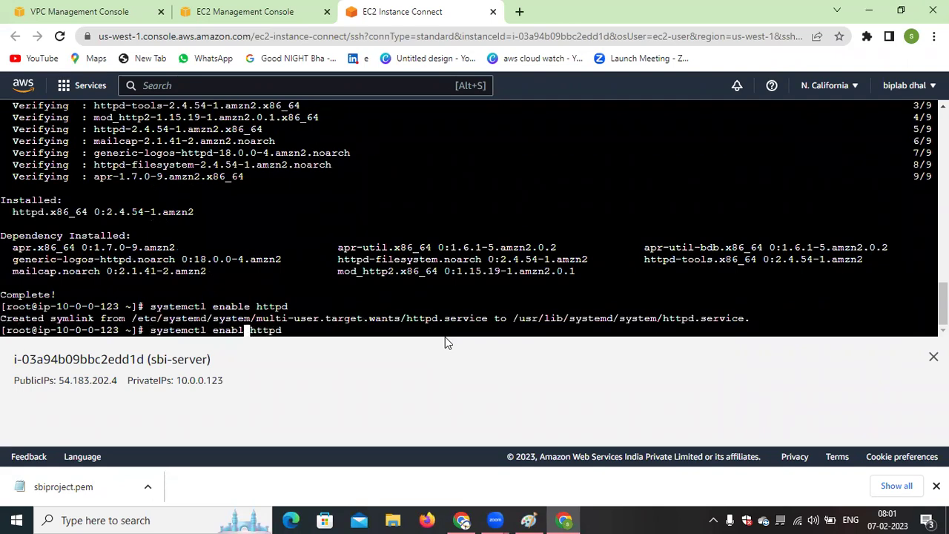
text(start)
key(Return)
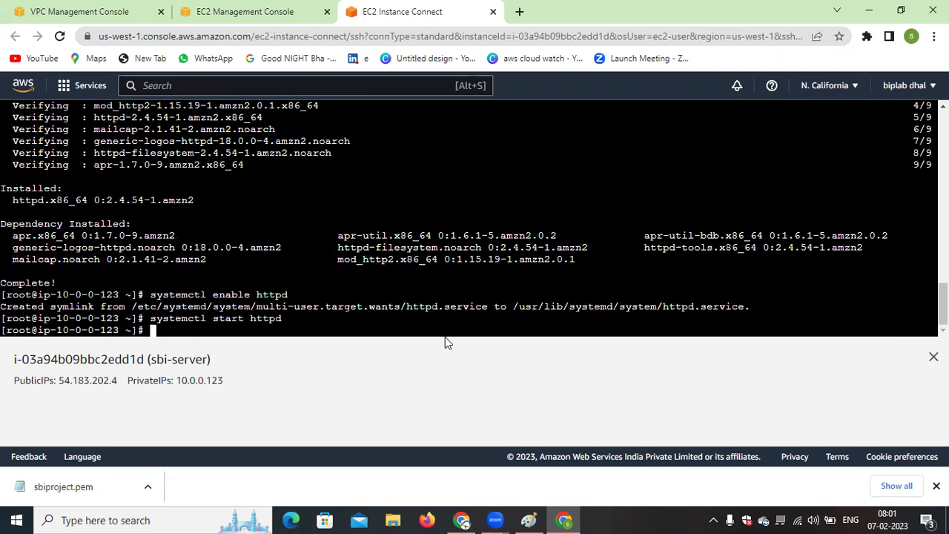
Check the web server service by running systemctl status httpd.
key(Up)
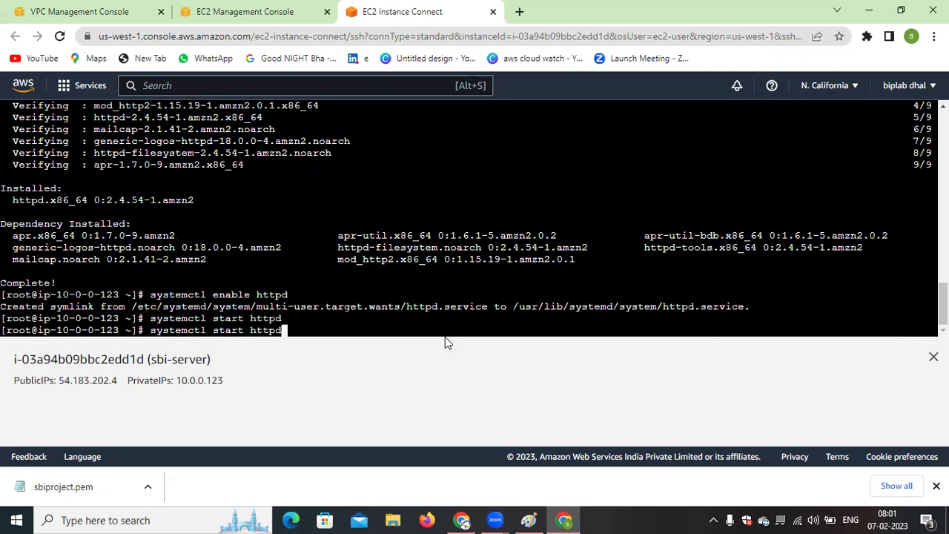
key(Left)
key(Left)
key(Left)
key(Left)
key(Left)
key(Left)
key(Left)
key(Delete)
key(BackSpace)
key(BackSpace)
key(BackSpace)
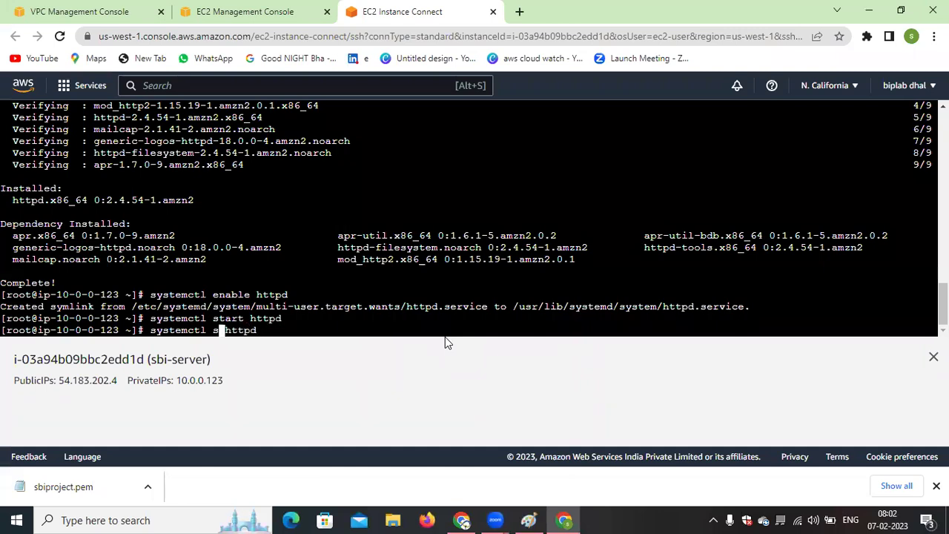
text(tatus)
key(Return)
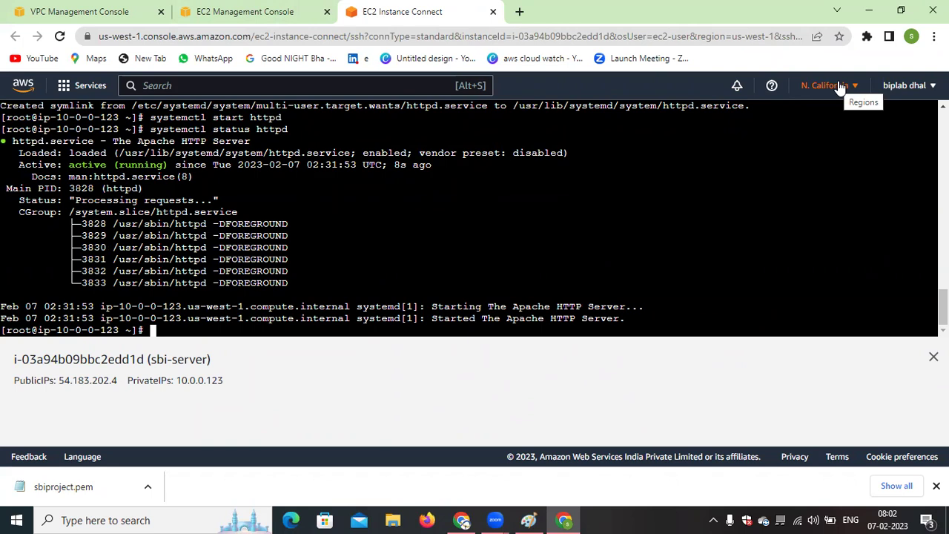
Search Google for "sample website download" in a new browser tab and open the free-css.com free website templates result.
click(519, 11)
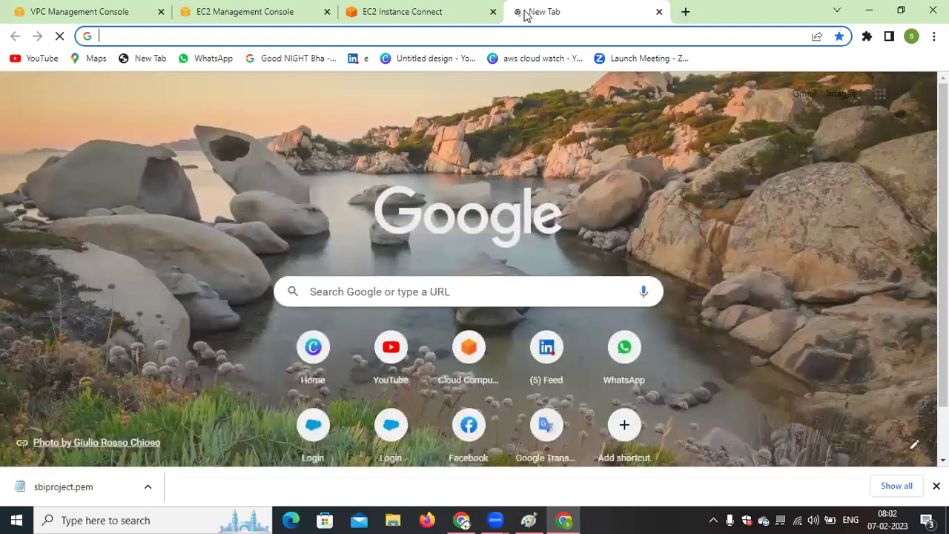
text(sam)
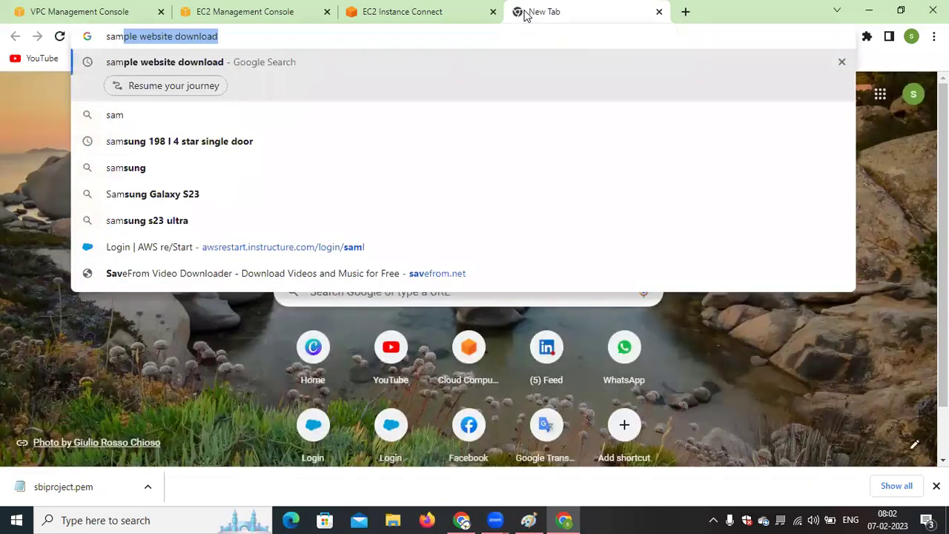
key(Return)
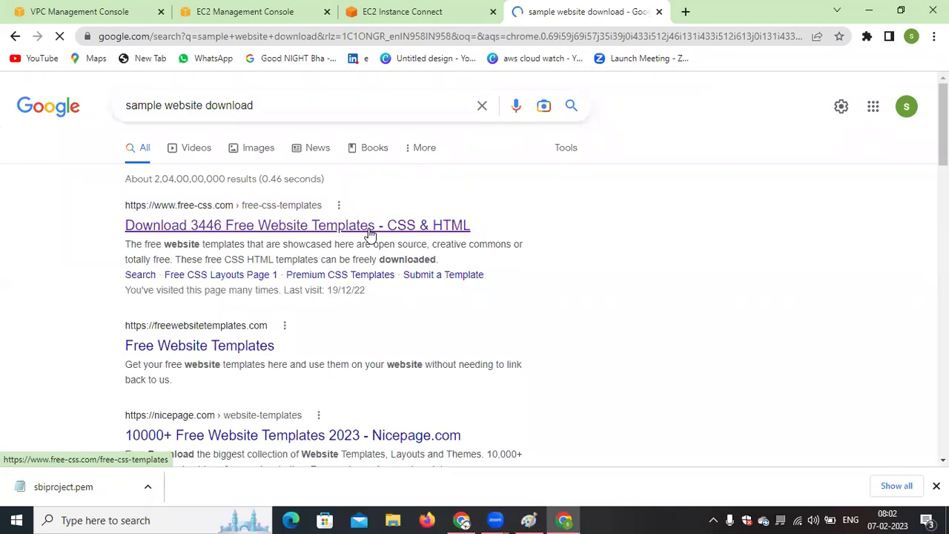
click(370, 234)
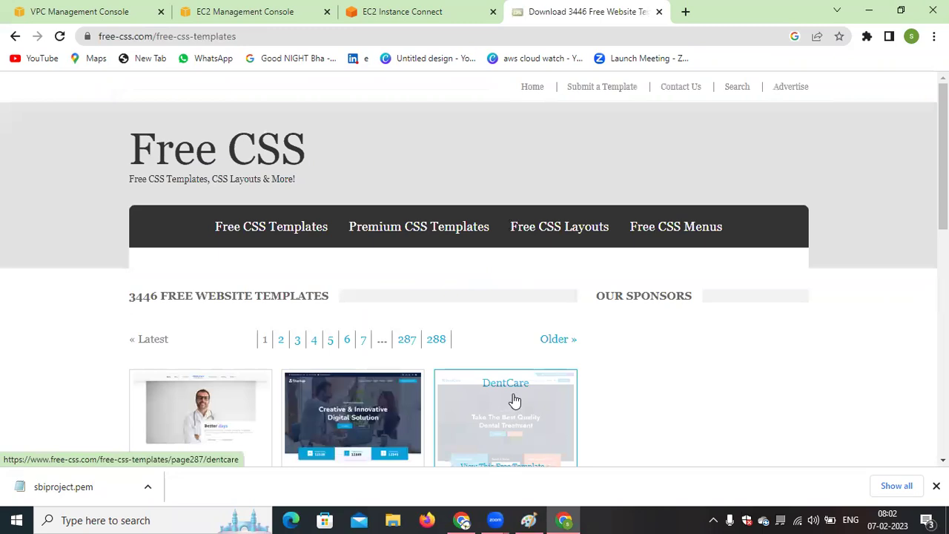
Browse the Free CSS template thumbnails and open the red Dicet Tv template's page.
scroll(511, 402, down, 4)
scroll(518, 318, down, 4)
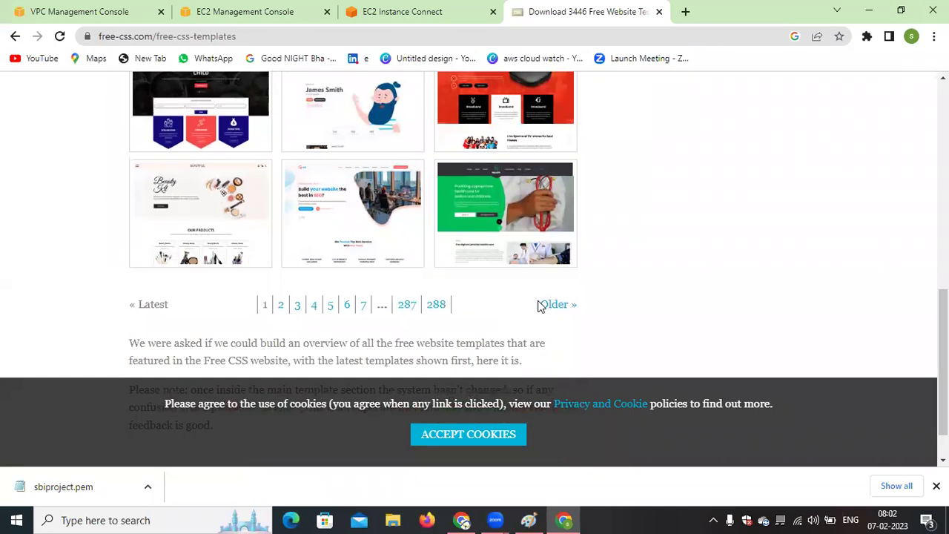
scroll(475, 242, up, 1)
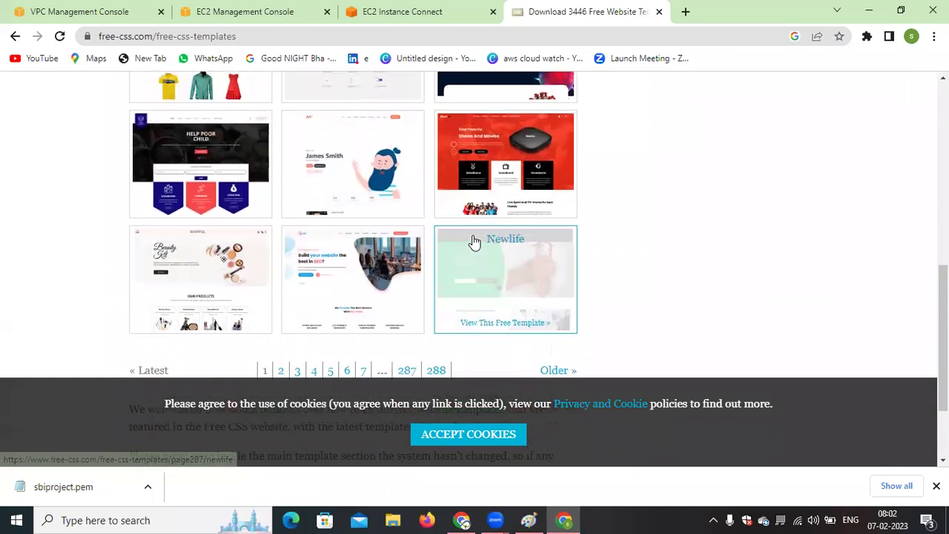
click(517, 167)
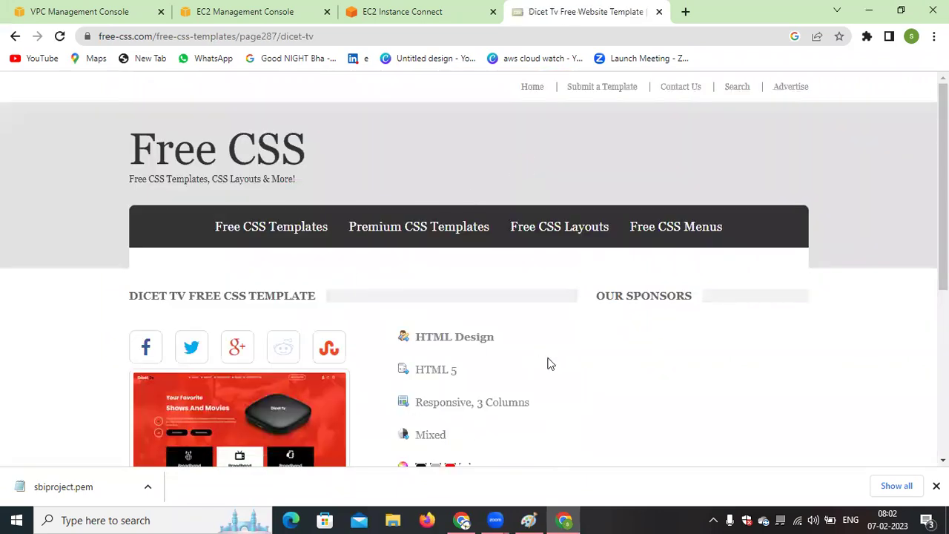
Copy the download link address of the Dicet Tv template.
scroll(550, 363, down, 3)
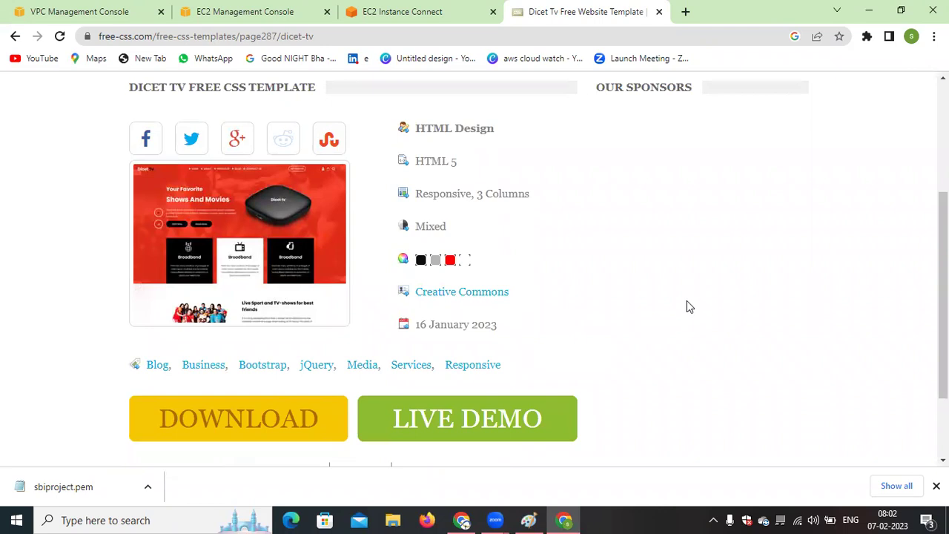
right_click(238, 419)
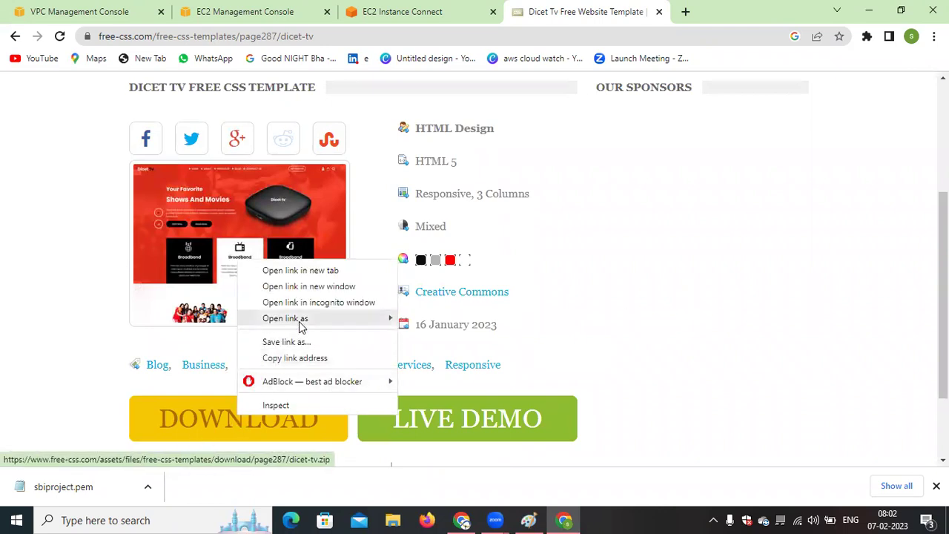
click(305, 359)
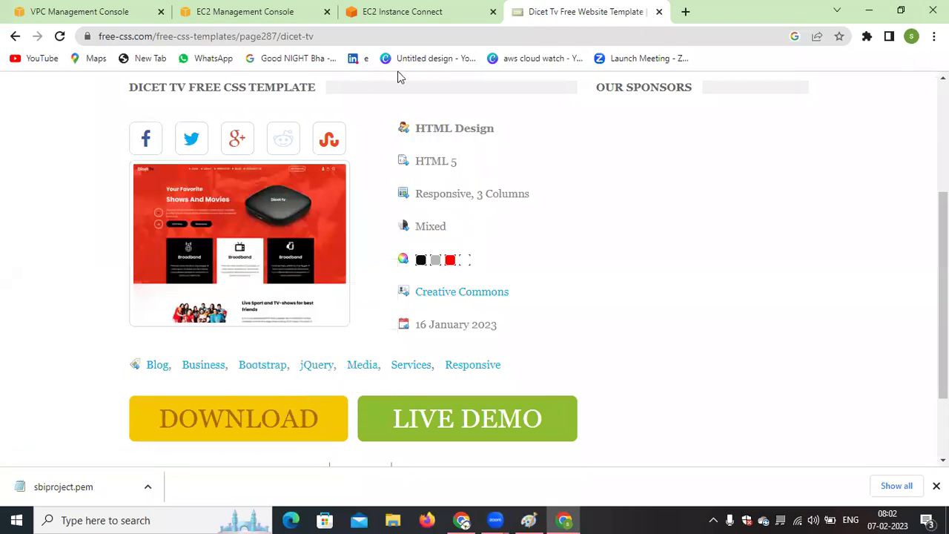
Return to the EC2 Instance Connect terminal and clear its screen.
click(404, 11)
text(clear)
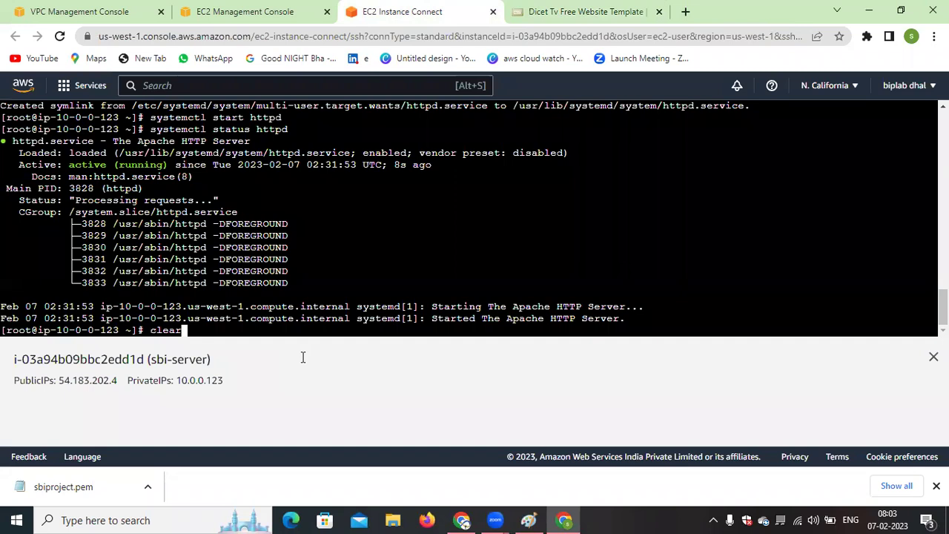
key(Return)
key(Return)
key(Return)
key(Return)
key(Return)
key(Return)
Download dicet-tv.zip with wget using the copied link, and list the directory's files.
text(wget)
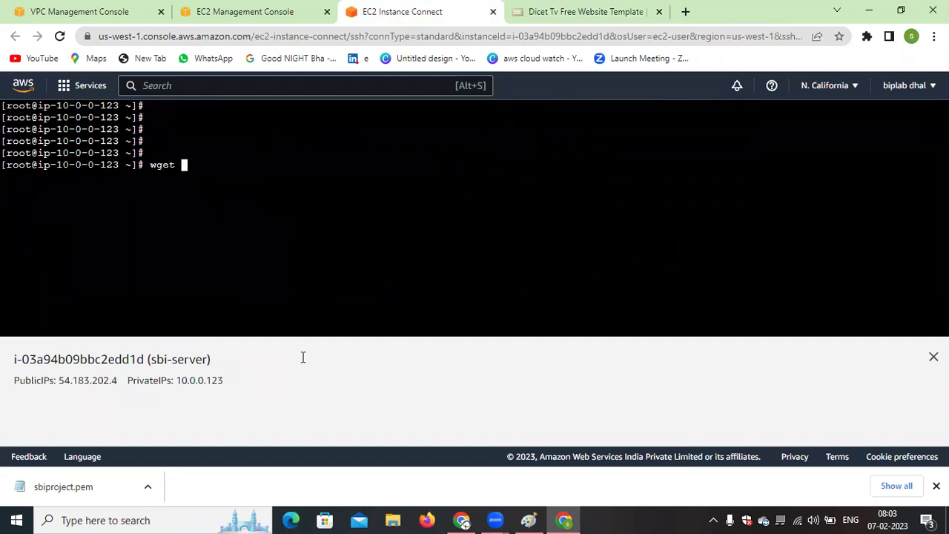
right_click(304, 245)
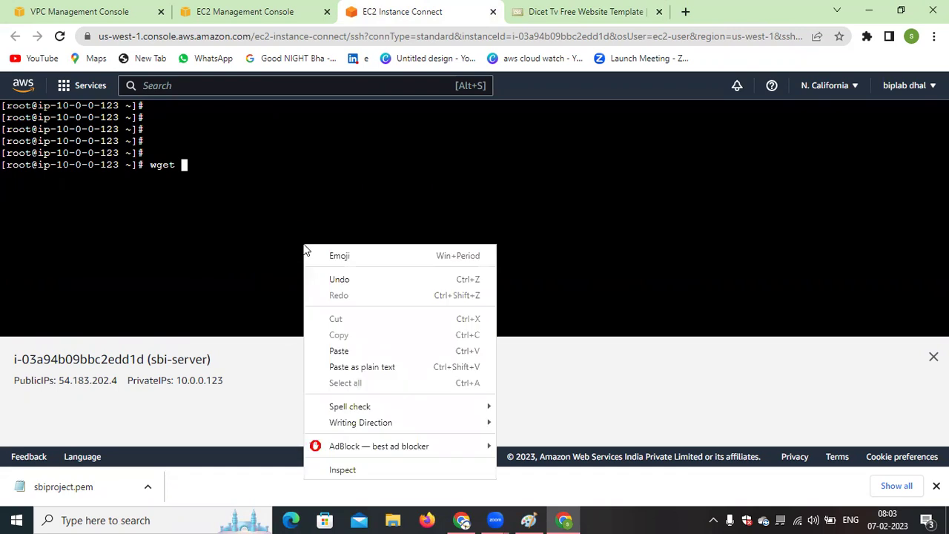
click(349, 350)
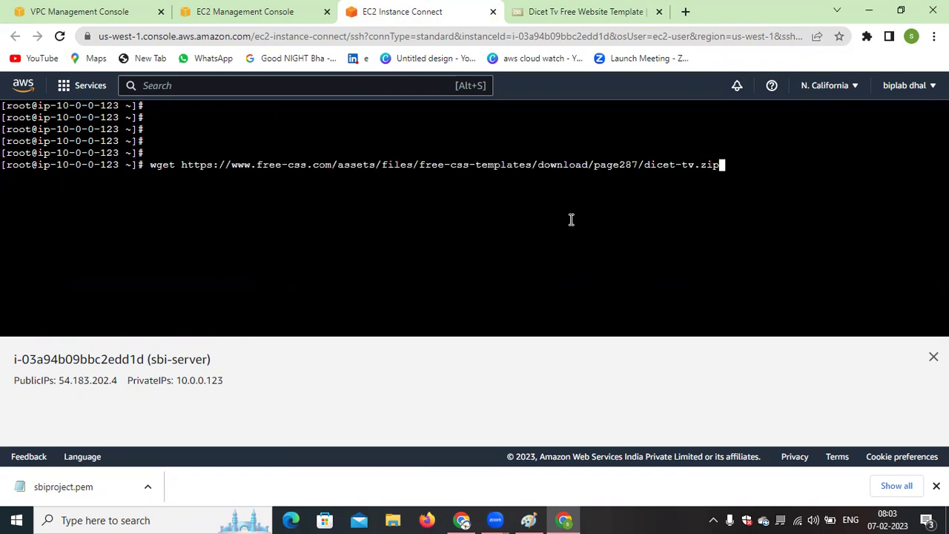
key(Return)
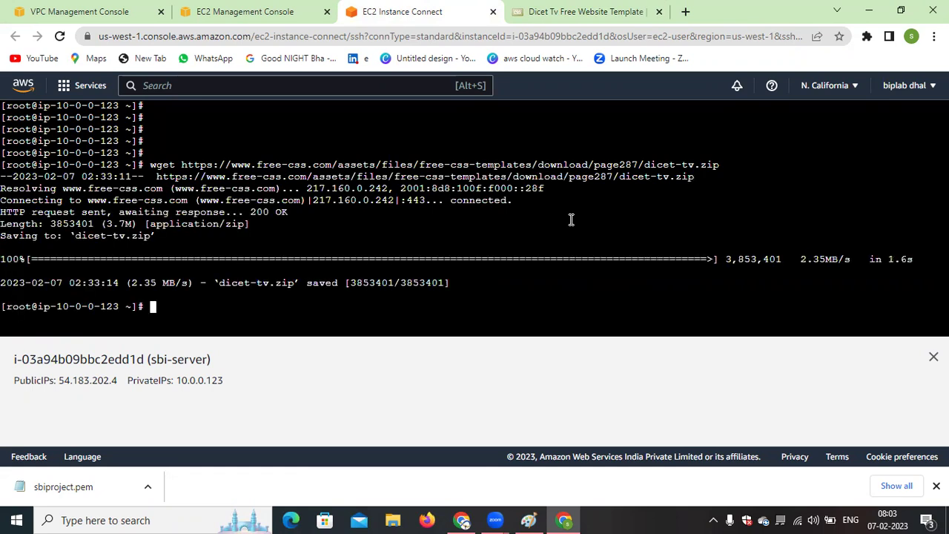
text(ls)
key(Return)
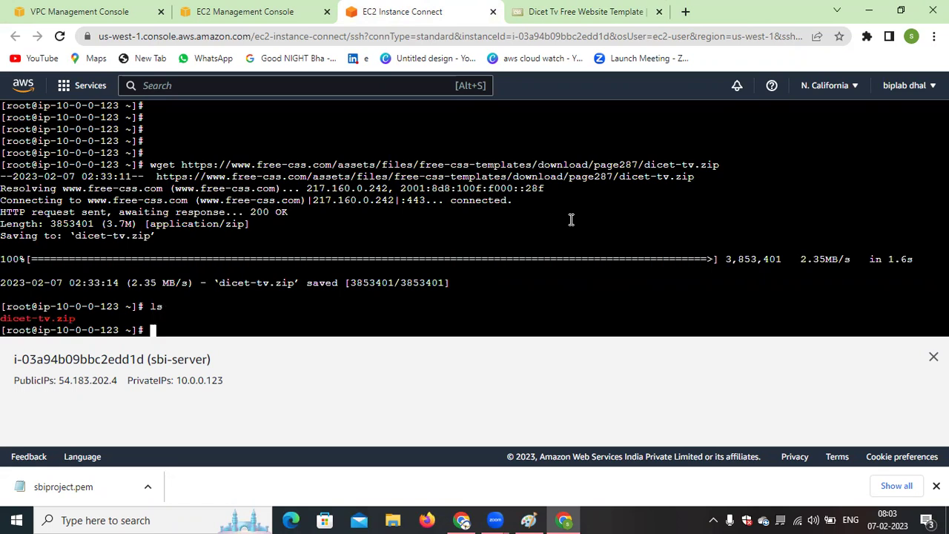
Extract dicet-tv.zip with unzip and list the directory's contents.
text(unzip di)
key(Tab)
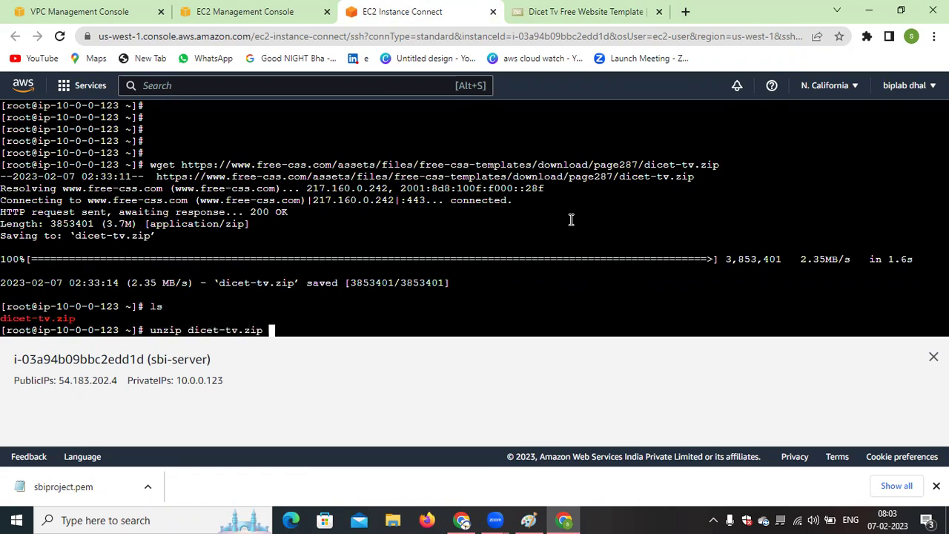
key(Return)
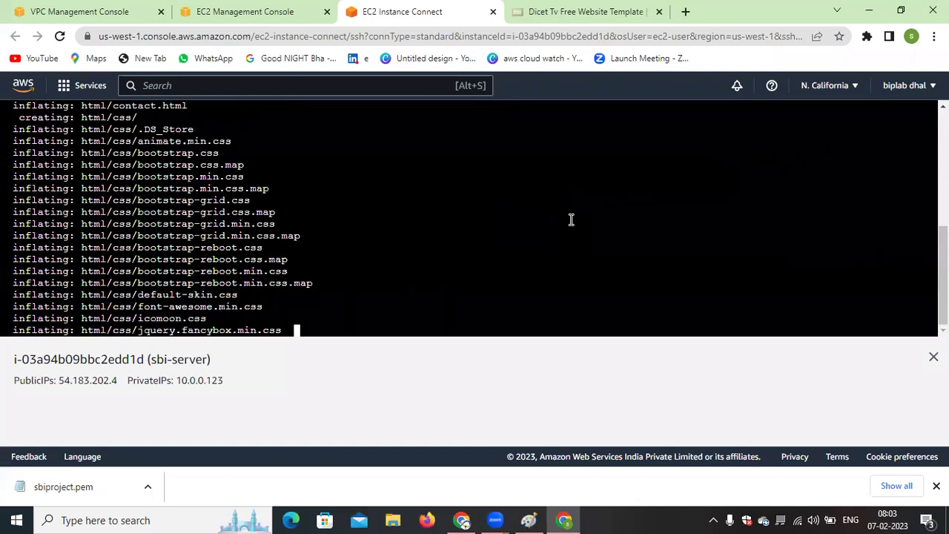
text(ls)
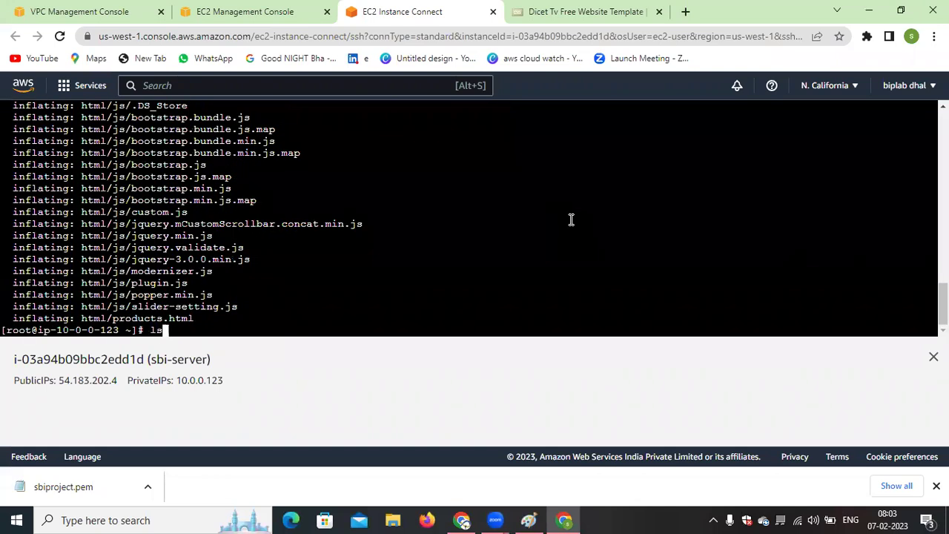
key(Return)
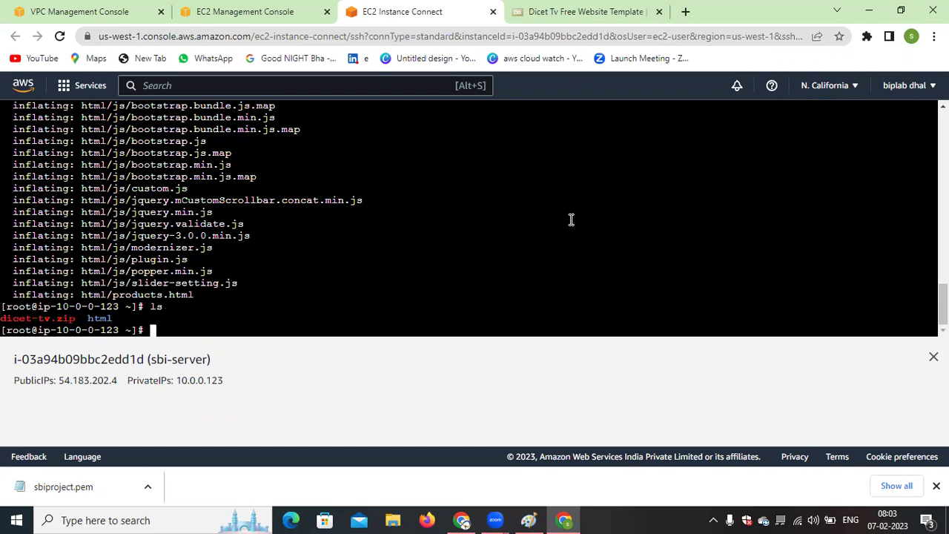
Delete the dicet-tv.zip archive with rm -rf and list the directory's contents.
drag(80, 319, 6, 320)
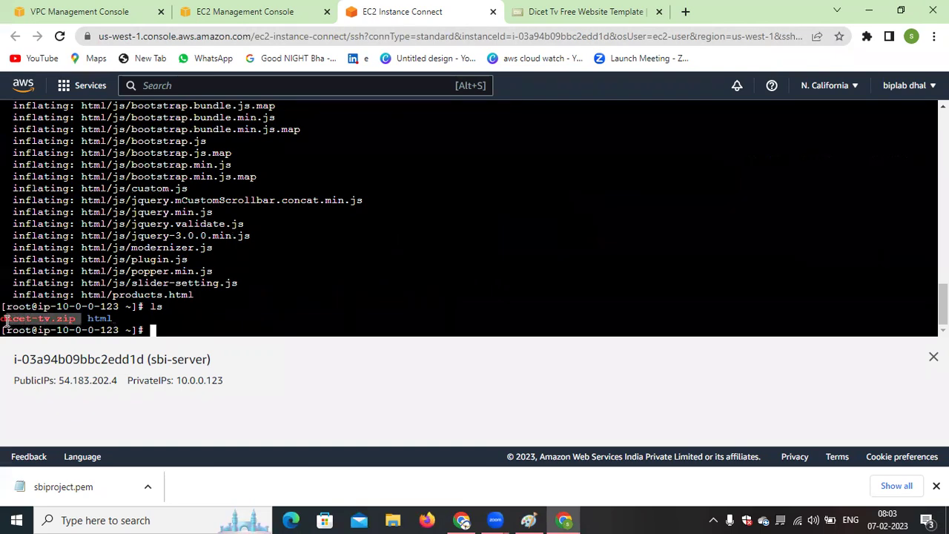
click(352, 307)
text(r)
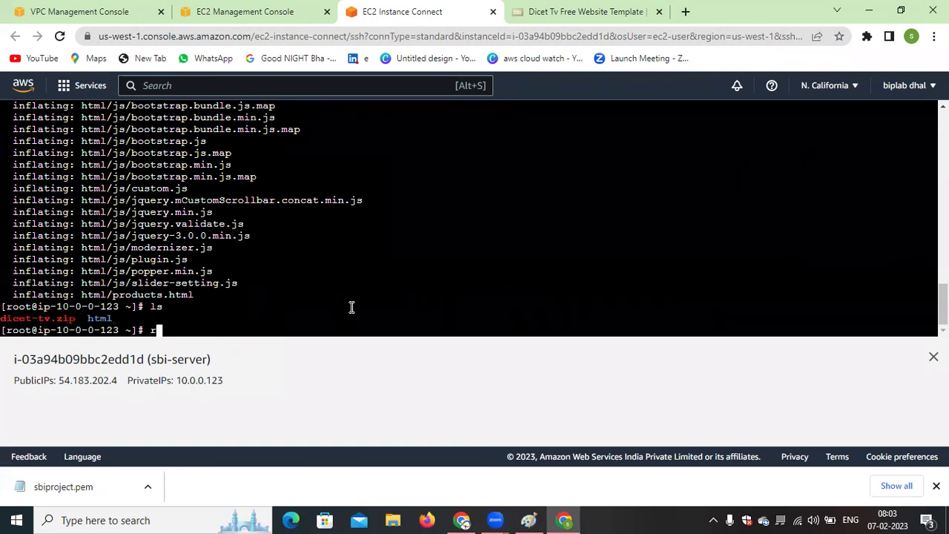
text(m -rf di)
key(Tab)
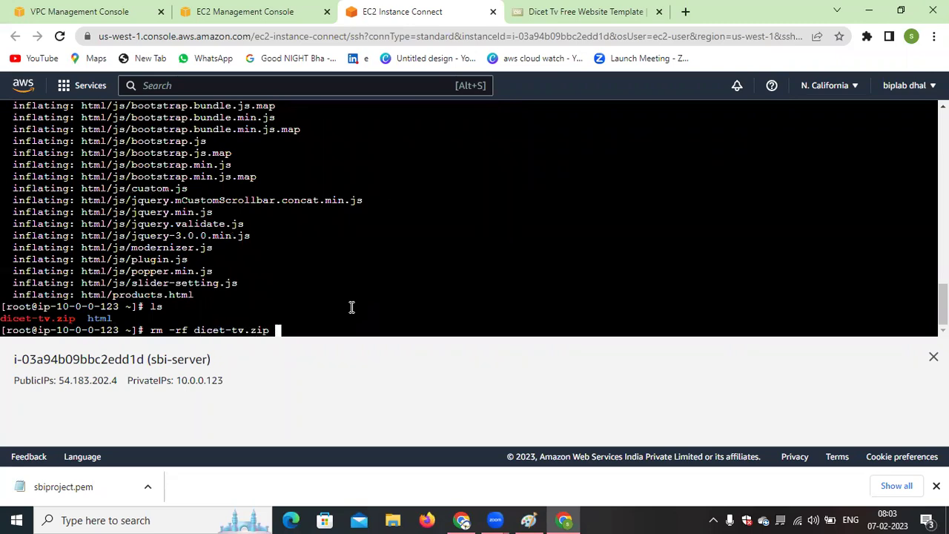
key(Return)
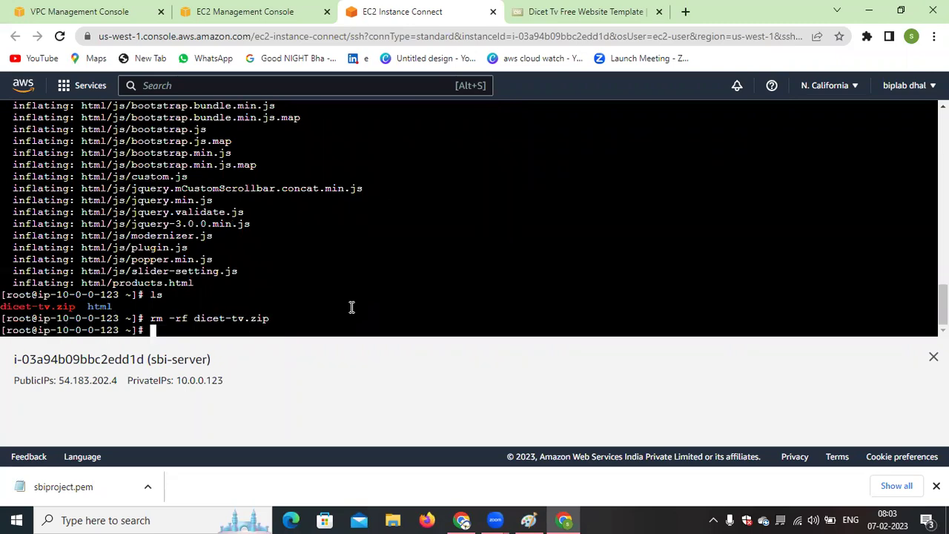
text(ls)
key(Return)
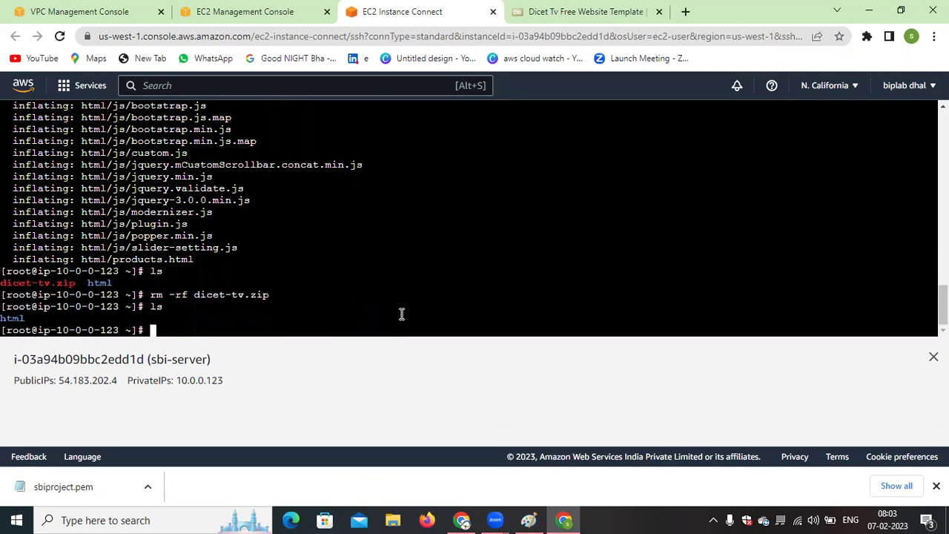
Try to move the extracted html folder to the web root by running mv* /var/www/html/.
drag(40, 320, 3, 320)
click(357, 294)
text(mv)
key(BackSpace)
text(* /var/)
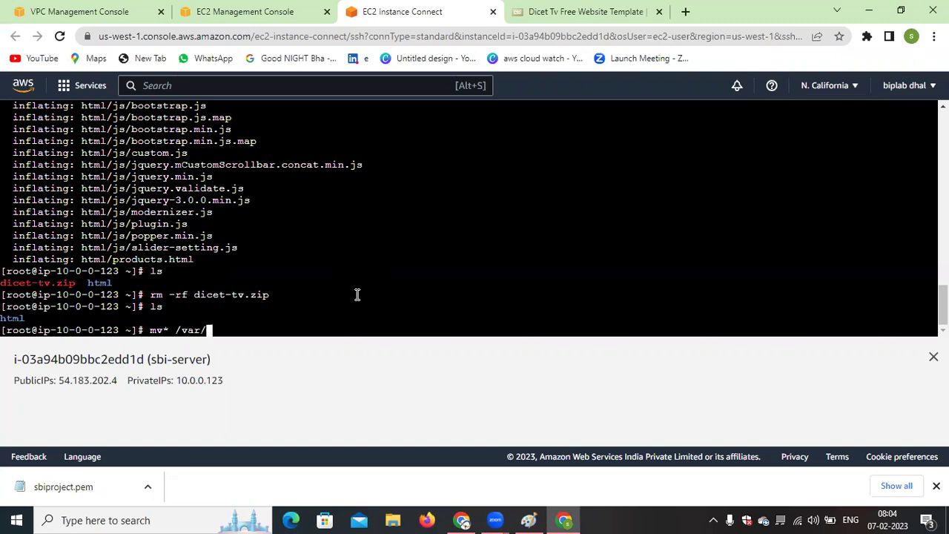
text(www/)
text(html/)
key(Return)
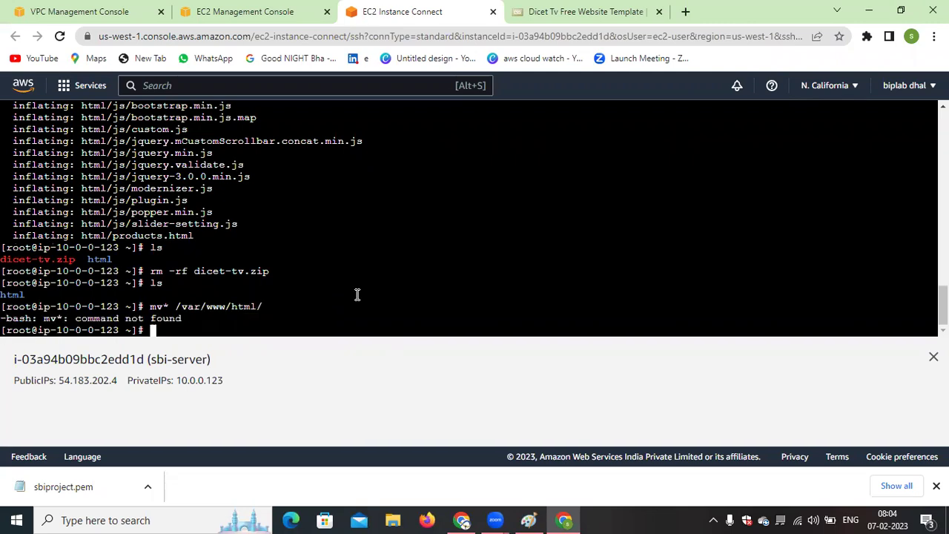
Correct the recalled command to mv * /var/www/html/, run it and list the home directory's contents.
key(Up)
key(Left)
key(Left)
key(Left)
key(Left)
key(Left)
key(Left)
key(Left)
key(Left)
key(Left)
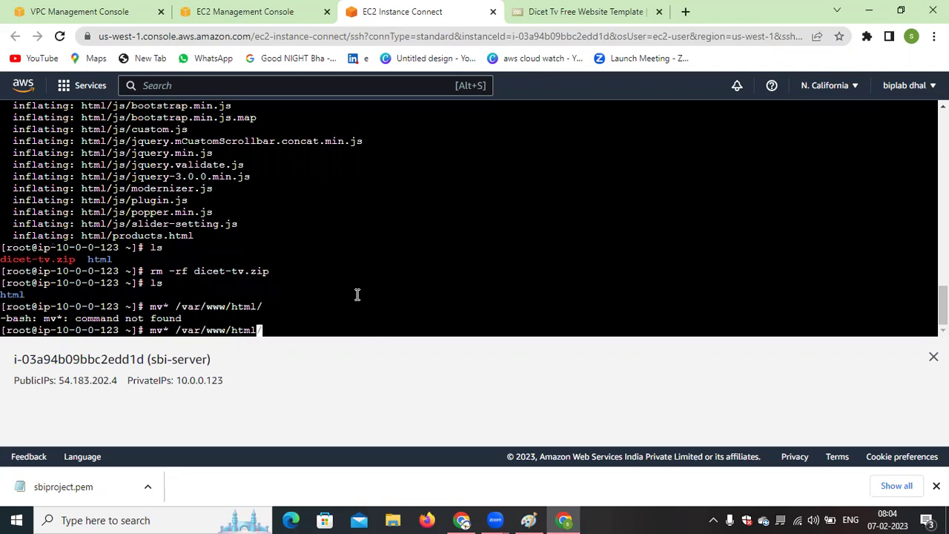
key(Left)
key(Left)
key(Left)
key(Left)
key(Left)
key(Left)
key(Left)
key(Return)
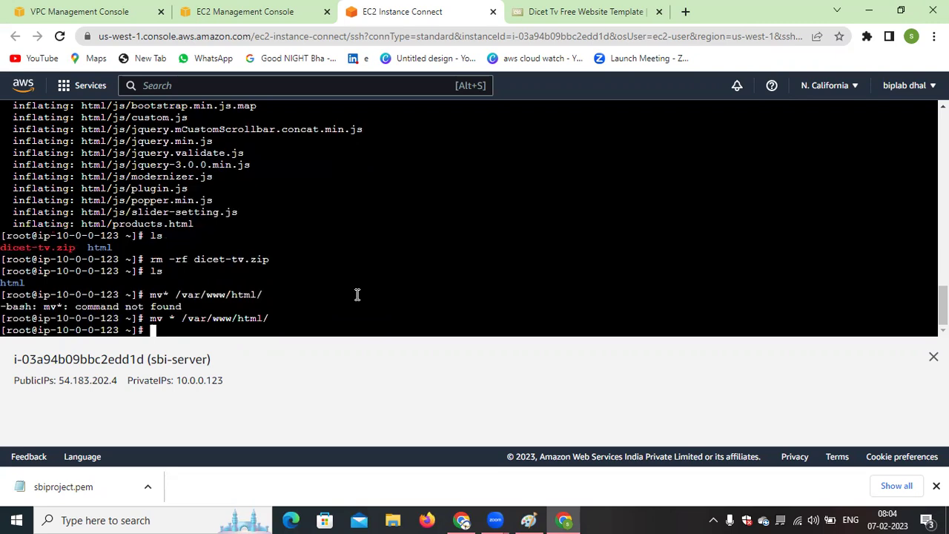
text(ls)
key(Return)
Change to the /var/www/html/ directory and list its contents.
text(cd /var)
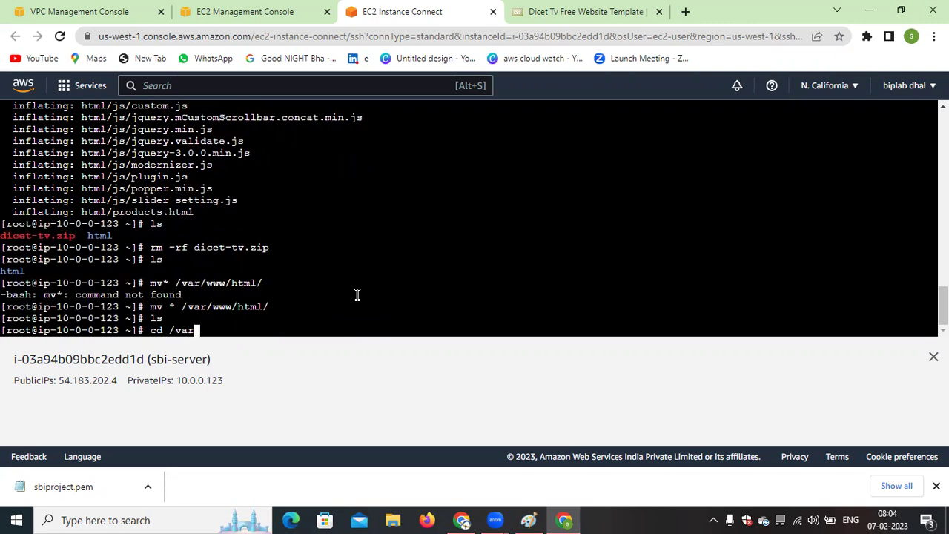
text(/www/html/)
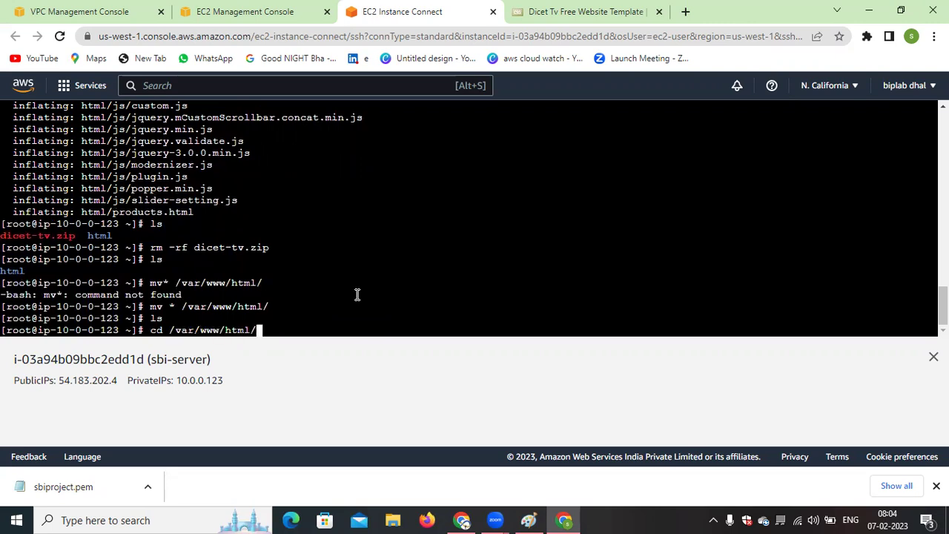
key(Return)
text(ls)
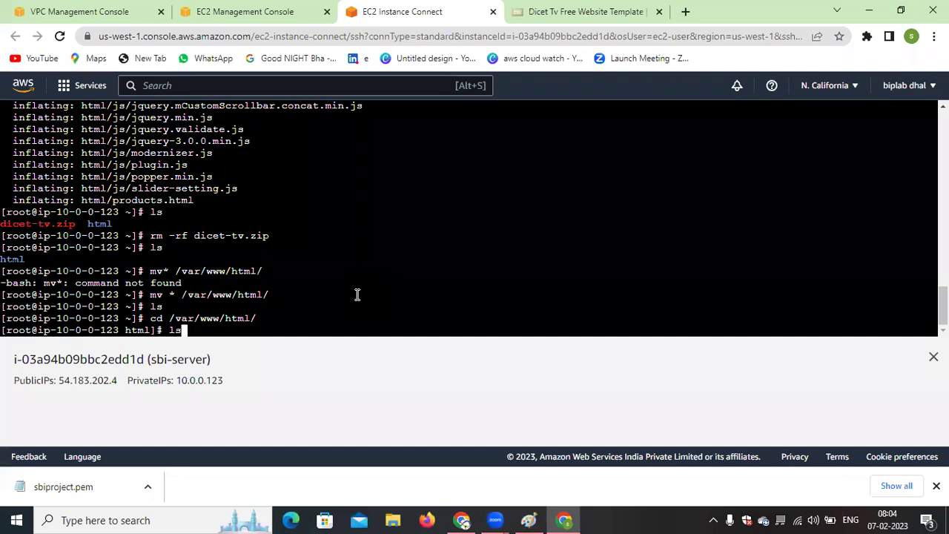
key(Return)
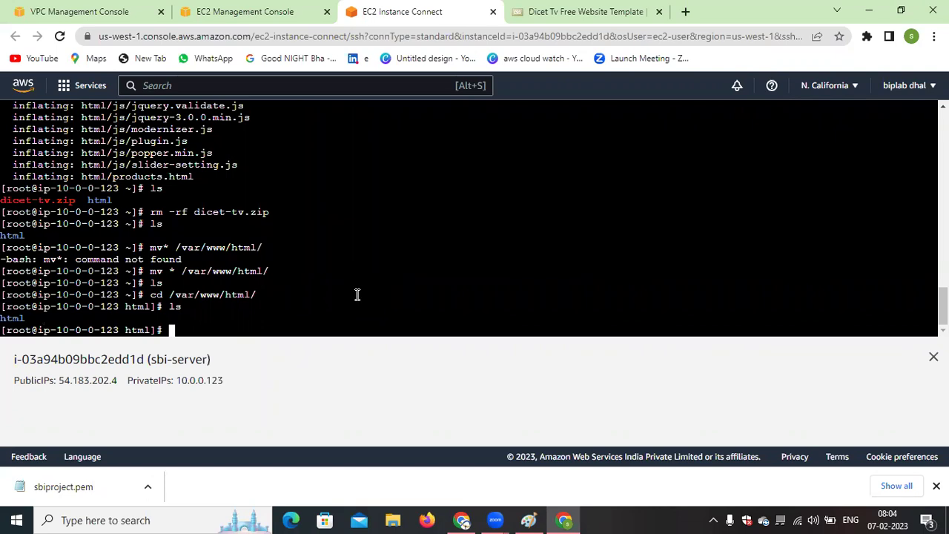
text(cd)
key(BackSpace)
key(BackSpace)
Switch to the Paint diagram and circle the text ssh ec2-user@public -i keyname freehand.
click(868, 10)
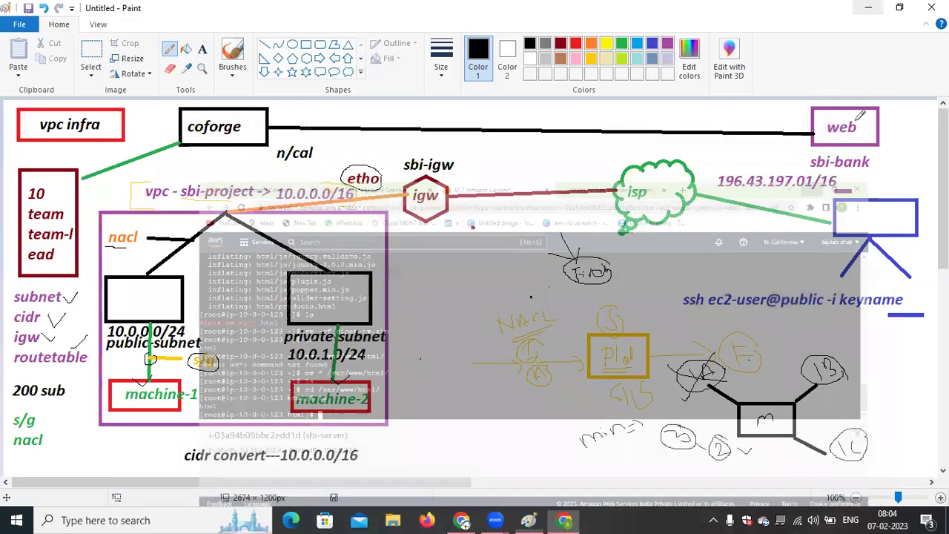
mouse_move(733, 285)
mouse_down()
mouse_move(677, 295)
mouse_move(730, 314)
mouse_move(913, 292)
mouse_move(733, 286)
mouse_up()
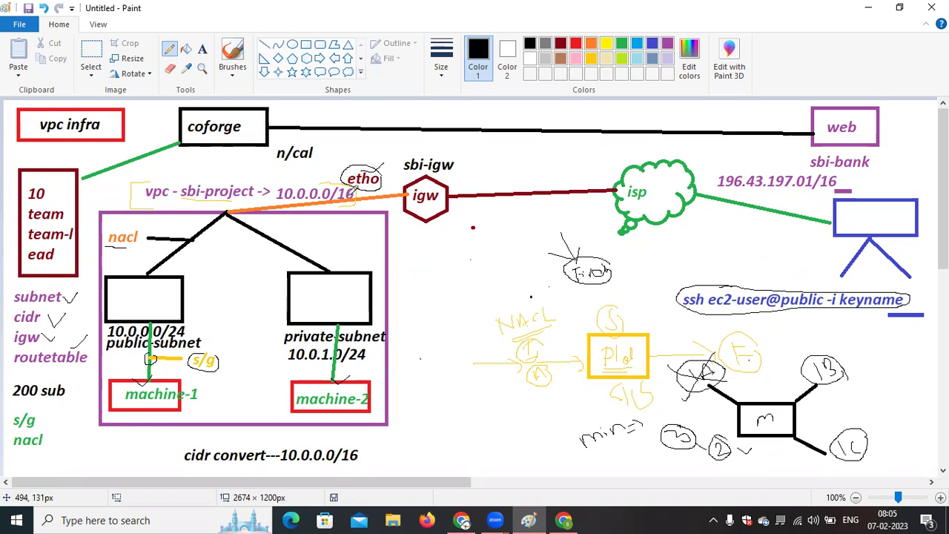
Return to the EC2 Instance Connect terminal, run ifconfig and highlight the eth0 interface name in the output.
click(564, 519)
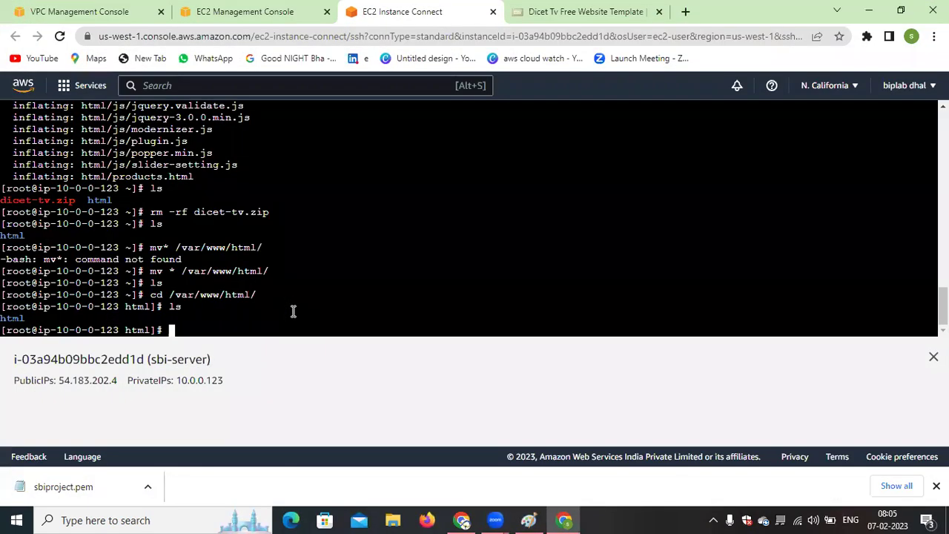
text(ifconfig)
key(Return)
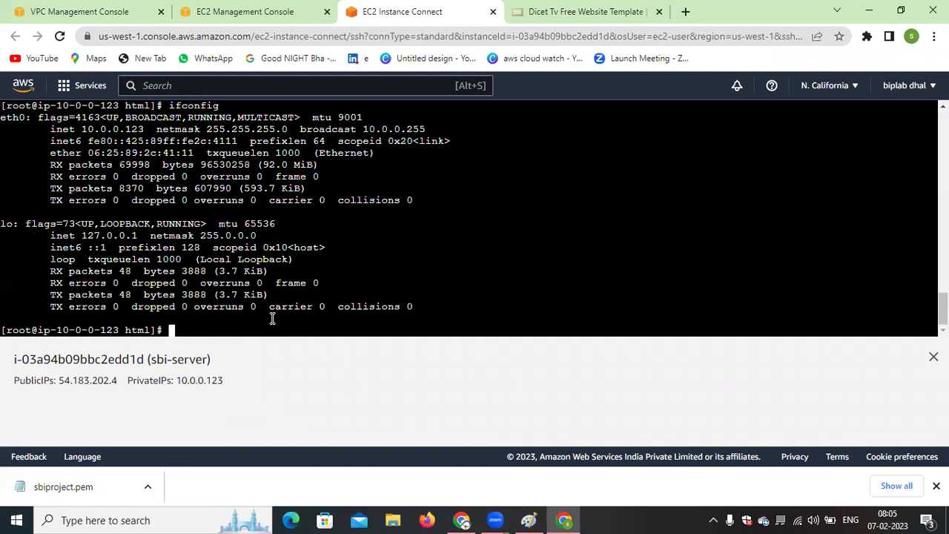
scroll(192, 259, up, 2)
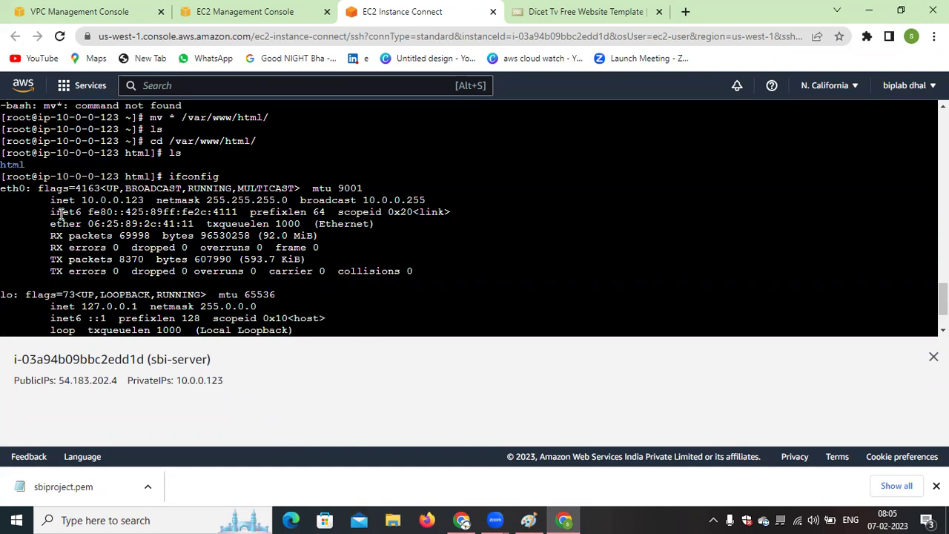
double_click(7, 190)
Switch to the Paint diagram and handwrite a short note above the circled etho label.
click(870, 9)
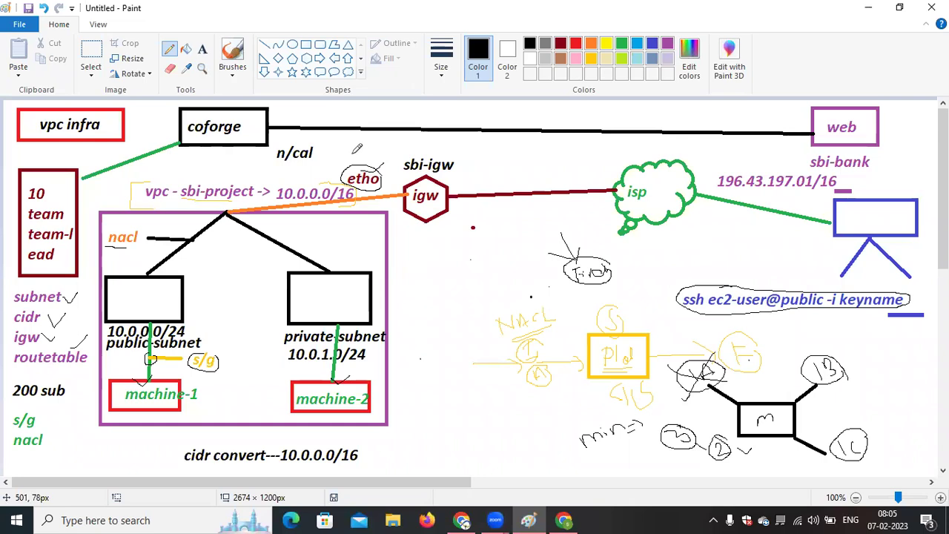
mouse_move(349, 154)
mouse_down()
mouse_move(367, 148)
mouse_move(378, 159)
mouse_up()
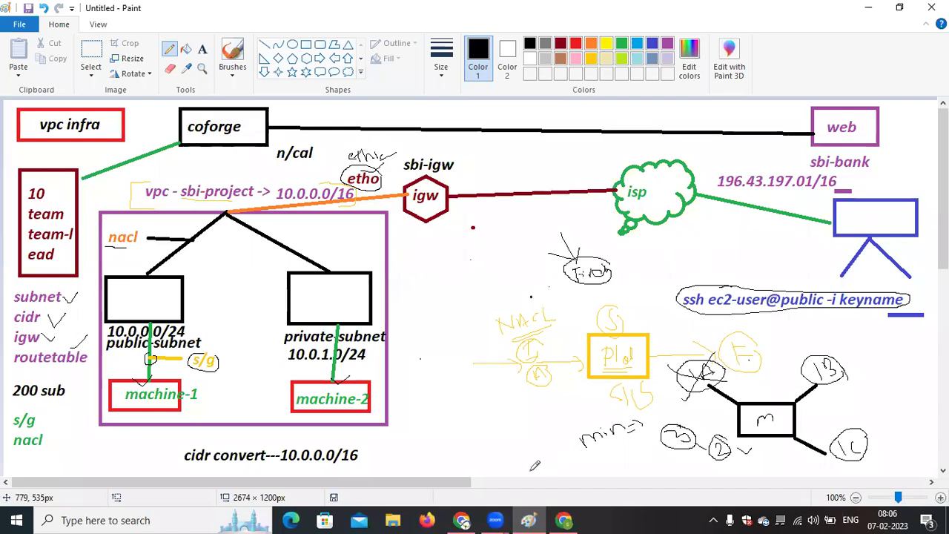
Return to the EC2 Instance Connect page in Chrome and copy the sbi-server instance's public IP address.
click(568, 519)
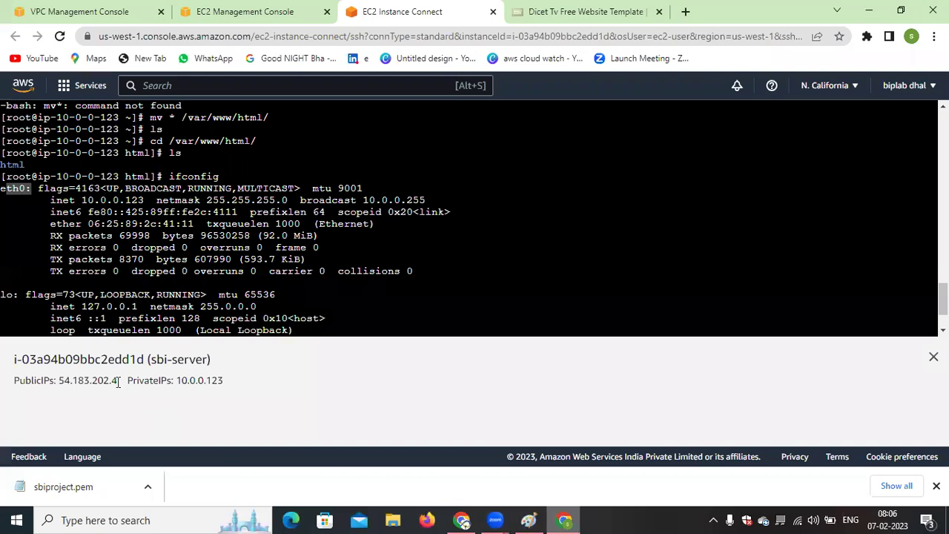
drag(118, 379, 59, 380)
right_click(64, 383)
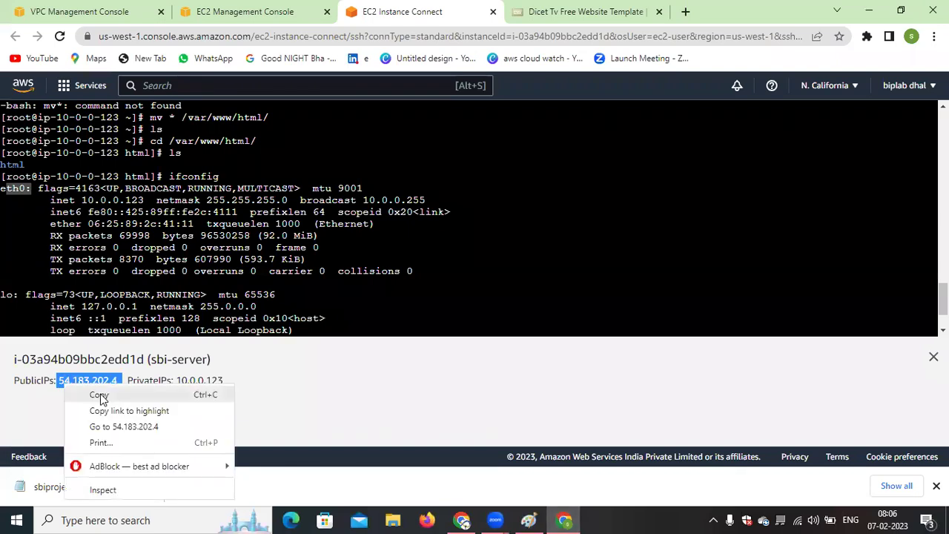
click(102, 395)
Close the Dicet Tv template page and load the copied address 54.183.202.4 in a new browser tab.
click(658, 11)
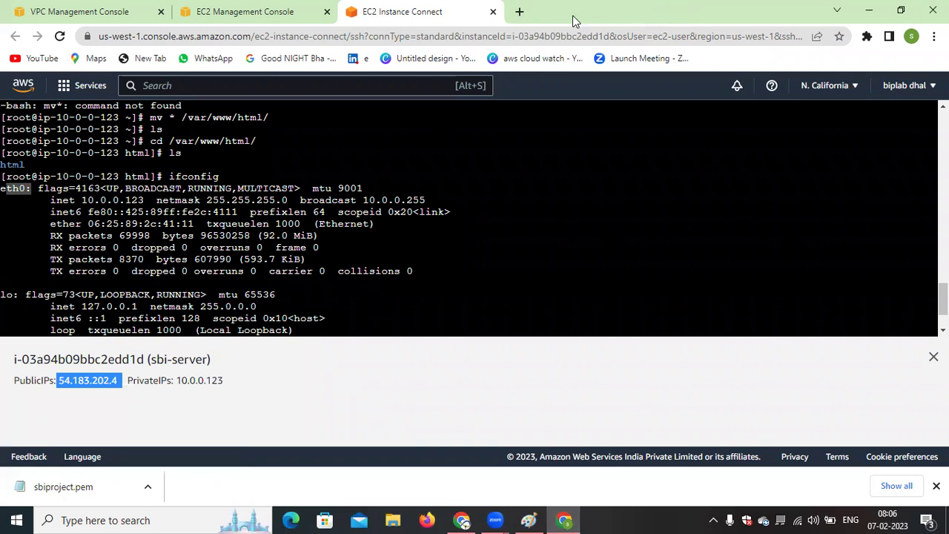
click(523, 10)
key(ctrl+v)
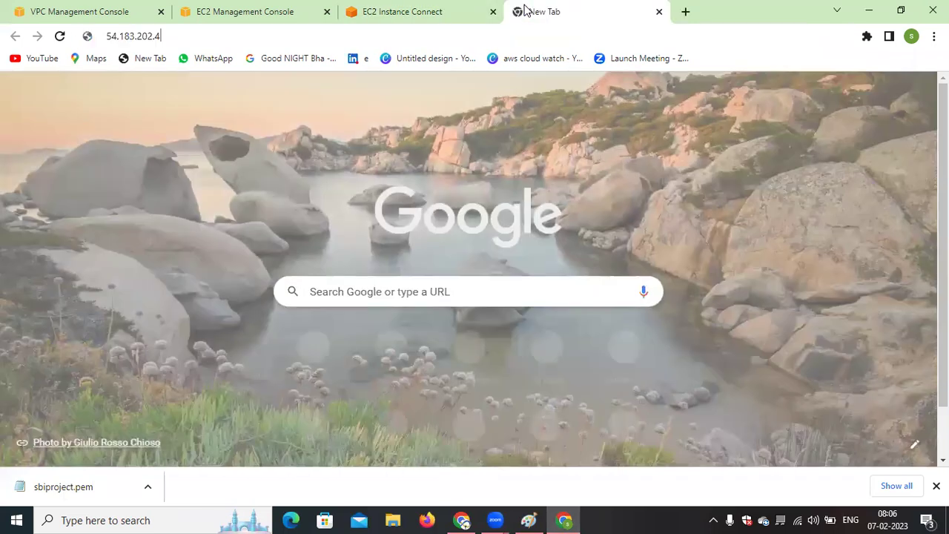
key(Return)
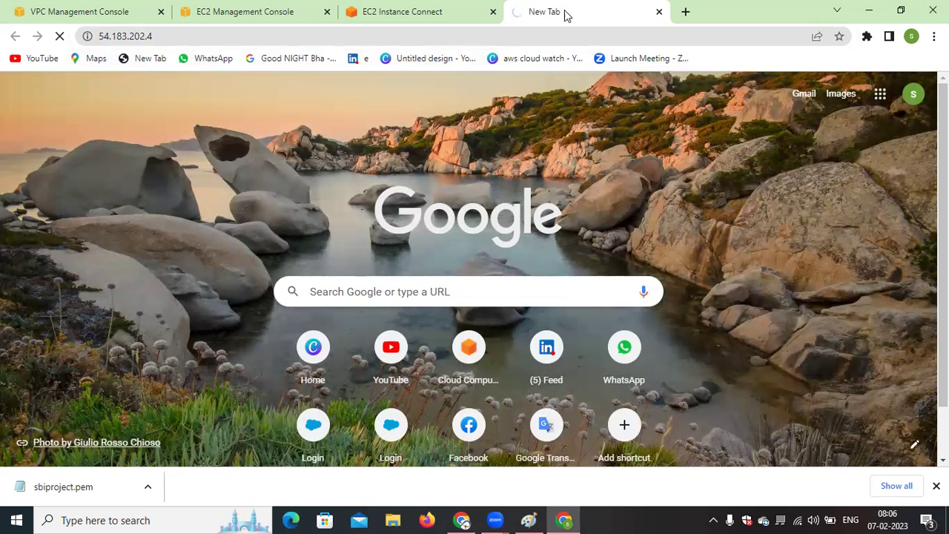
Switch to the Paint diagram and add the two-line text http=80 and https=443 beside the private subnet.
click(528, 519)
click(201, 50)
drag(406, 264, 591, 344)
text(http=)
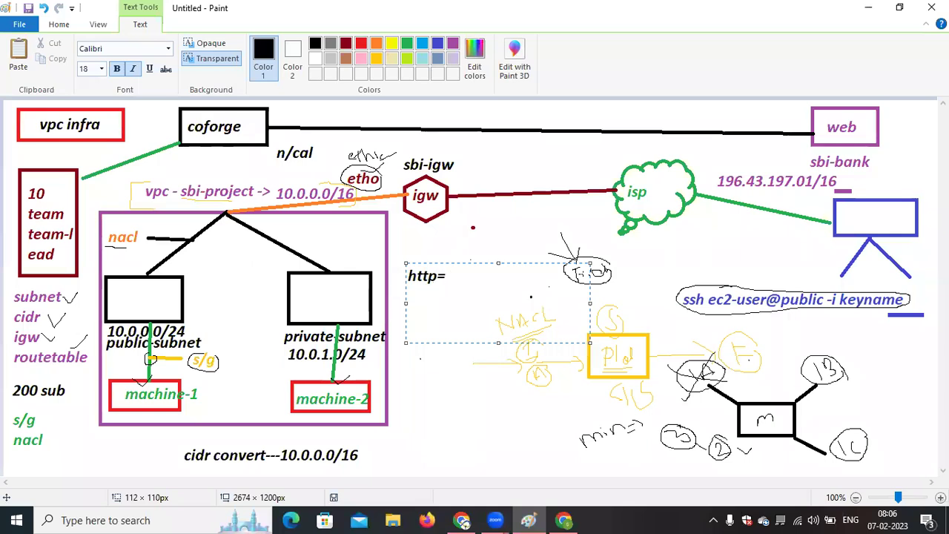
text(80)
key(Return)
text(https=)
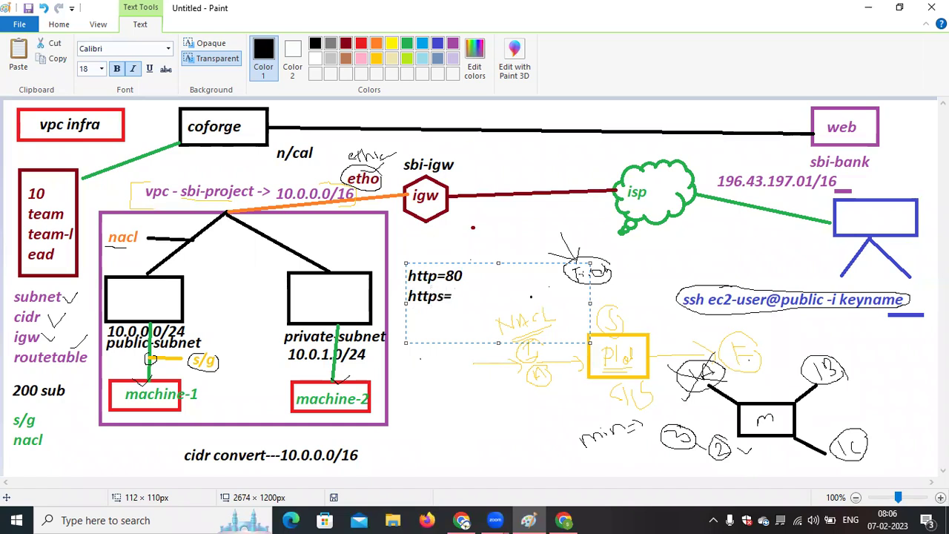
text(443)
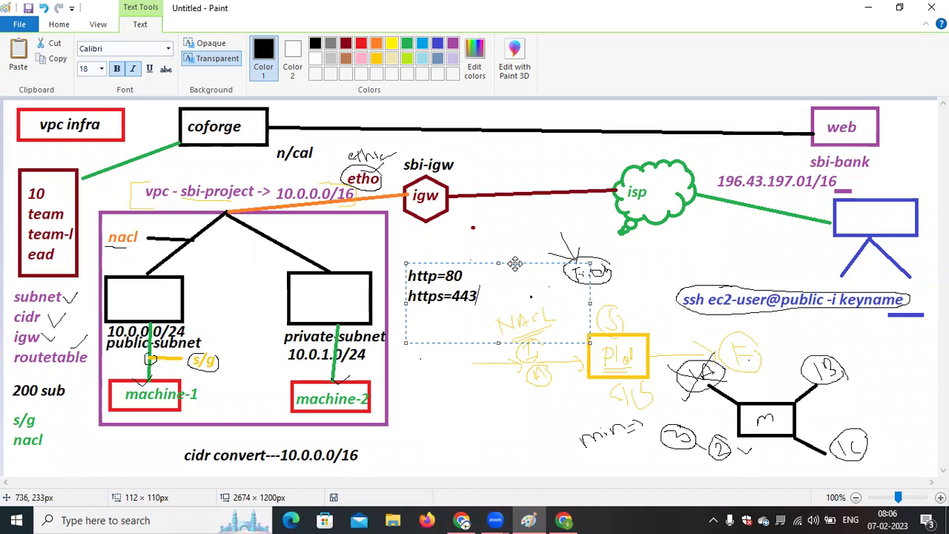
drag(515, 263, 524, 281)
click(524, 253)
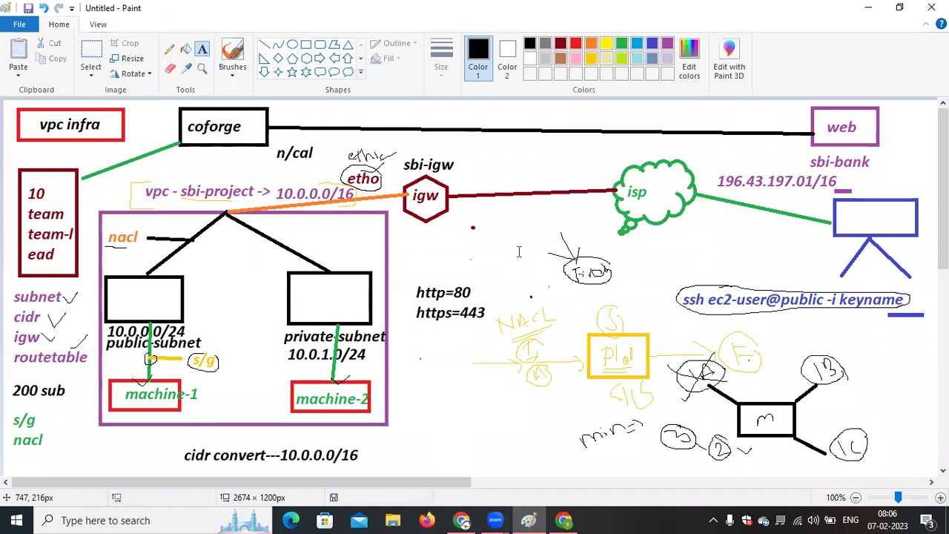
Draw a purple rectangle around the http=80 and https=443 text.
click(307, 46)
click(668, 43)
mouse_move(407, 276)
mouse_down()
mouse_move(415, 321)
mouse_move(475, 339)
mouse_move(492, 327)
mouse_up()
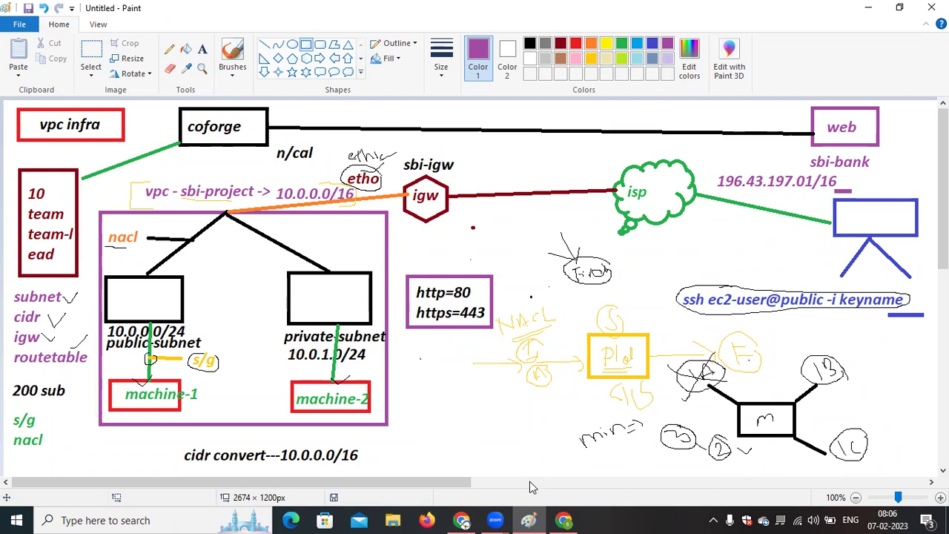
Switch to the EC2 console in Chrome and open the inbound rules of sbi-security-group for editing.
click(565, 520)
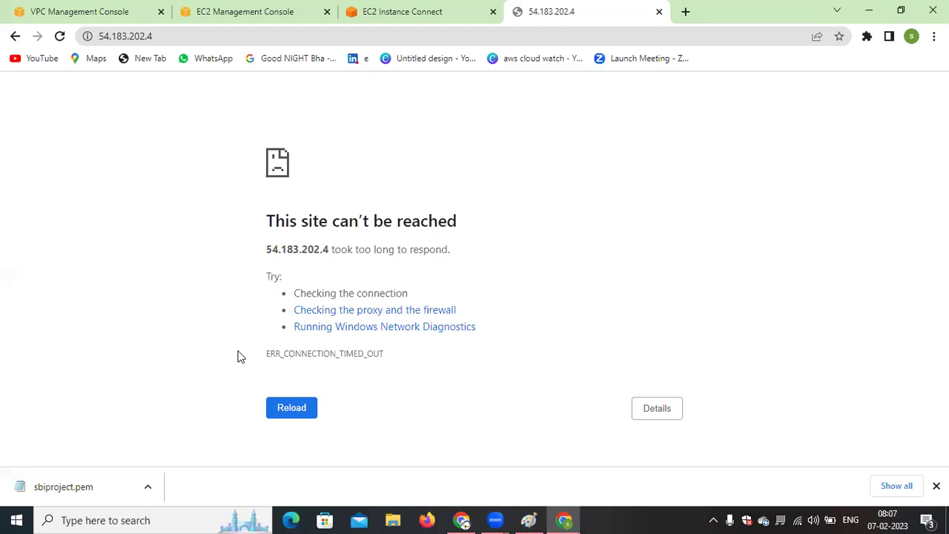
click(400, 11)
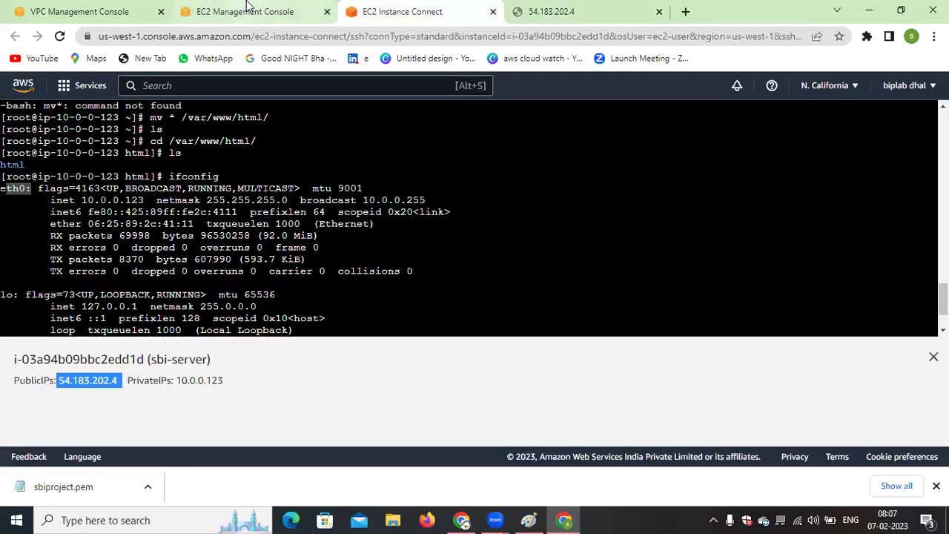
click(248, 8)
scroll(408, 334, down, 2)
scroll(414, 336, down, 2)
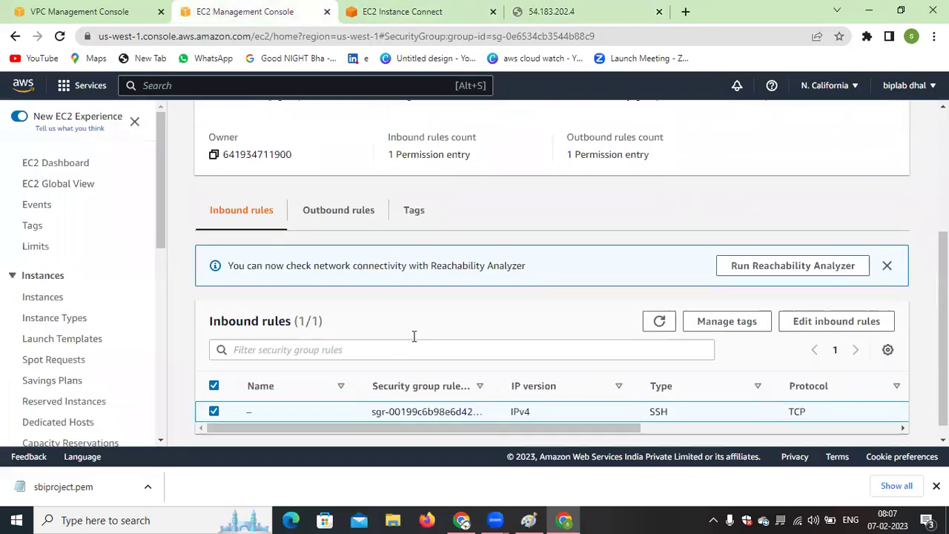
scroll(355, 319, up, 5)
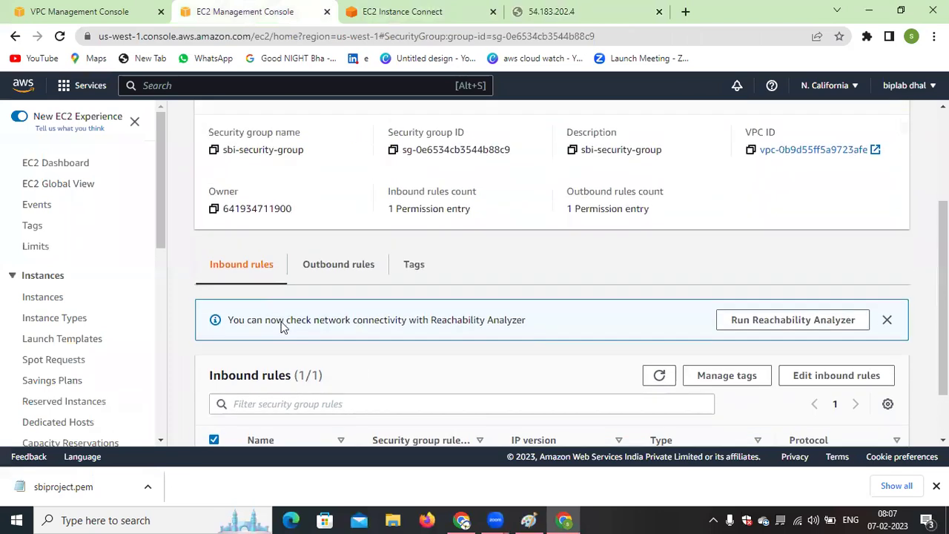
scroll(299, 356, down, 5)
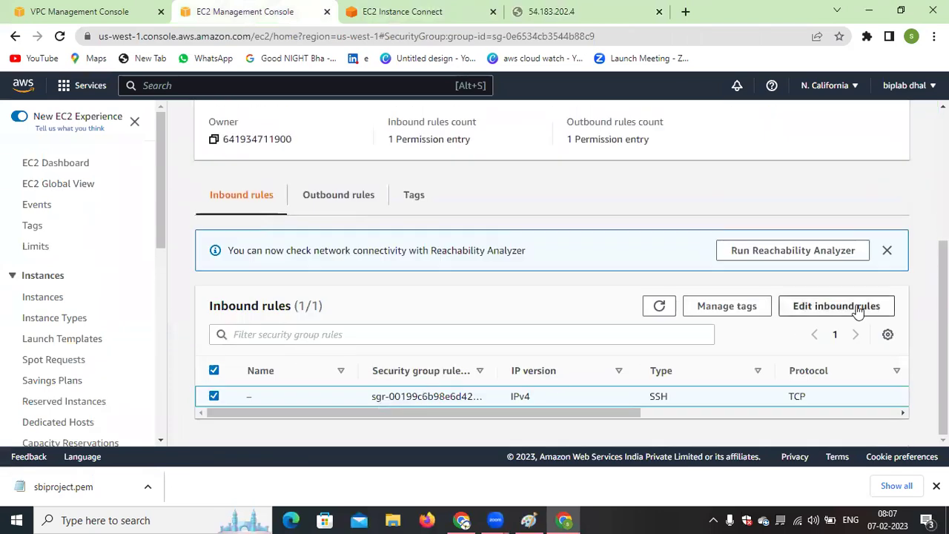
click(827, 306)
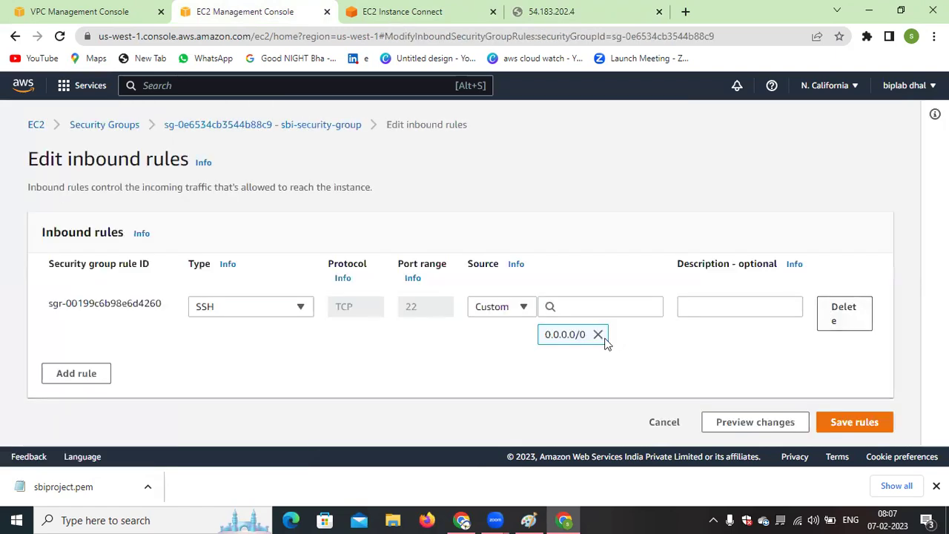
Add an inbound HTTP rule on port 80 with the source set to Anywhere-IPv4.
click(76, 373)
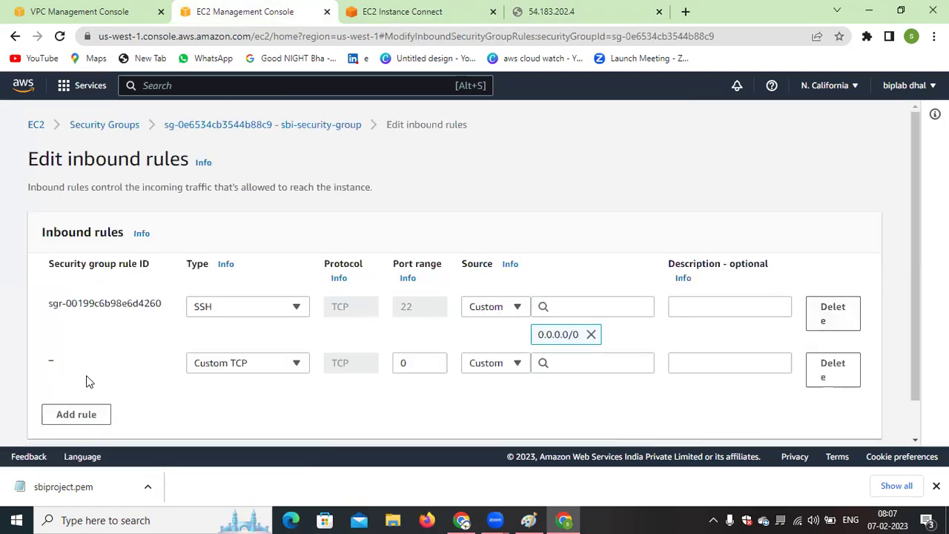
click(269, 368)
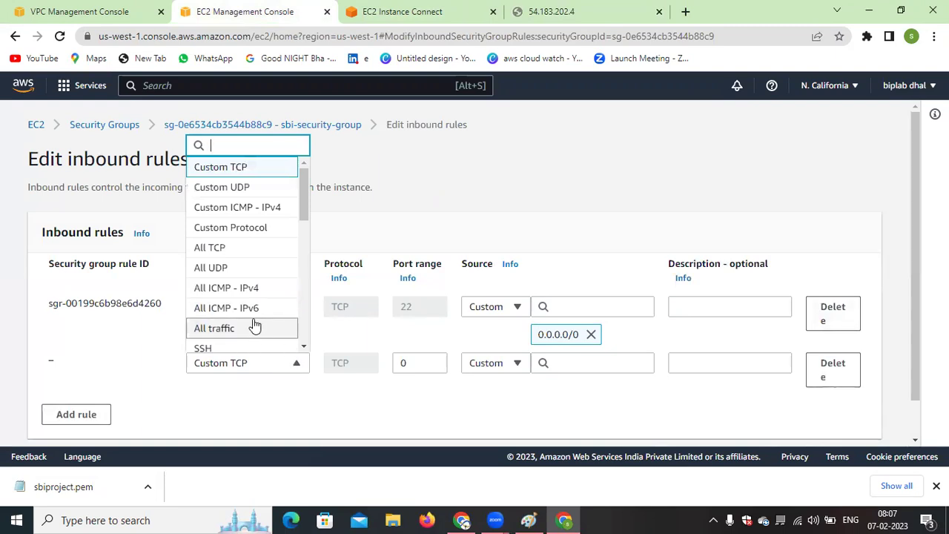
scroll(253, 324, down, 1)
scroll(253, 324, down, 1)
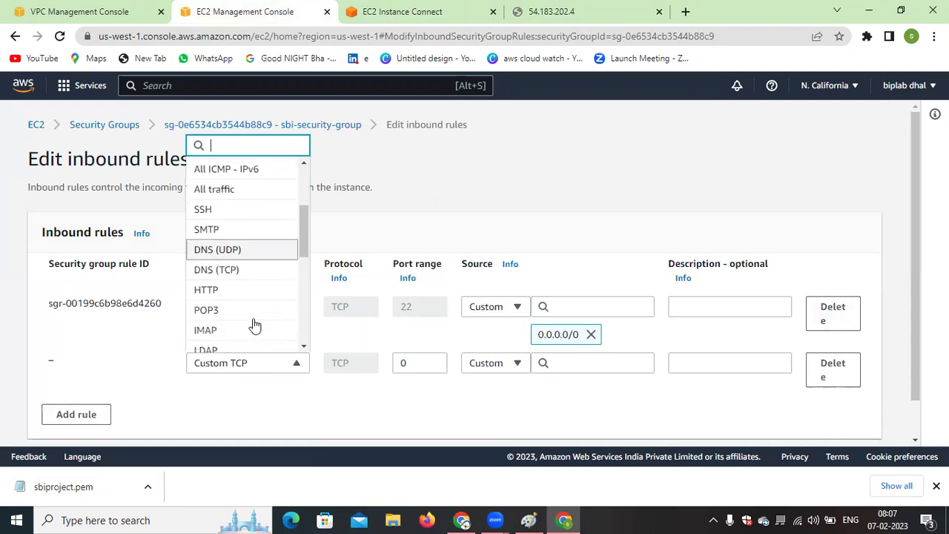
click(224, 294)
click(508, 362)
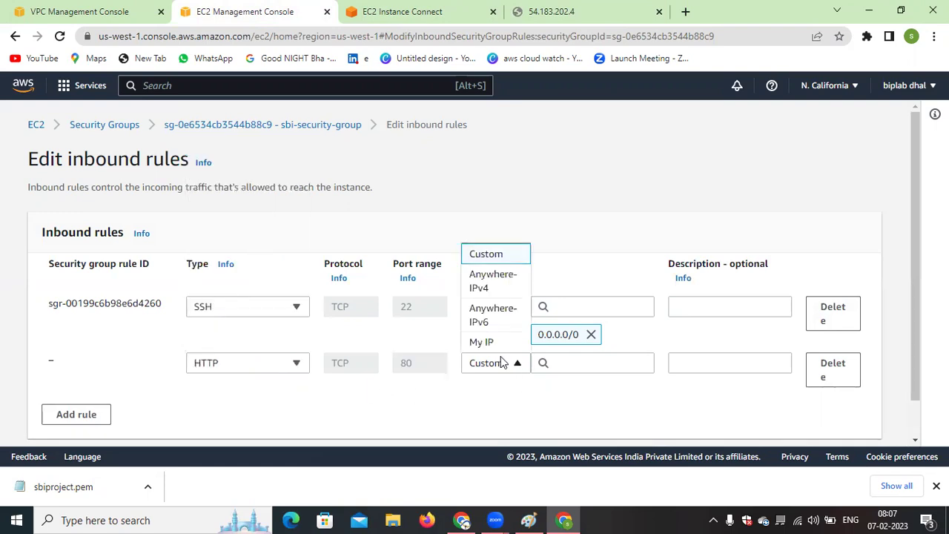
click(482, 286)
Add an inbound HTTPS rule on port 443 with source Anywhere-IPv4 and save the security group's rules.
scroll(604, 376, down, 1)
click(96, 375)
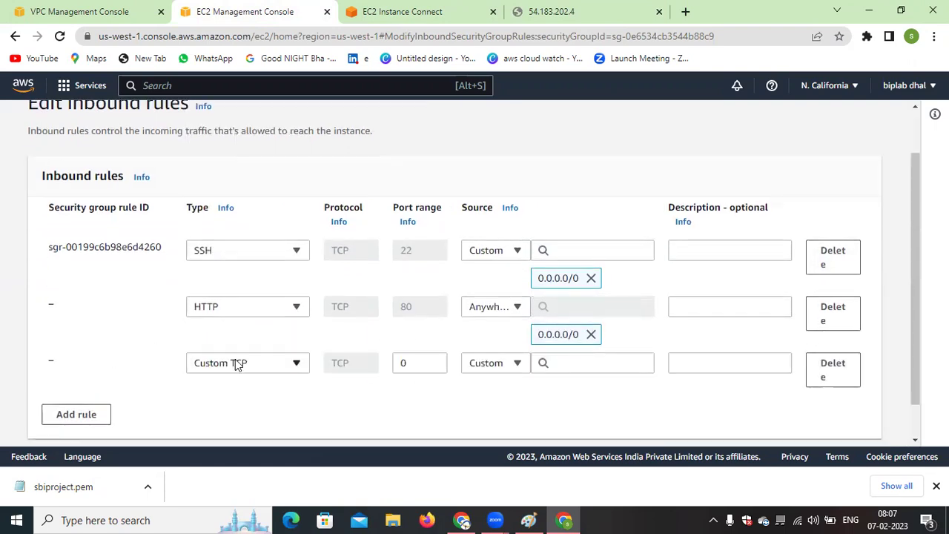
click(265, 363)
scroll(254, 313, down, 2)
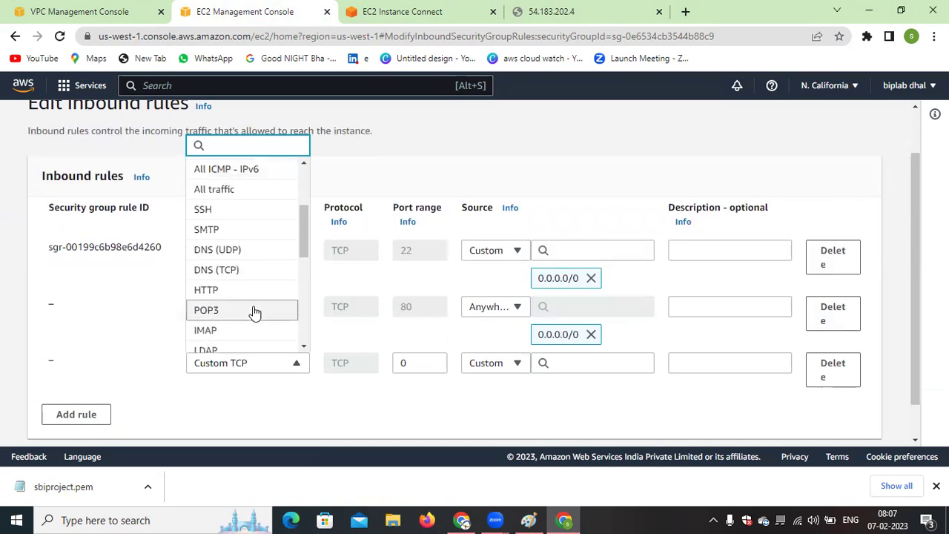
scroll(254, 313, down, 1)
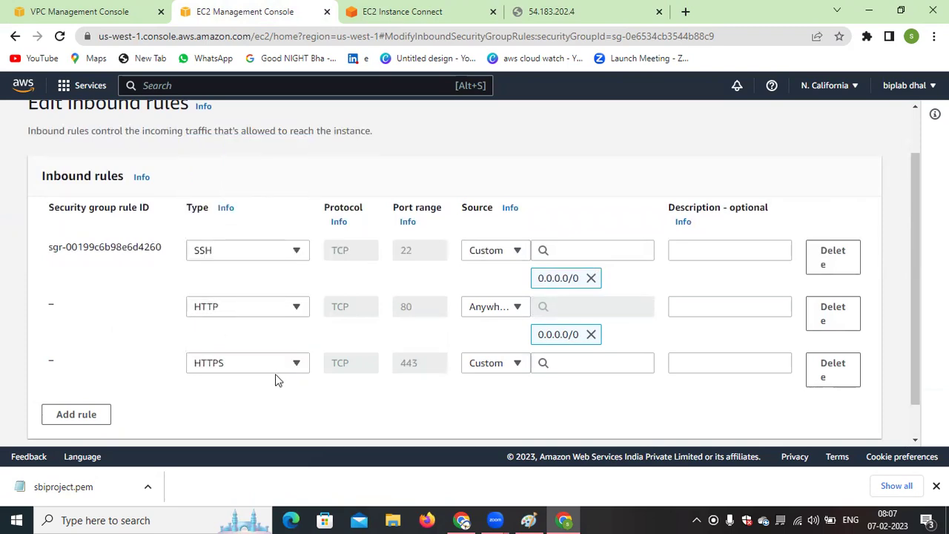
scroll(355, 379, down, 1)
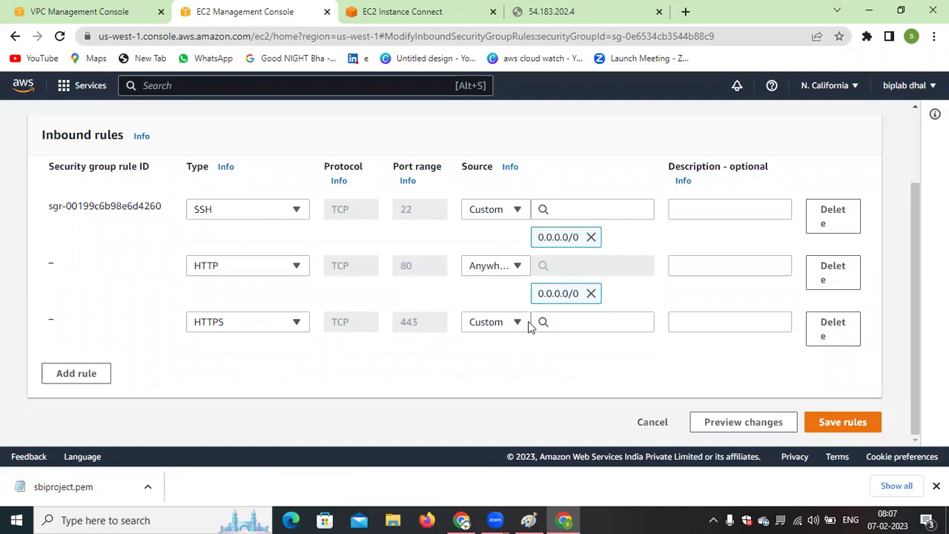
click(478, 324)
click(479, 240)
scroll(742, 371, down, 1)
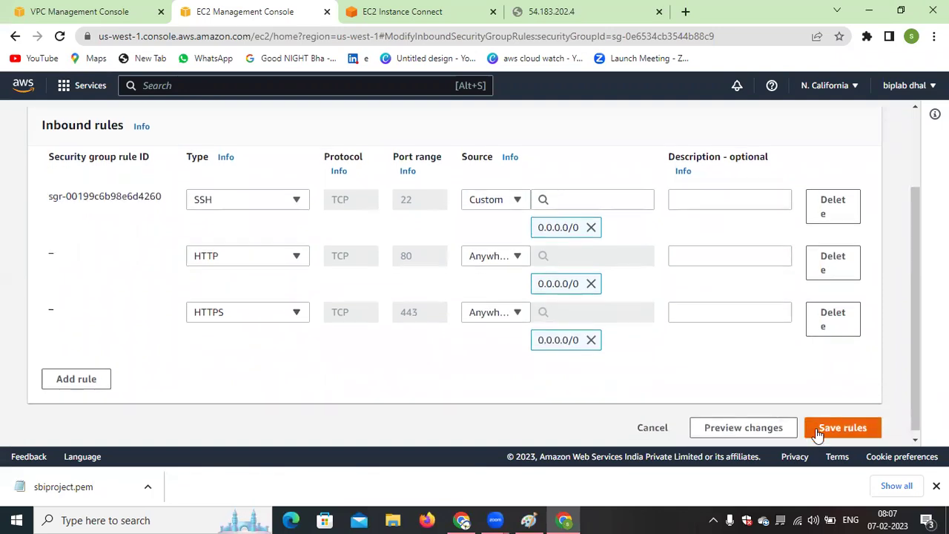
click(842, 422)
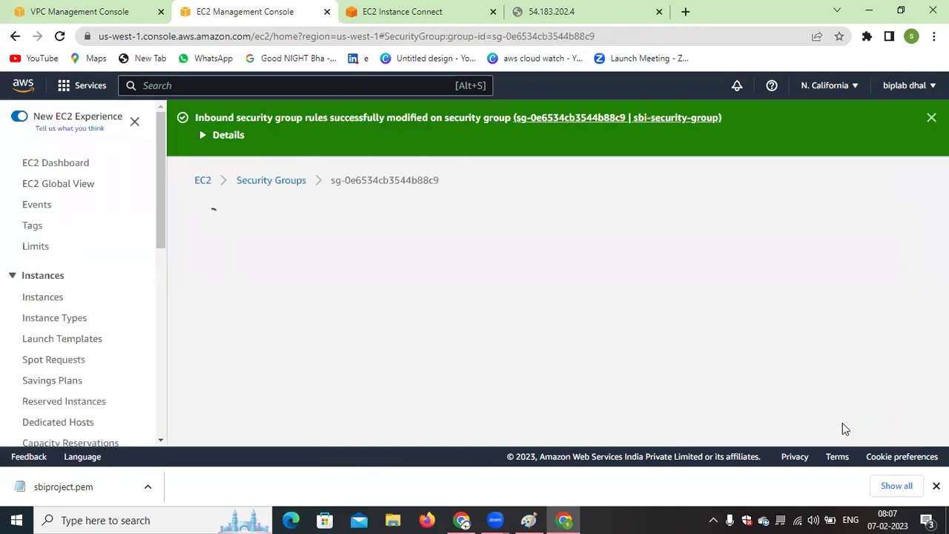
Reload the 54.183.202.4 page to test the web server, and return to the EC2 Instance Connect session.
click(528, 9)
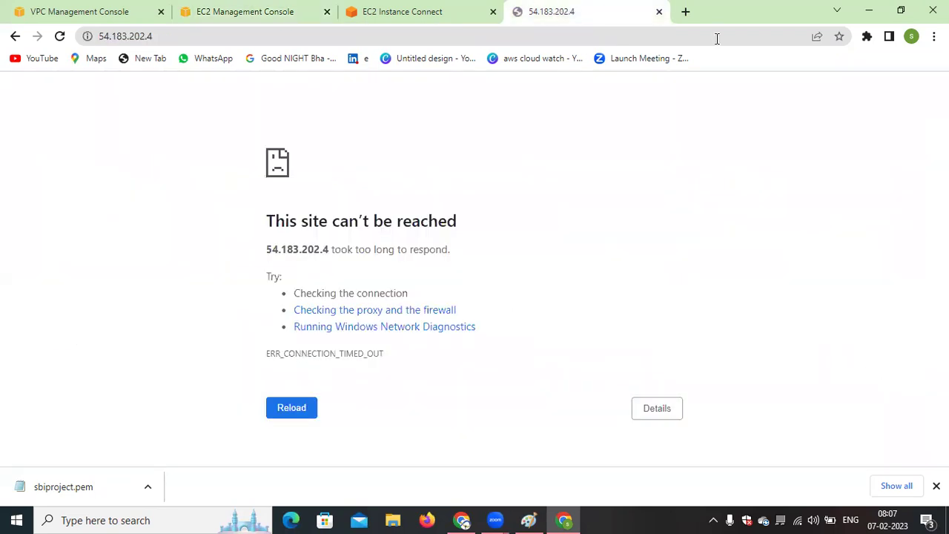
click(63, 38)
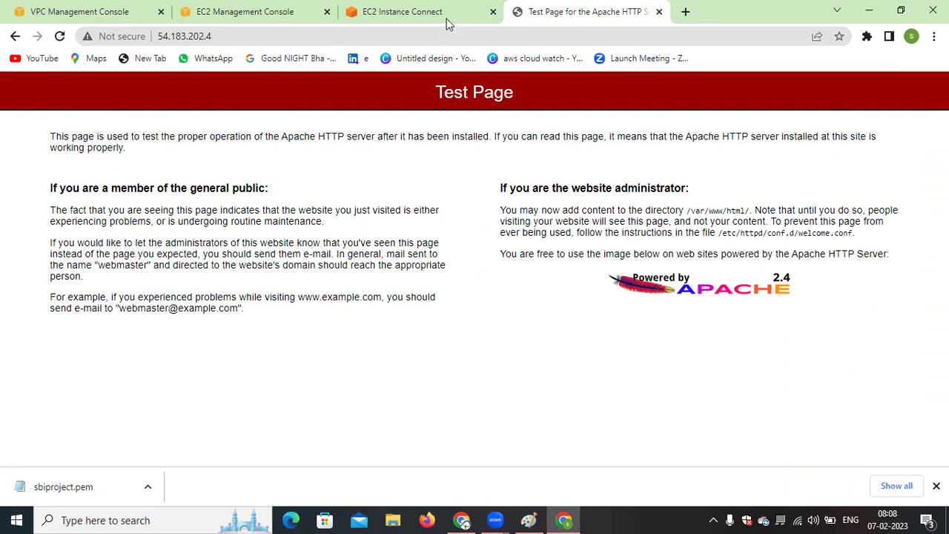
click(415, 12)
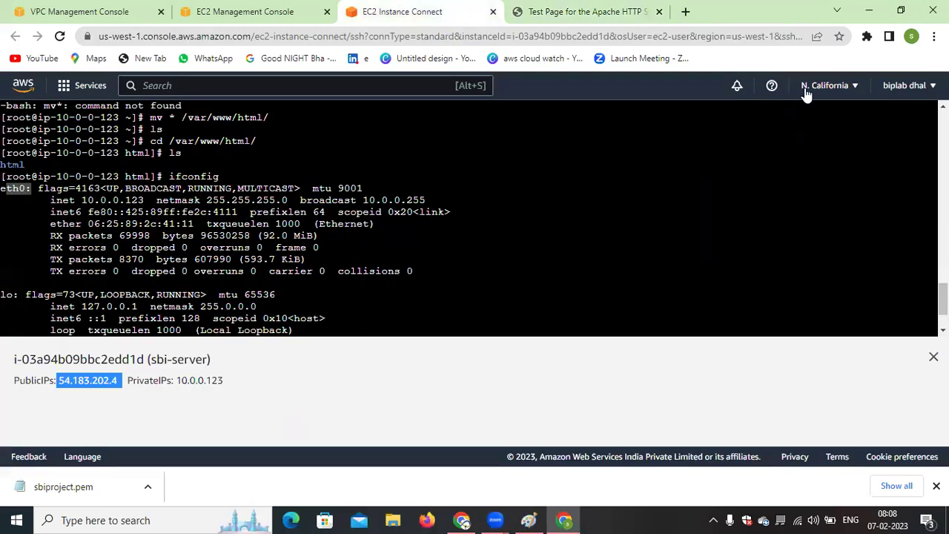
Go to the desktop and open the html folder inside mixde data on Local Disk (D:) in File Explorer.
click(869, 10)
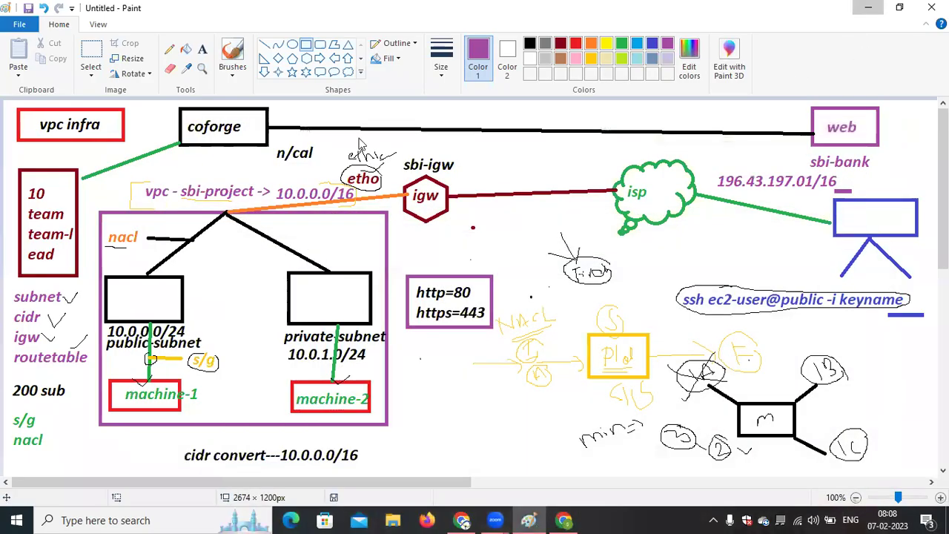
key(alt+Tab)
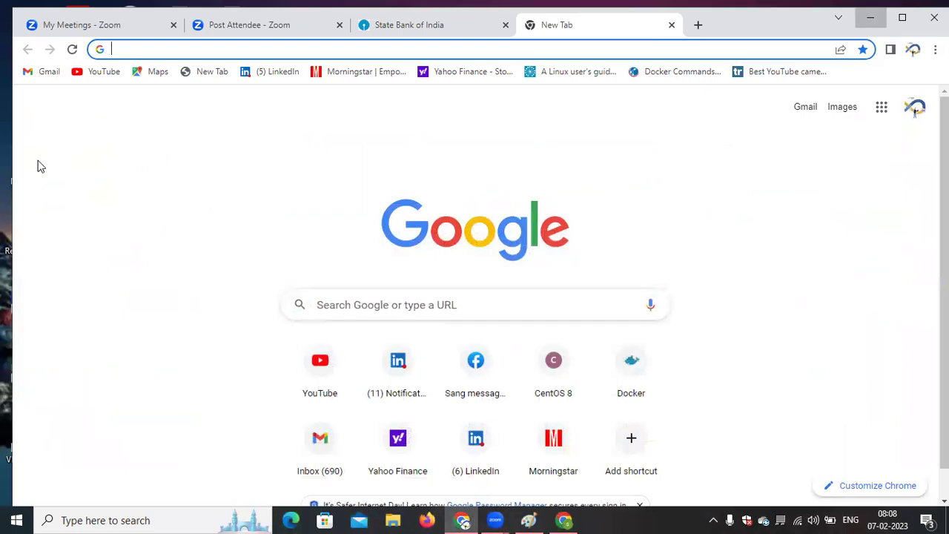
key(super+d)
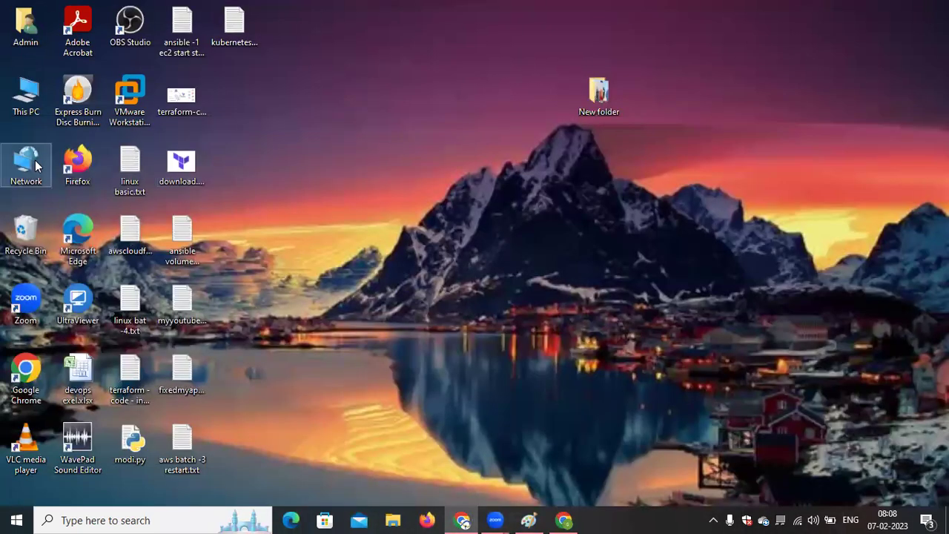
click(22, 102)
double_click(22, 102)
click(443, 265)
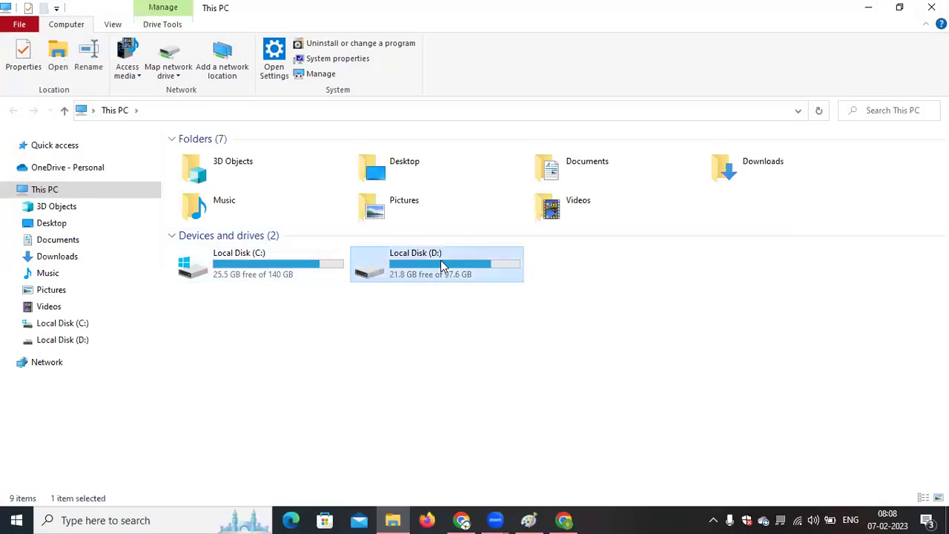
double_click(443, 265)
double_click(240, 199)
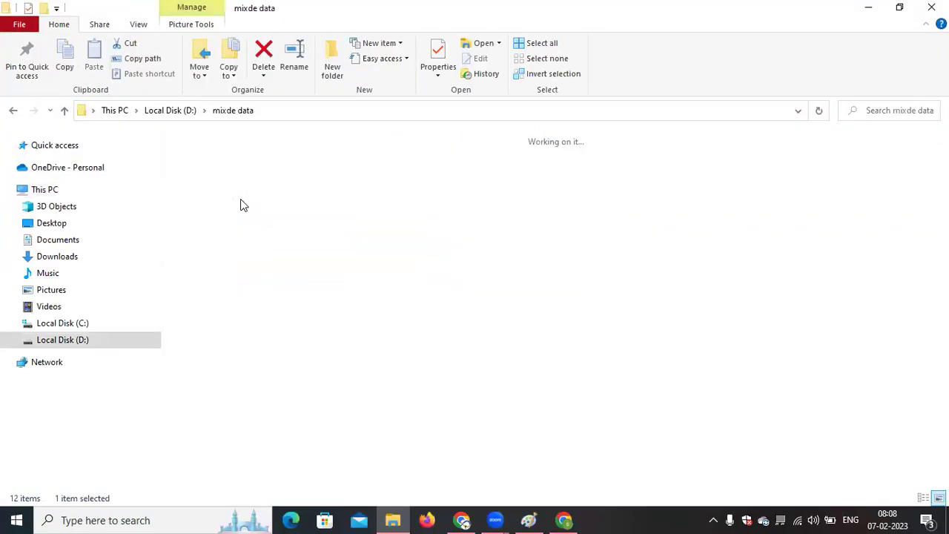
double_click(364, 202)
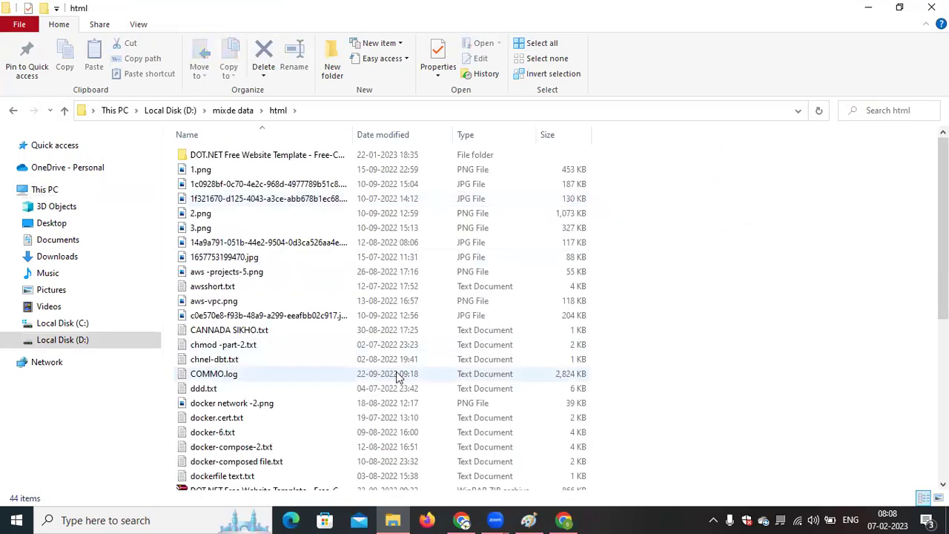
Open the html.txt file from the html folder in Notepad.
scroll(322, 355, down, 2)
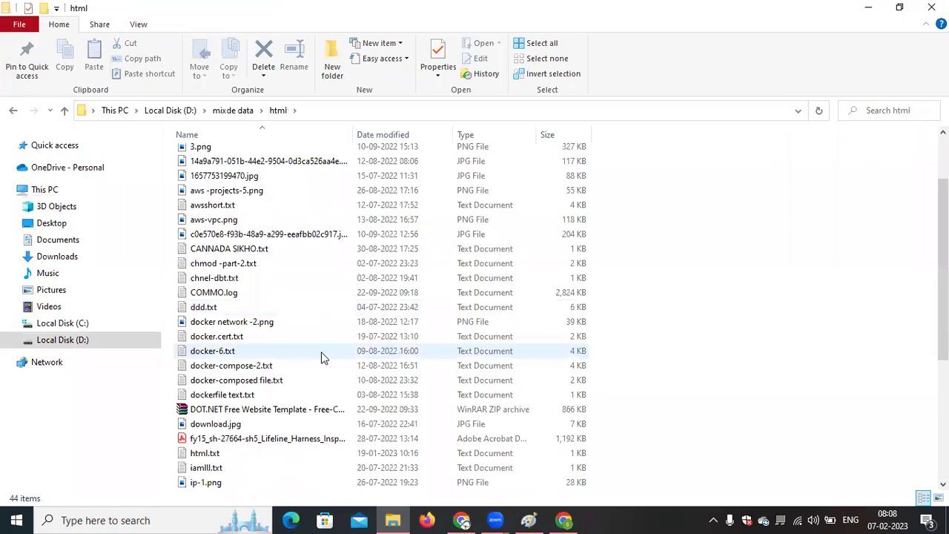
click(223, 454)
double_click(223, 453)
click(538, 202)
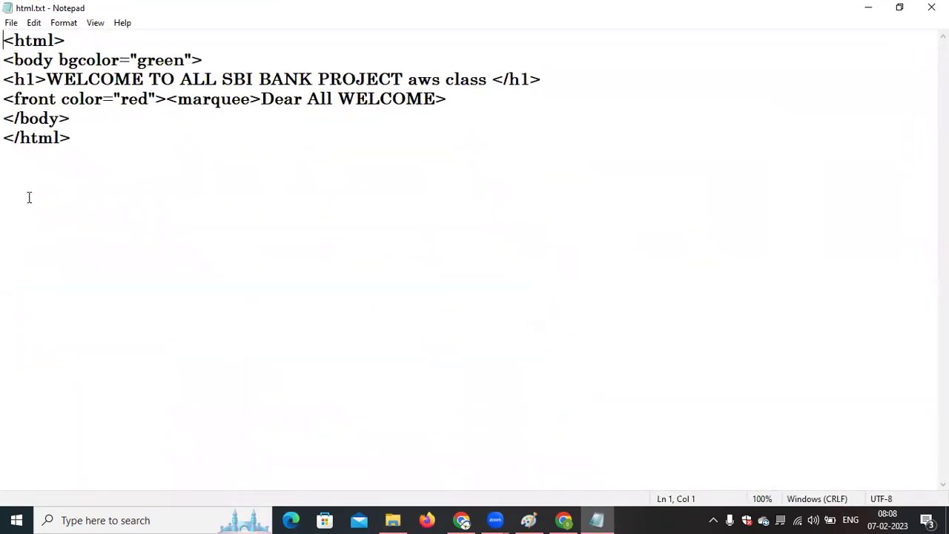
Change the body bgcolor value in html.txt to pink and copy the whole HTML code.
click(187, 59)
key(BackSpace)
key(BackSpace)
key(BackSpace)
key(BackSpace)
key(BackSpace)
text(pink)
drag(106, 132, 6, 43)
key(super+c)
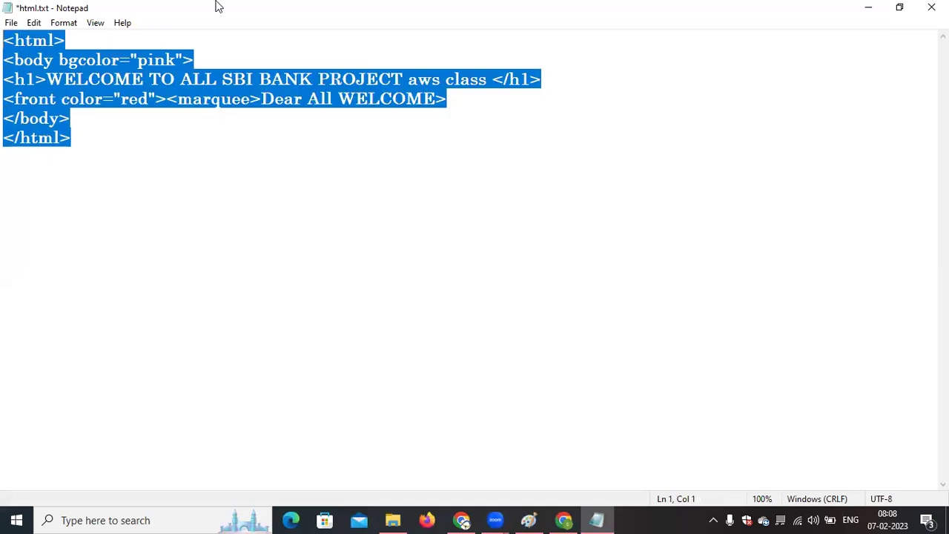
Switch back to the EC2 Instance Connect terminal in Chrome and enter several blank lines at the prompt.
click(866, 8)
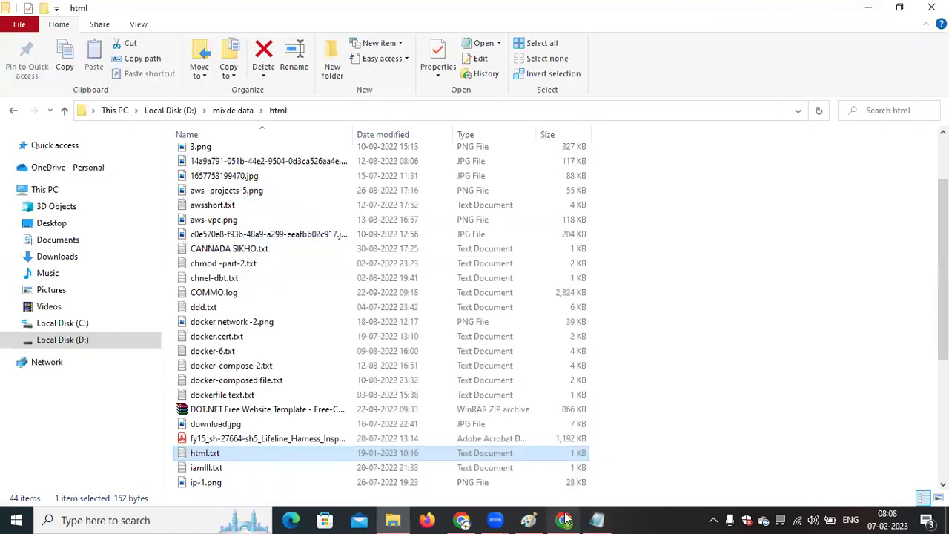
key(alt+Tab)
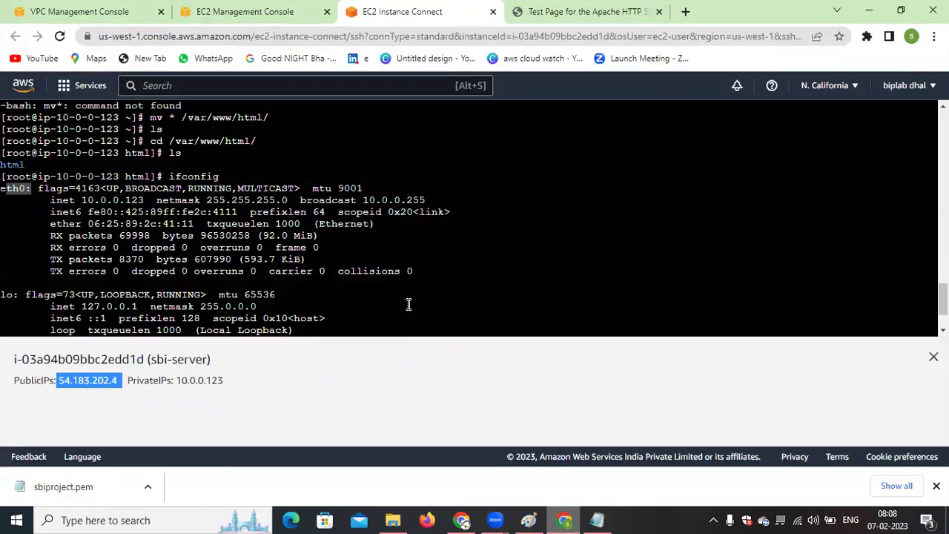
scroll(212, 324, down, 2)
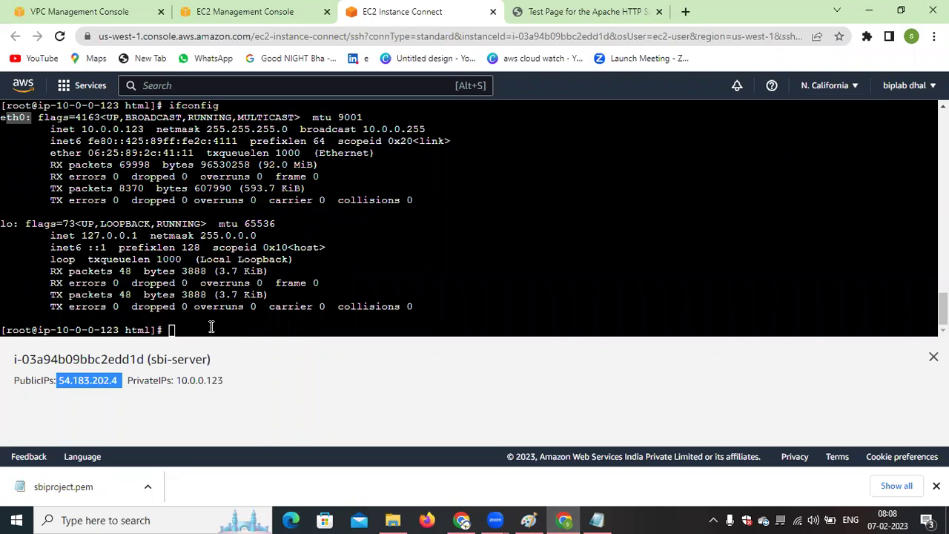
click(286, 326)
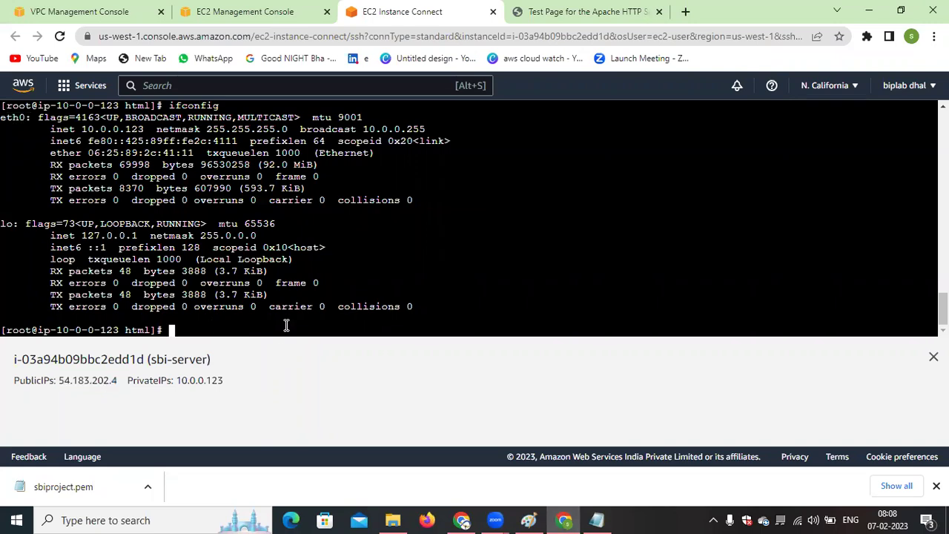
key(Return)
key(Return)
key(Return)
key(Return)
key(Return)
key(Return)
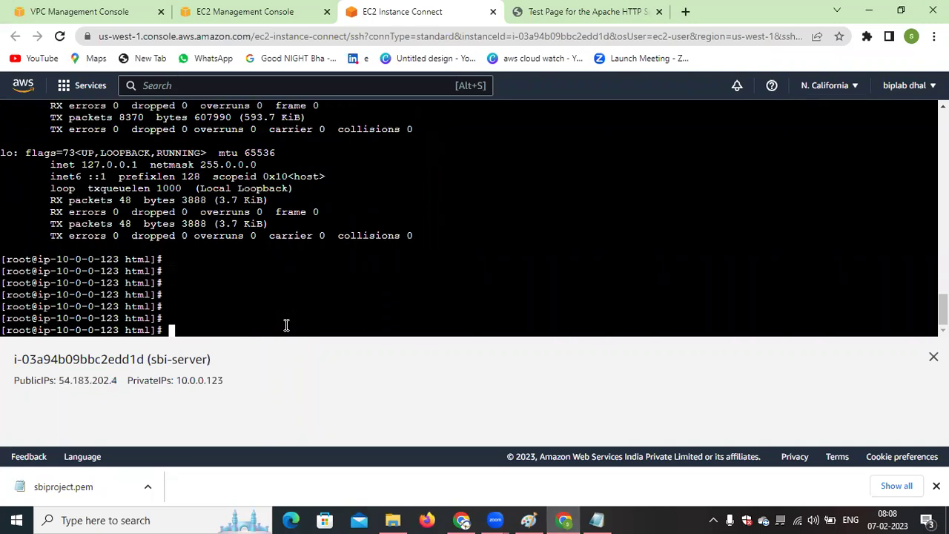
List the contents of /var/www/html and delete everything in it with rm -rf *.
text(ls)
key(Return)
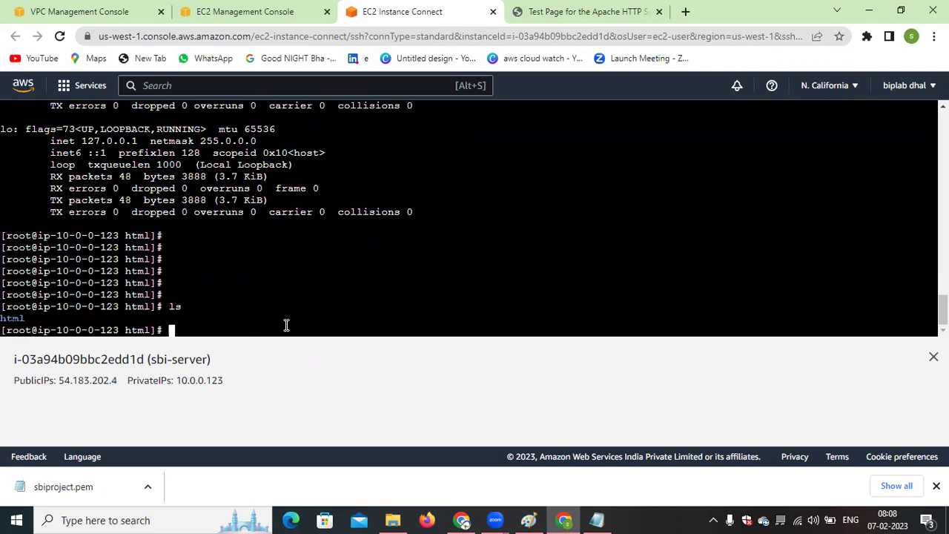
text(rm -rf *)
key(Return)
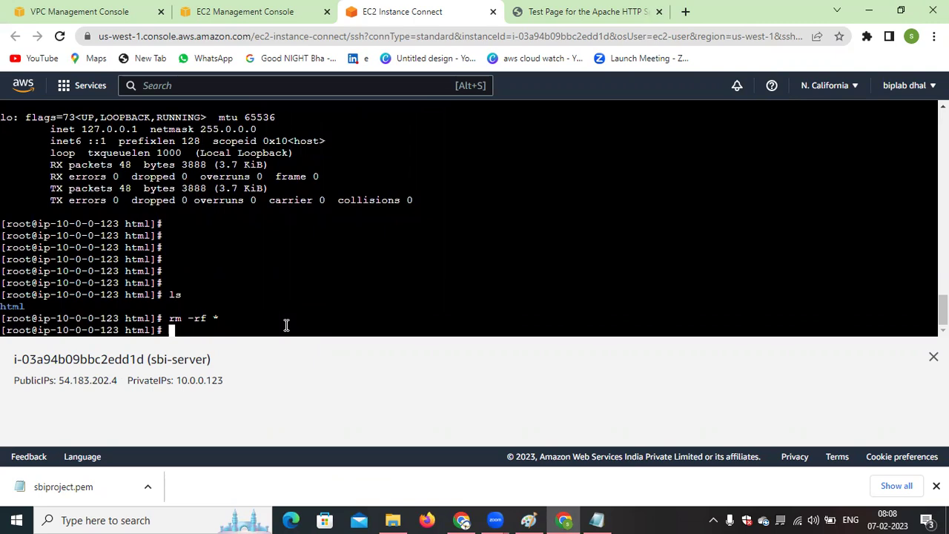
Create index.html with vim in /var/www/html, paste in the copied HTML code, and save and quit with :wq!
text(vim index.html)
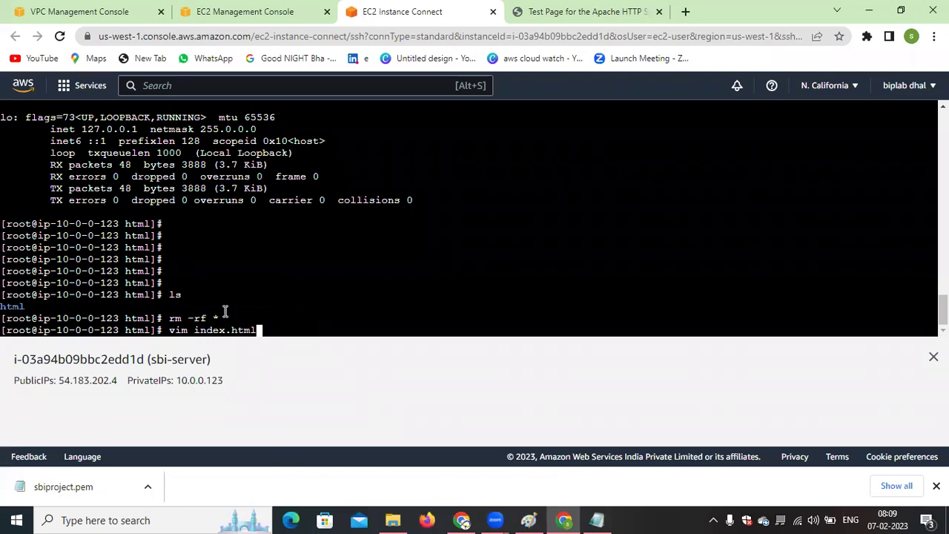
key(Return)
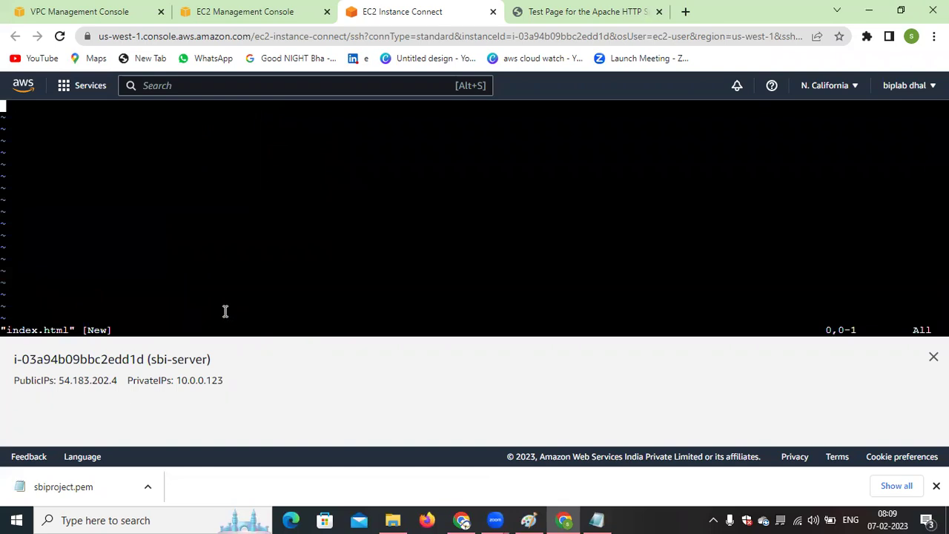
key(i)
right_click(125, 180)
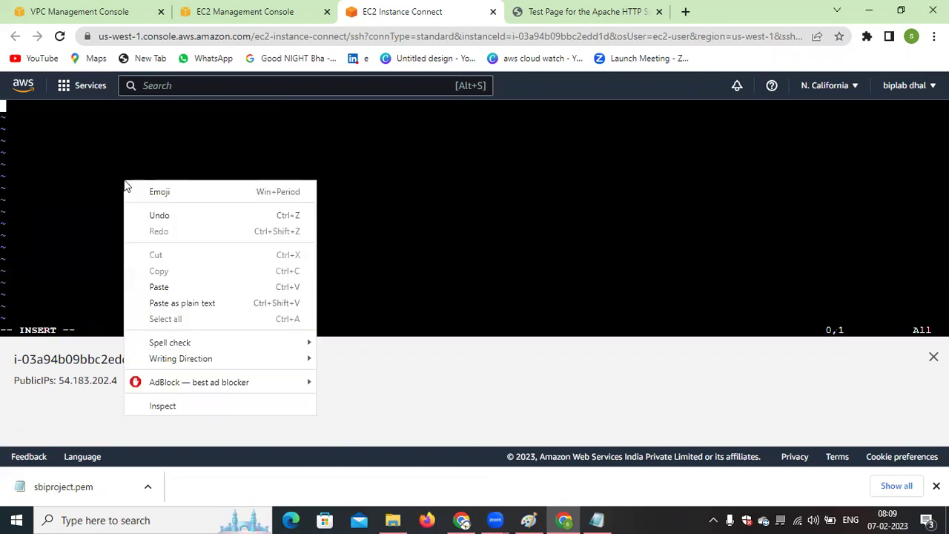
click(186, 287)
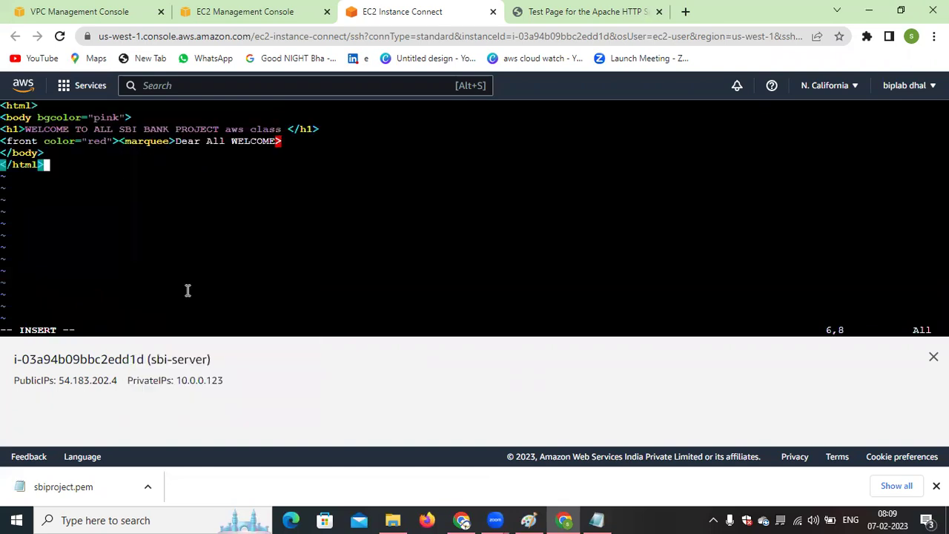
key(Escape)
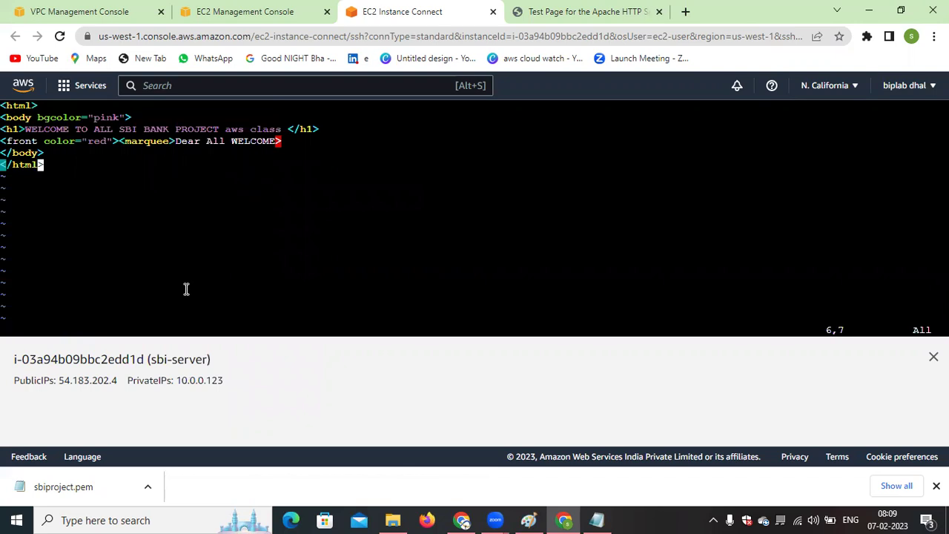
key(shift+semicolon)
text(wq!)
key(Return)
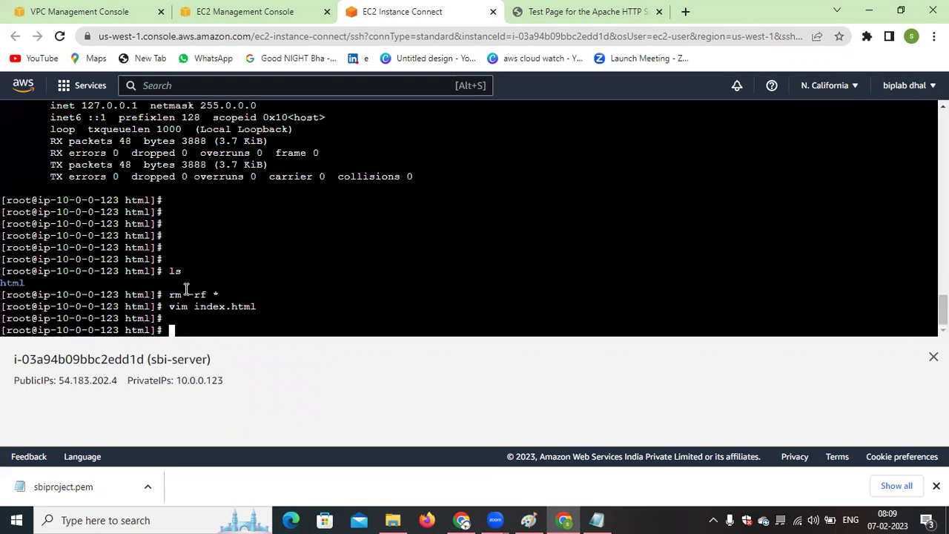
Reload the Apache service with systemctl reload httpd.
key(Return)
key(Return)
text(syste)
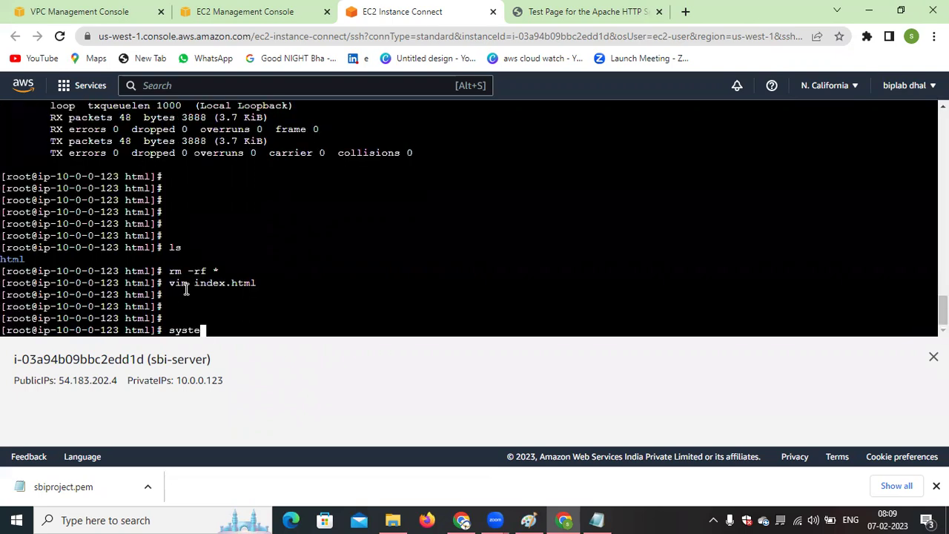
text(mctl reload httpd)
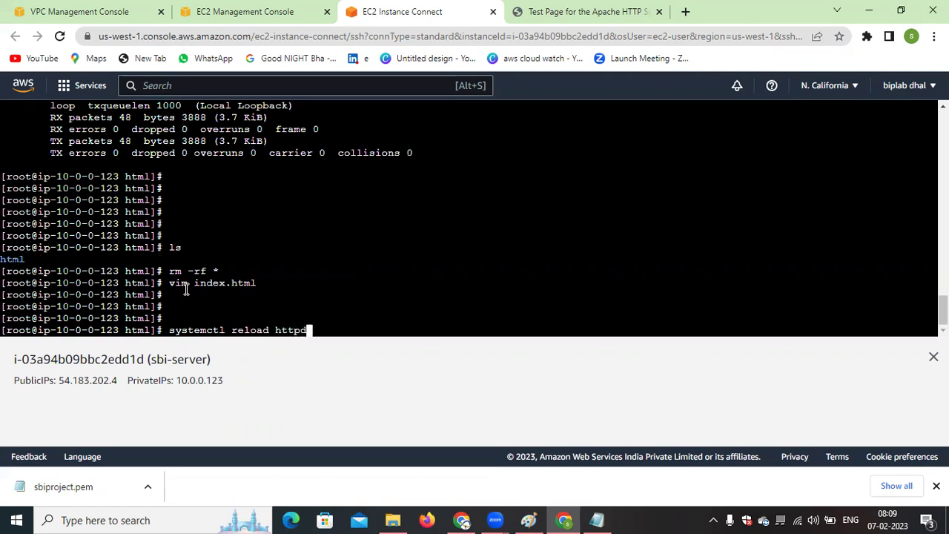
key(Return)
text(c;lear)
key(BackSpace)
key(BackSpace)
key(BackSpace)
key(BackSpace)
key(BackSpace)
key(BackSpace)
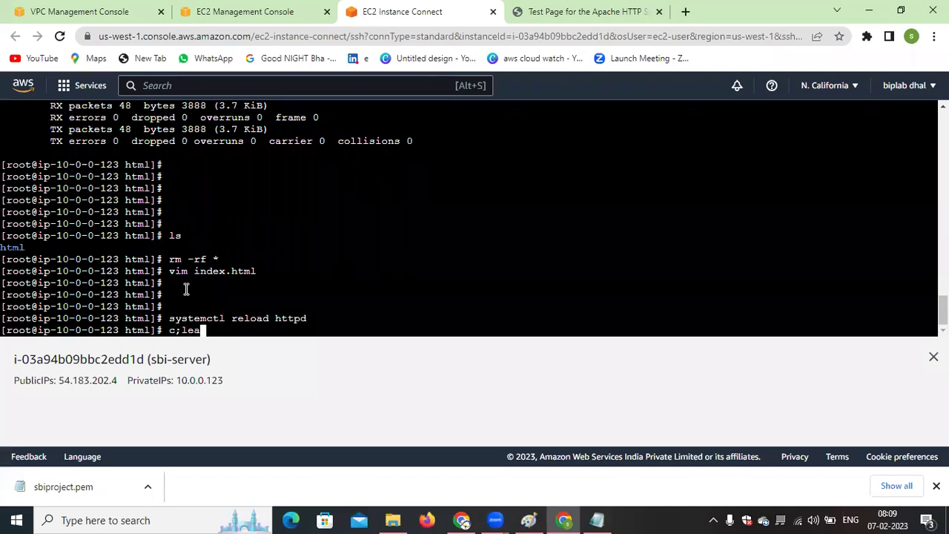
Show the Apache test page at 54.183.202.4 and reload it to load the new index.html.
click(580, 12)
click(61, 37)
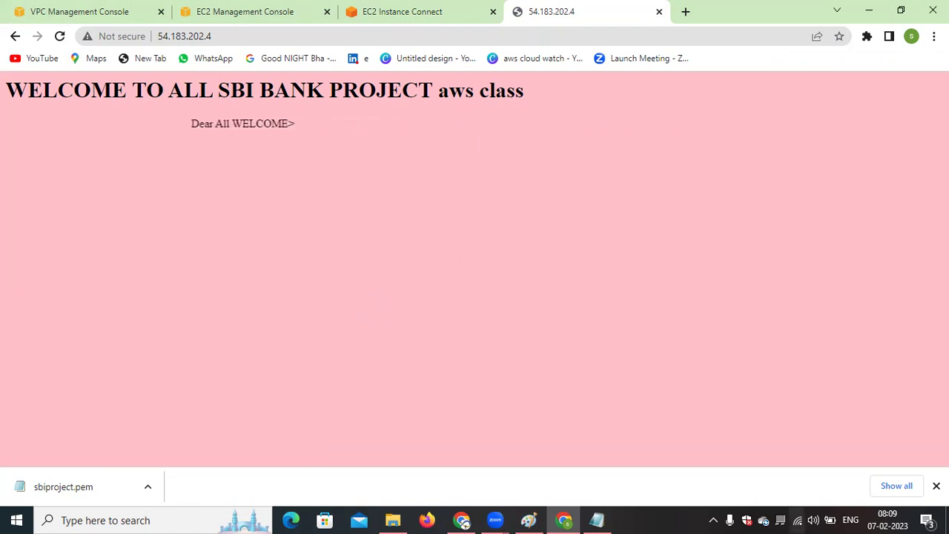
Minimize Chrome and File Explorer, switch to the VPC infrastructure diagram in Paint, and choose the Pencil tool.
click(866, 10)
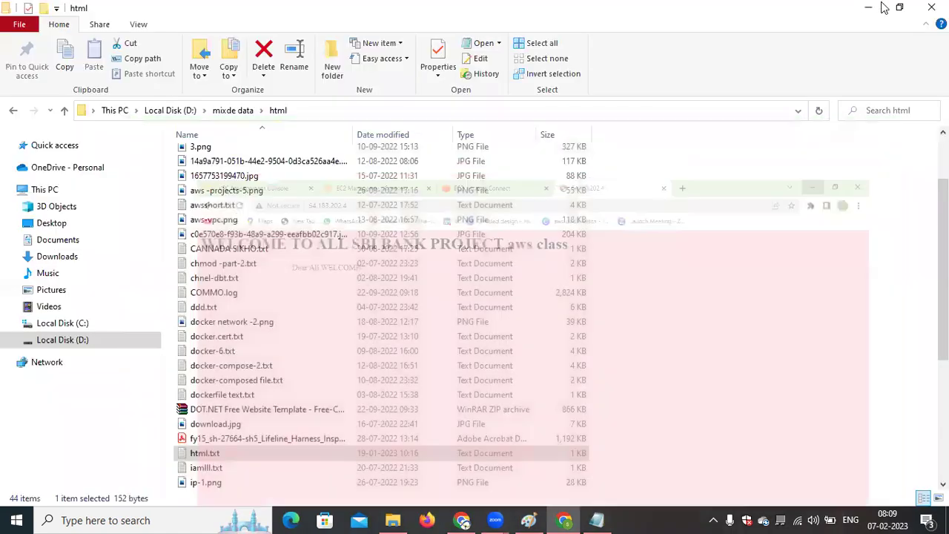
click(868, 7)
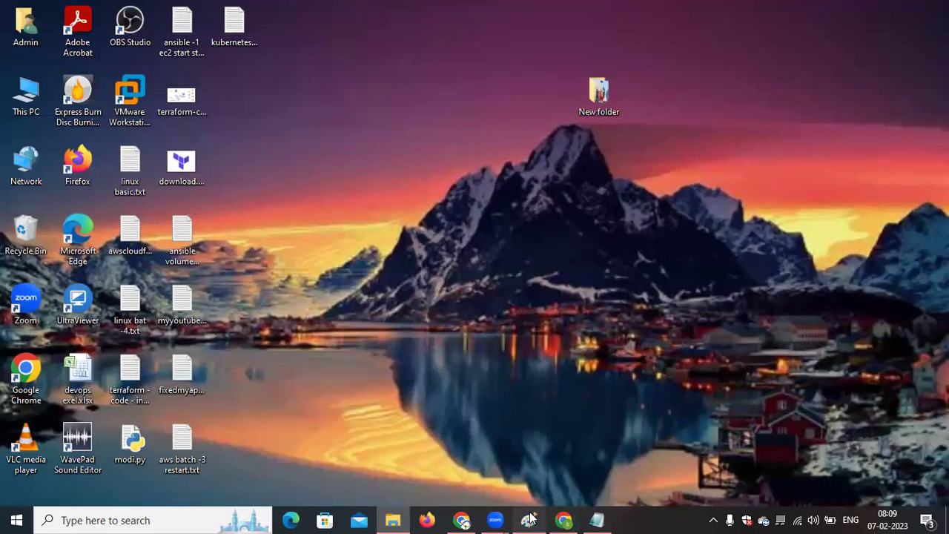
click(528, 520)
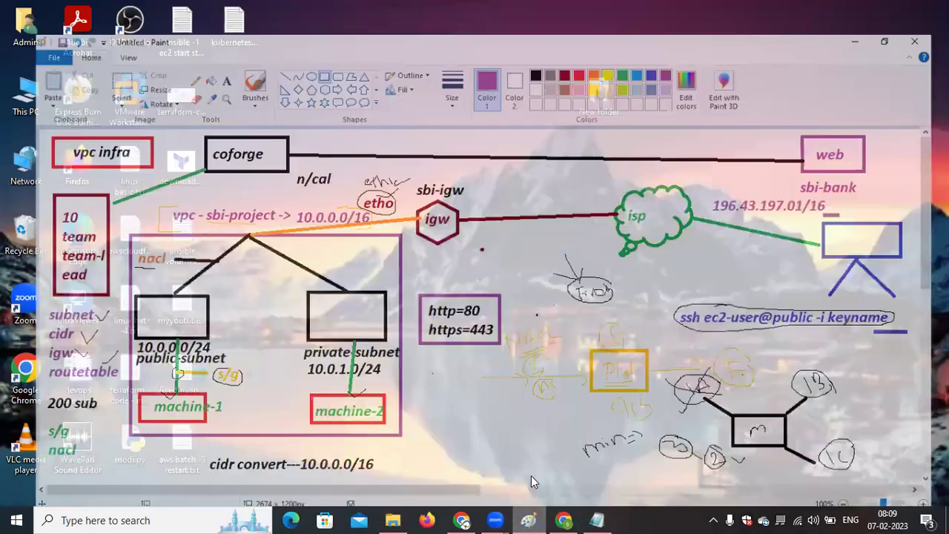
click(169, 49)
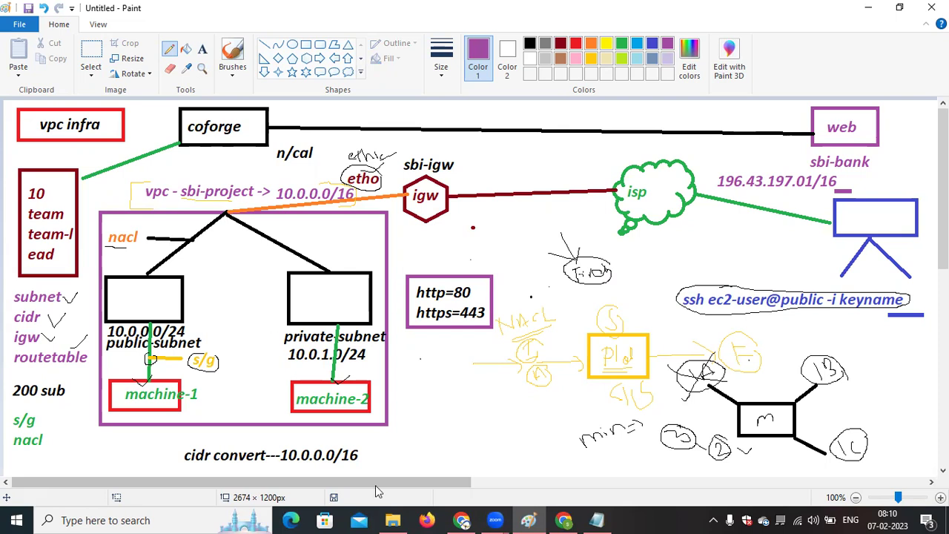
Switch back to the published page in Chrome and select its address, 54.183.202.4.
click(564, 520)
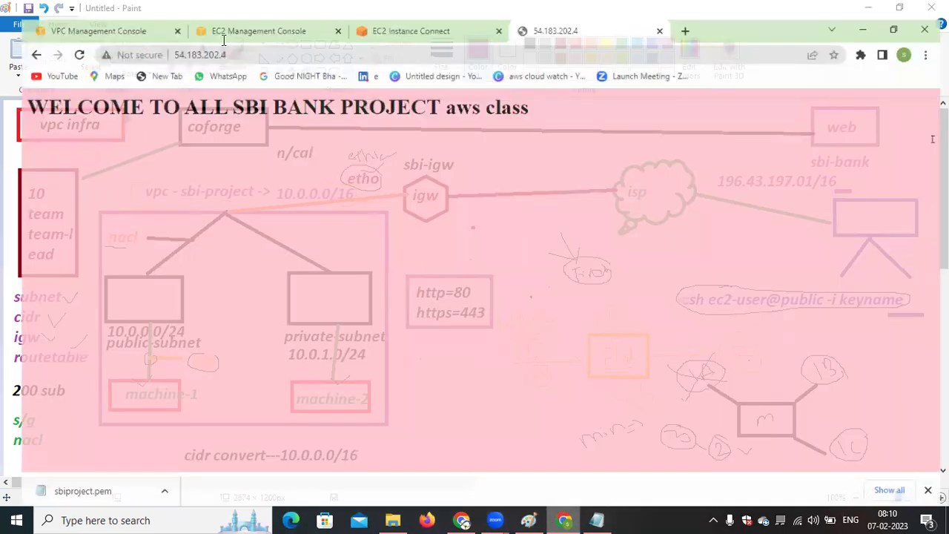
click(226, 35)
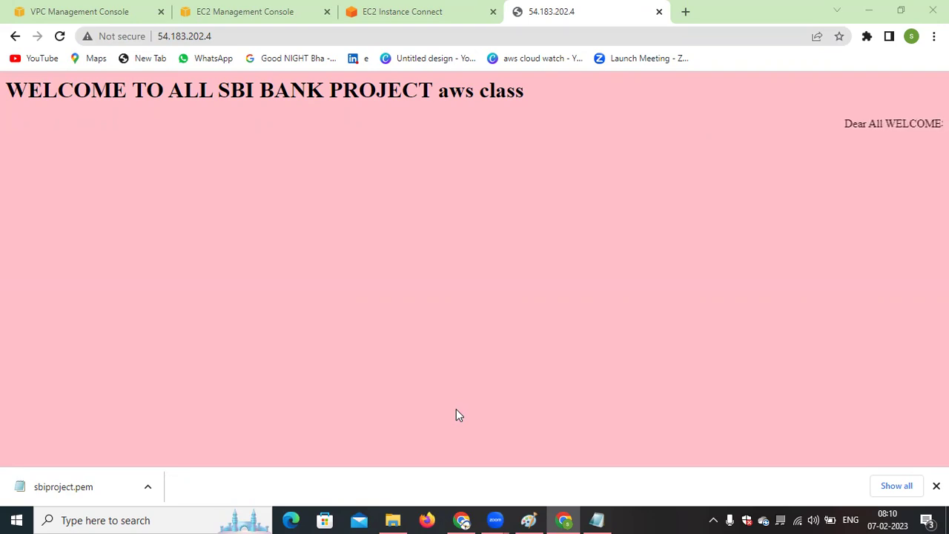
Return to the Paint diagram and draw two freehand purple lines linking the public and private subnet boxes.
click(868, 9)
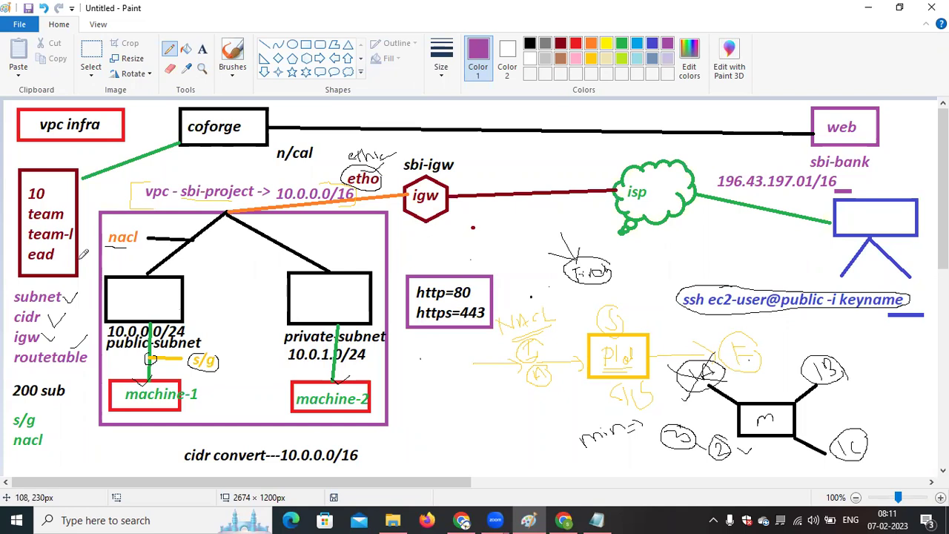
mouse_move(189, 296)
mouse_down()
mouse_move(199, 279)
mouse_move(230, 272)
mouse_move(274, 289)
mouse_up()
mouse_move(186, 304)
mouse_down()
mouse_move(210, 273)
mouse_move(284, 304)
mouse_up()
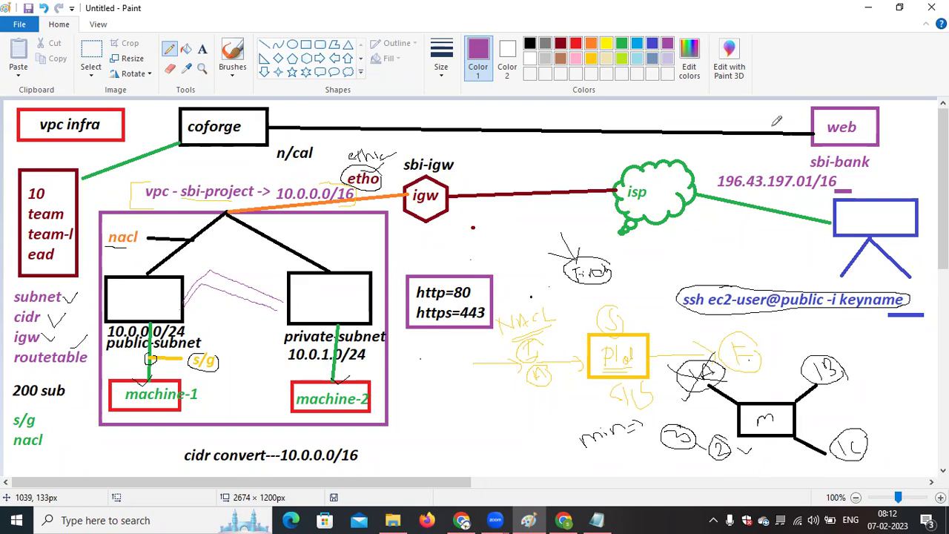
Switch back to Chrome, look at the EC2 Instance Connect terminal, and close the 54.183.202.4 page tab.
click(869, 7)
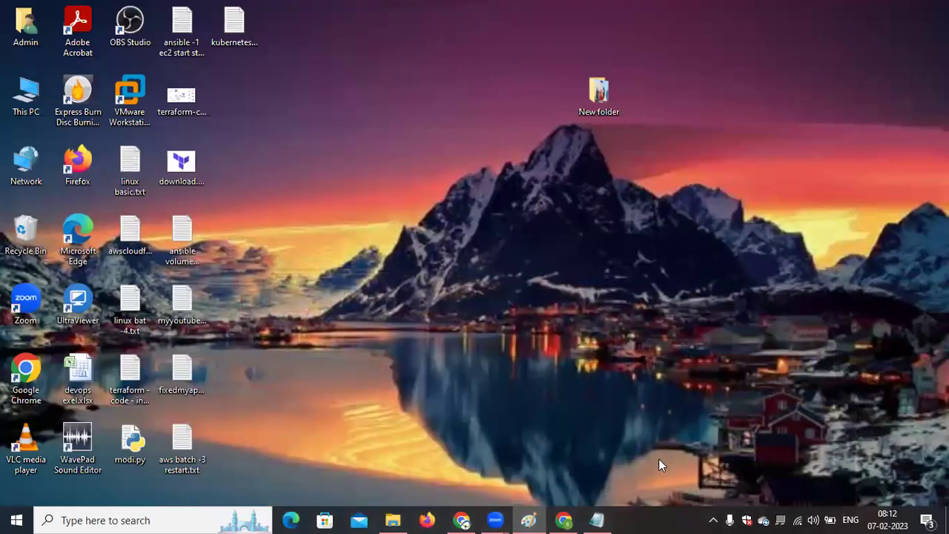
click(553, 515)
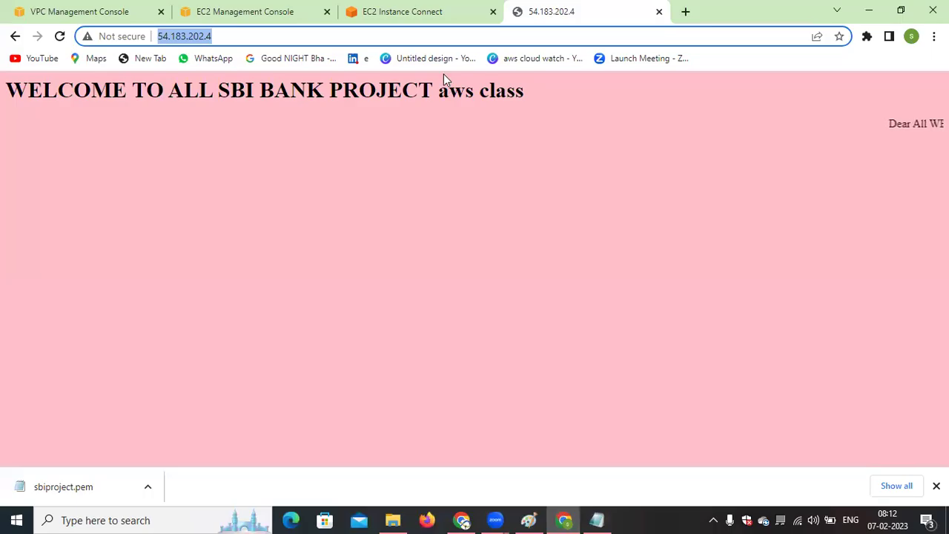
click(430, 13)
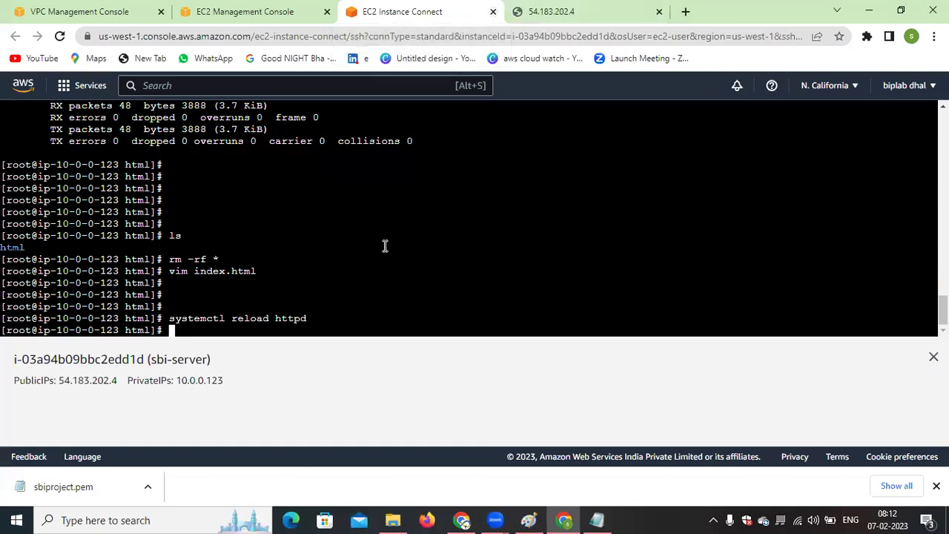
click(548, 11)
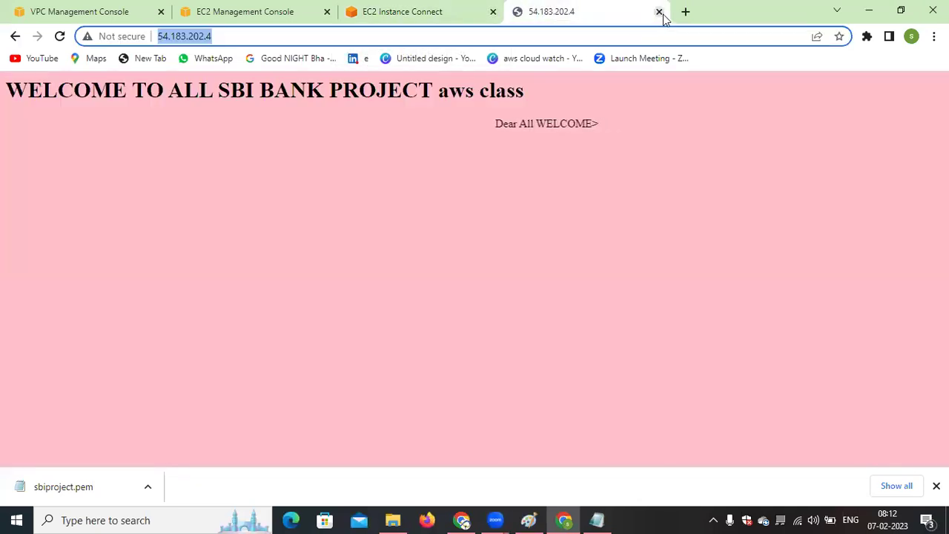
click(659, 12)
Go to the EC2 Management Console and open the Instances list.
click(212, 12)
click(100, 12)
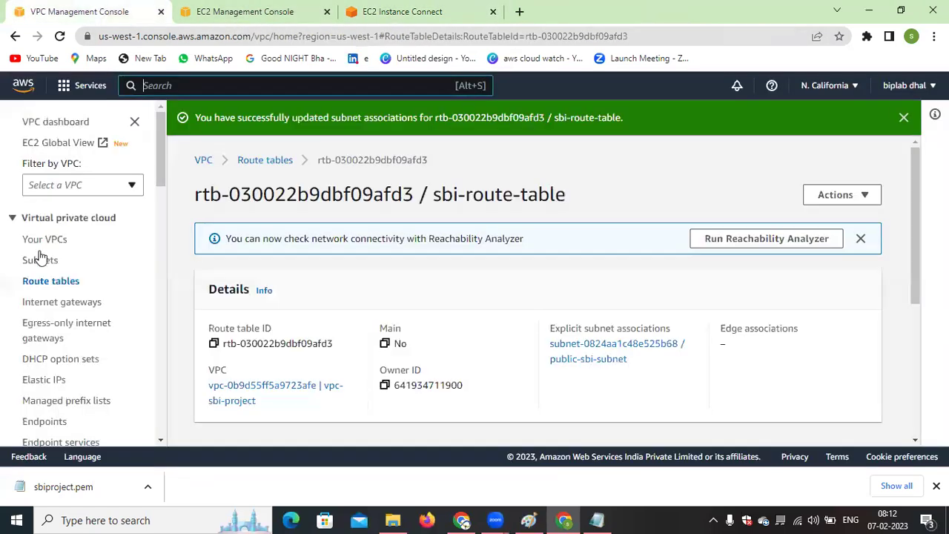
click(245, 11)
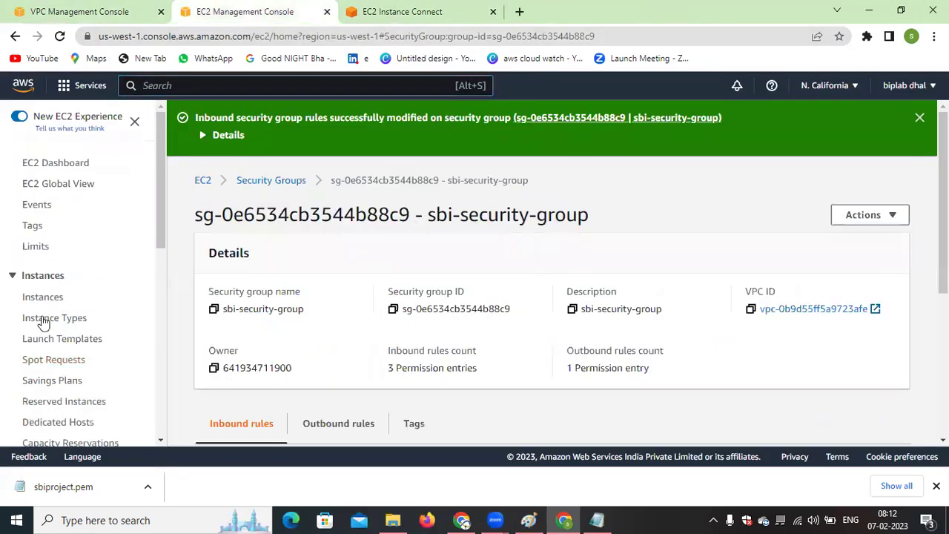
click(46, 303)
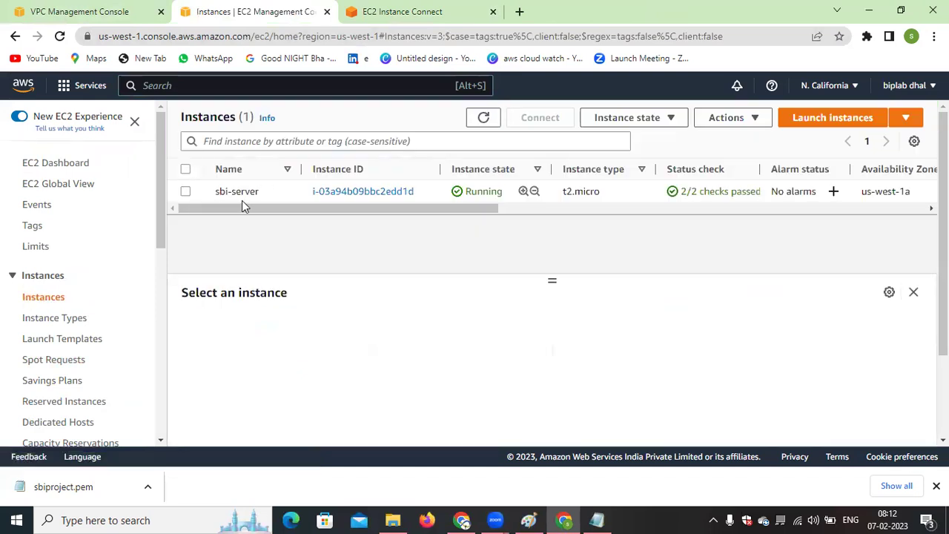
Start launching a new EC2 instance and name it sbi-private.
click(829, 118)
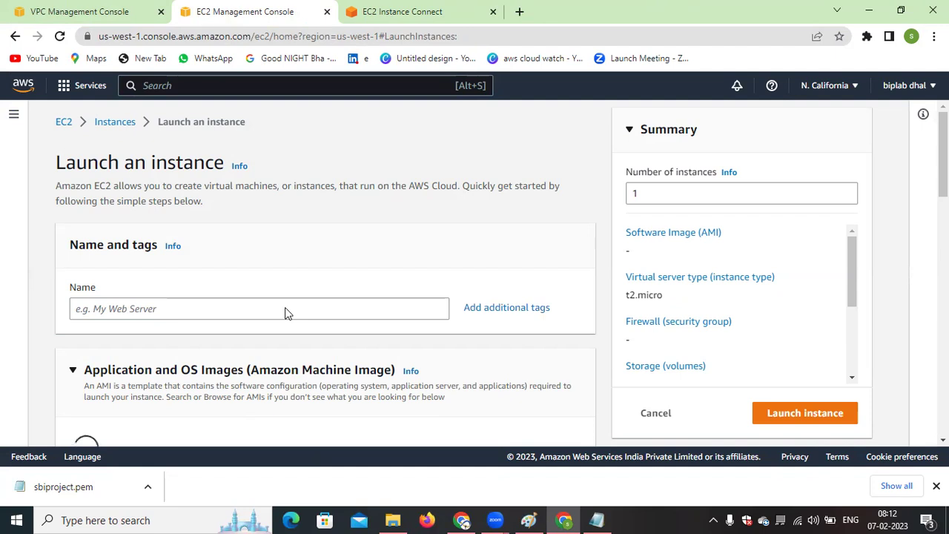
click(195, 308)
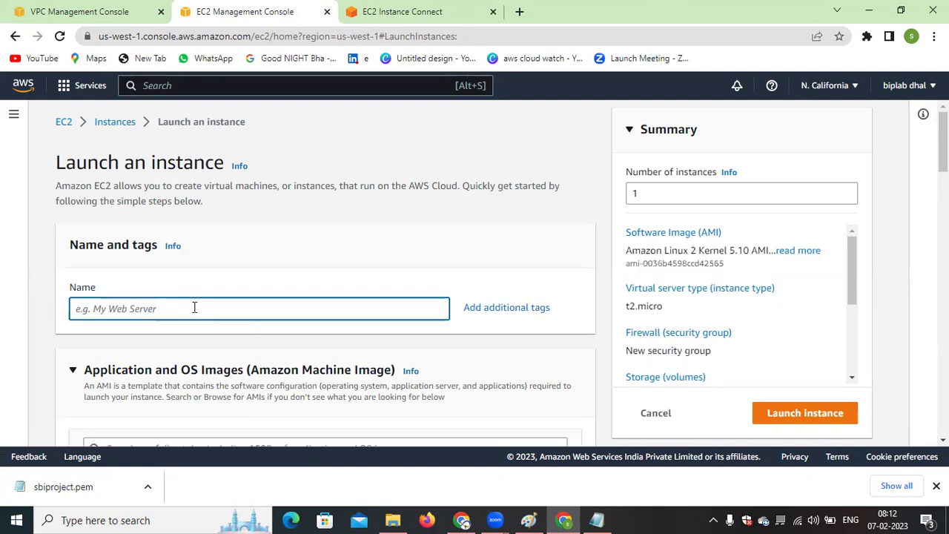
text(sb-)
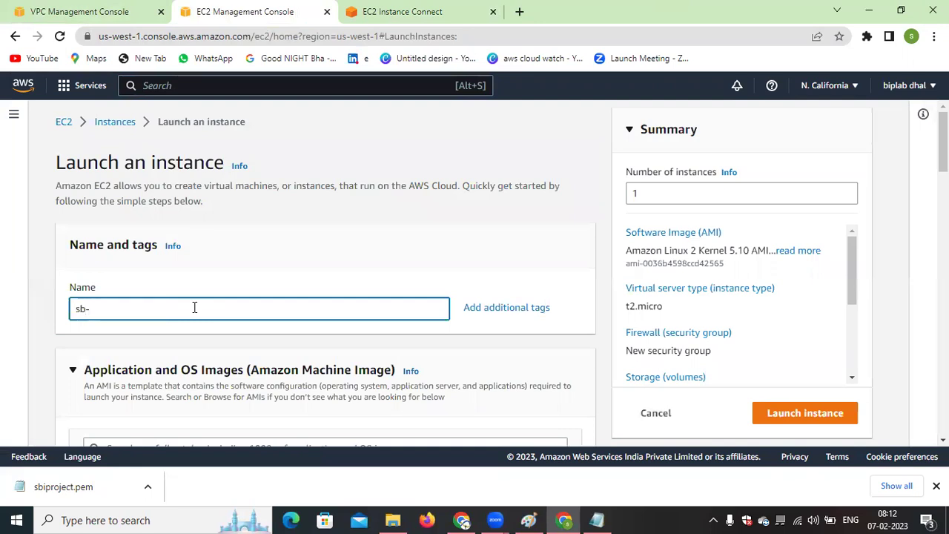
key(BackSpace)
text(i-private)
Choose sbiproject as the login key pair for the new instance.
scroll(364, 292, down, 5)
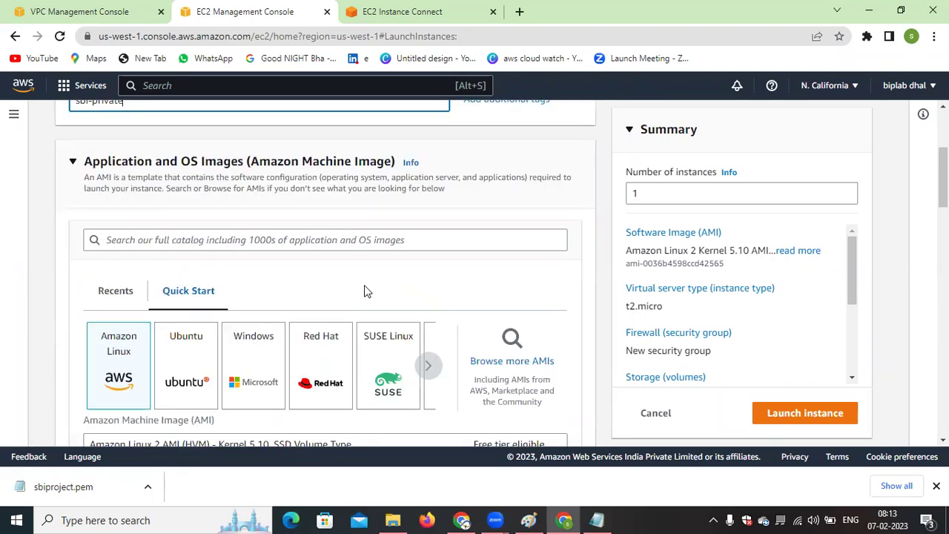
scroll(364, 291, down, 3)
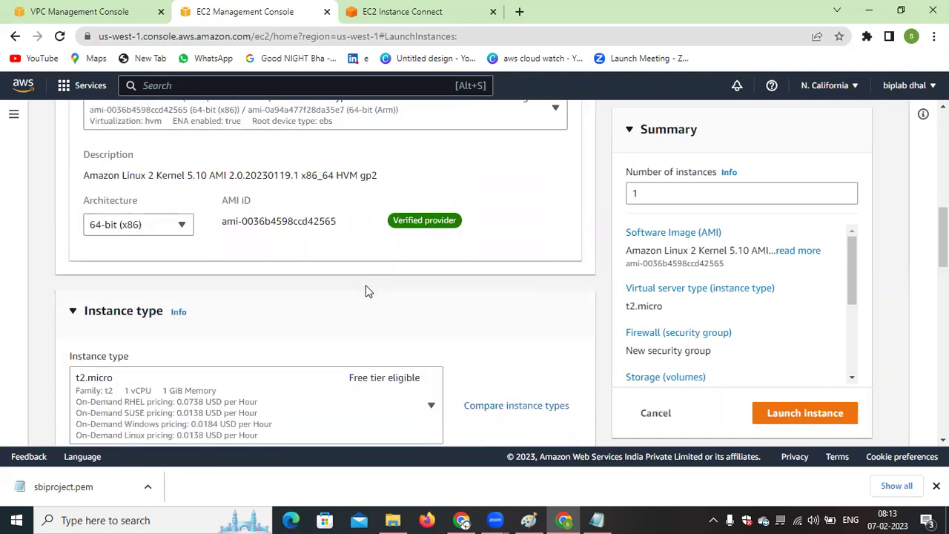
scroll(302, 291, down, 3)
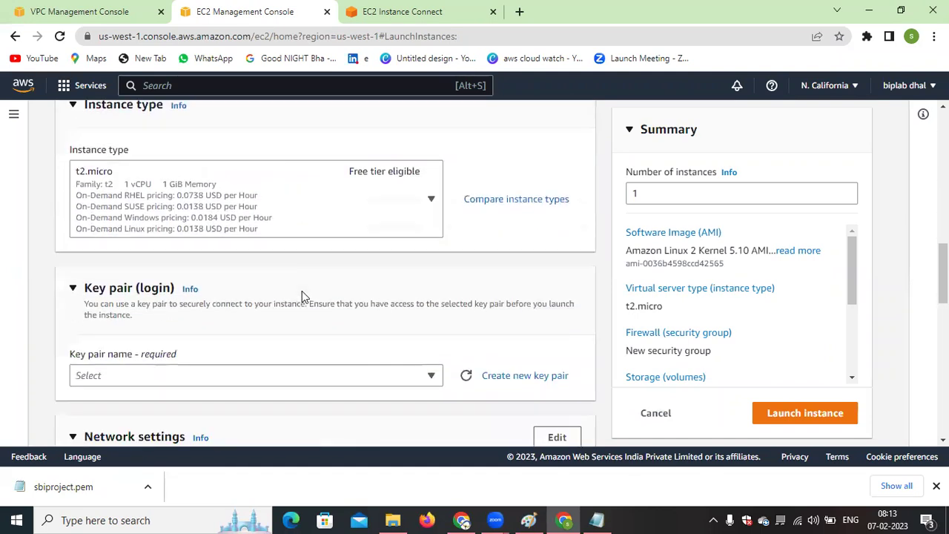
click(416, 306)
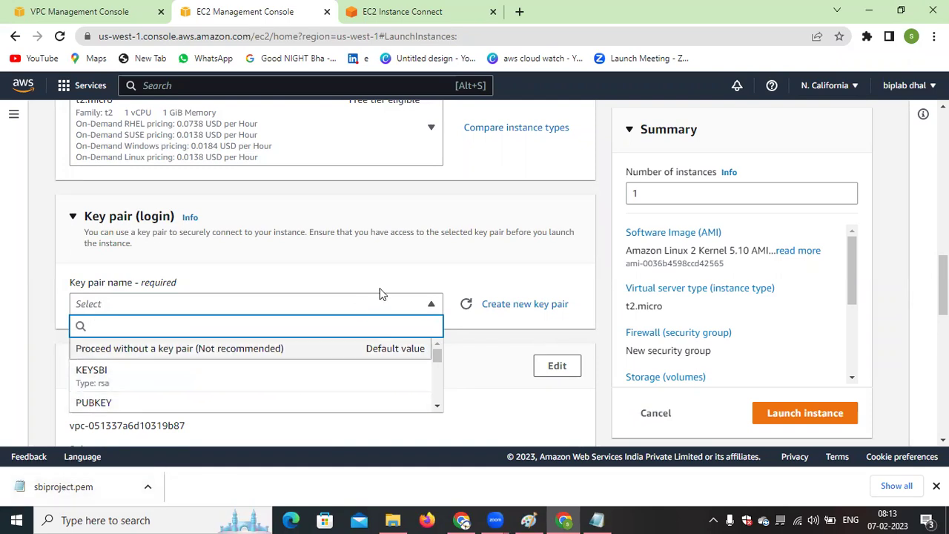
click(398, 272)
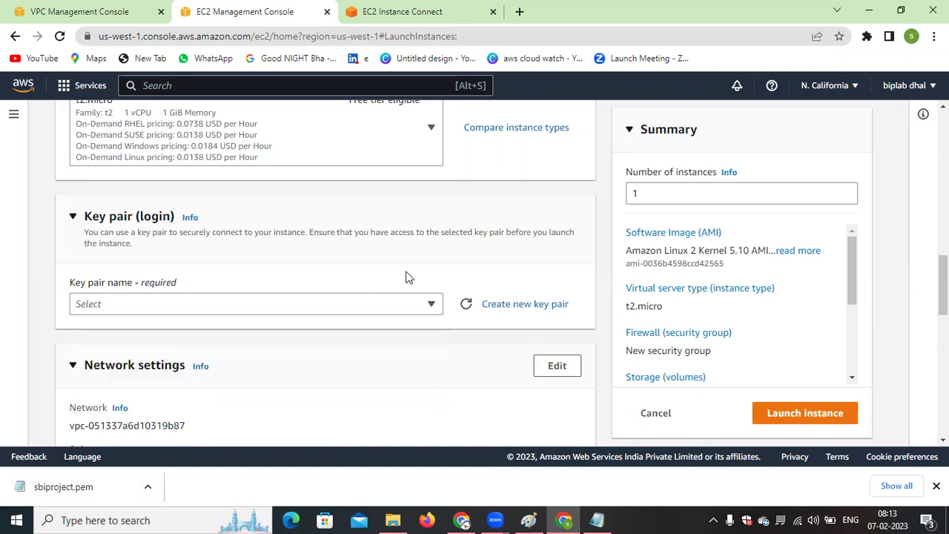
click(424, 303)
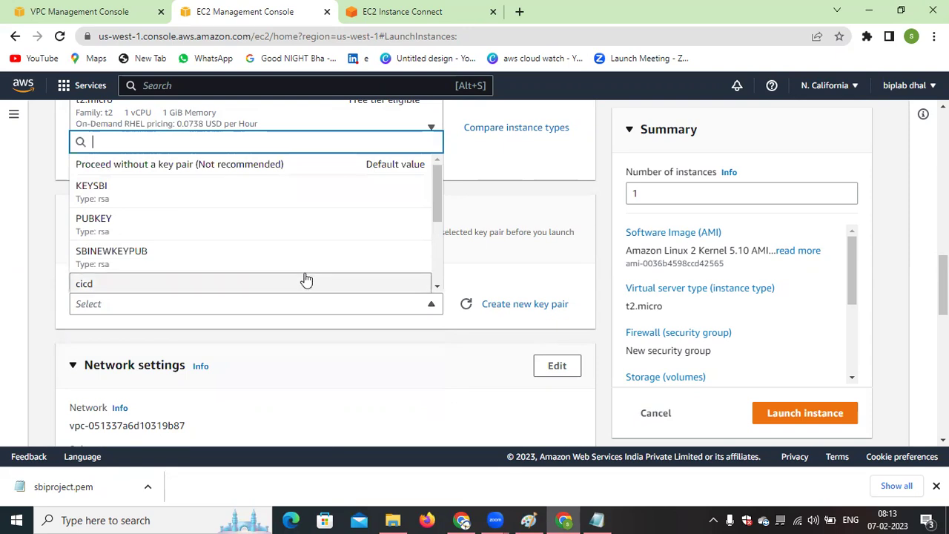
scroll(239, 252, down, 2)
scroll(237, 254, down, 3)
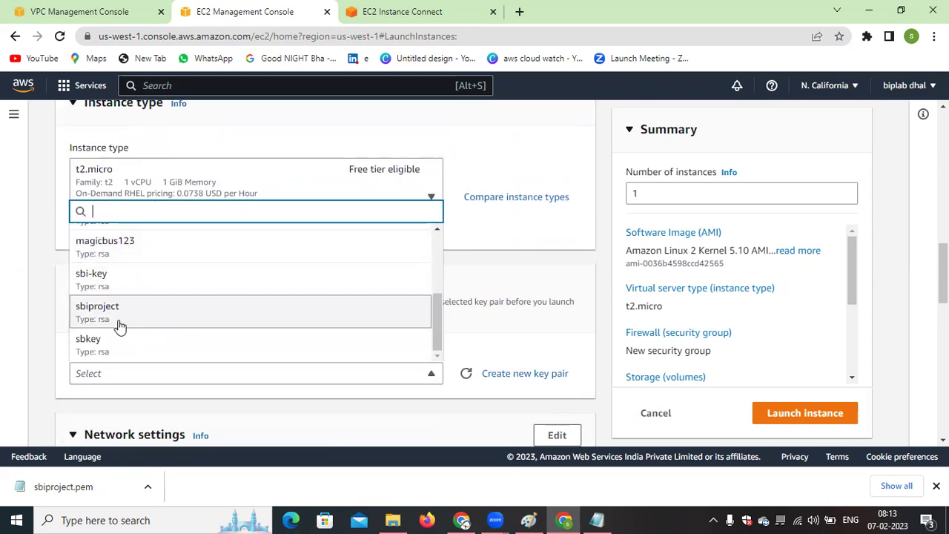
click(114, 320)
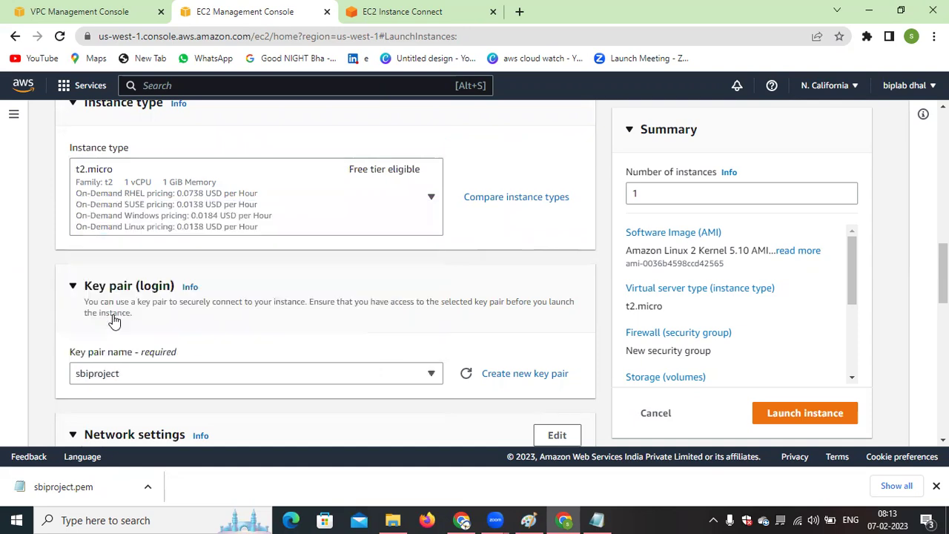
Edit the network settings to place the instance in the vpc-sbi-project VPC and its private-sbi-subnet subnet.
scroll(256, 341, down, 3)
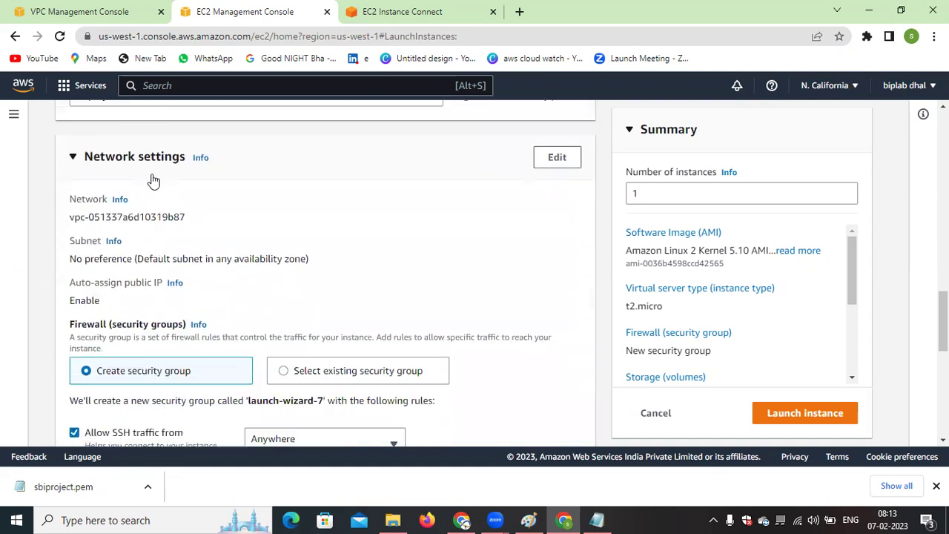
click(561, 164)
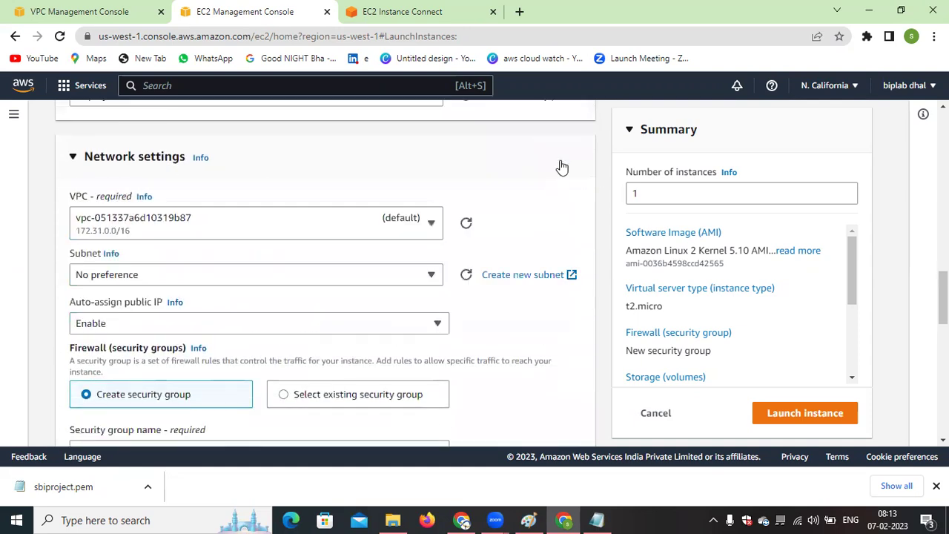
click(330, 227)
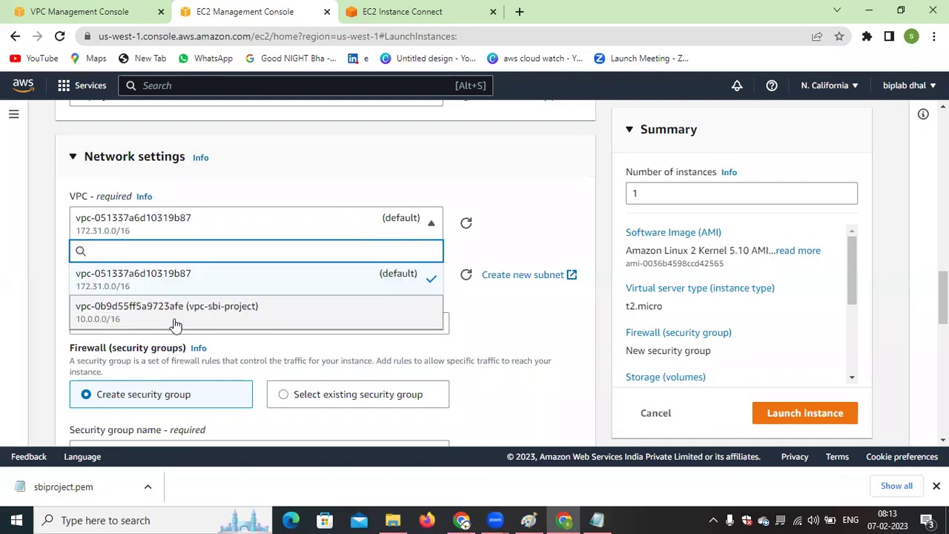
click(175, 310)
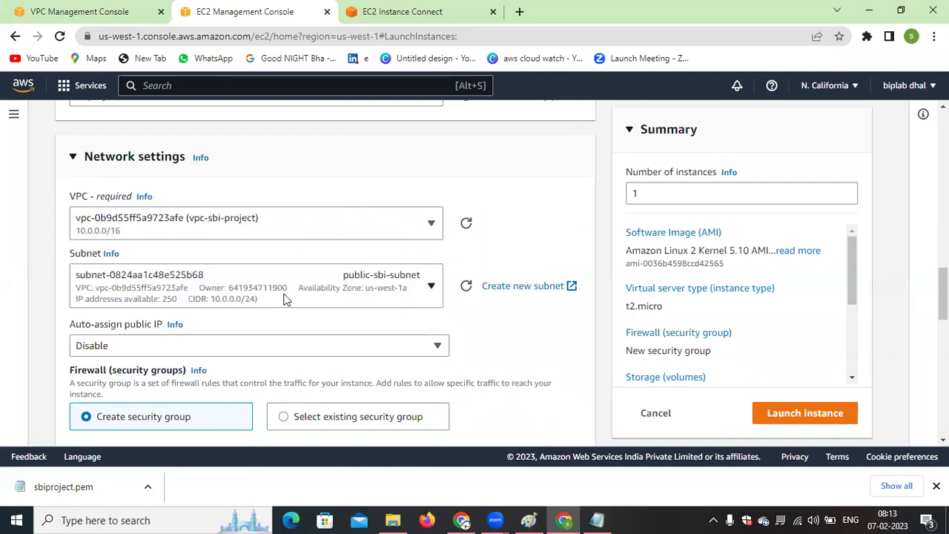
click(400, 291)
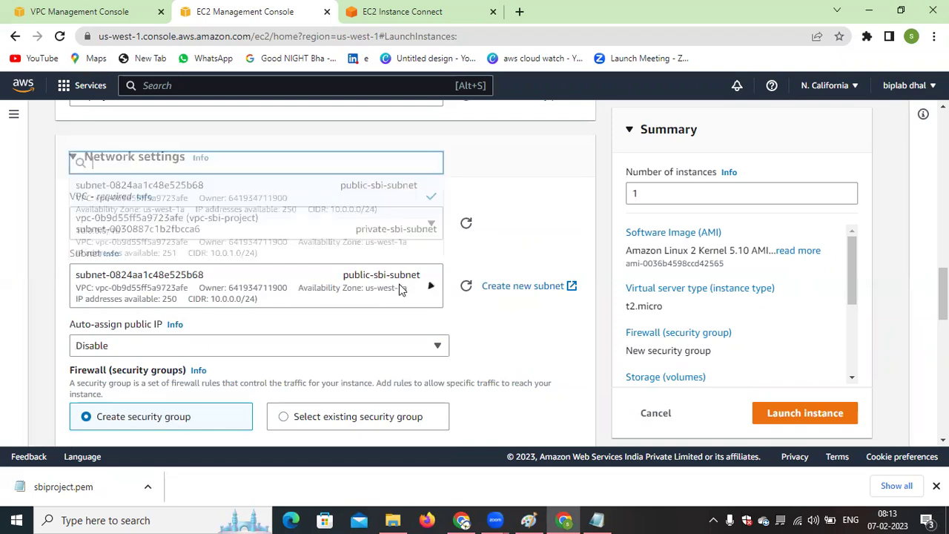
click(347, 249)
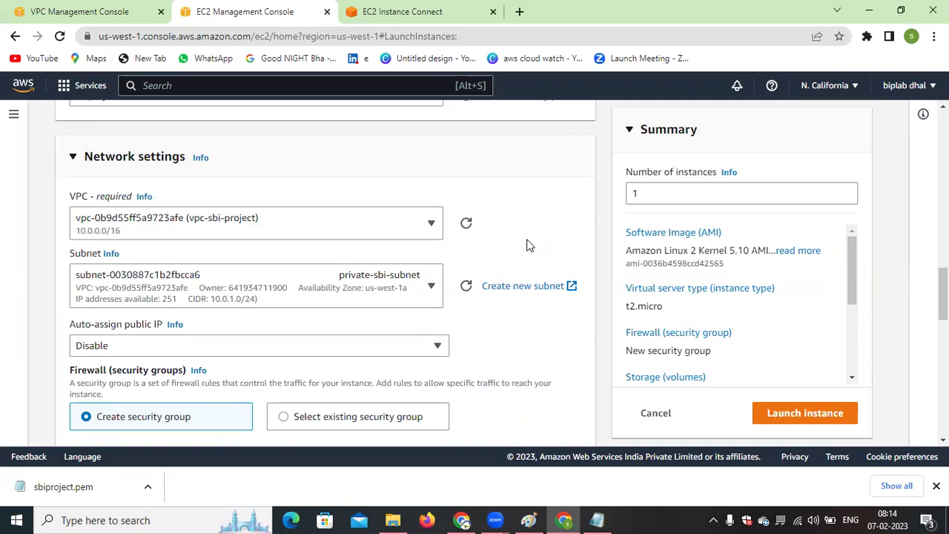
Leave auto-assign public IP at Disable and assign the existing security group sbi-security-group.
scroll(522, 274, down, 1)
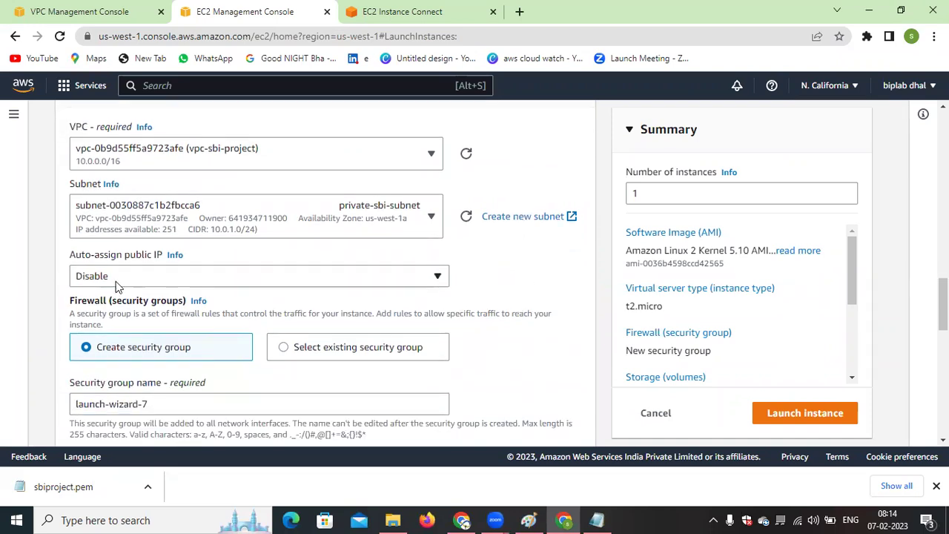
click(114, 284)
click(528, 287)
click(292, 354)
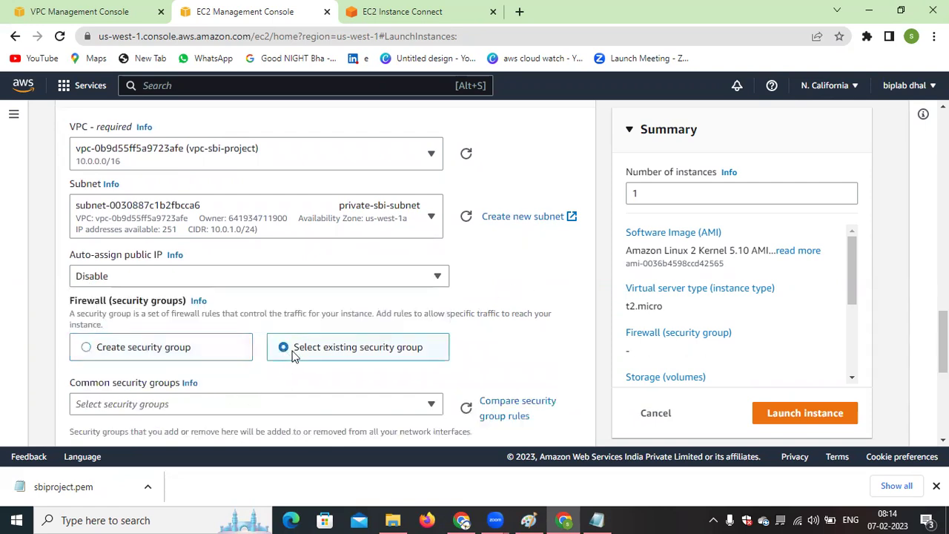
scroll(282, 326, down, 2)
click(297, 274)
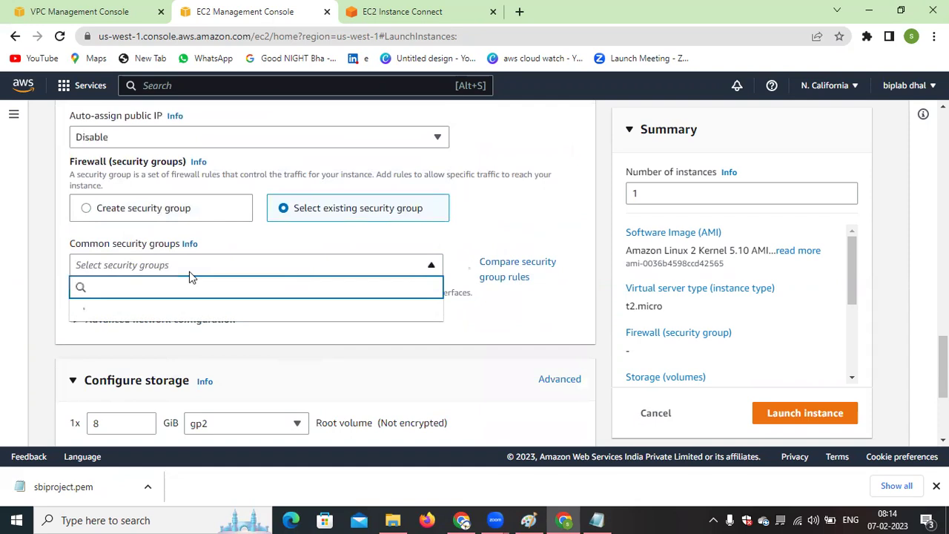
click(158, 317)
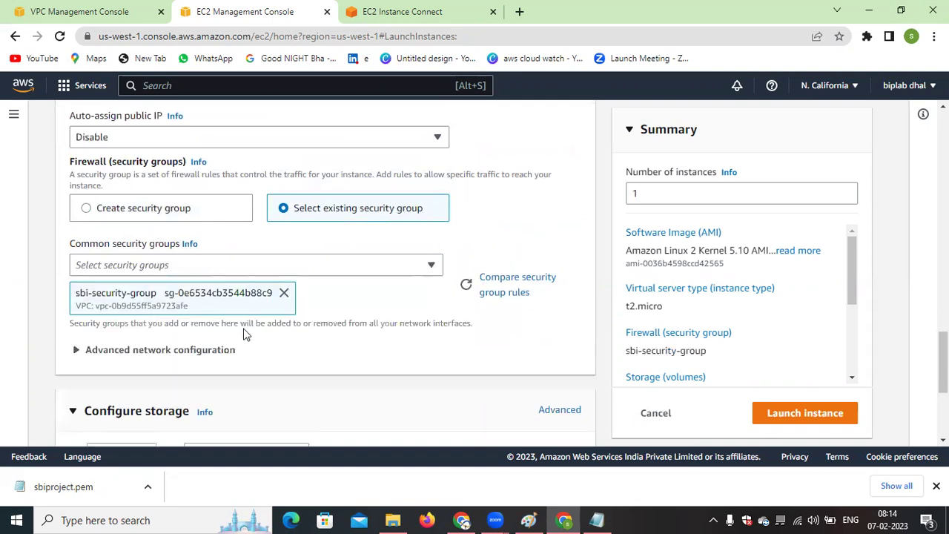
Launch the sbi-private instance and return to the list of all instances.
scroll(244, 334, down, 3)
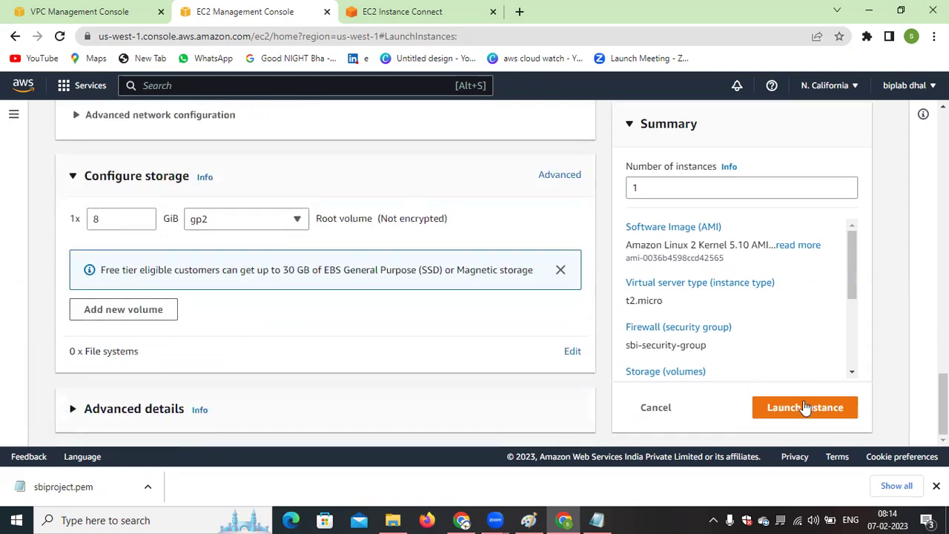
click(814, 407)
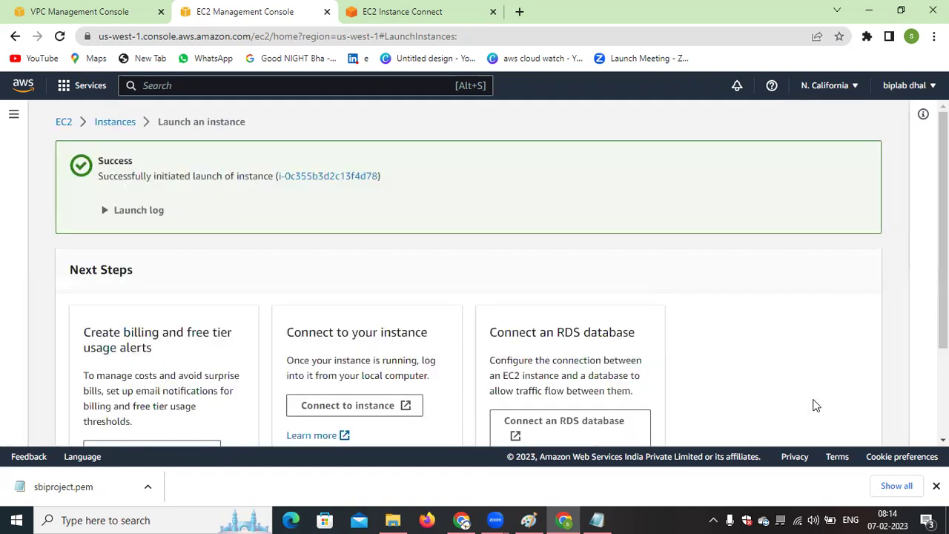
scroll(777, 297, down, 2)
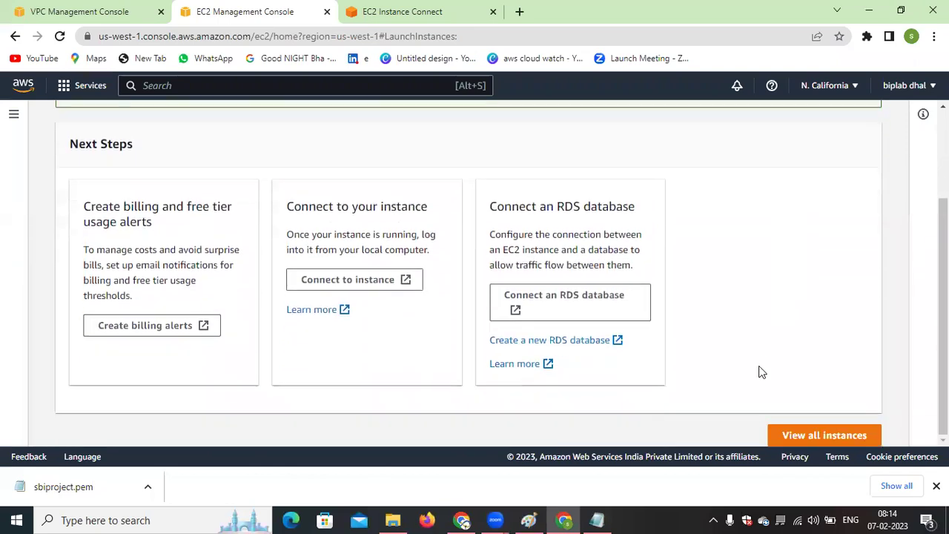
click(820, 436)
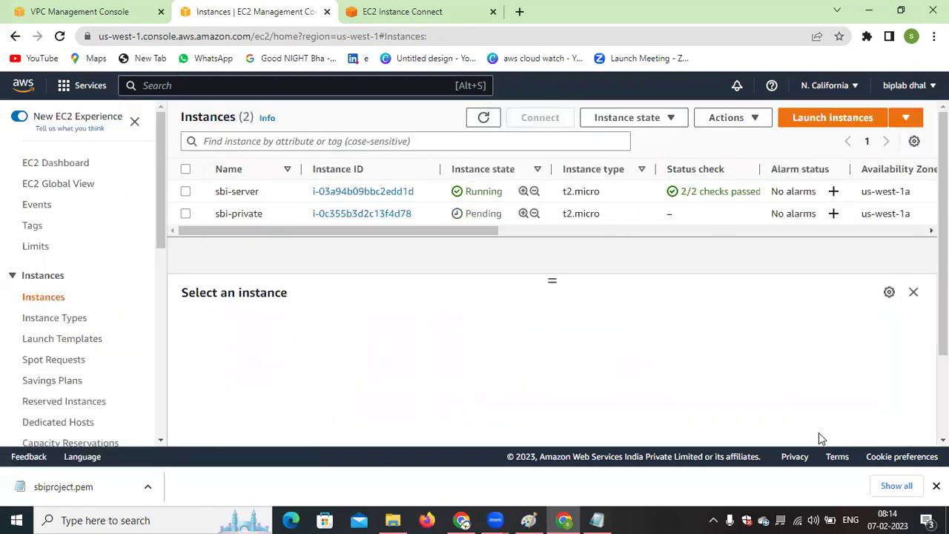
Refresh the Instances list repeatedly to check the state of sbi-private.
click(488, 120)
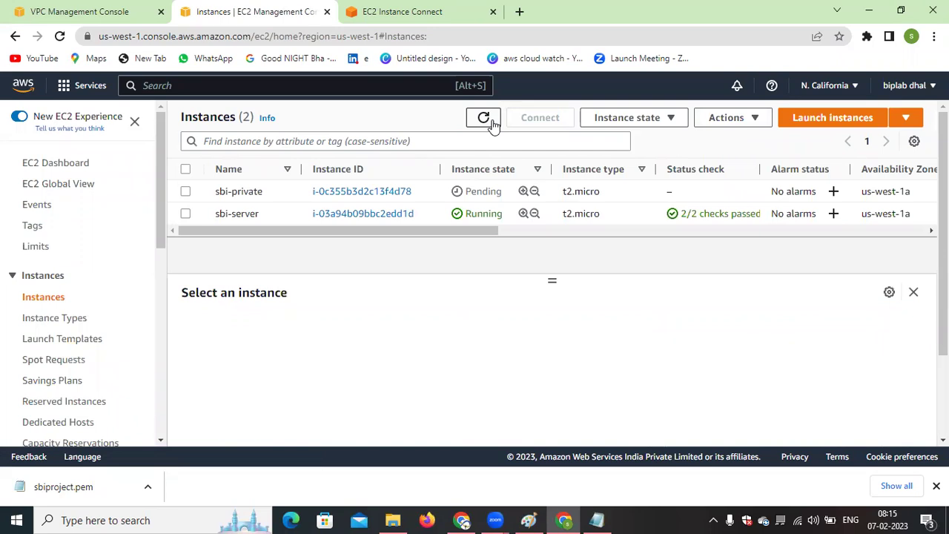
click(491, 122)
click(493, 123)
click(493, 123)
click(493, 123)
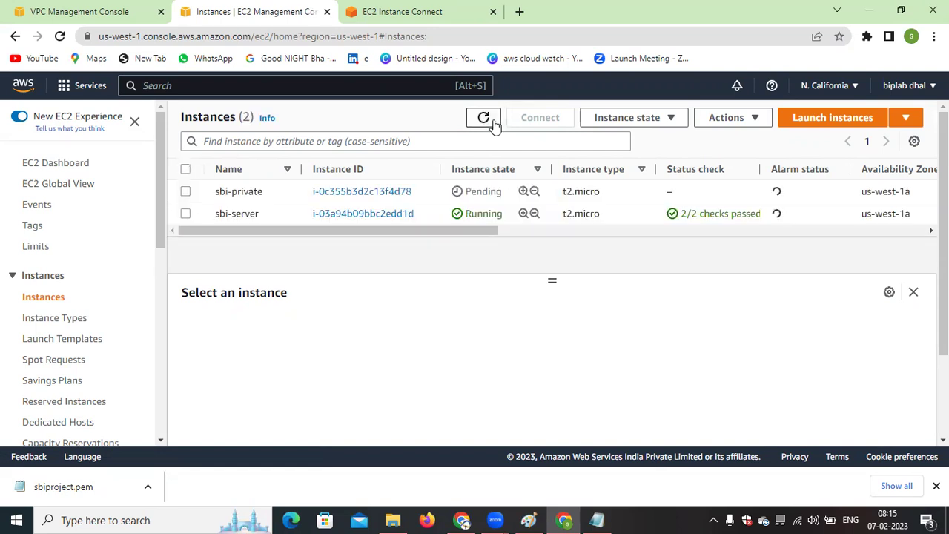
click(493, 123)
click(493, 123)
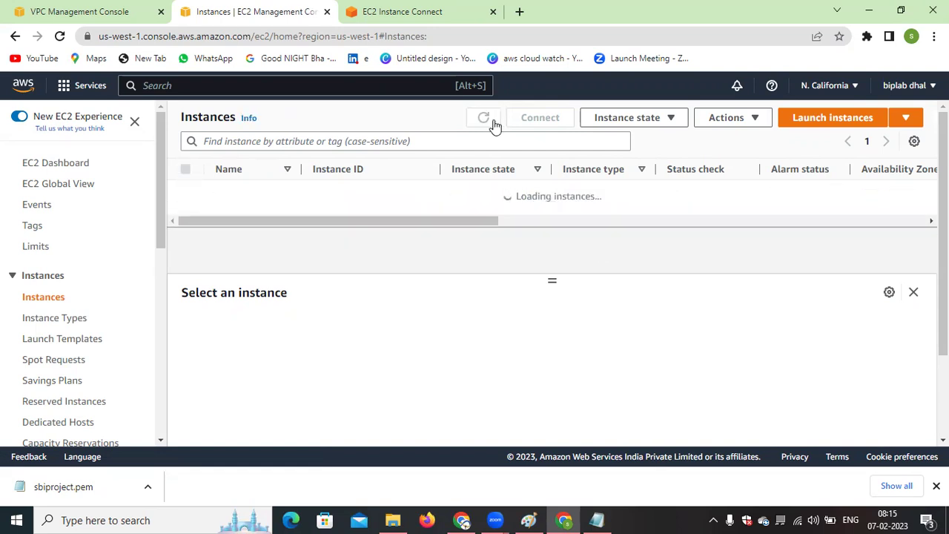
click(484, 119)
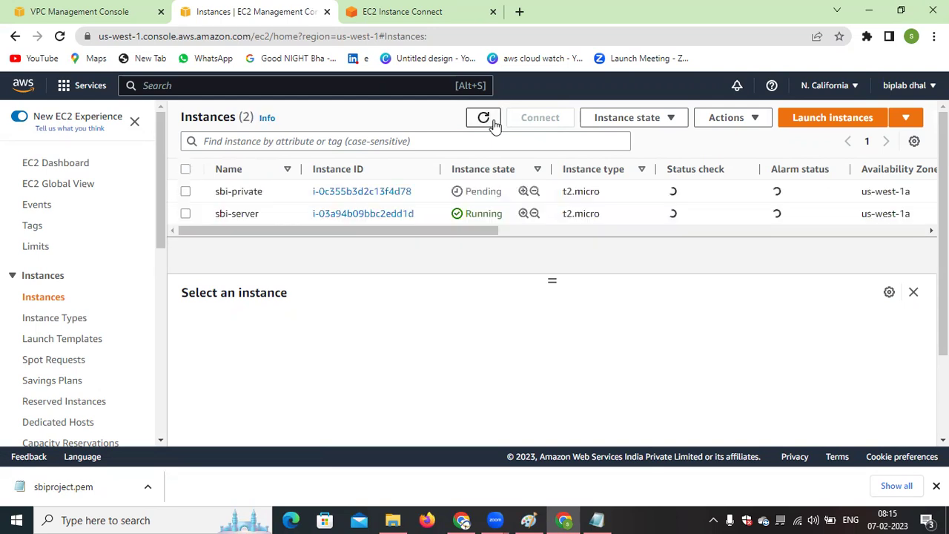
click(484, 118)
click(483, 118)
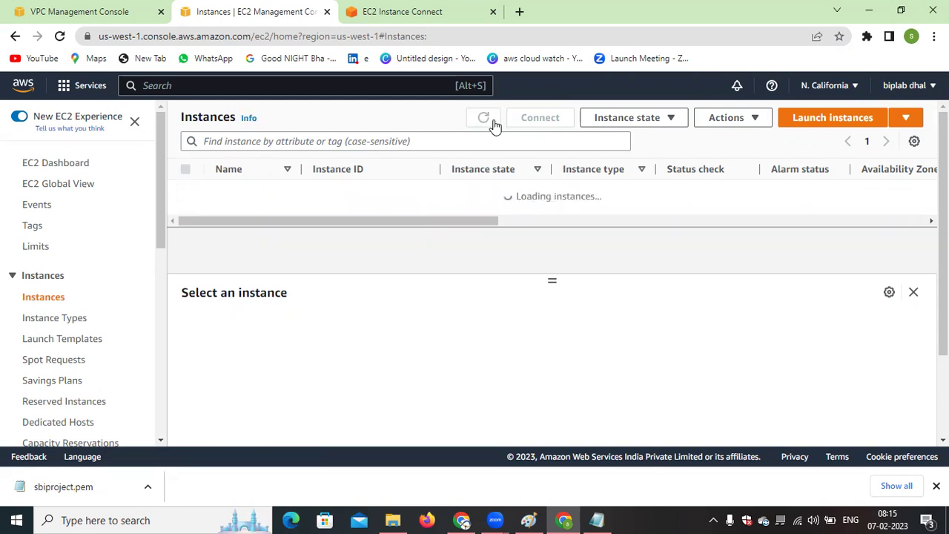
click(483, 118)
click(484, 119)
click(484, 119)
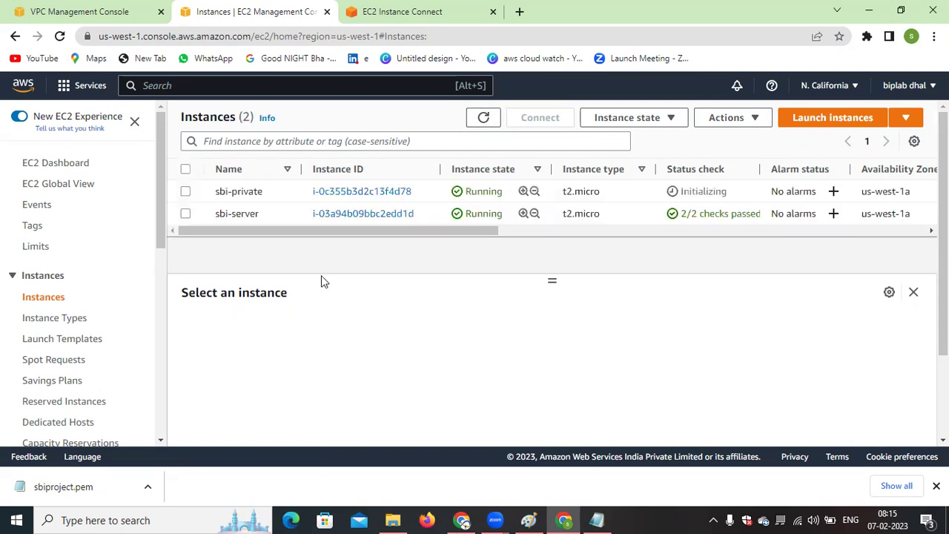
Select sbi-private and copy its private IPv4 address.
click(186, 193)
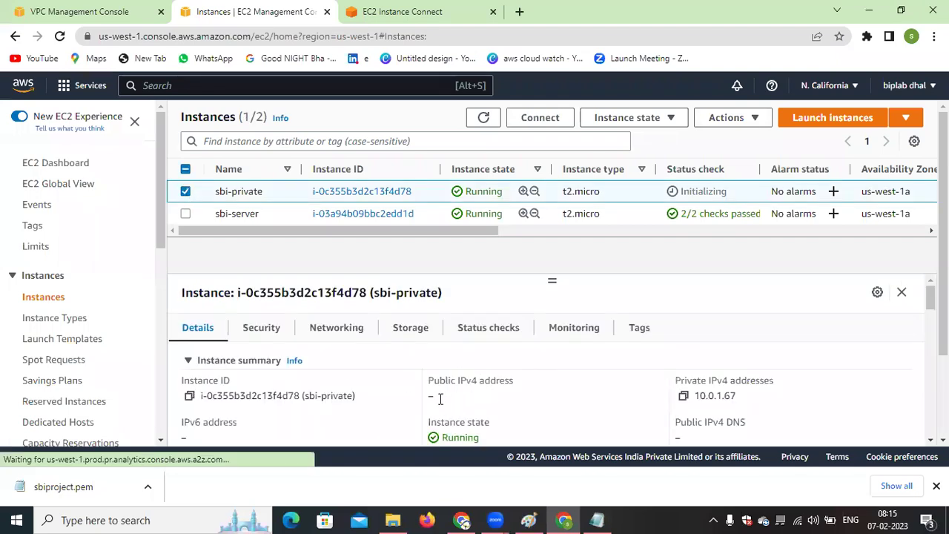
click(682, 398)
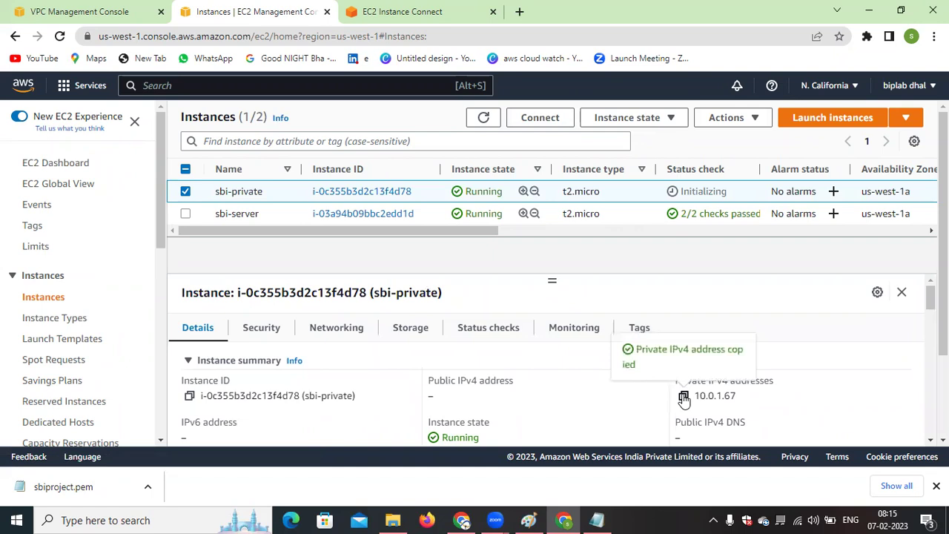
Open Windows Command Prompt and change to the Downloads folder.
click(130, 518)
text(md)
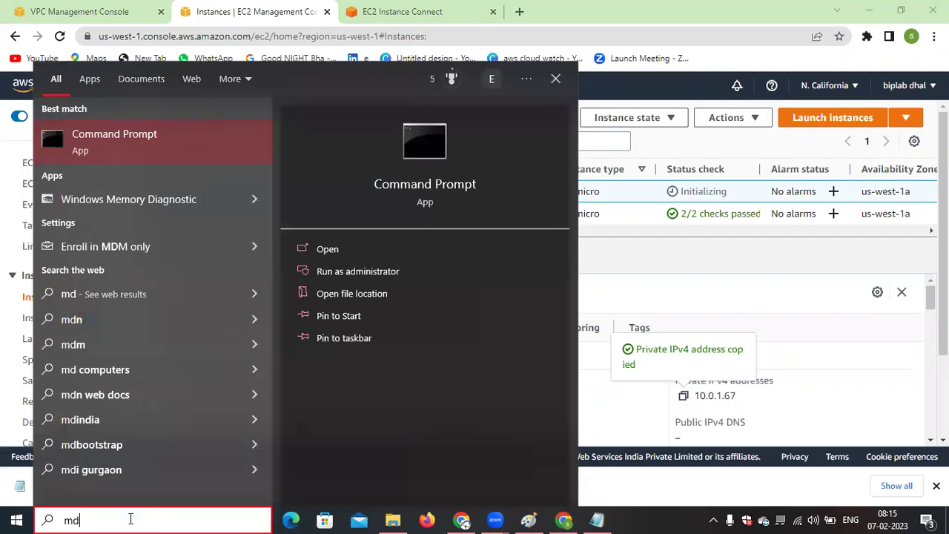
key(Return)
text(cd D)
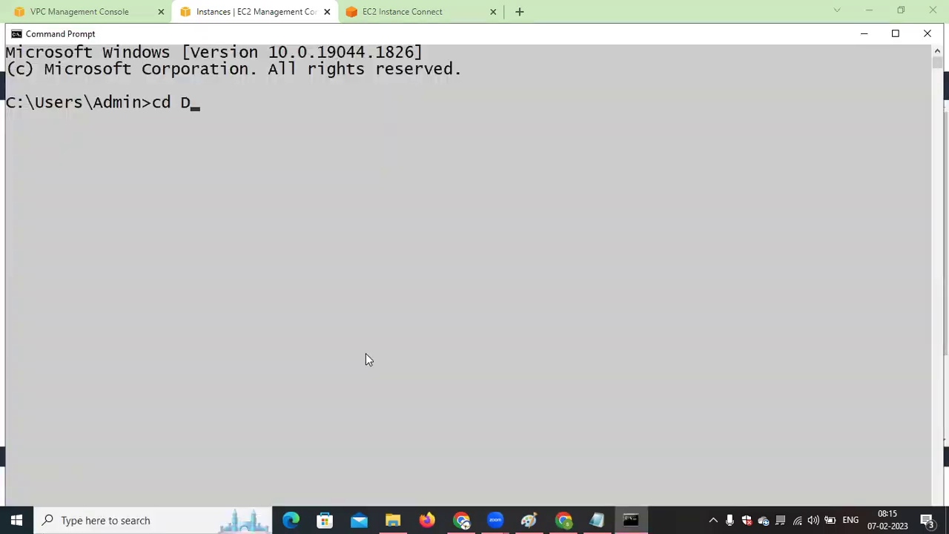
key(Tab)
key(Tab)
key(Tab)
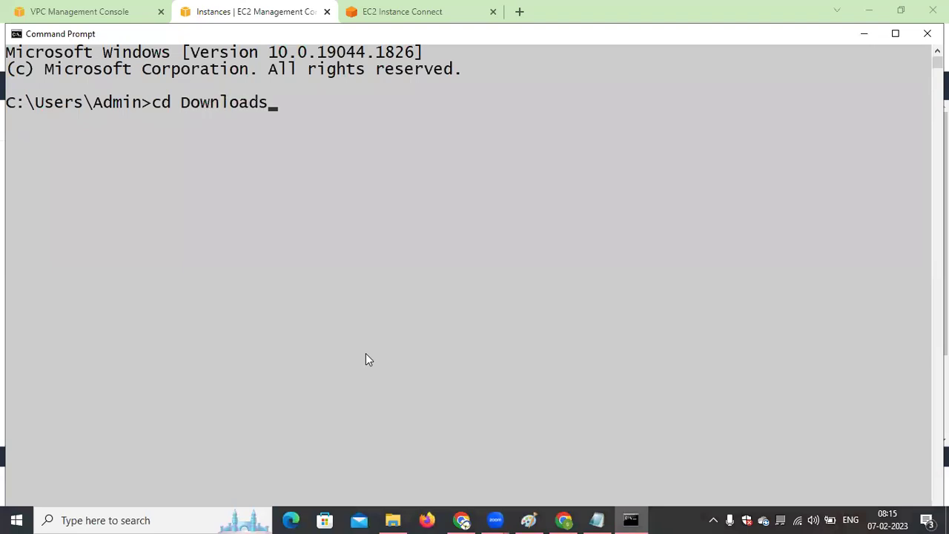
key(Return)
text(sshe)
key(BackSpace)
key(BackSpace)
text(ec2)
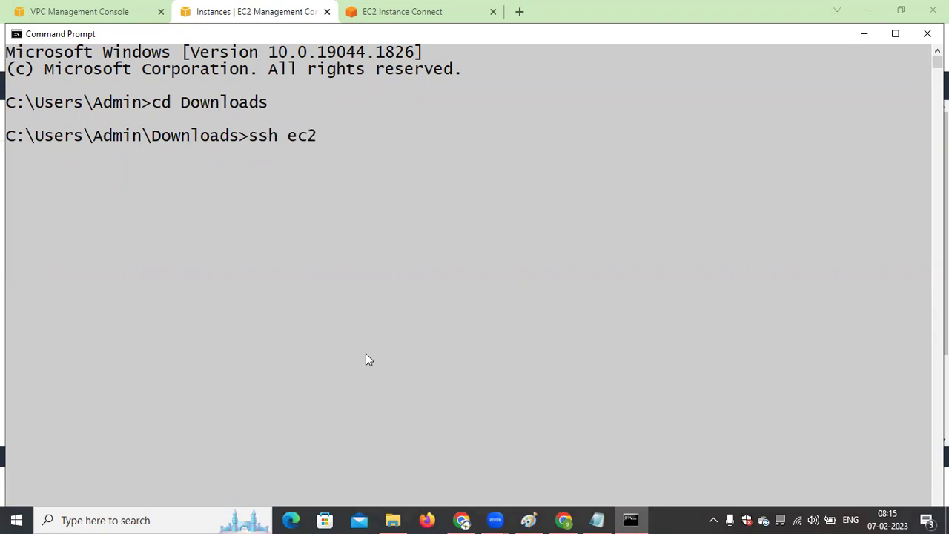
text(-user@10.0.1.67 -i sb)
key(Tab)
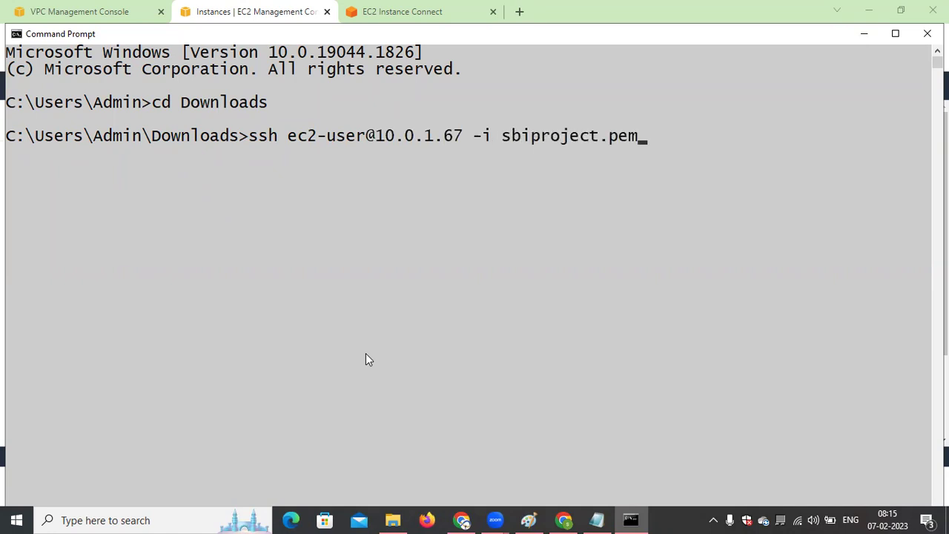
key(Return)
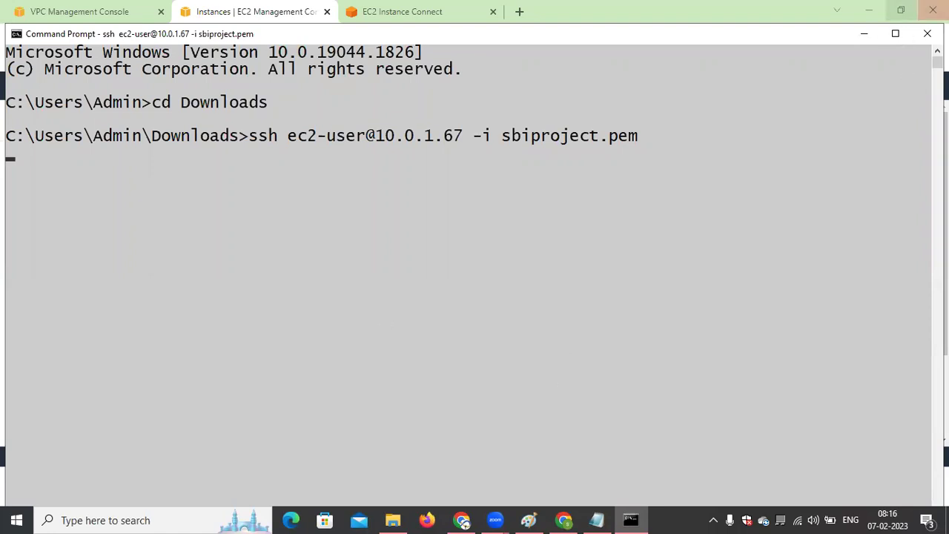
click(927, 34)
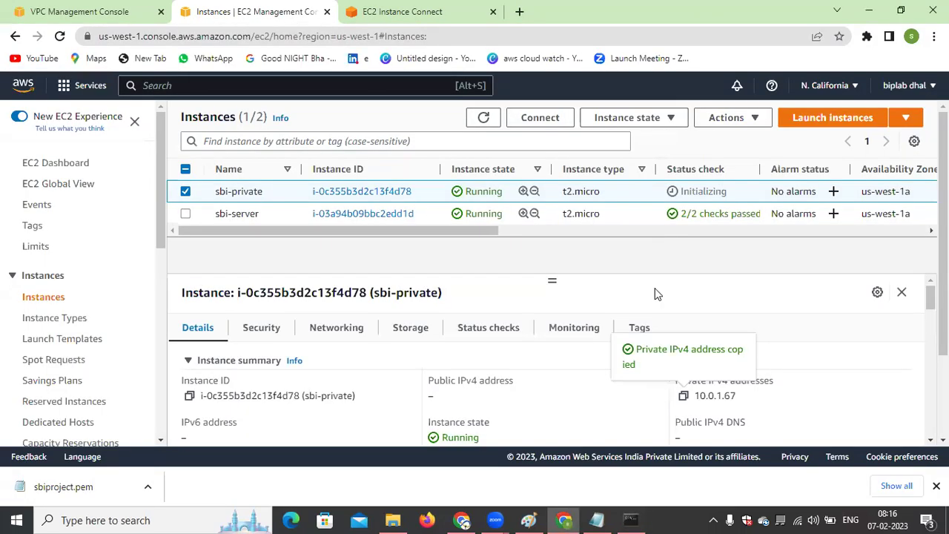
Return to the sbi-server terminal in EC2 Instance Connect, change to the home directory and clear the screen.
click(529, 520)
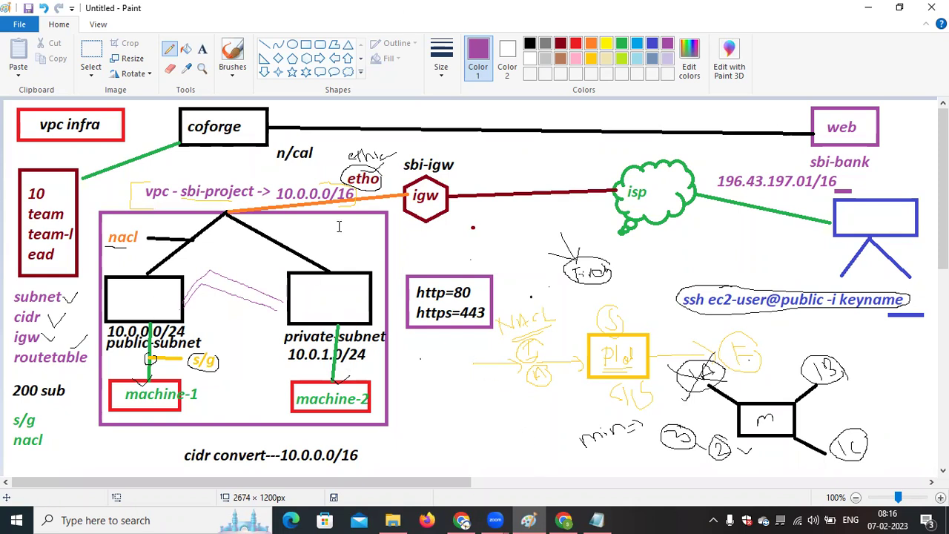
key(alt+Tab)
key(Return)
key(Return)
key(Return)
key(Return)
key(Return)
key(Return)
key(Return)
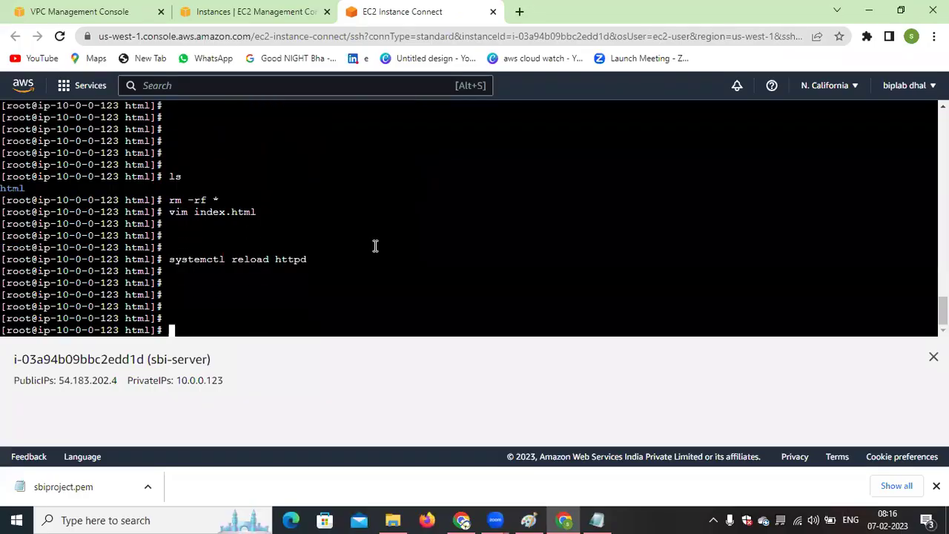
text(cd)
key(Return)
key(Return)
key(Return)
key(Return)
key(Return)
key(Return)
text(clear)
key(Return)
key(Return)
key(Return)
key(Return)
key(Return)
key(Return)
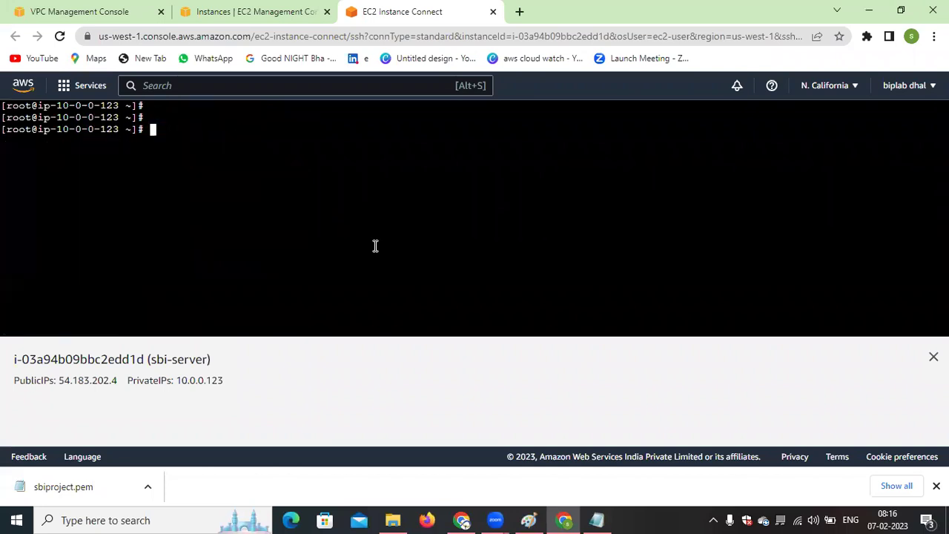
Open a new file named sbiproject.pem in vim on sbi-server and enter insert mode.
text(vim s)
key(BackSpace)
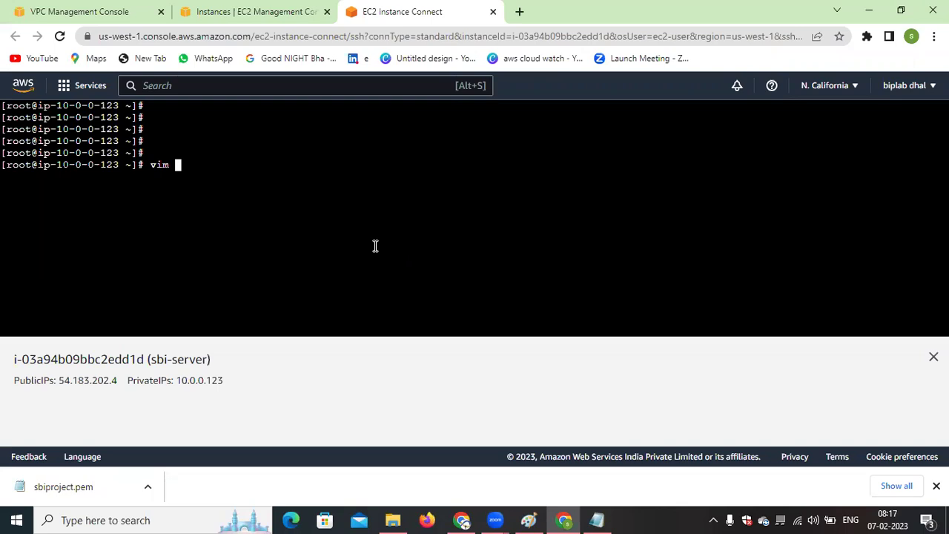
text(sba)
key(BackSpace)
text(iproject.pem)
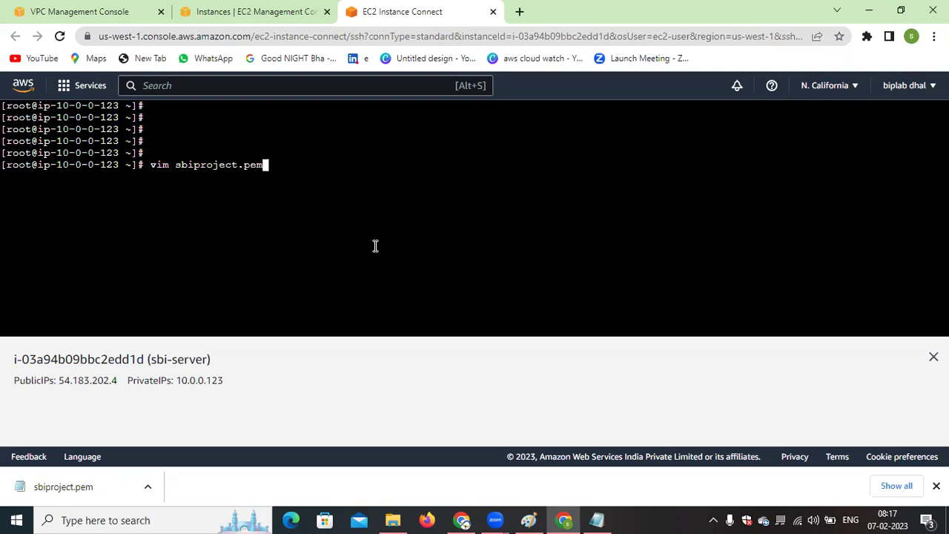
key(Return)
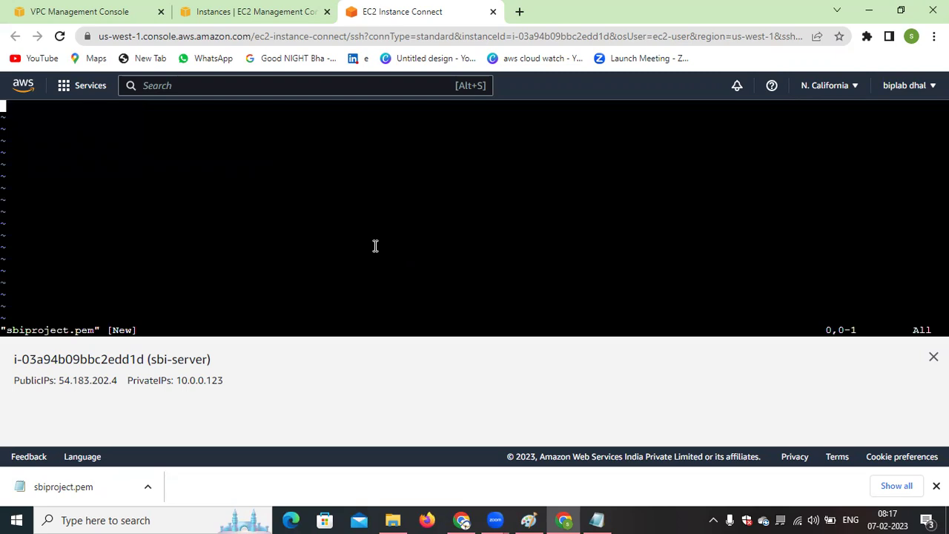
key(i)
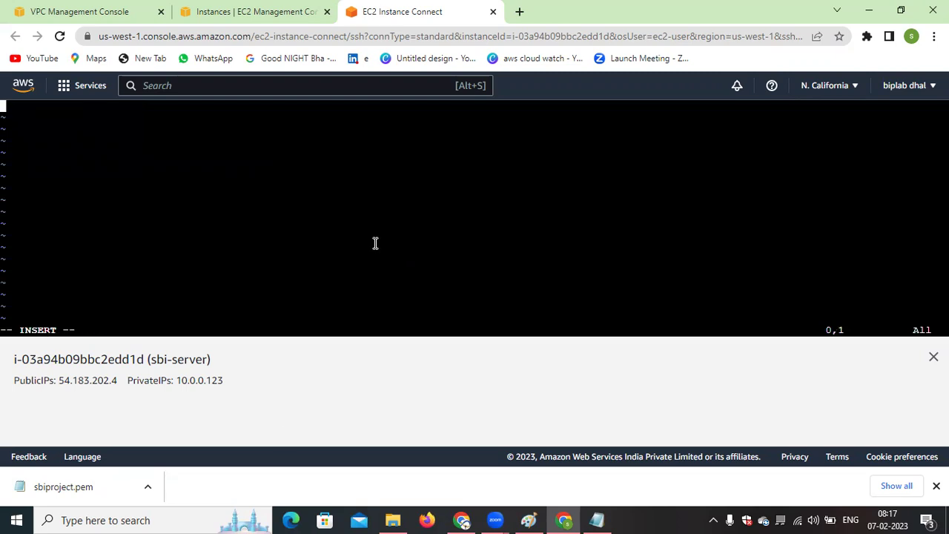
Open the downloaded sbiproject.pem in Notepad and copy its entire contents.
click(105, 486)
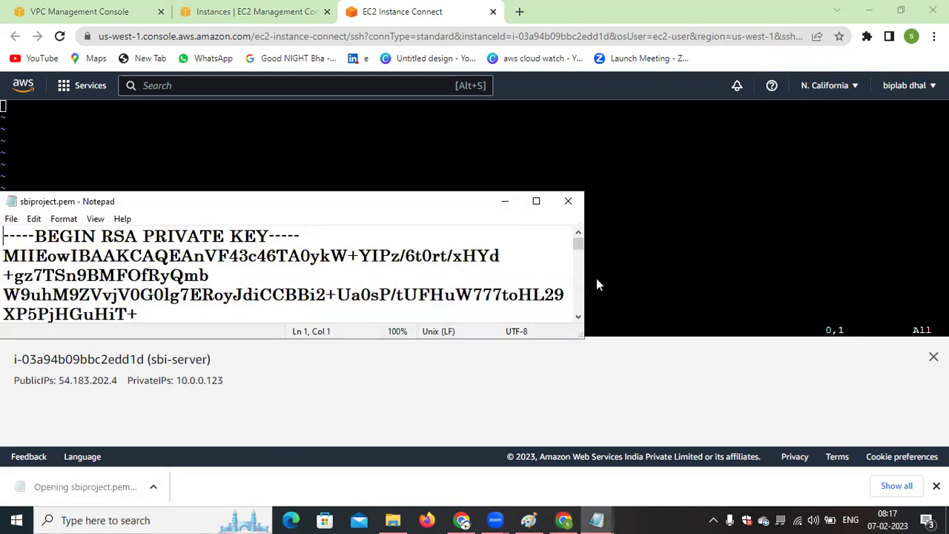
click(536, 201)
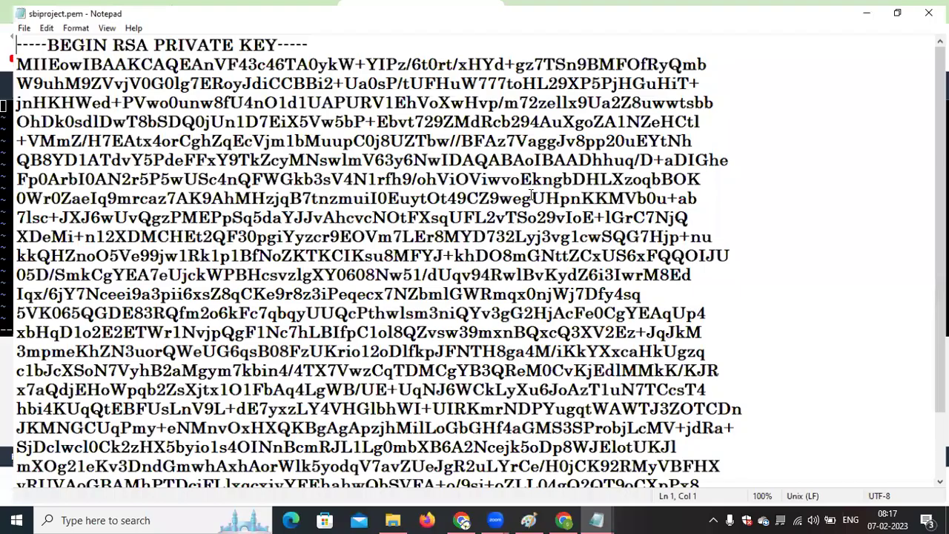
key(ctrl+a)
scroll(524, 206, down, 3)
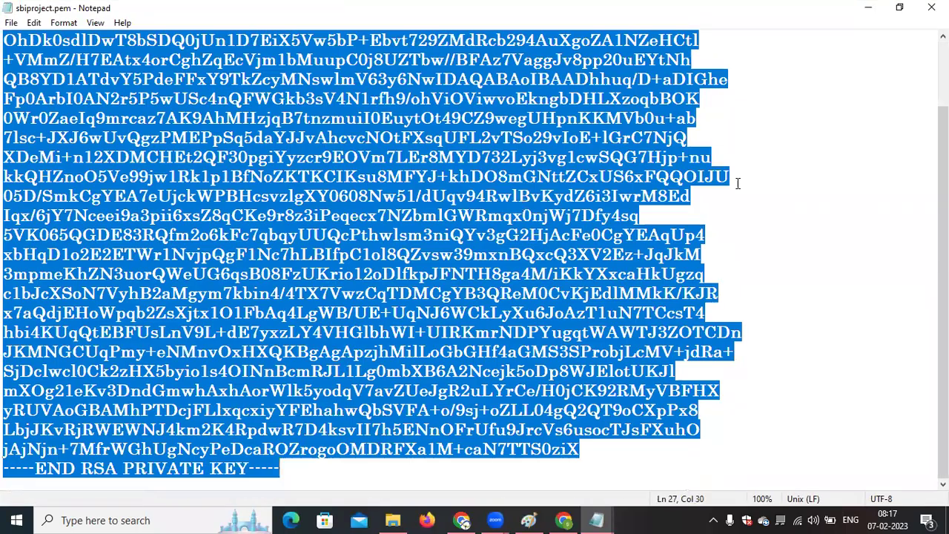
click(869, 7)
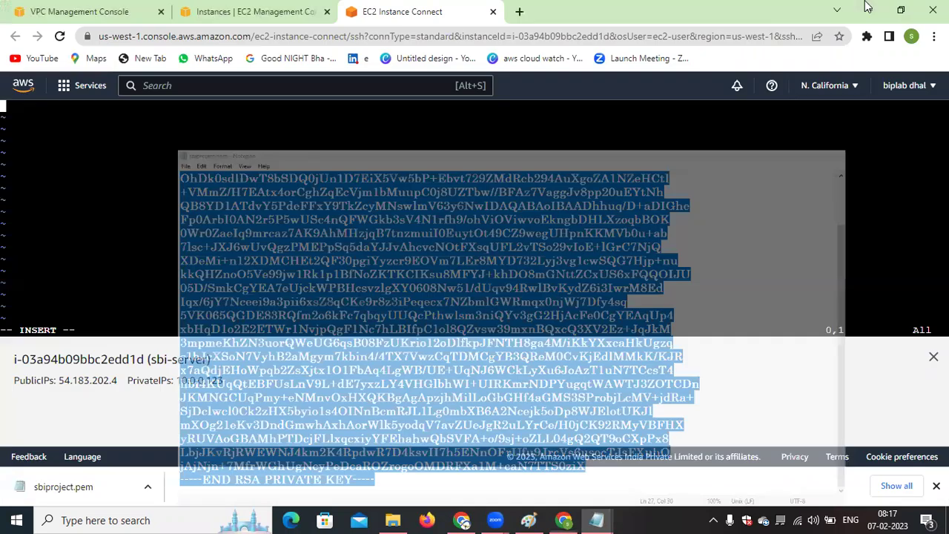
Try to paste the private key into the vim file, and quit vim without saving.
key(ctrl+v)
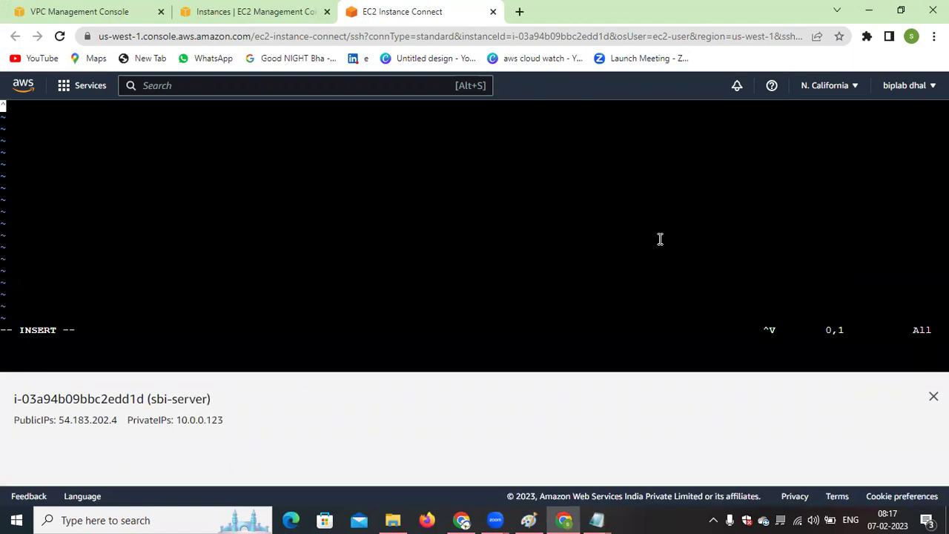
text(:)
key(BackSpace)
key(Escape)
key(shift+semicolon)
text(q!)
key(Return)
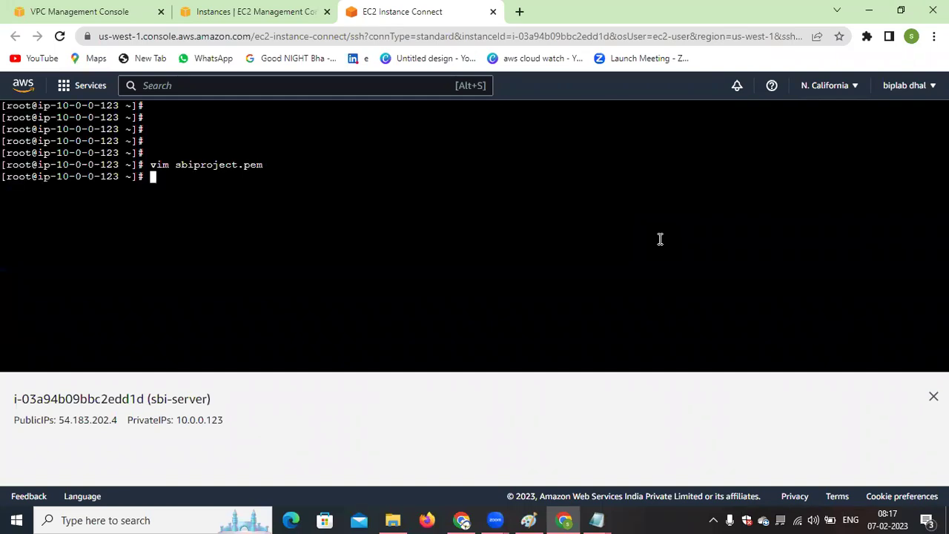
Reopen sbiproject.pem in vim, paste the copied private key, and save and quit.
key(Up)
key(Return)
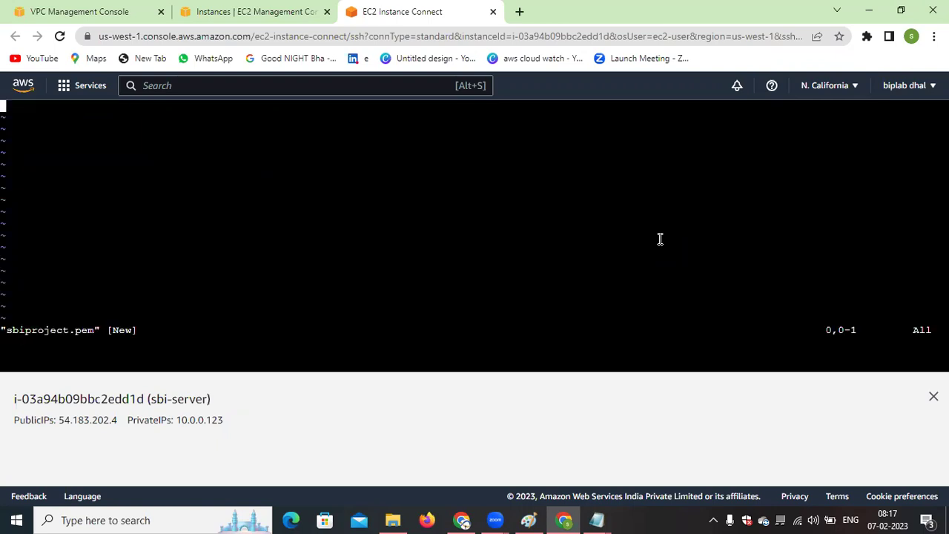
key(i)
right_click(131, 174)
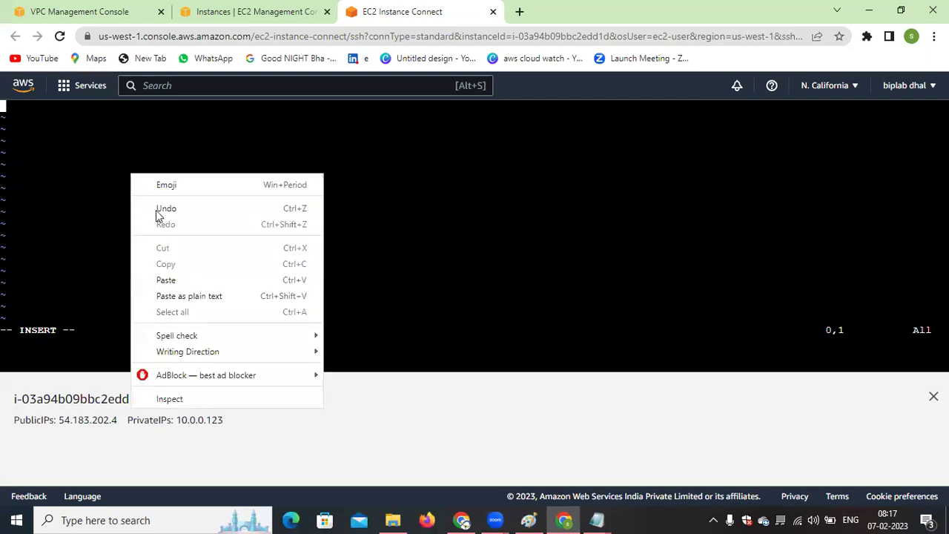
click(166, 281)
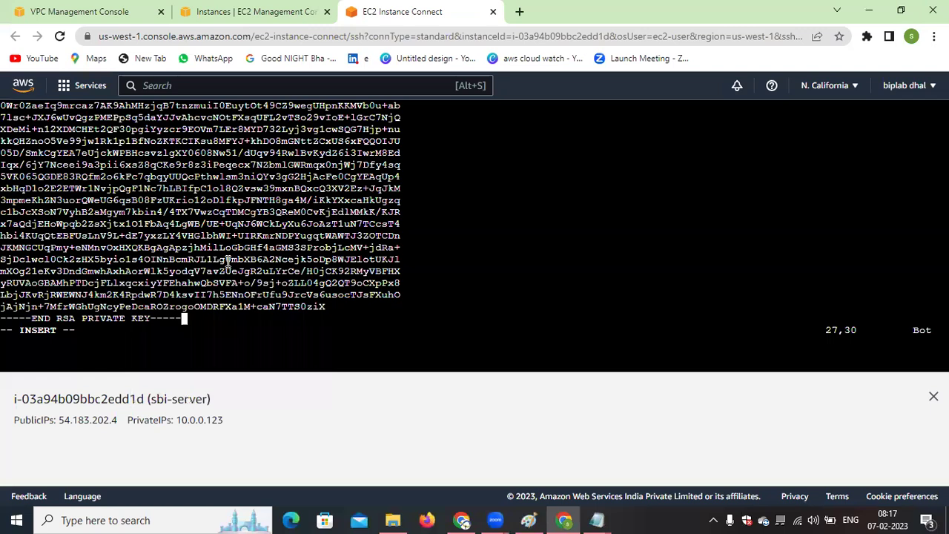
key(Escape)
text(:)
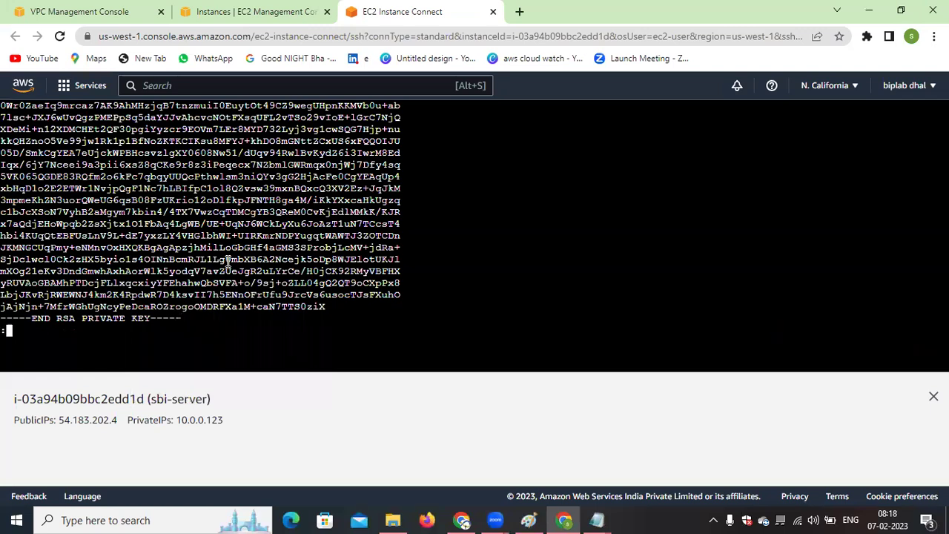
text(wq!)
key(Return)
key(Return)
key(Return)
key(Return)
key(Return)
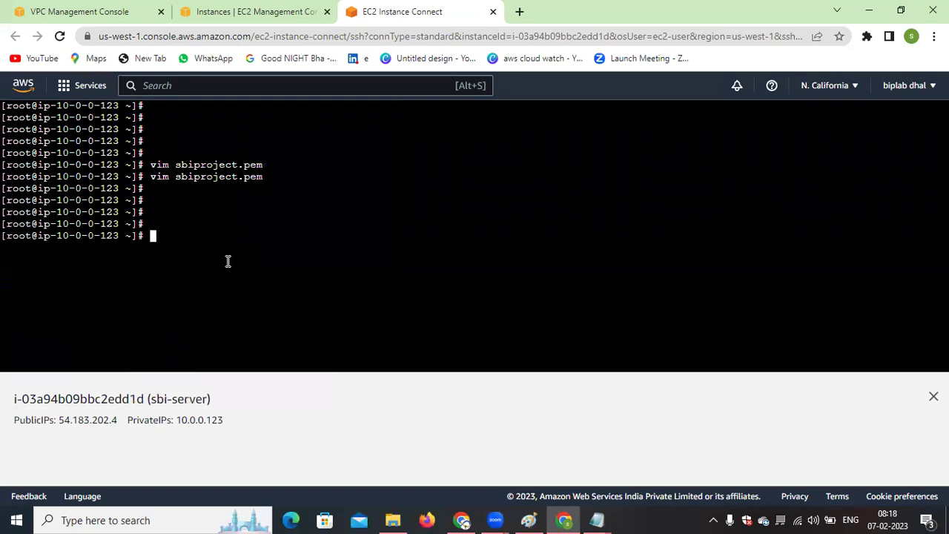
Set the permissions of sbiproject.pem to 400 with chmod.
text(chmod 400)
text(s)
key(Tab)
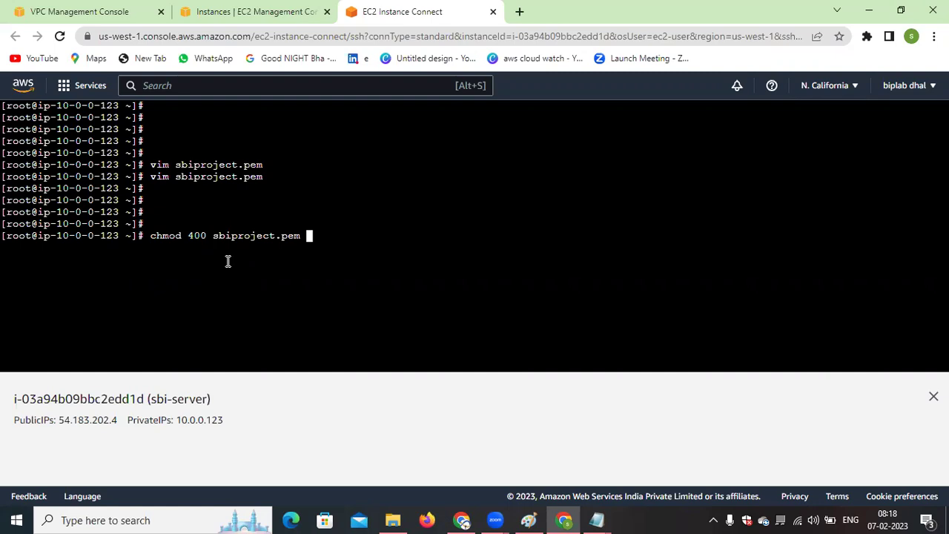
key(Return)
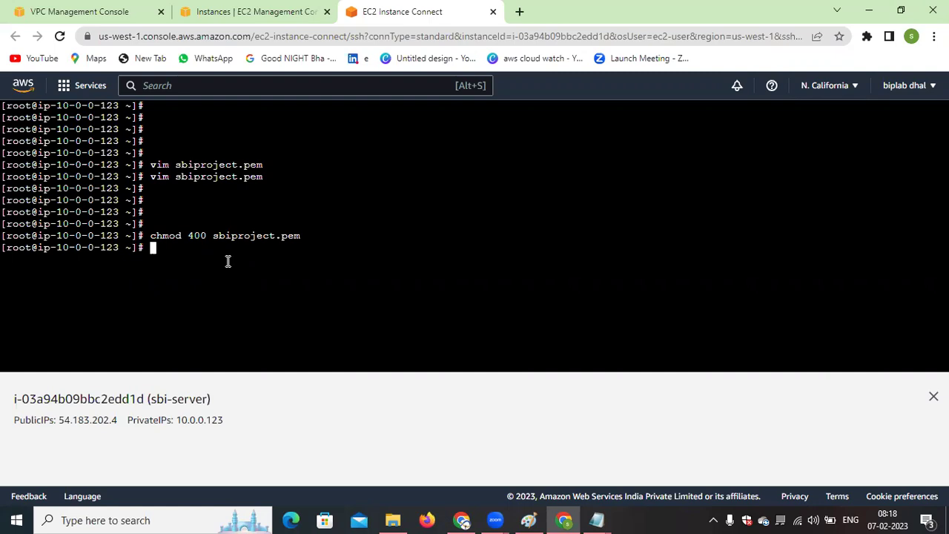
click(290, 11)
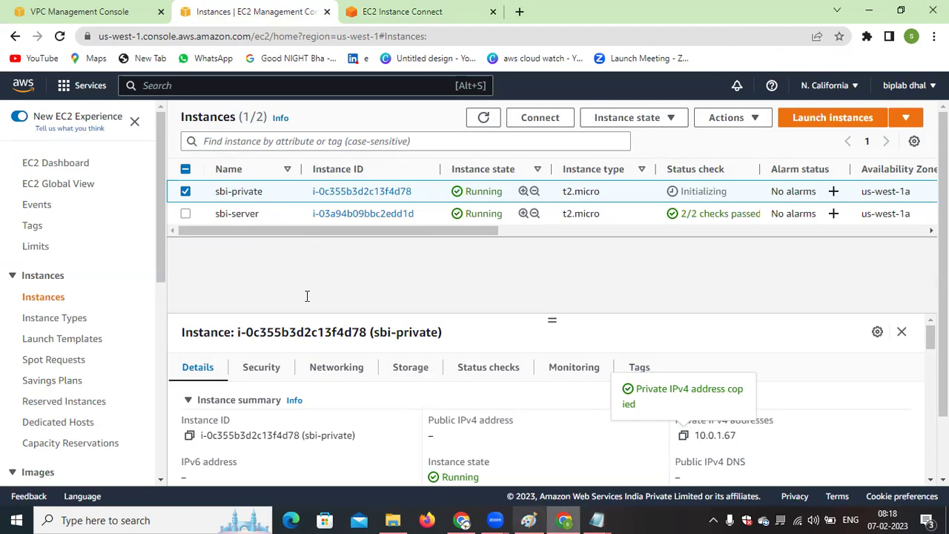
key(ctrl+Tab)
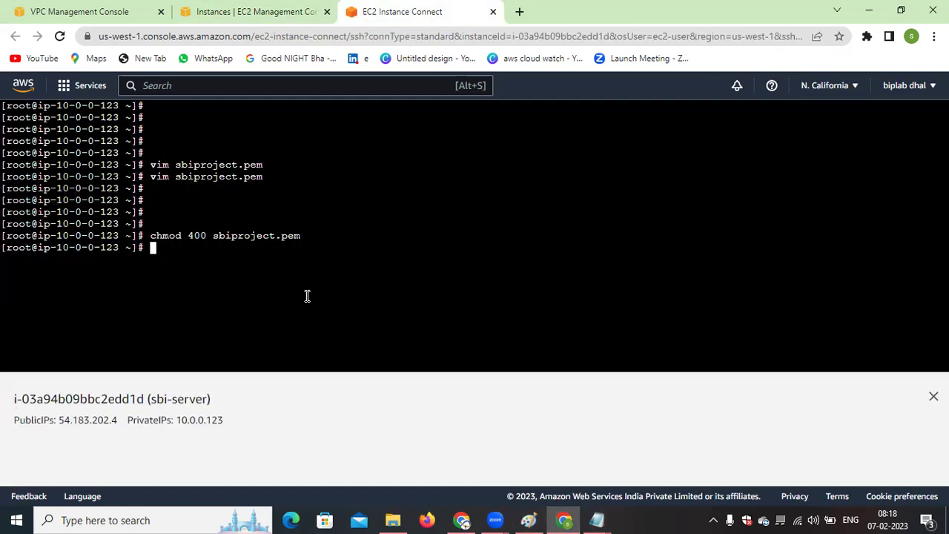
text(ssh ec2-user@)
right_click(305, 296)
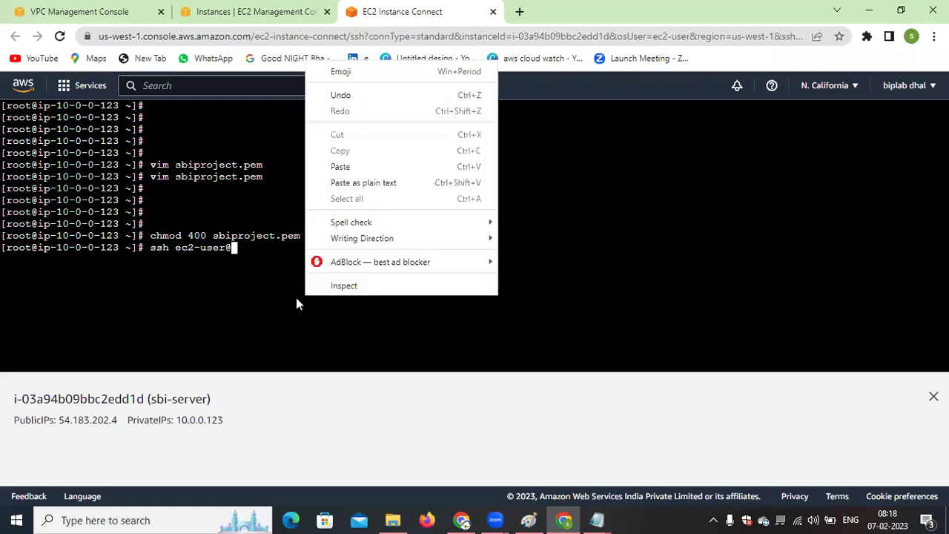
click(353, 164)
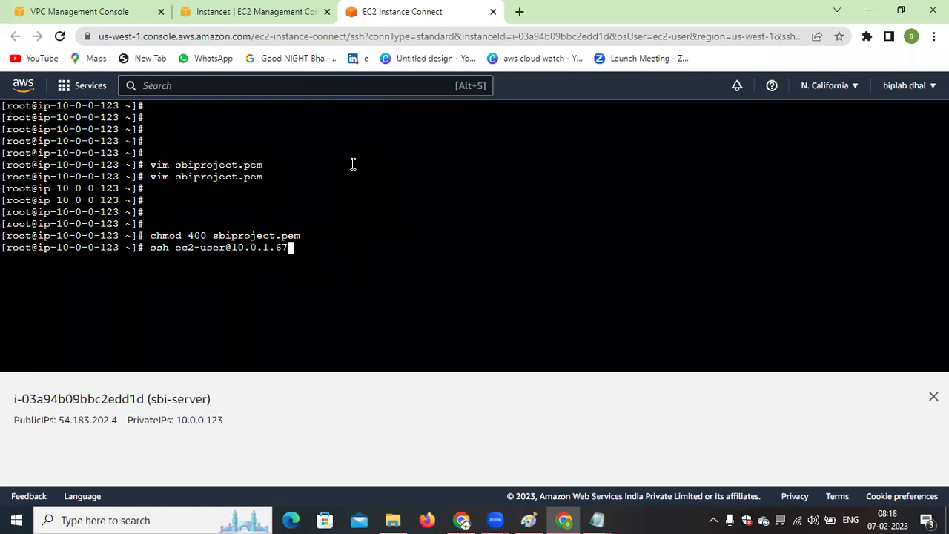
text(sb)
key(BackSpace)
key(BackSpace)
text(-i sb)
key(Tab)
text(i)
key(BackSpace)
key(Return)
text(yes)
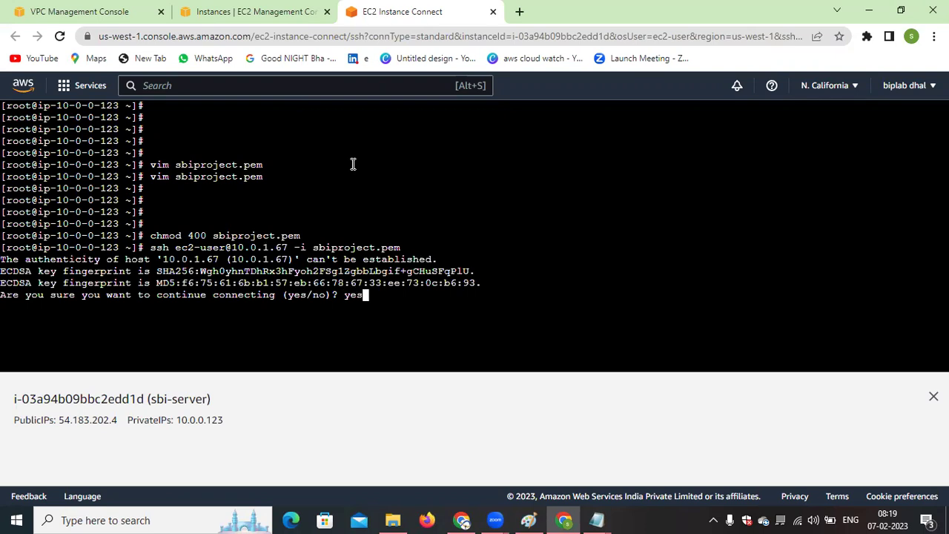
key(Return)
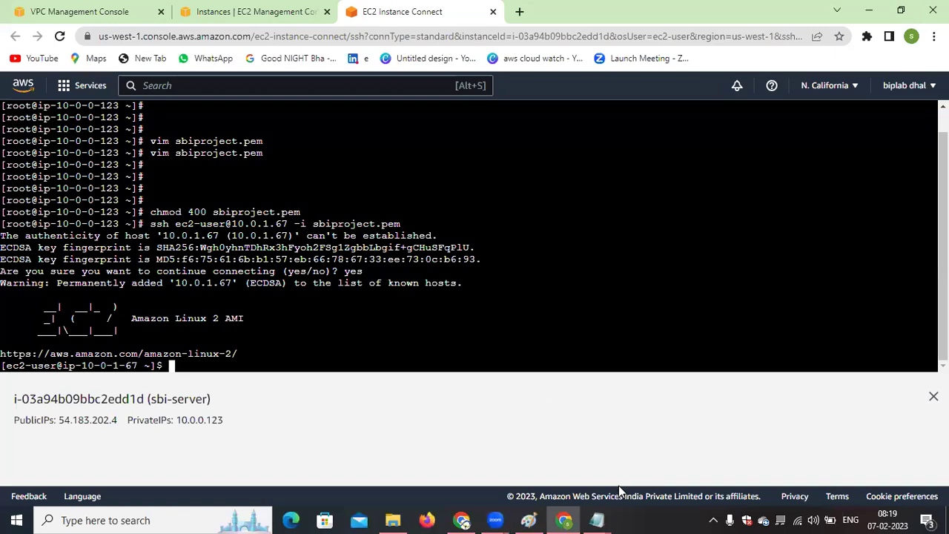
Switch to the Paint diagram, draw another purple stroke from the public to the private subnet, and tick the private-subnet box.
click(269, 13)
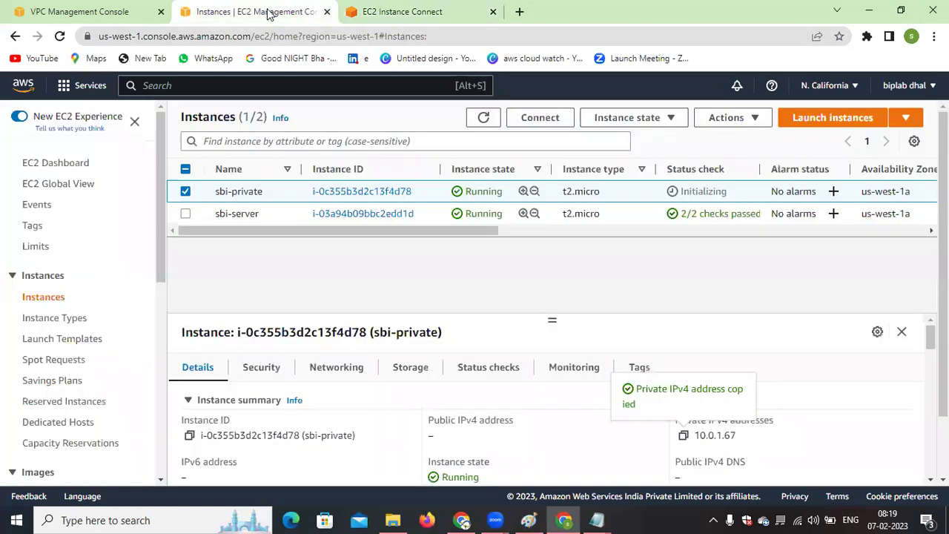
click(435, 12)
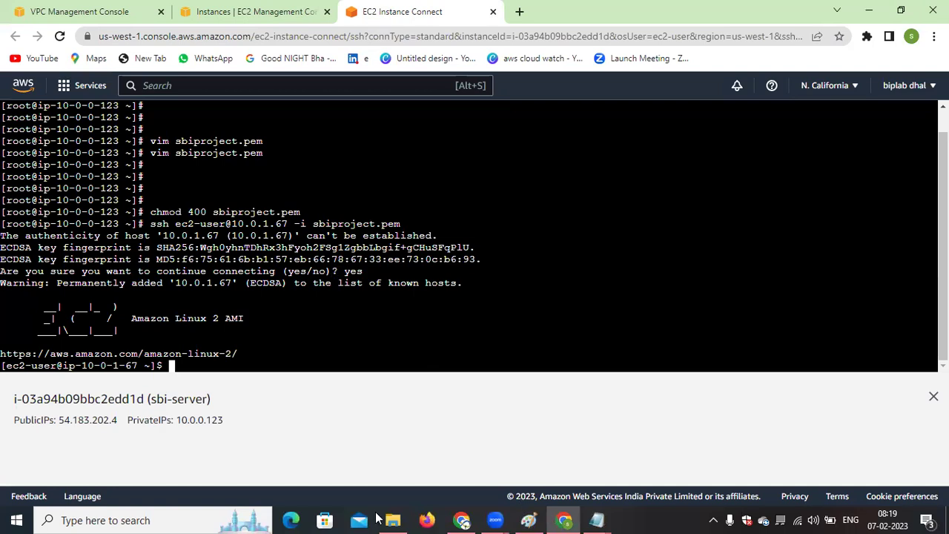
key(alt+Tab)
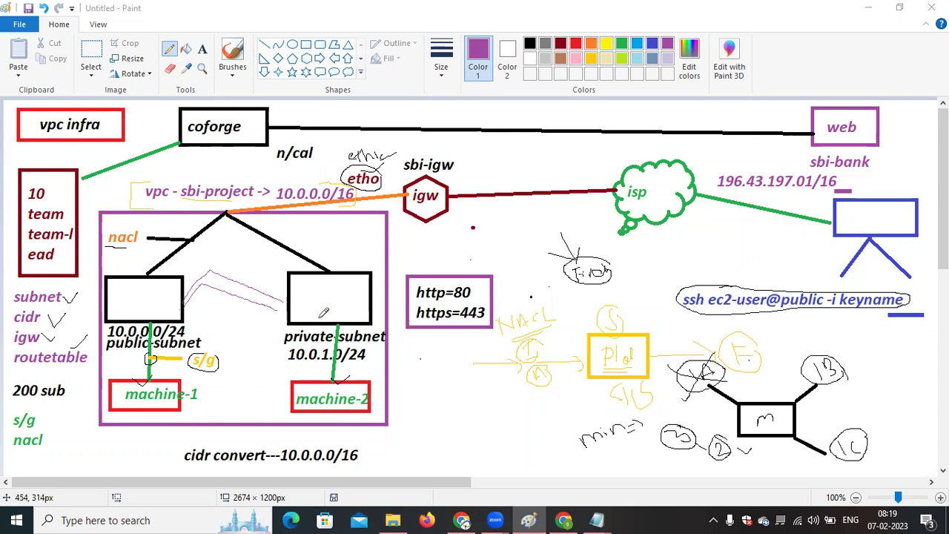
mouse_move(187, 303)
mouse_down()
mouse_move(213, 273)
mouse_move(258, 289)
mouse_up()
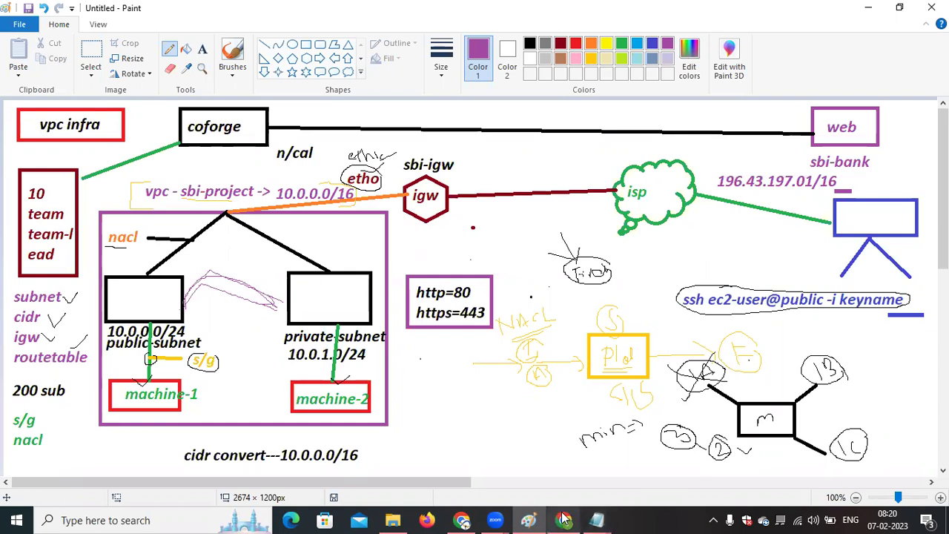
drag(302, 305, 331, 300)
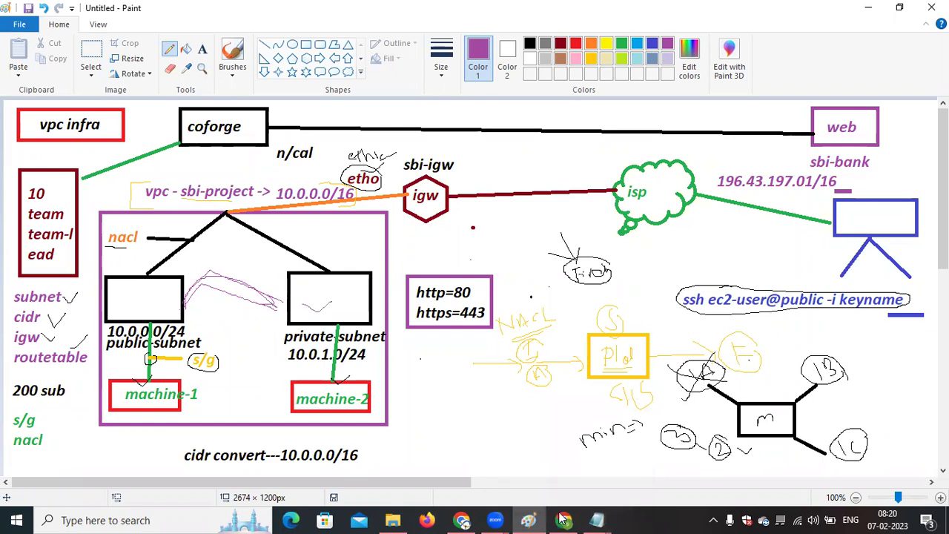
Switch back to the EC2 Instance Connect terminal, become root on the private machine with sudo -i, and clear the screen.
key(alt+Tab)
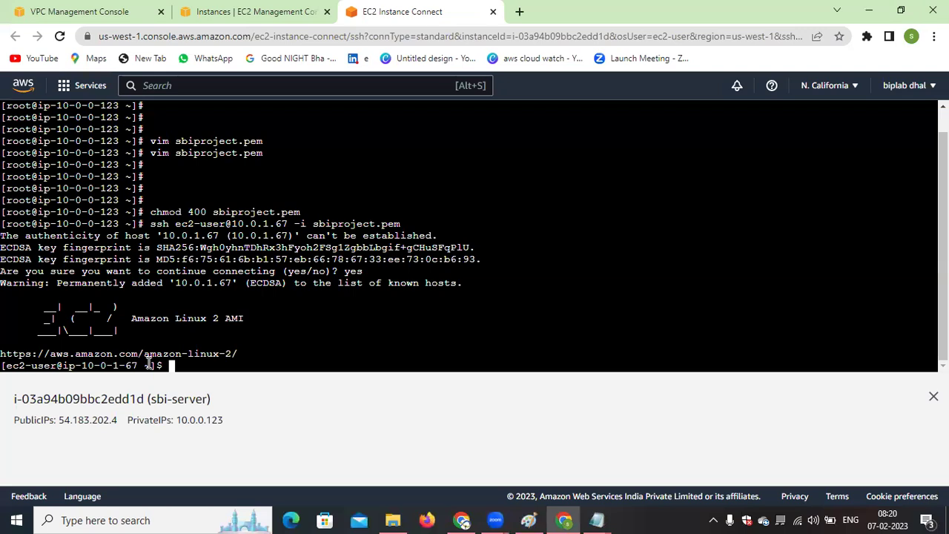
text(sudo -i)
key(Return)
key(Return)
key(Return)
key(Return)
key(Return)
key(Return)
key(Return)
key(Return)
key(Return)
text(clear)
key(Return)
key(Return)
key(Return)
key(Return)
key(Return)
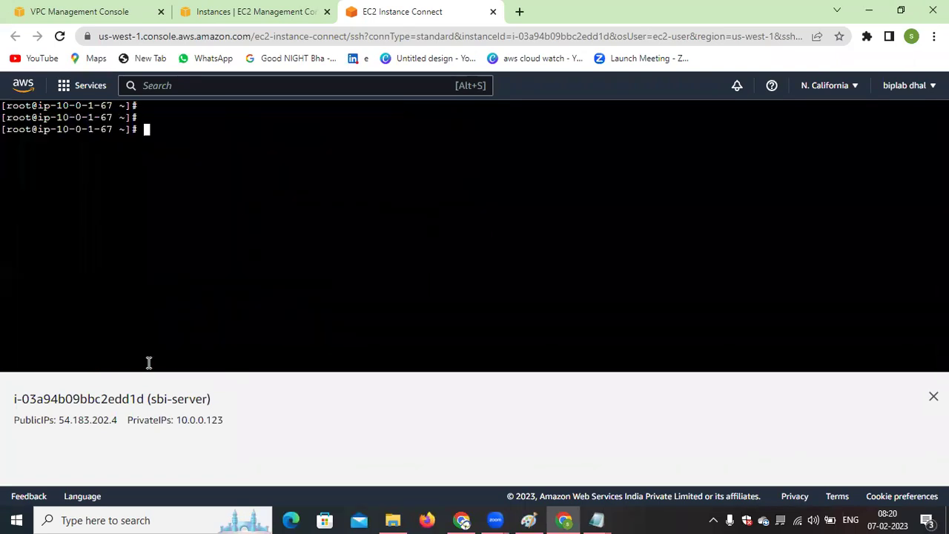
Test the private machine's internet connectivity by pinging 8.8.8.8.
text(pin)
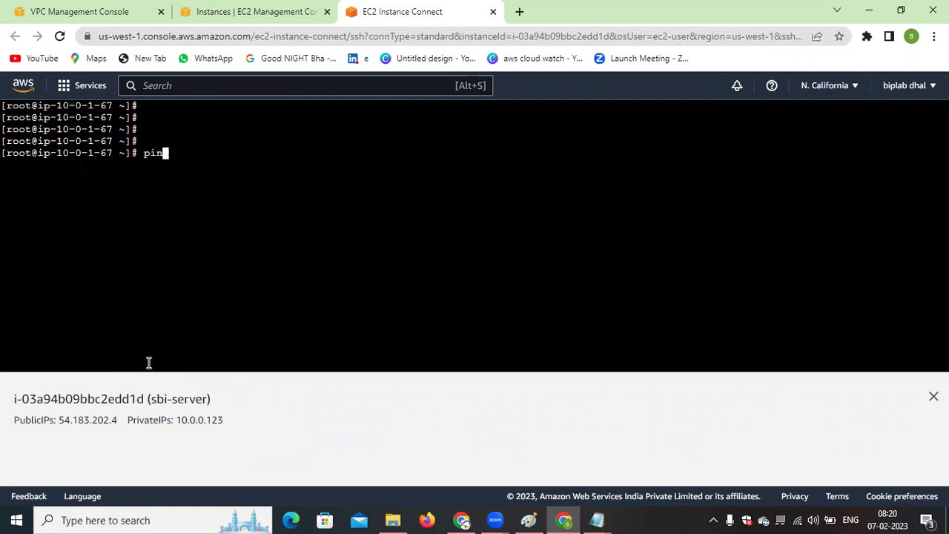
text(g 8.8.8.8)
key(Return)
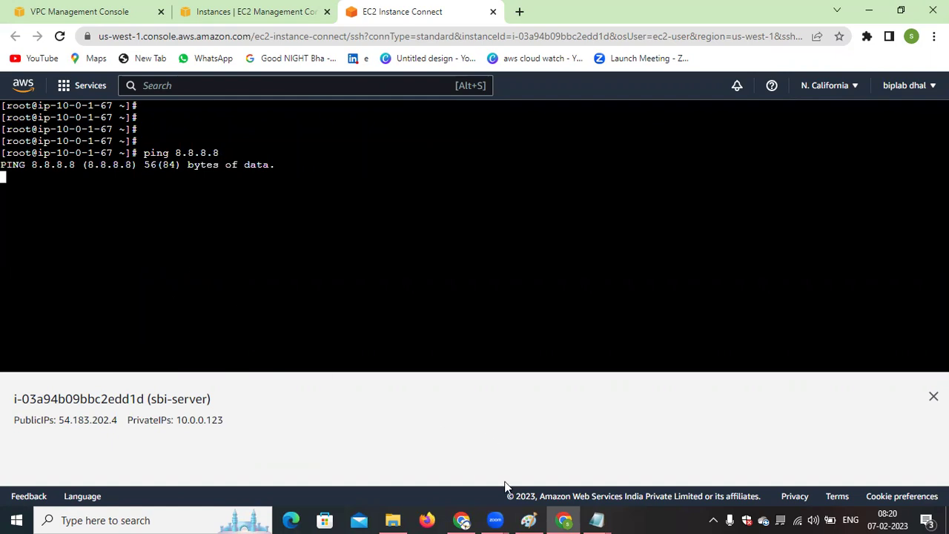
Switch to the Paint diagram, draw a black hexagon to the right of machine-2, and label it NAT beneath.
click(531, 519)
key(alt+Tab)
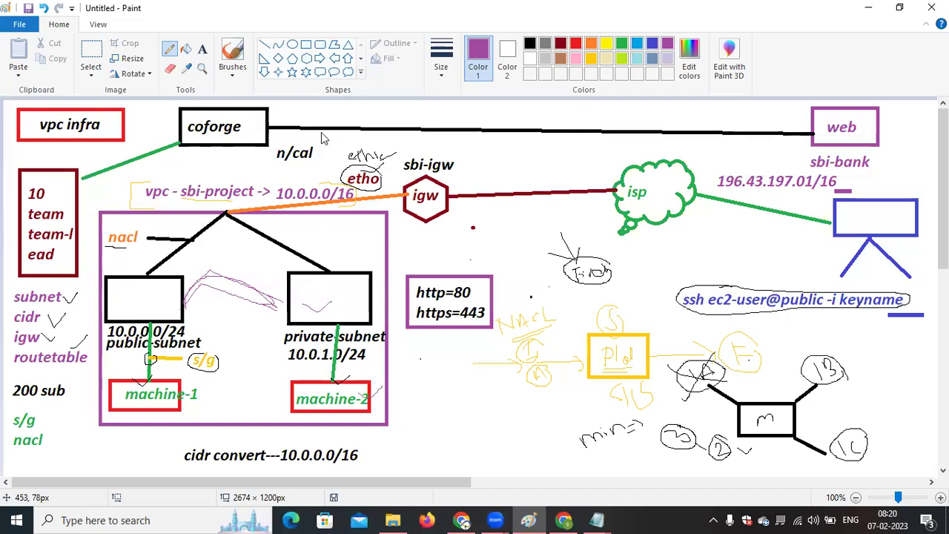
click(307, 58)
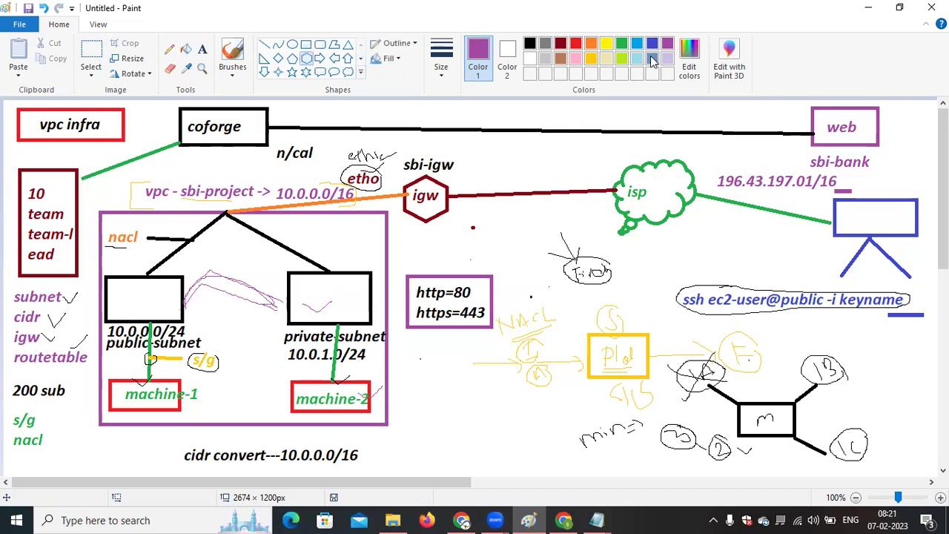
click(531, 44)
drag(426, 353, 477, 392)
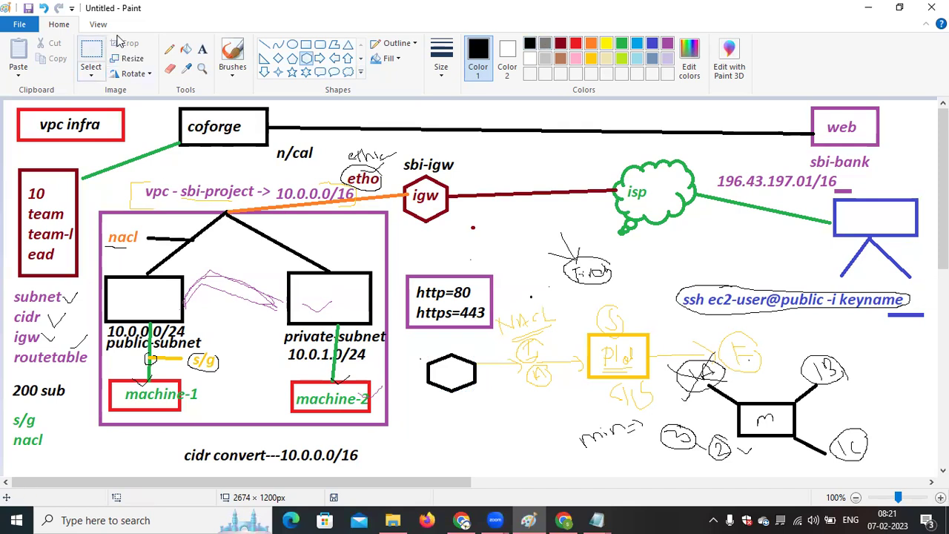
click(201, 49)
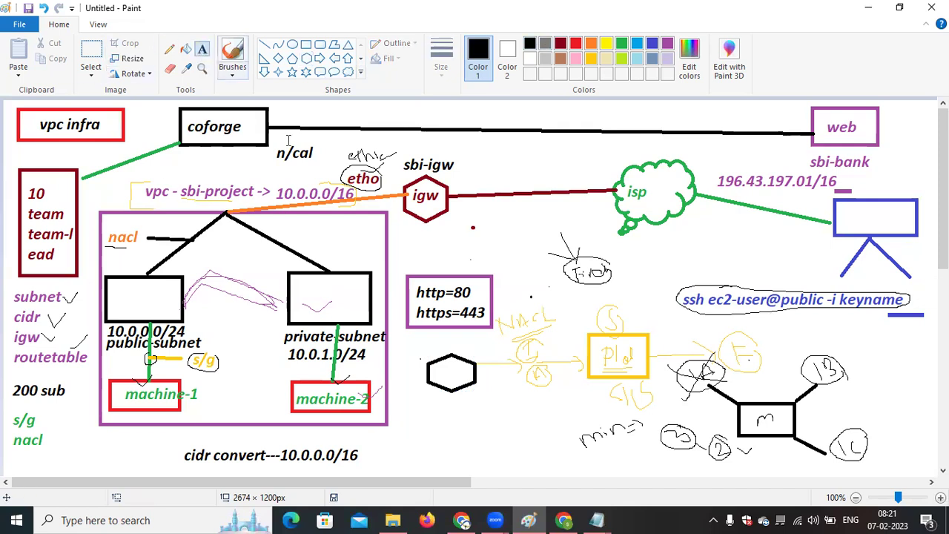
click(434, 395)
text(NA)
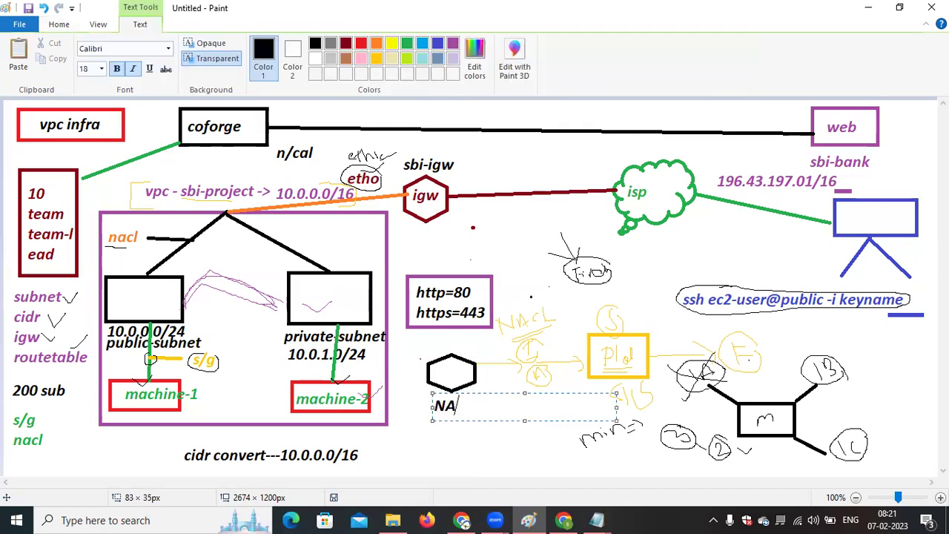
text(T)
click(530, 245)
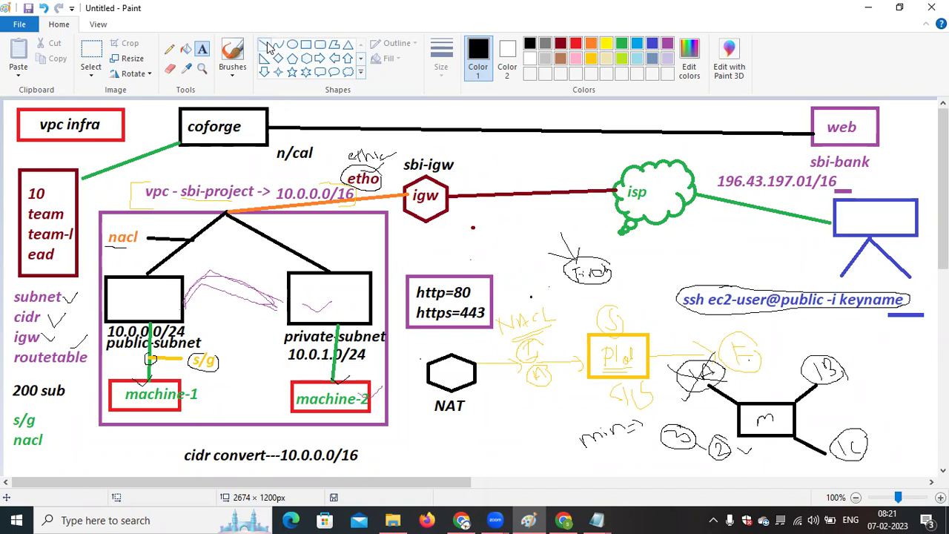
Draw gold lines linking the NAT hexagon to the nacl connector and machine-2, plus a gold arrow from the public to the private subnet.
click(535, 252)
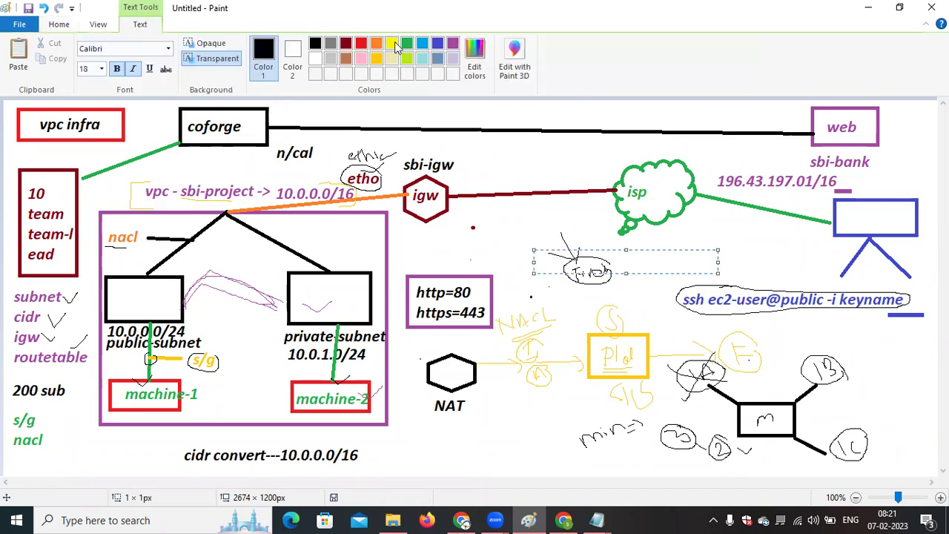
click(376, 60)
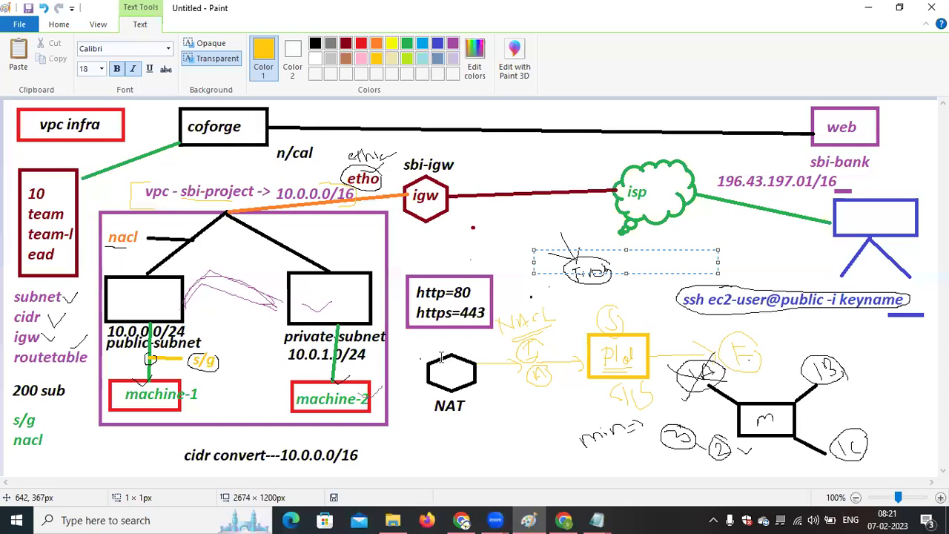
click(66, 24)
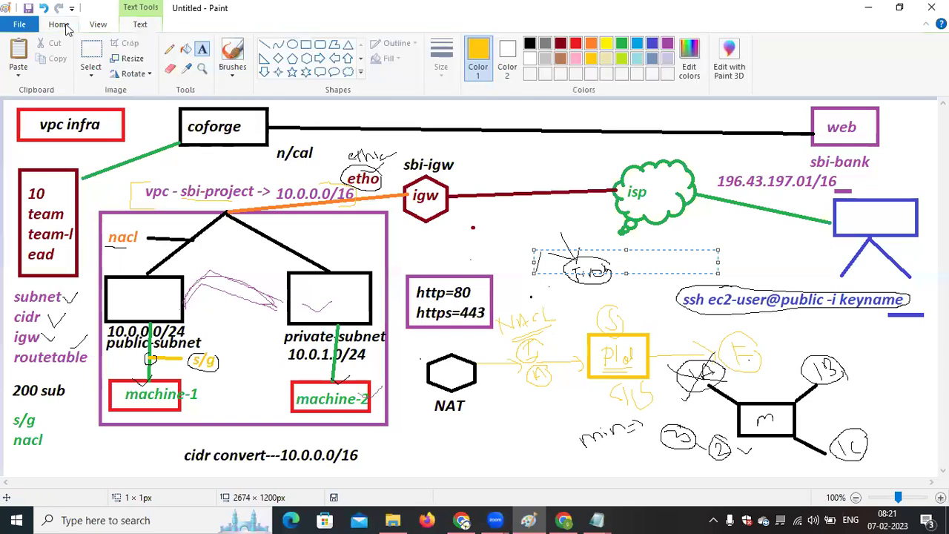
click(267, 46)
drag(433, 366, 371, 245)
click(491, 248)
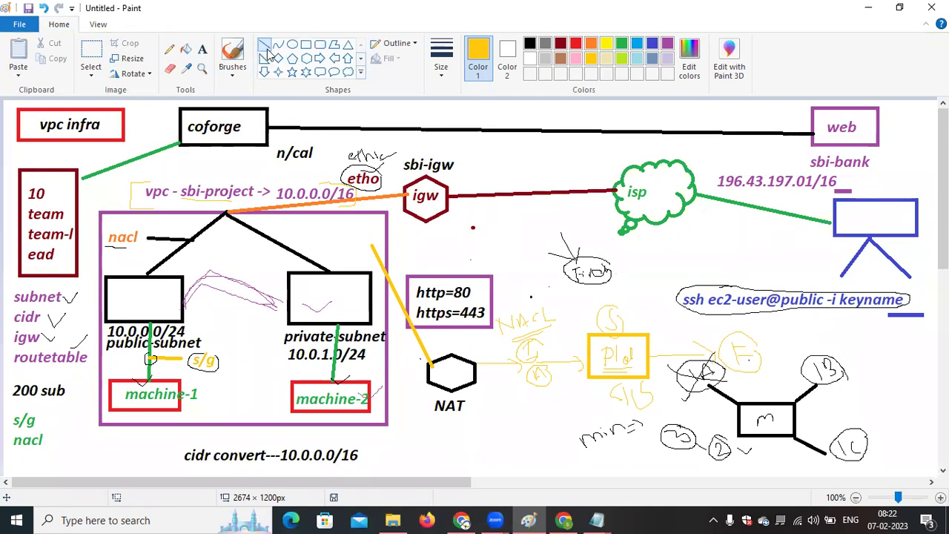
mouse_move(371, 245)
mouse_down()
mouse_move(172, 239)
mouse_move(204, 236)
mouse_move(192, 238)
mouse_up()
drag(370, 405, 430, 383)
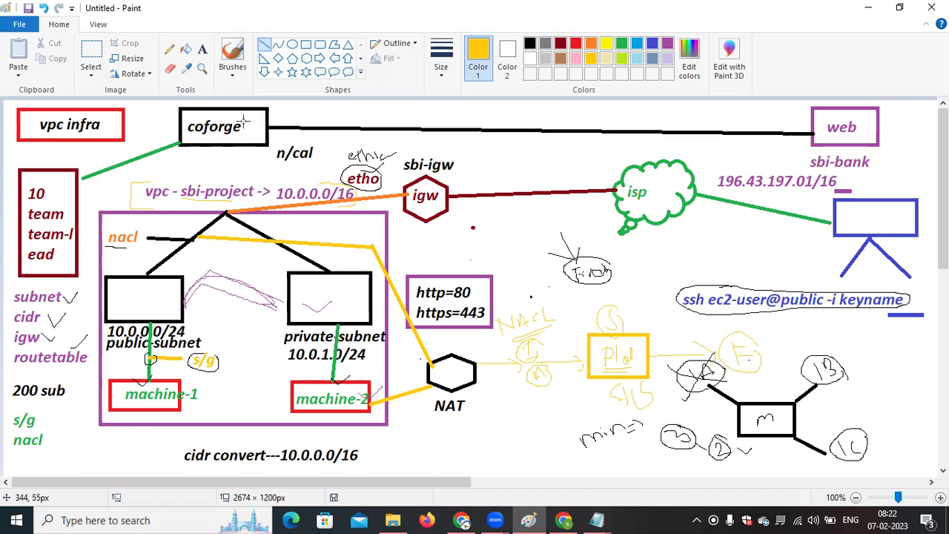
click(320, 57)
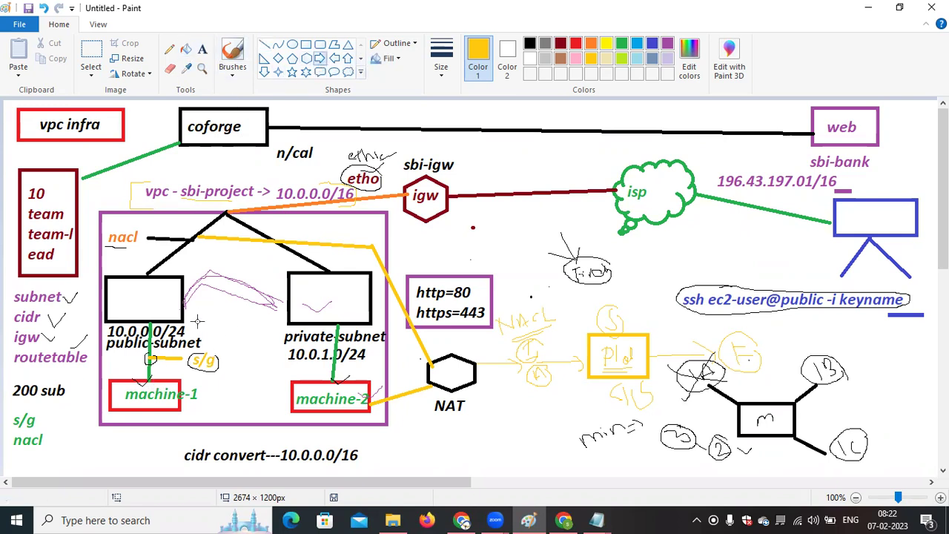
drag(184, 280, 291, 307)
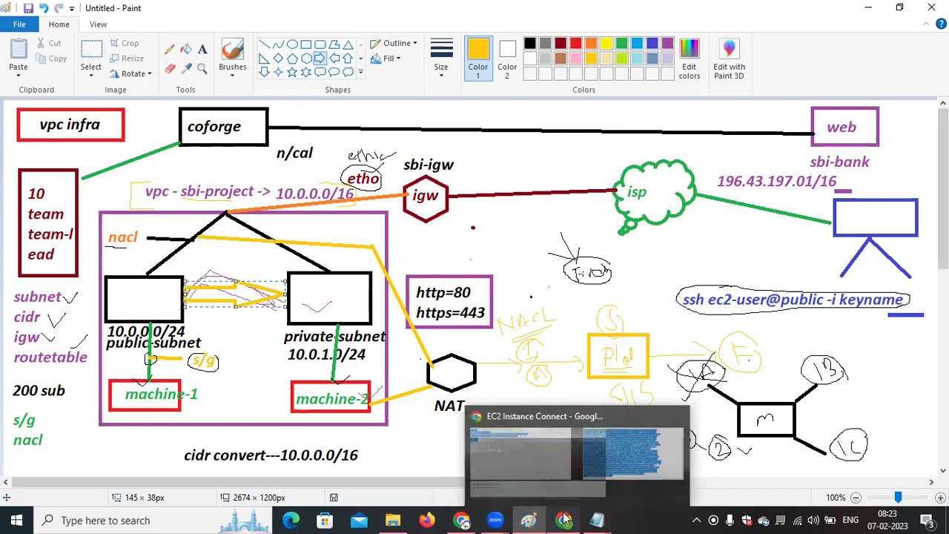
Switch to the VPC console in the browser and start creating a NAT gateway.
click(563, 453)
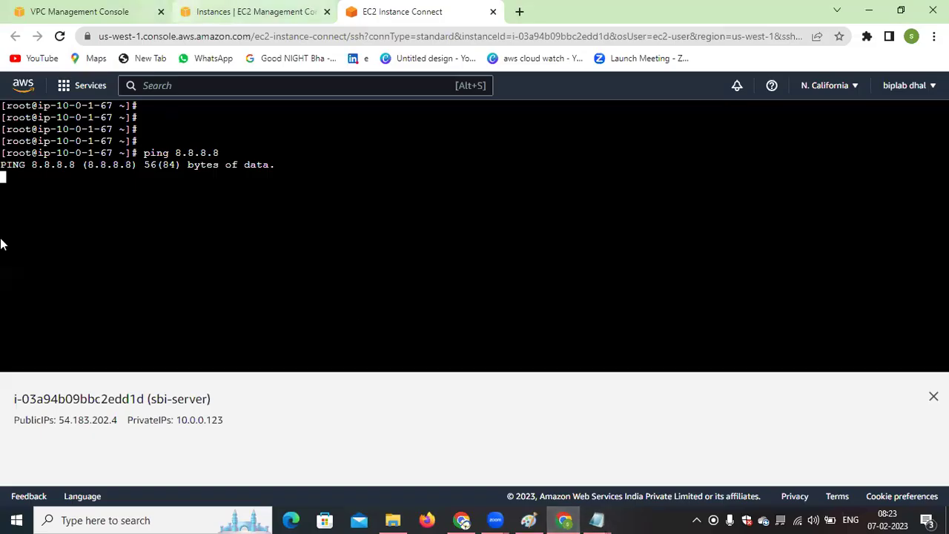
key(ctrl+Tab)
scroll(103, 351, down, 3)
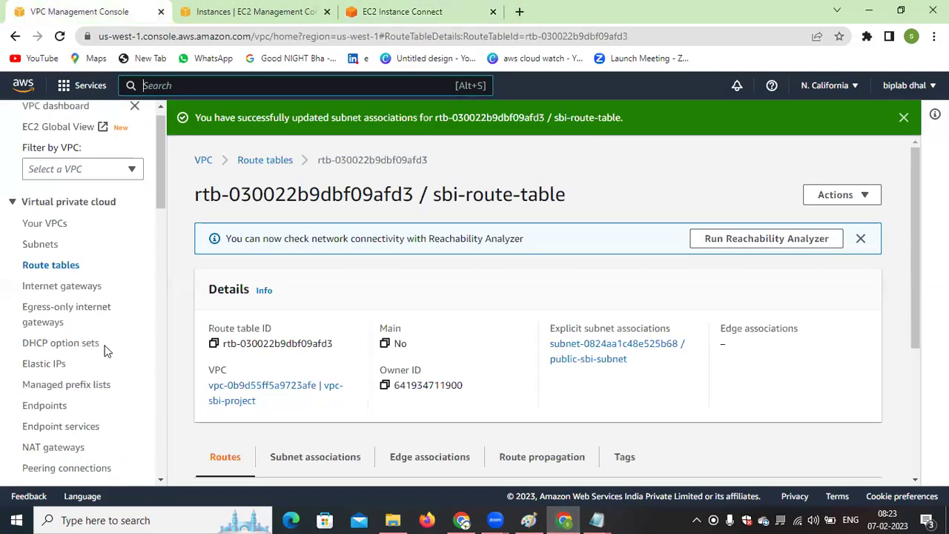
scroll(103, 351, down, 1)
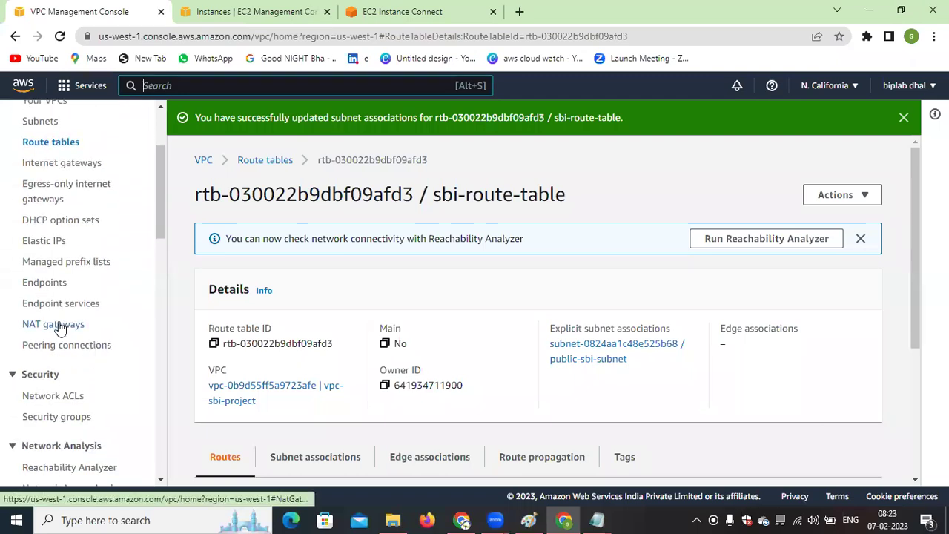
click(53, 324)
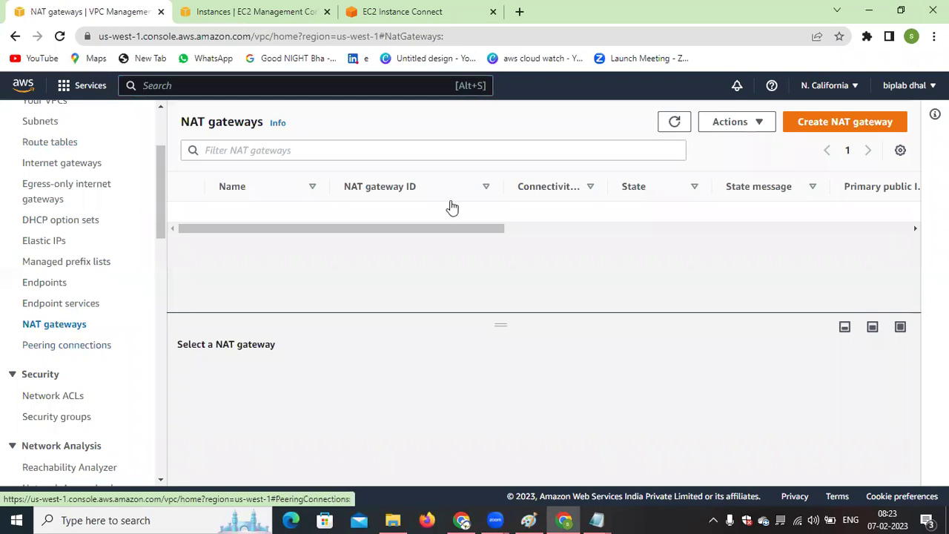
click(830, 123)
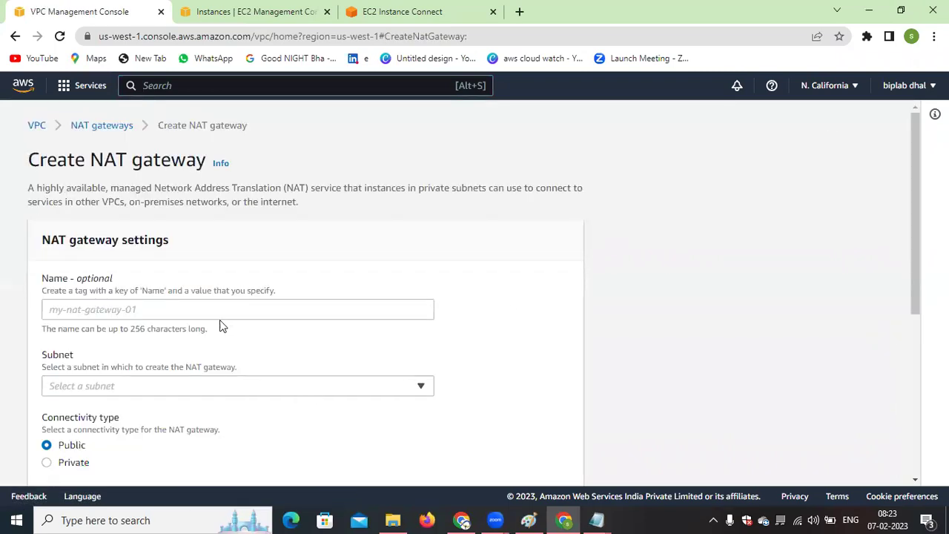
Name the NAT gateway sab-nat-gw and place it in public-sbi-subnet.
click(212, 313)
text(sa)
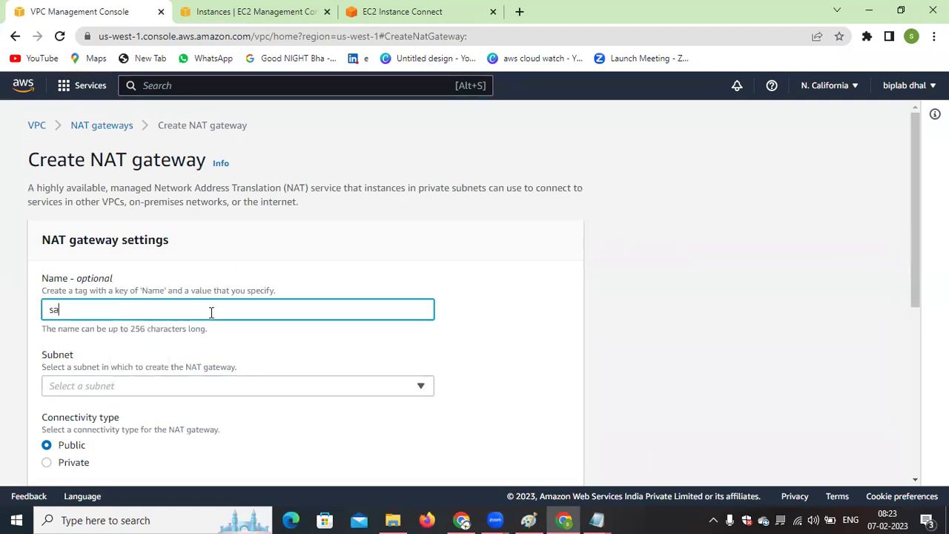
text(b-nat-)
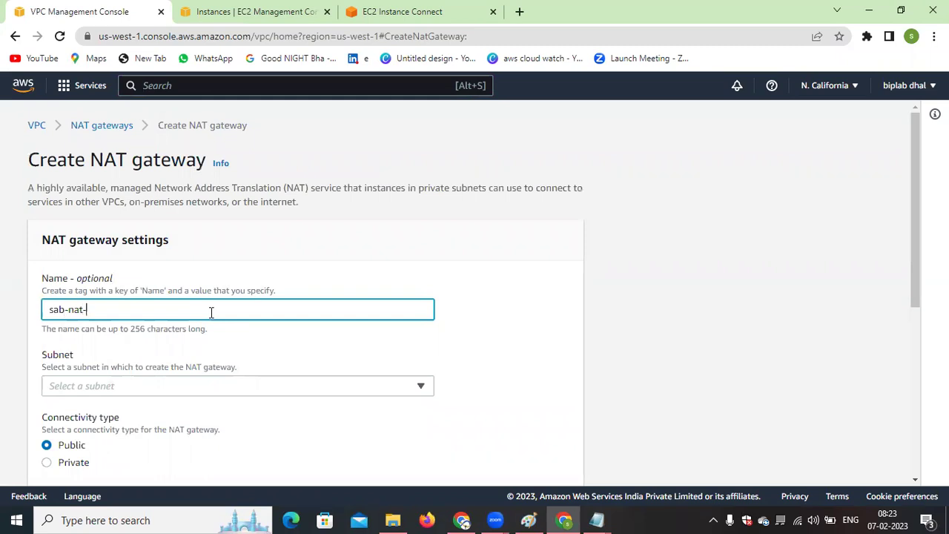
text(gw)
click(539, 360)
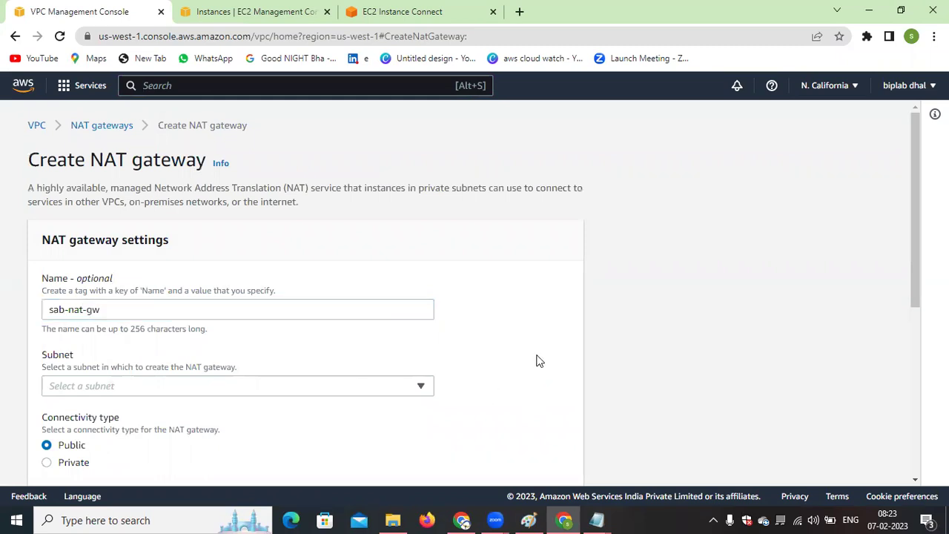
click(386, 384)
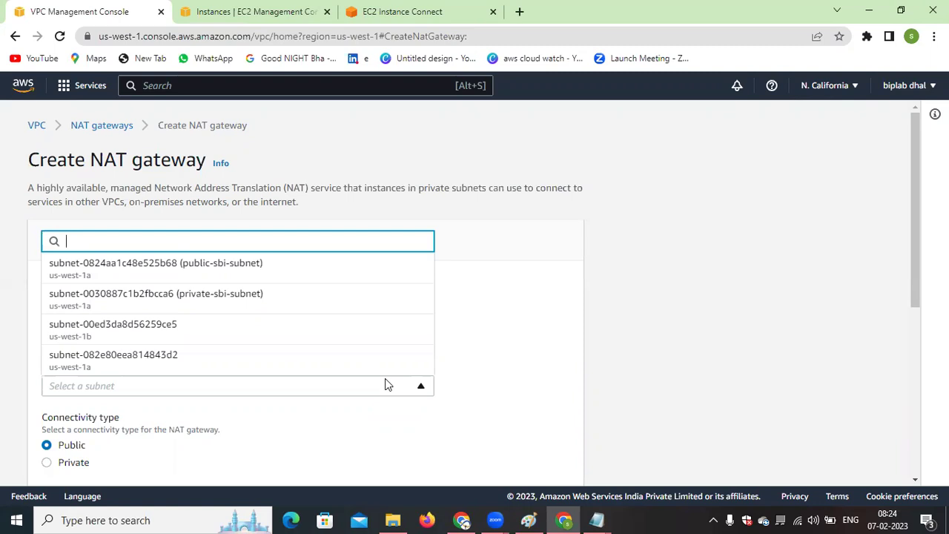
click(272, 277)
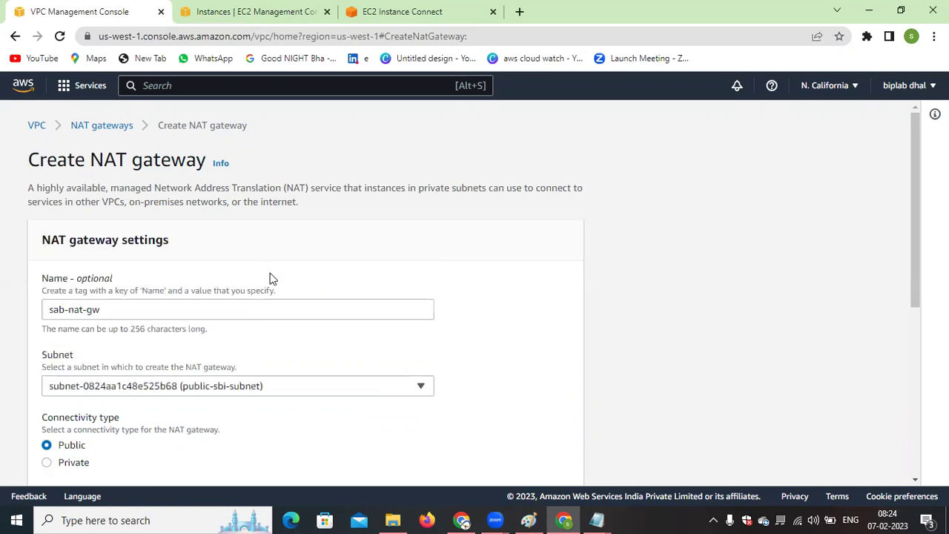
Allocate an Elastic IP for the public NAT gateway and create the gateway.
scroll(467, 364, down, 2)
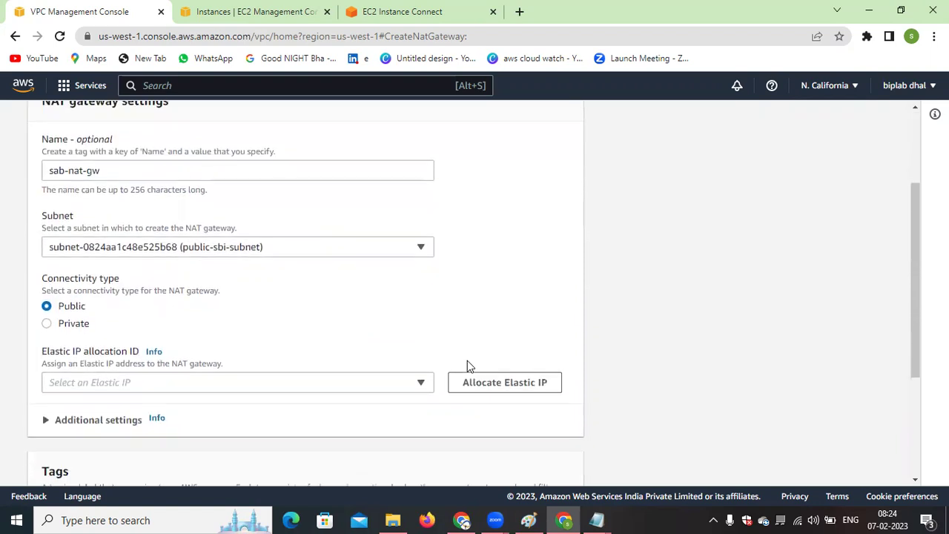
scroll(467, 366, down, 1)
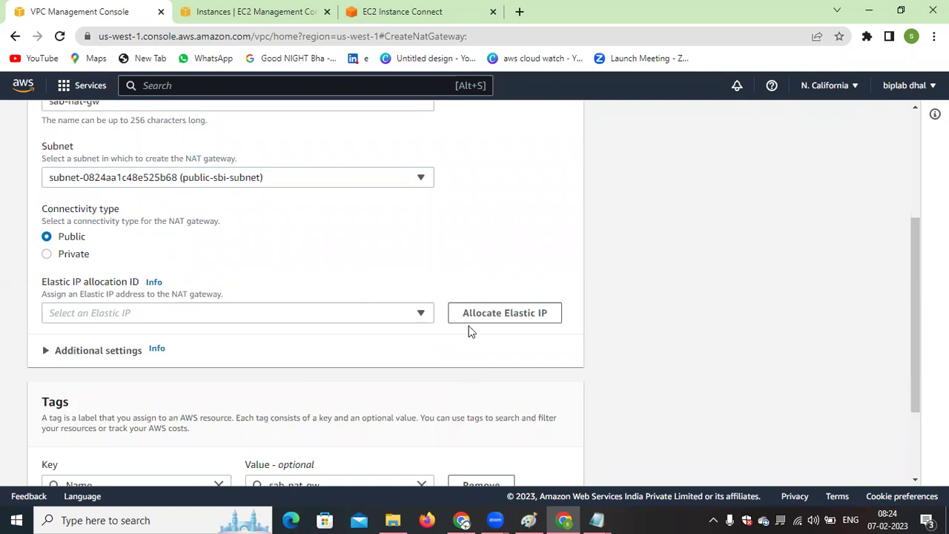
click(509, 317)
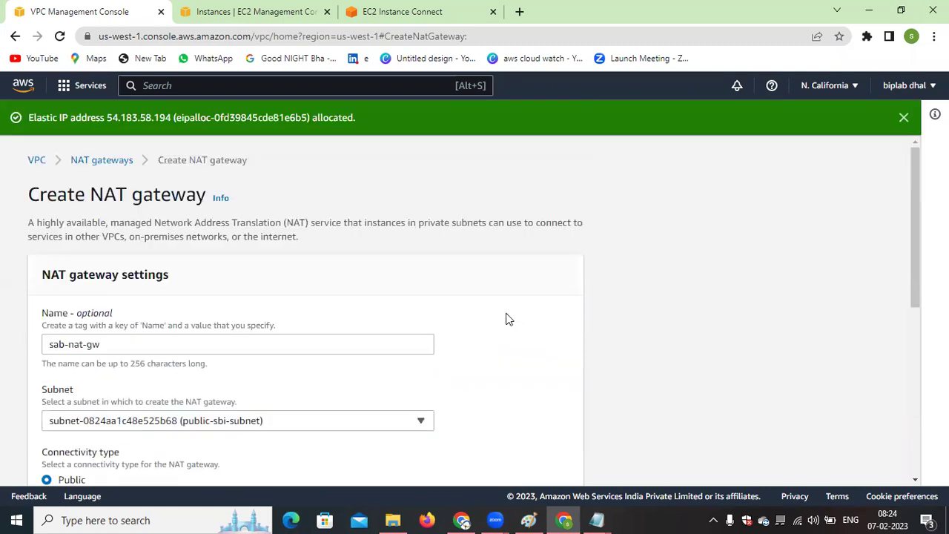
scroll(505, 317, down, 2)
scroll(505, 312, down, 2)
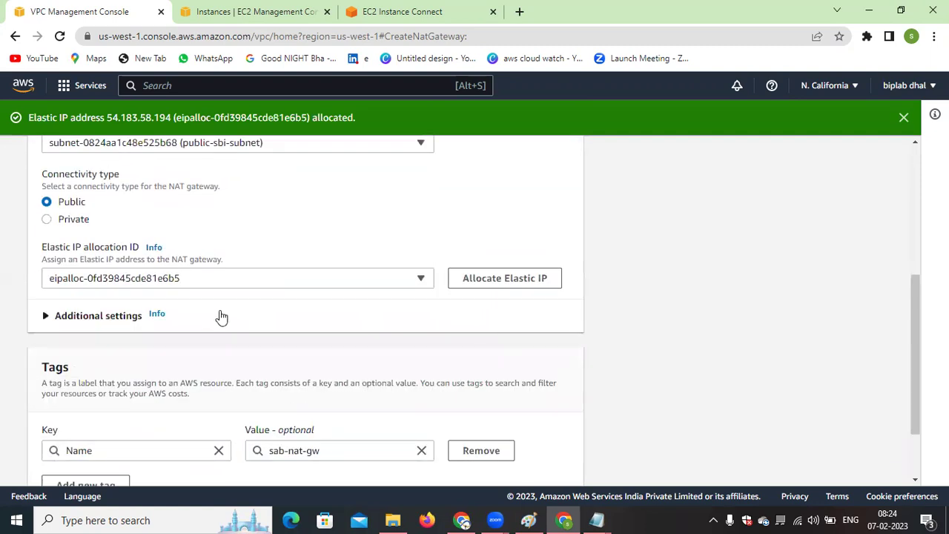
scroll(222, 314, down, 2)
click(507, 463)
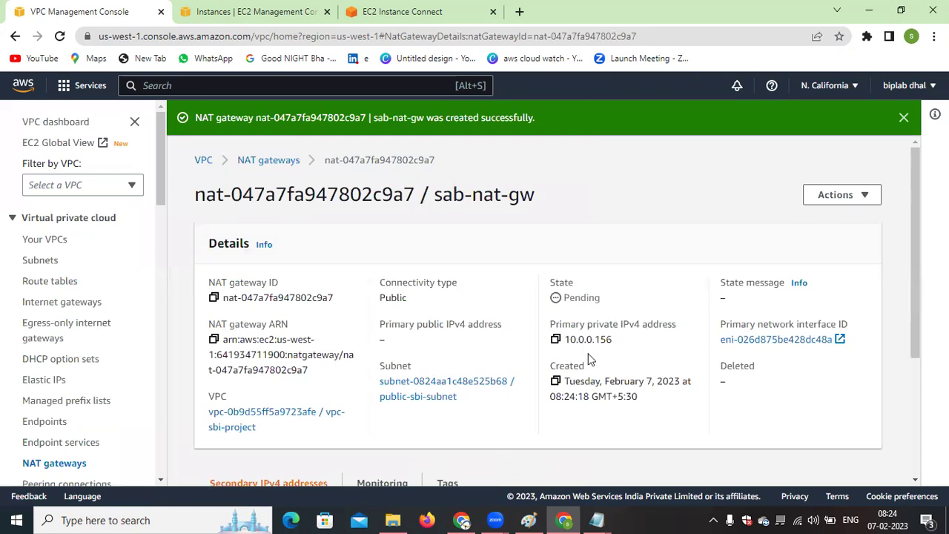
Review the details and available actions of the sab-nat-gw NAT gateway.
scroll(590, 319, down, 3)
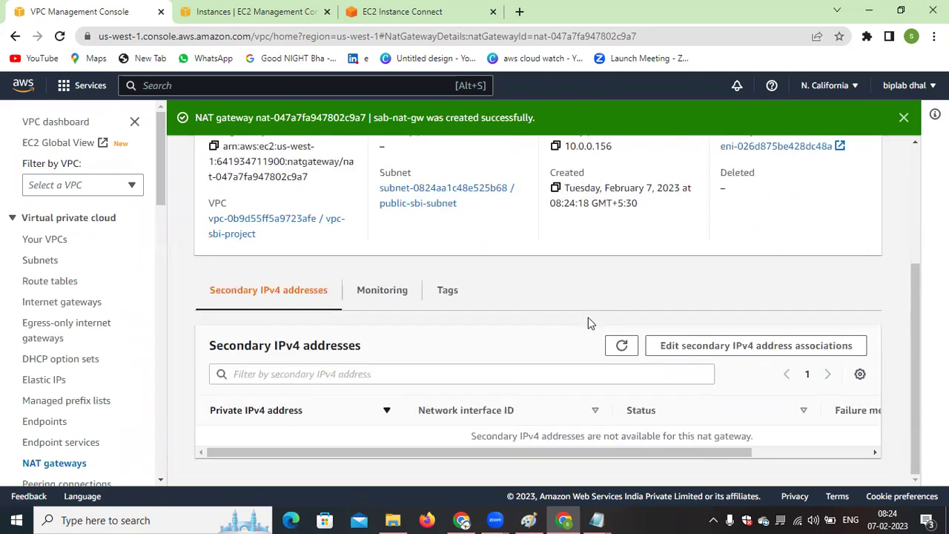
scroll(599, 315, up, 4)
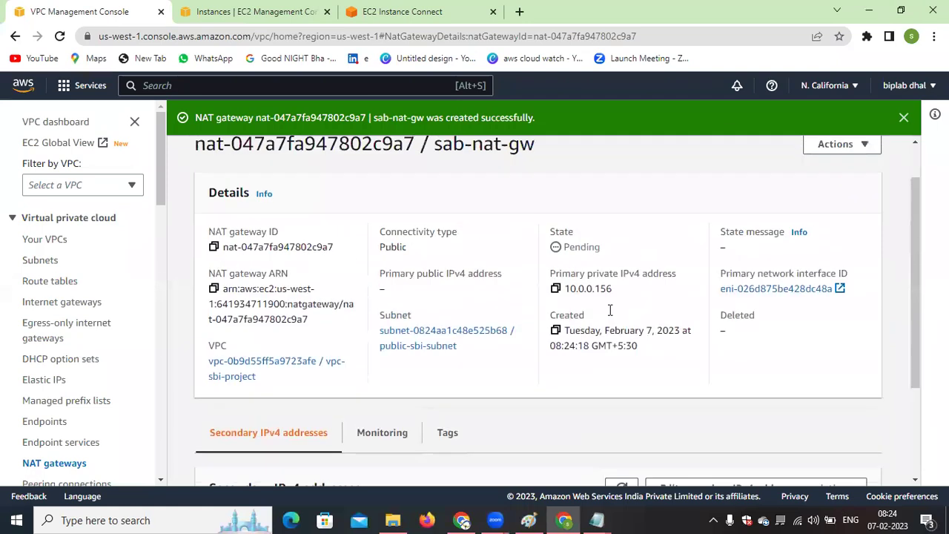
click(847, 202)
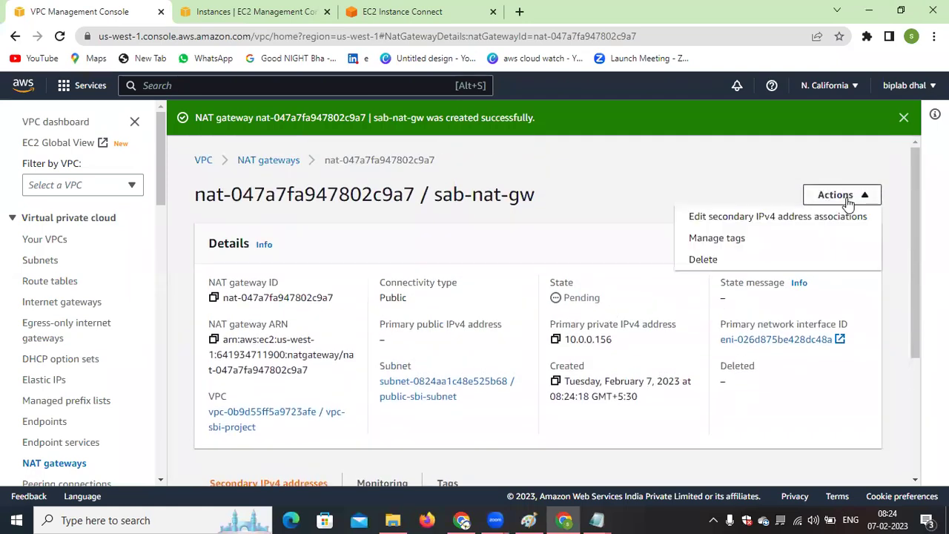
Dismiss the NAT gateway creation notice and start a new route table named nat-rt-sbi.
click(583, 244)
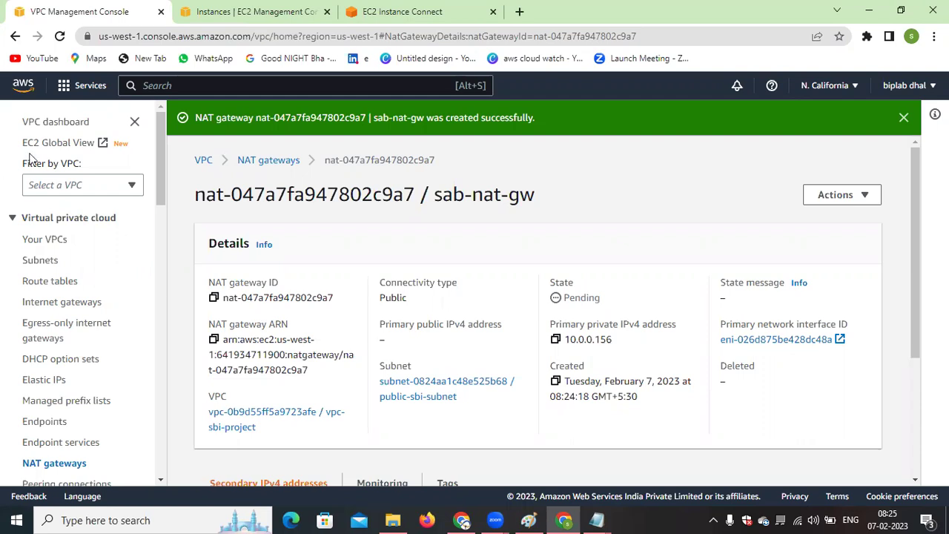
click(904, 120)
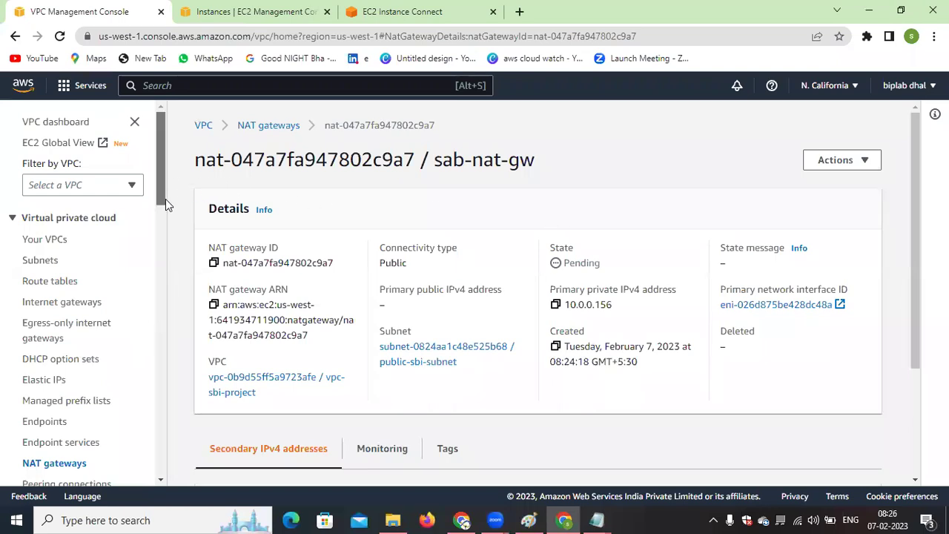
scroll(168, 200, down, 1)
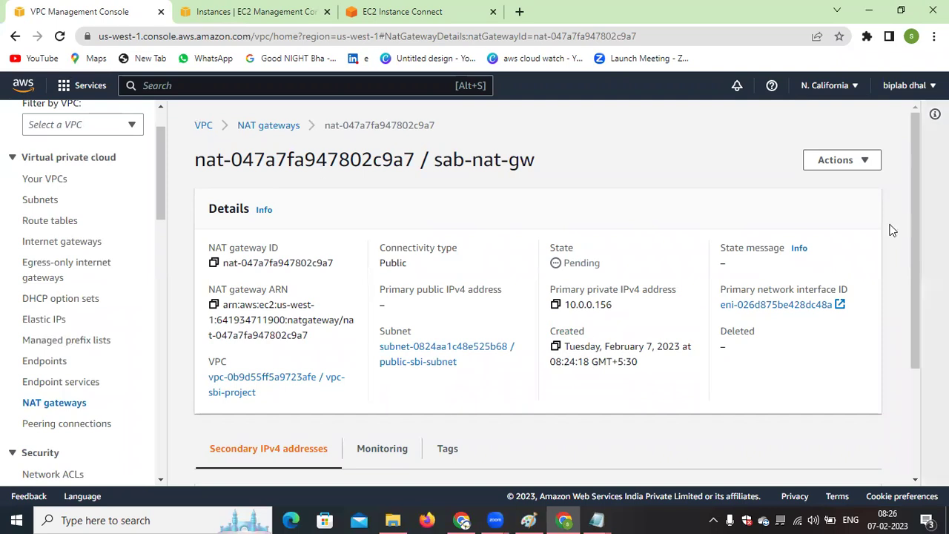
click(69, 226)
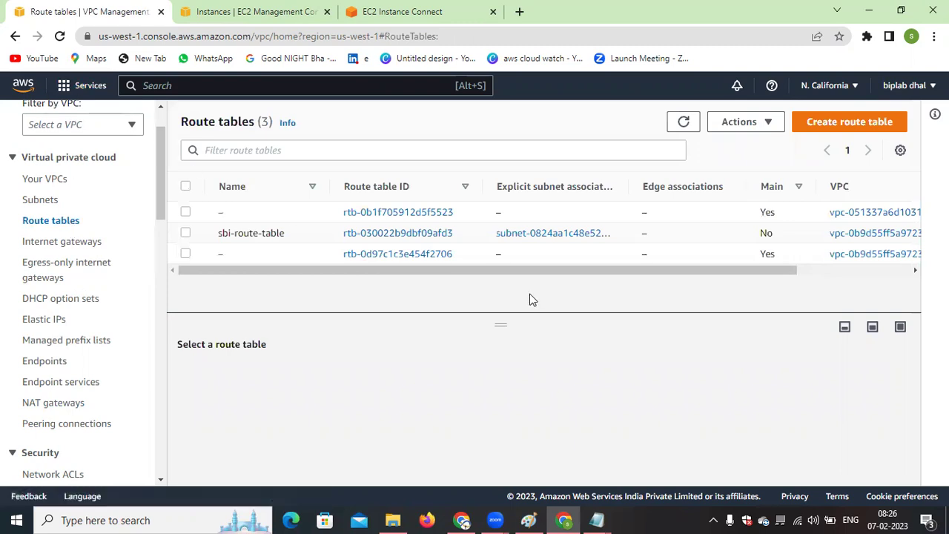
click(854, 123)
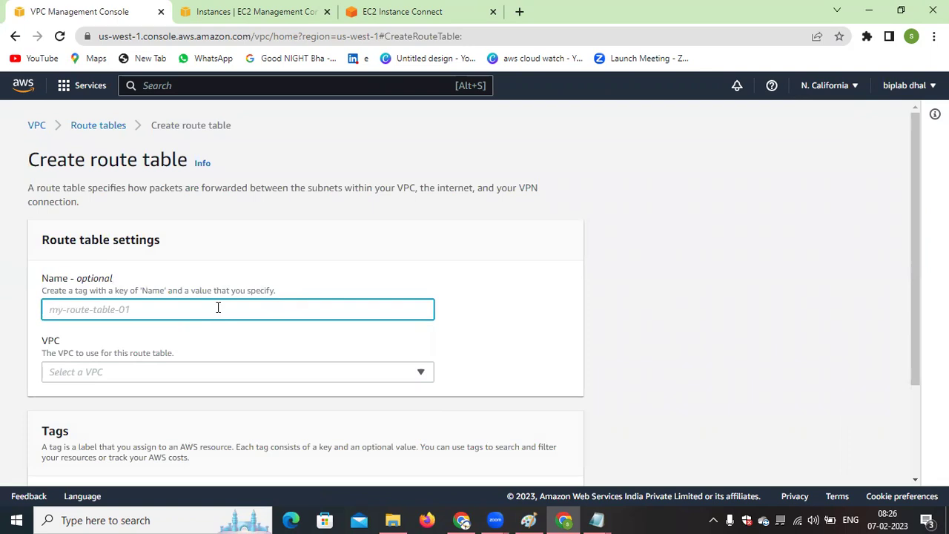
text(n)
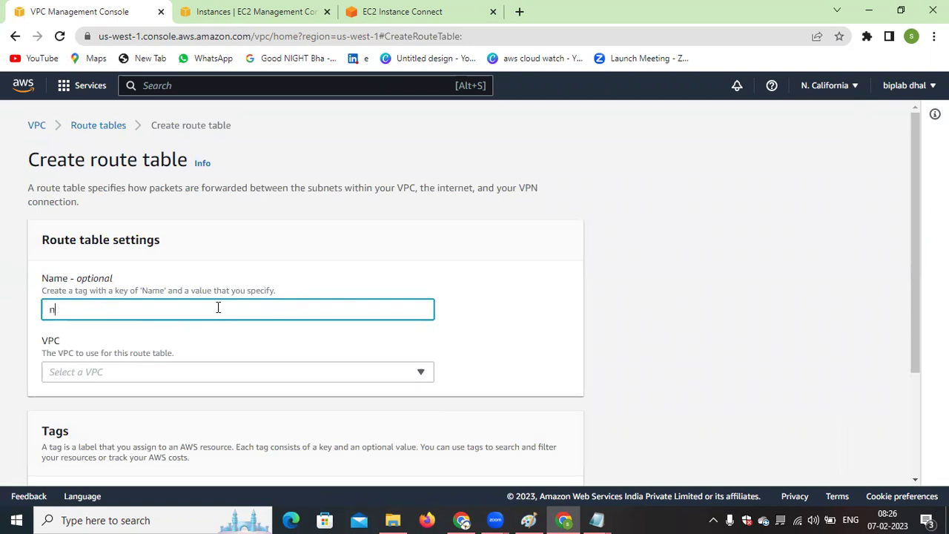
text(at-rt-)
text(sbo)
key(BackSpace)
text(i)
Assign the route table to the vpc-sbi-project VPC and create it.
scroll(259, 334, down, 1)
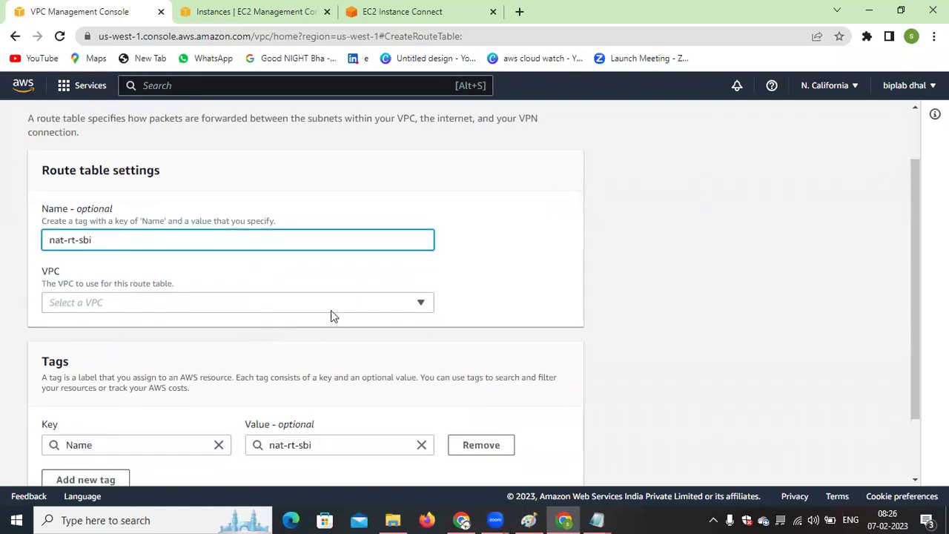
click(333, 302)
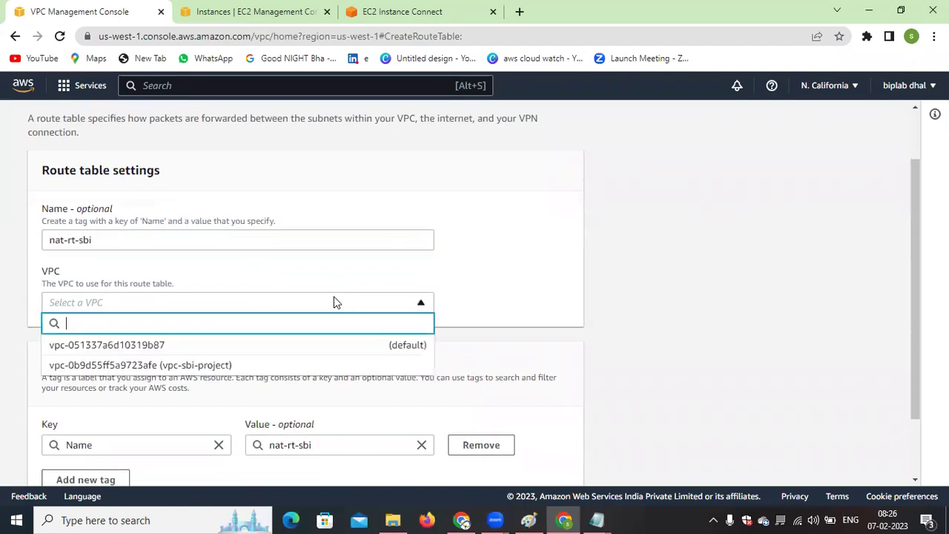
click(196, 365)
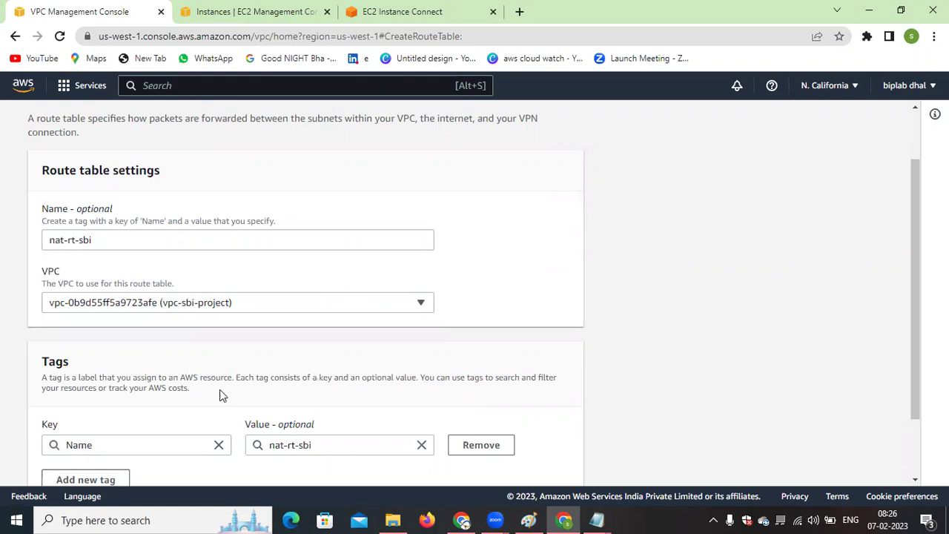
scroll(219, 389, down, 2)
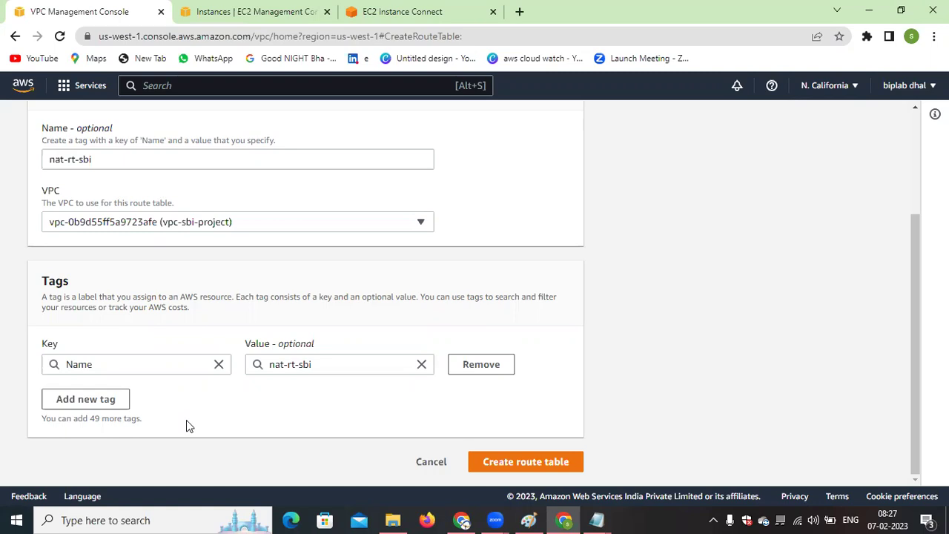
click(529, 462)
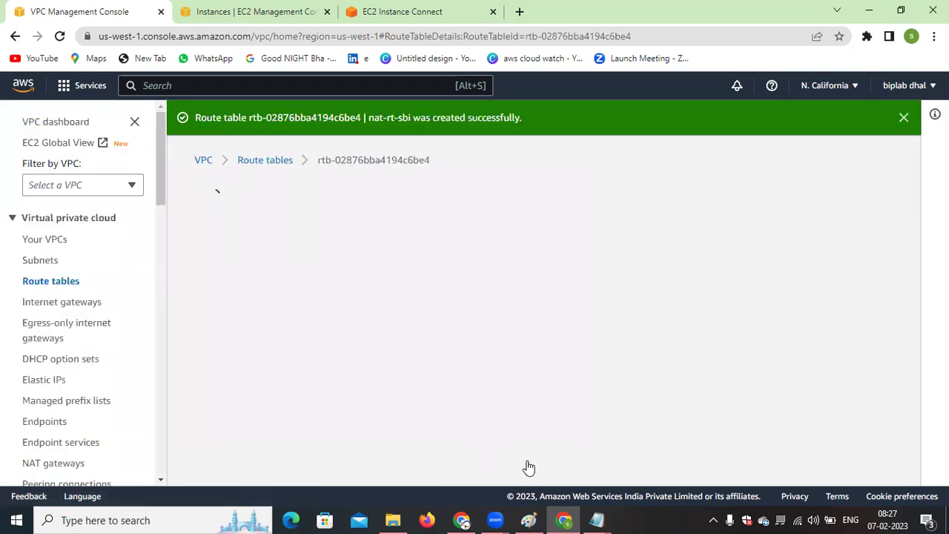
Review the new nat-rt-sbi route table's details and check the state of the sab-nat-gw NAT gateway.
scroll(529, 455, down, 3)
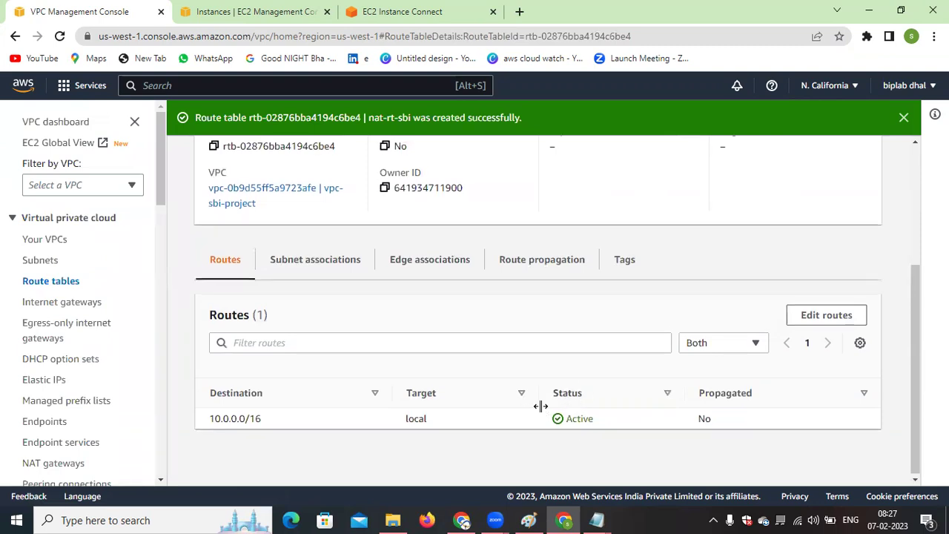
scroll(541, 406, up, 3)
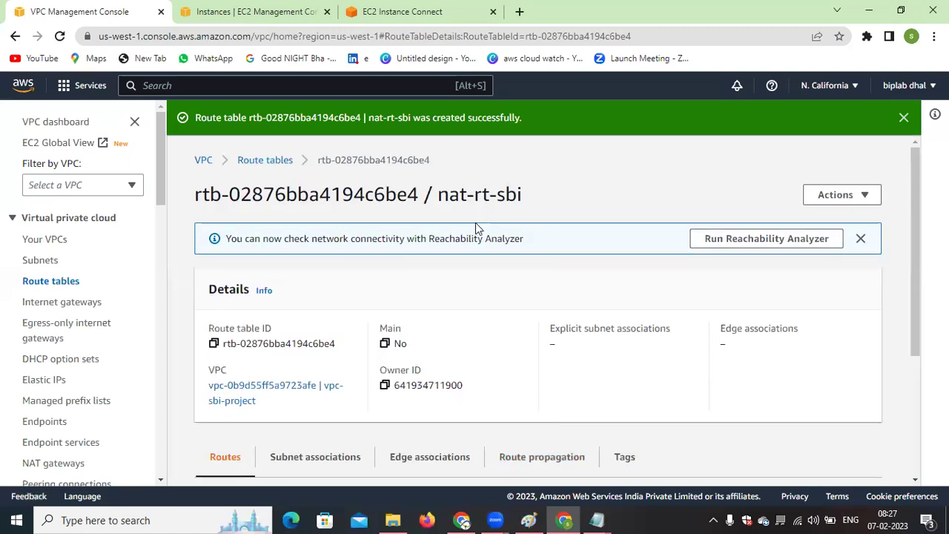
scroll(74, 390, down, 1)
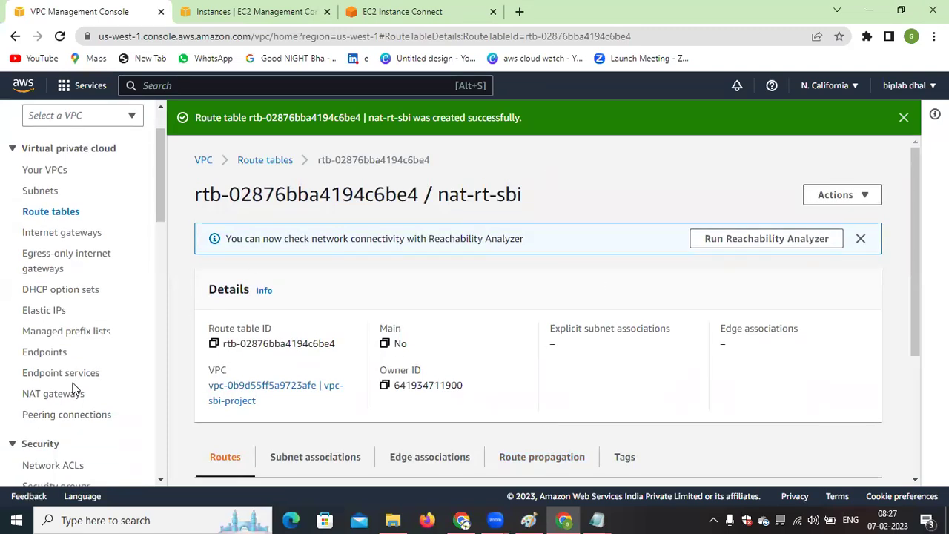
click(68, 402)
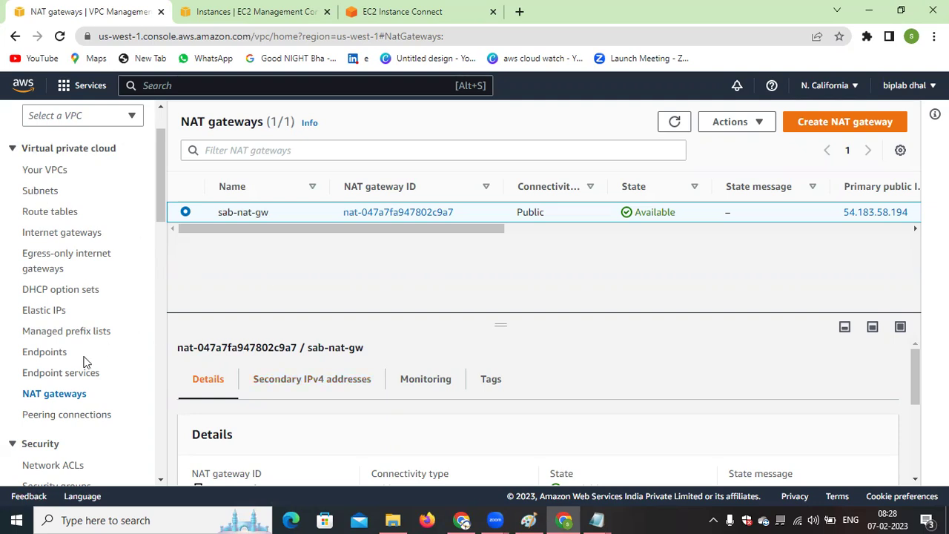
Open the routes of the nat-rt-sbi route table for editing and add a route with destination 0.0.0.0/0.
click(64, 214)
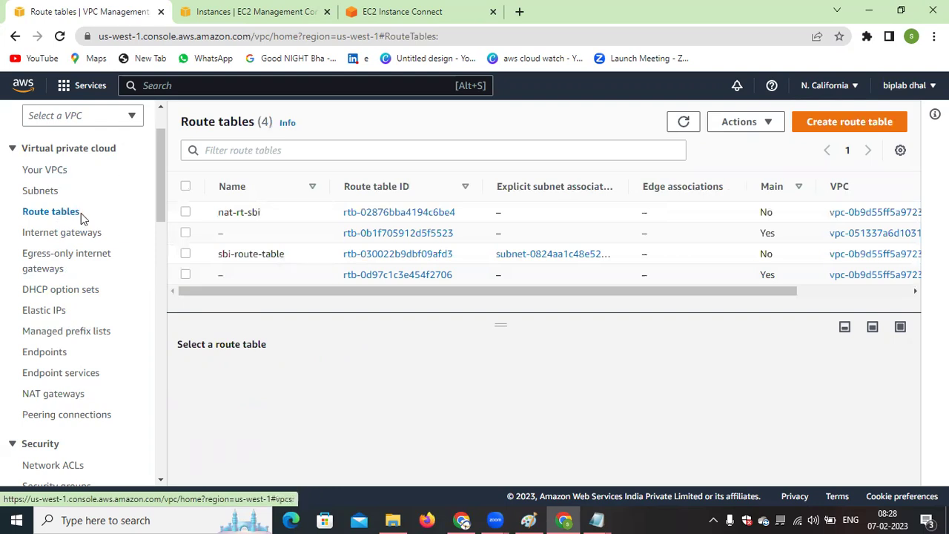
click(186, 212)
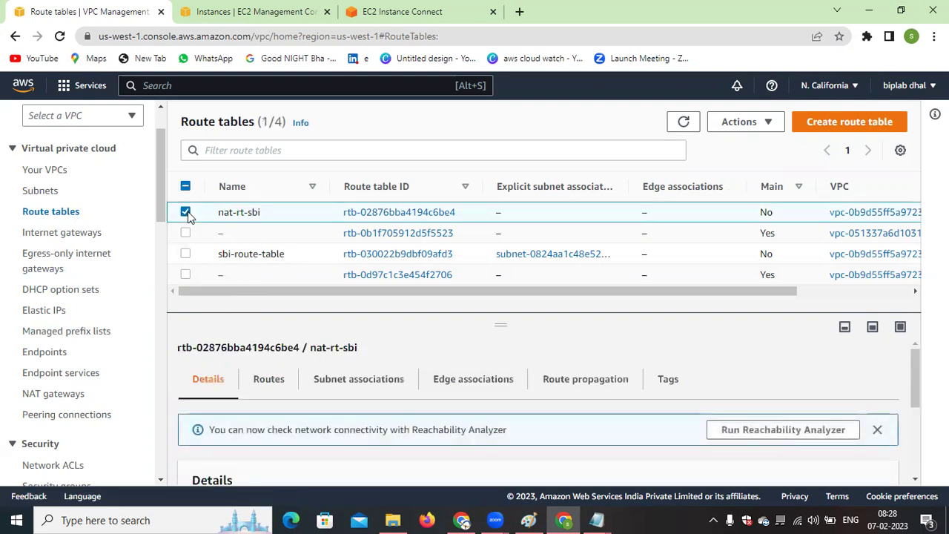
click(269, 380)
scroll(737, 377, down, 1)
click(843, 366)
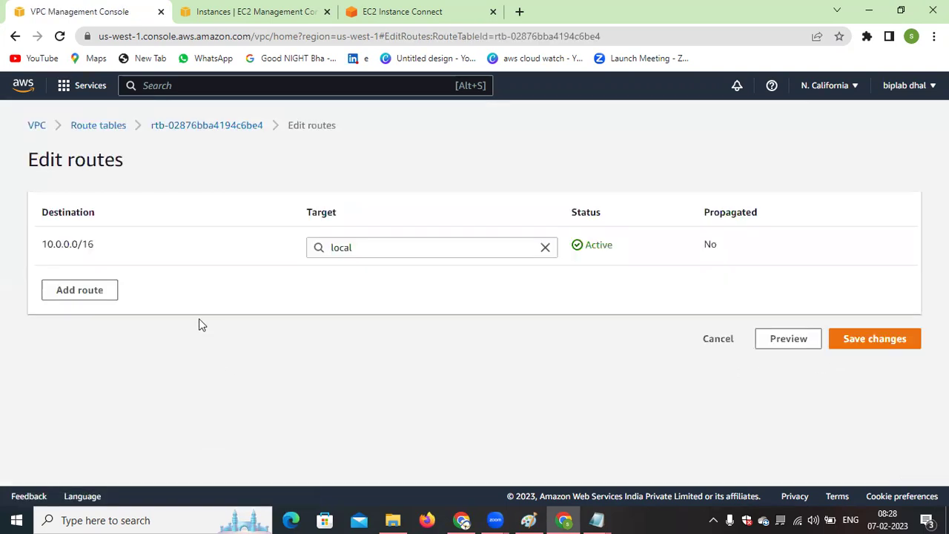
click(84, 292)
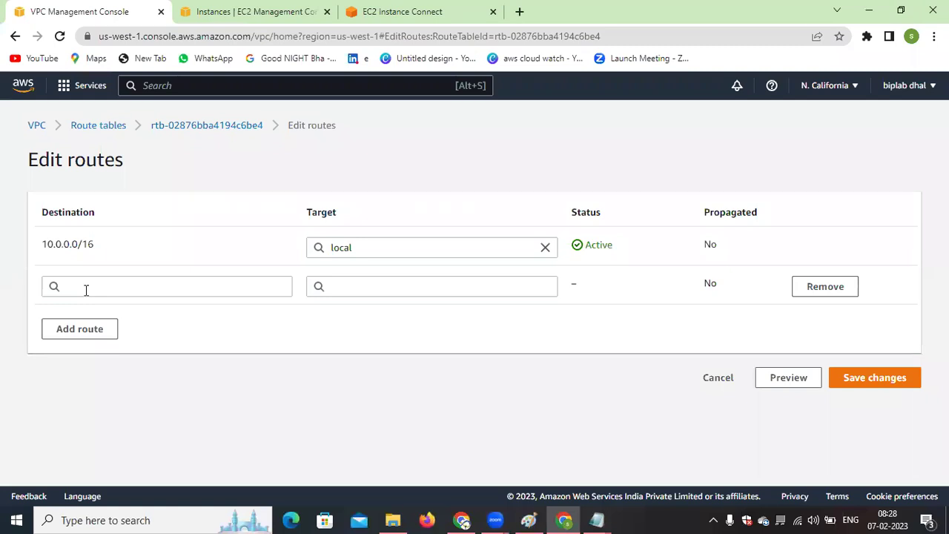
click(112, 286)
click(95, 307)
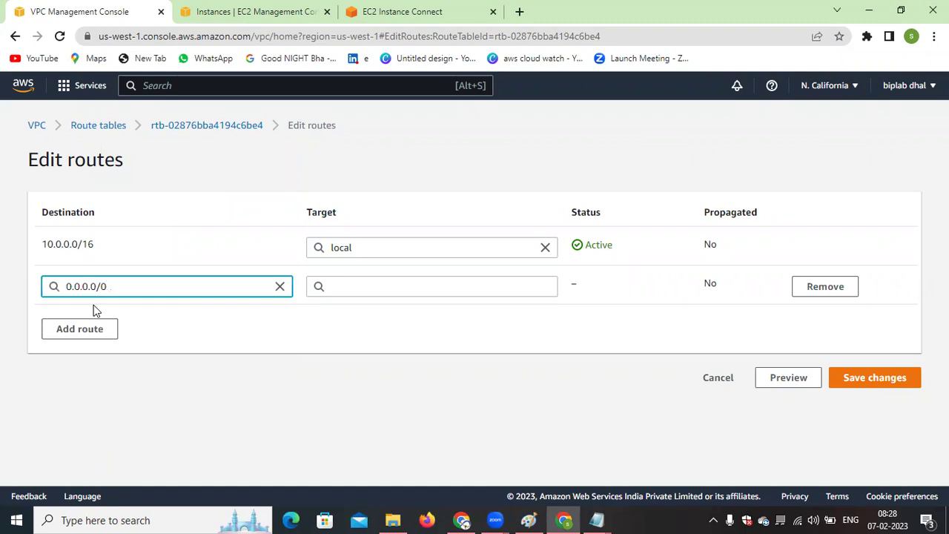
Target the new route at the NAT gateway sab-nat-gw and save the route changes.
click(369, 288)
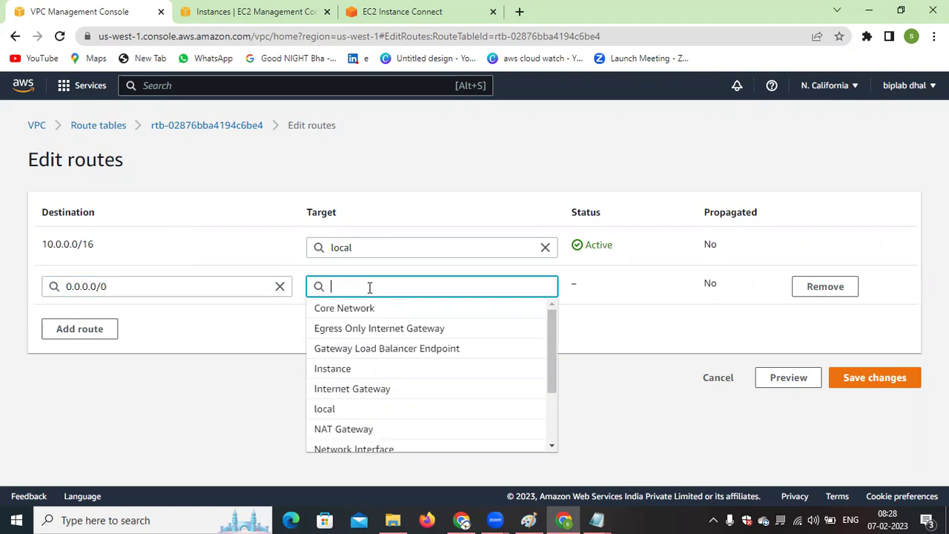
click(375, 430)
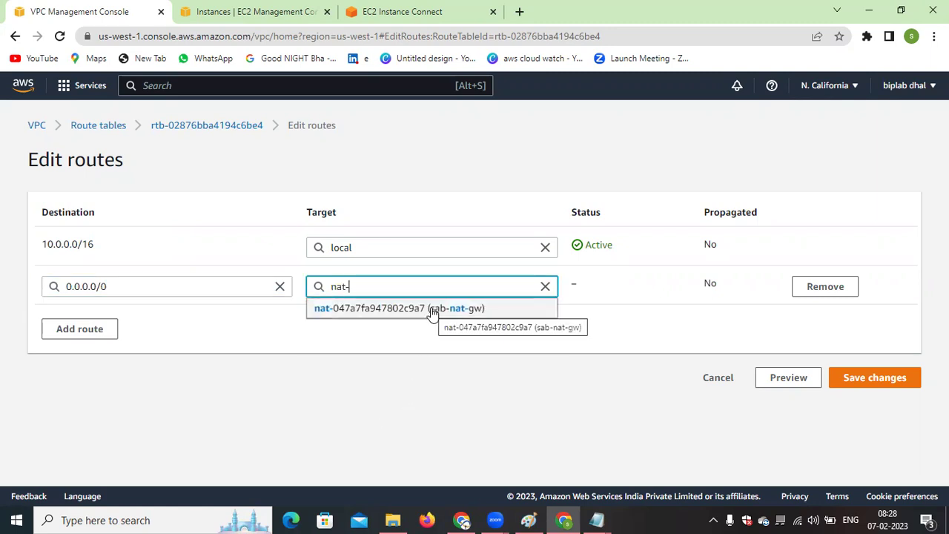
click(432, 309)
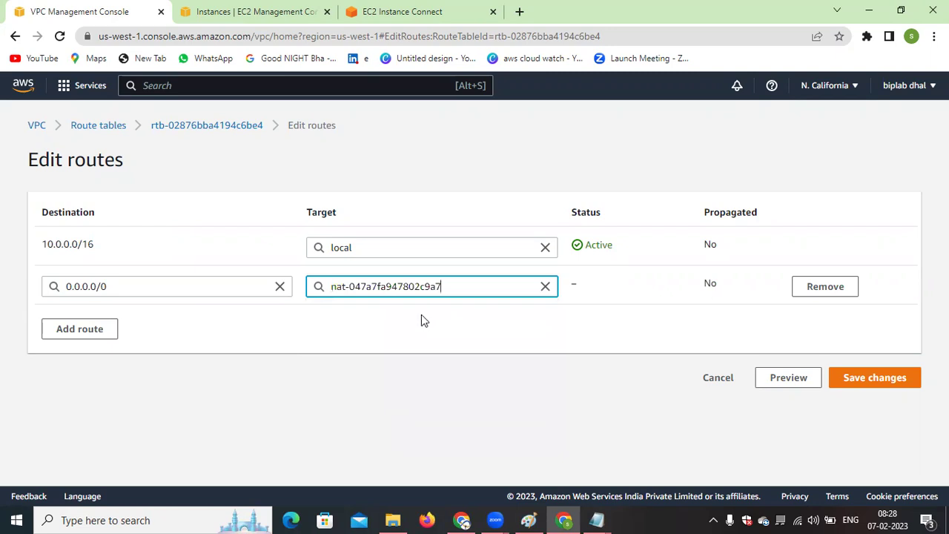
click(875, 377)
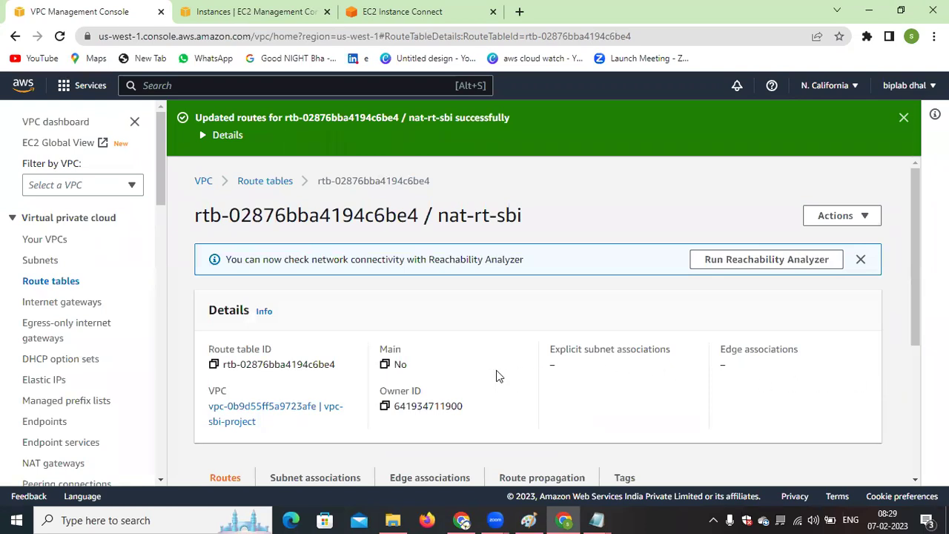
Associate private-sbi-subnet with the nat-rt-sbi route table and check the ping to 8.8.8.8 in the EC2 Instance Connect session.
scroll(498, 375, down, 1)
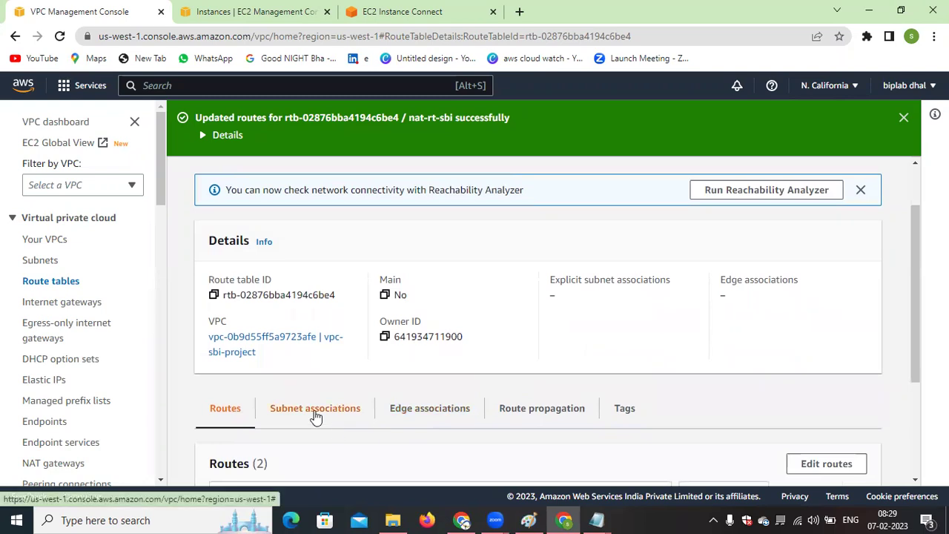
click(315, 408)
scroll(488, 374, down, 2)
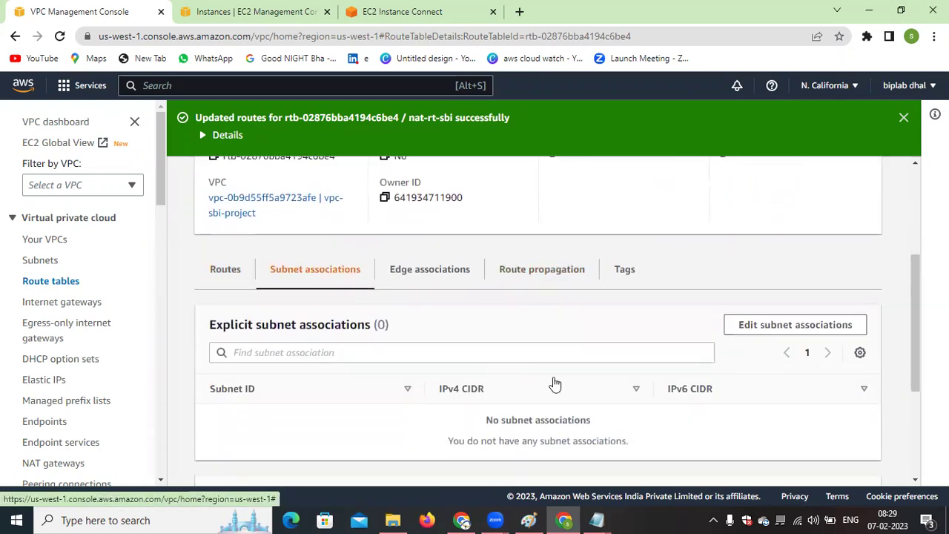
click(785, 328)
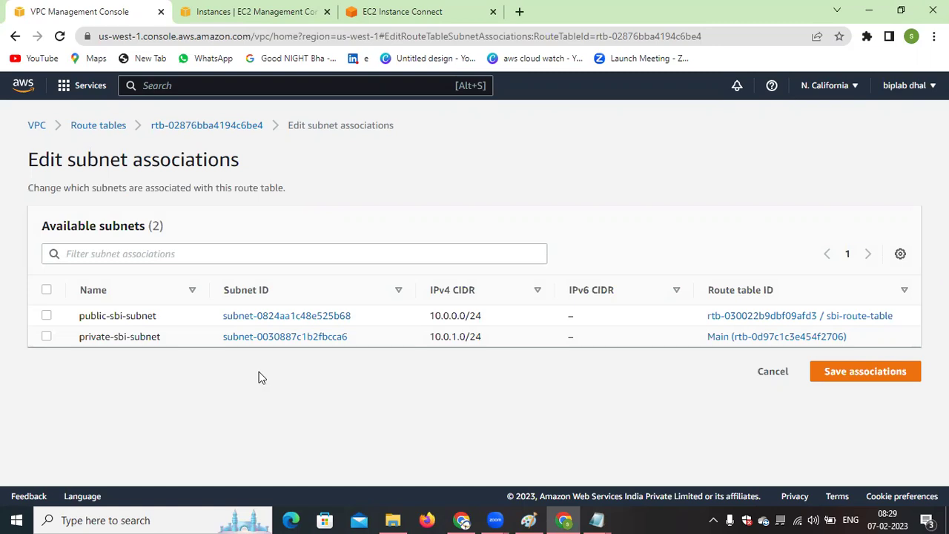
click(46, 338)
scroll(860, 459, down, 1)
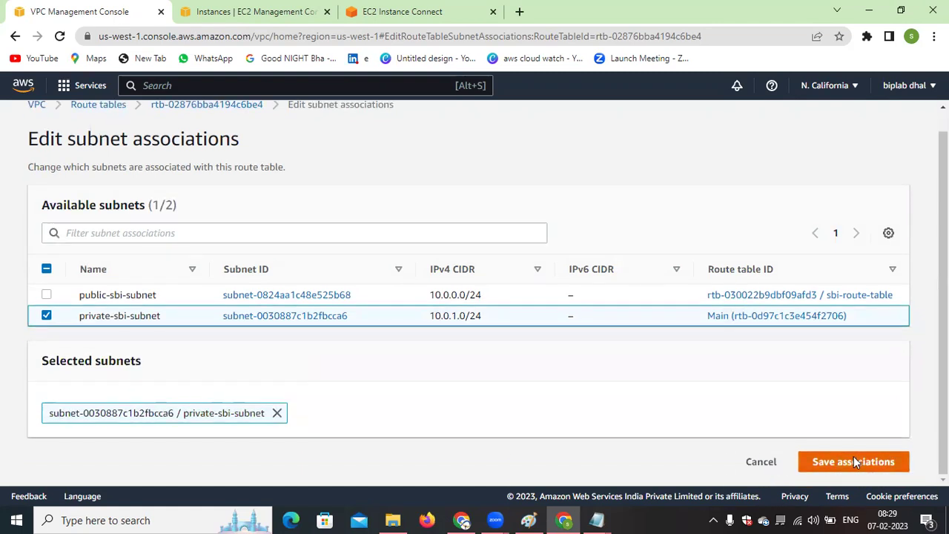
click(853, 456)
click(440, 9)
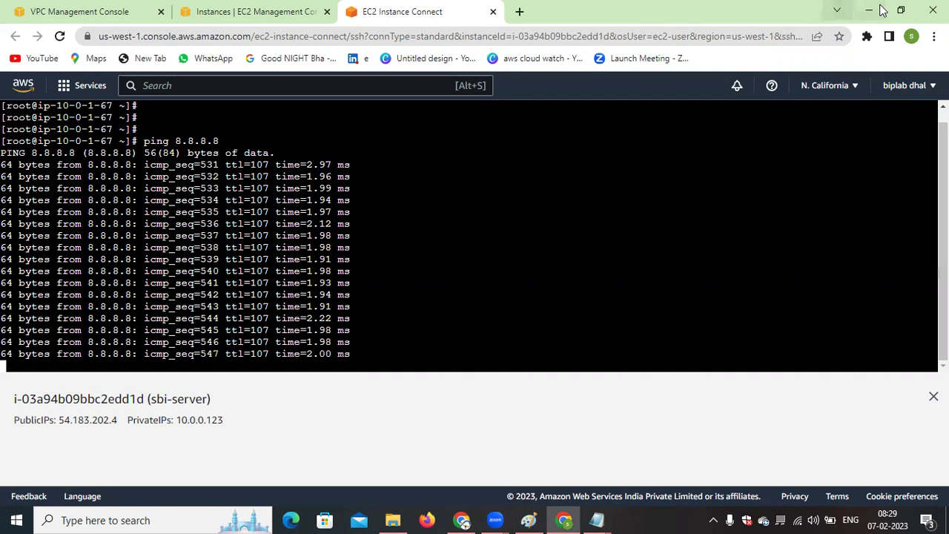
Switch to the Paint network diagram and, with the yellow pencil, tick the NAT hexagon and circle the NAT line's start beside nacl.
click(869, 11)
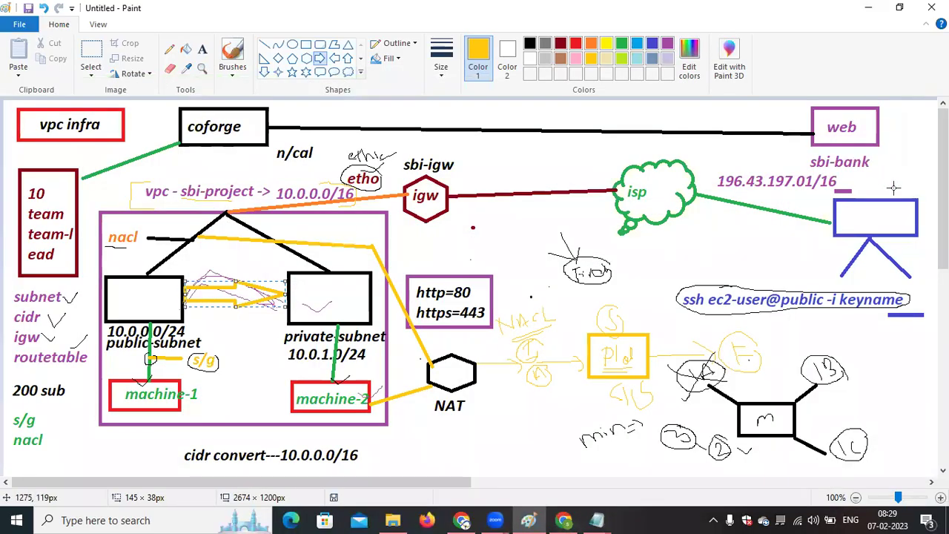
click(169, 50)
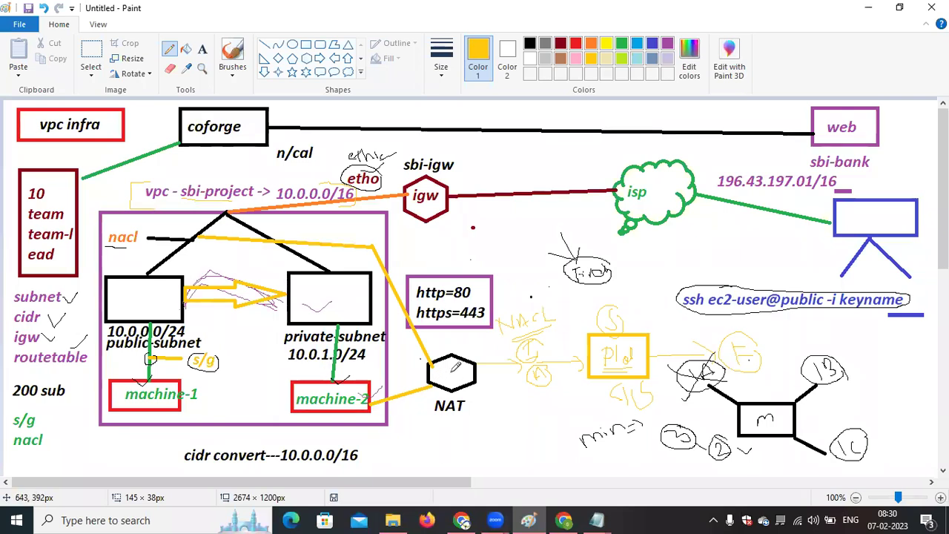
mouse_move(450, 371)
mouse_down()
mouse_move(469, 361)
mouse_move(452, 364)
mouse_up()
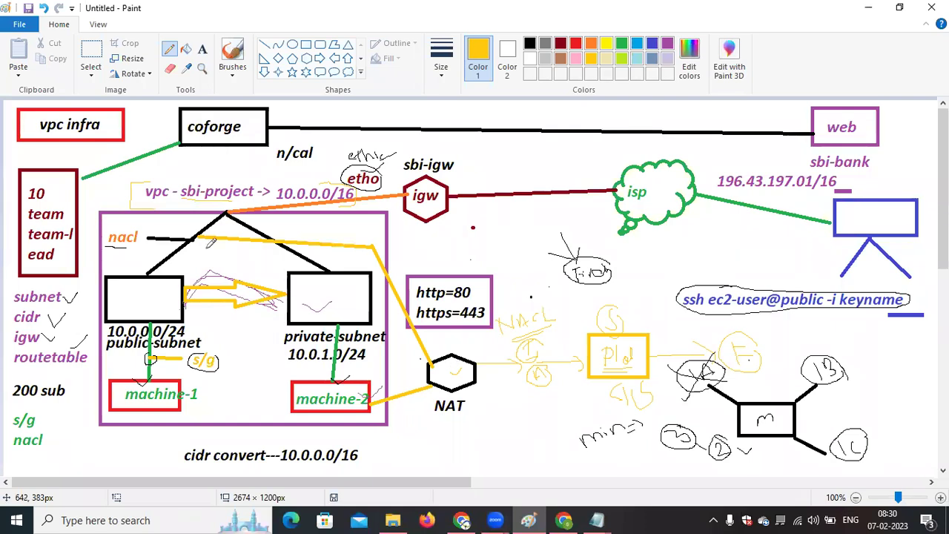
drag(187, 237, 194, 230)
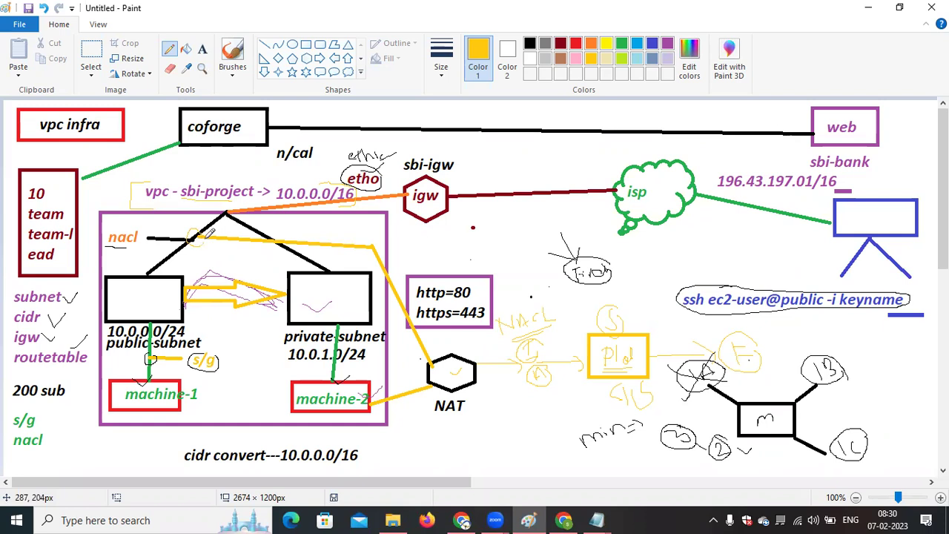